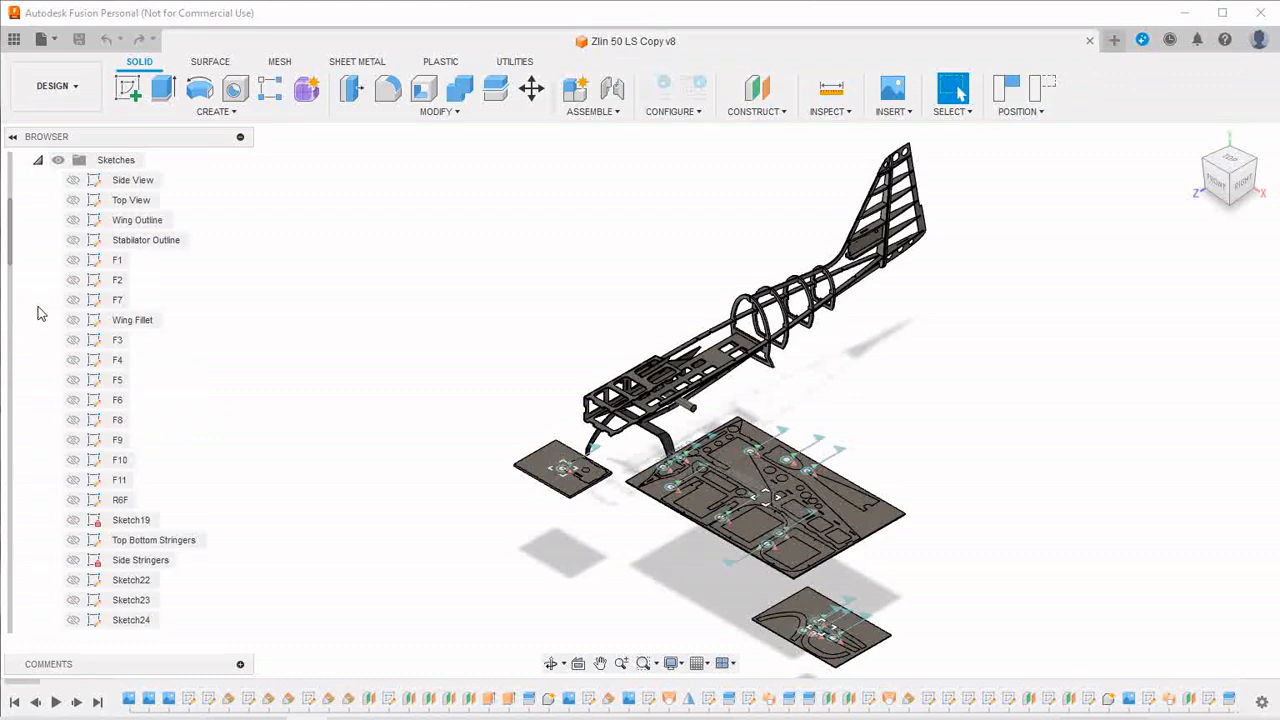
Show the Stock sheets size sketch and open it for editing
scroll(100, 400, "down", 4)
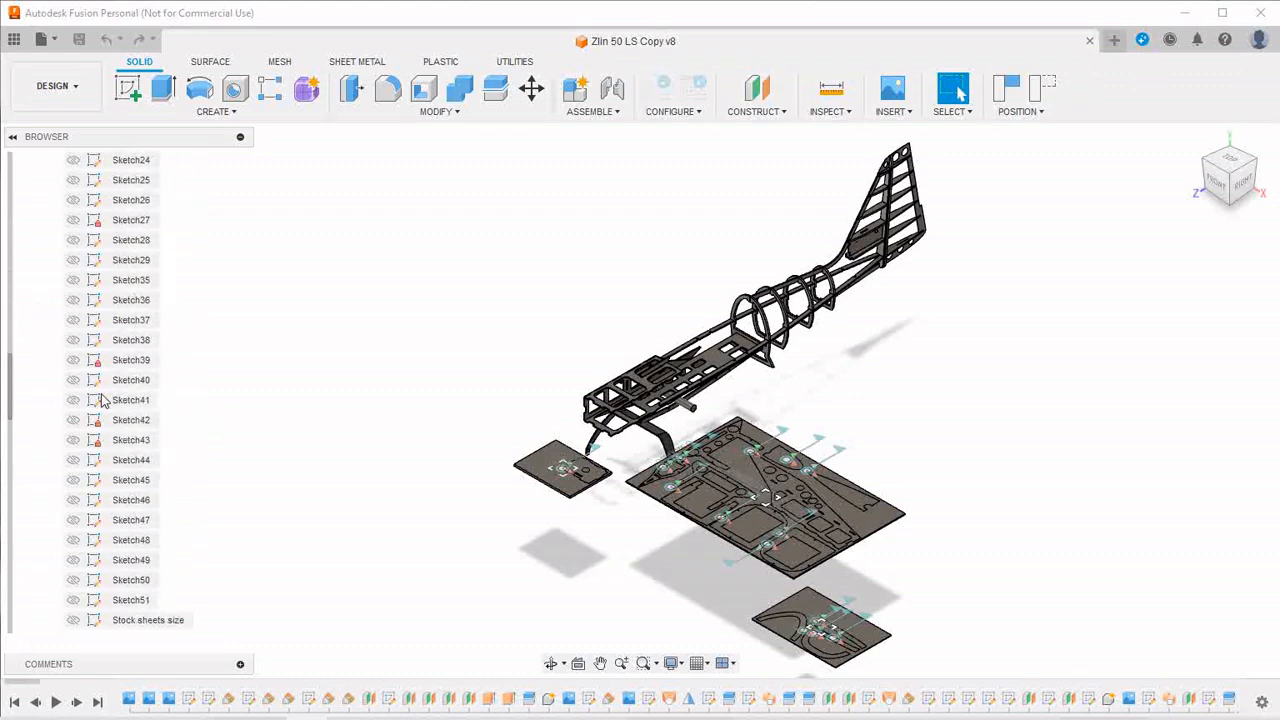
left_click(150, 540)
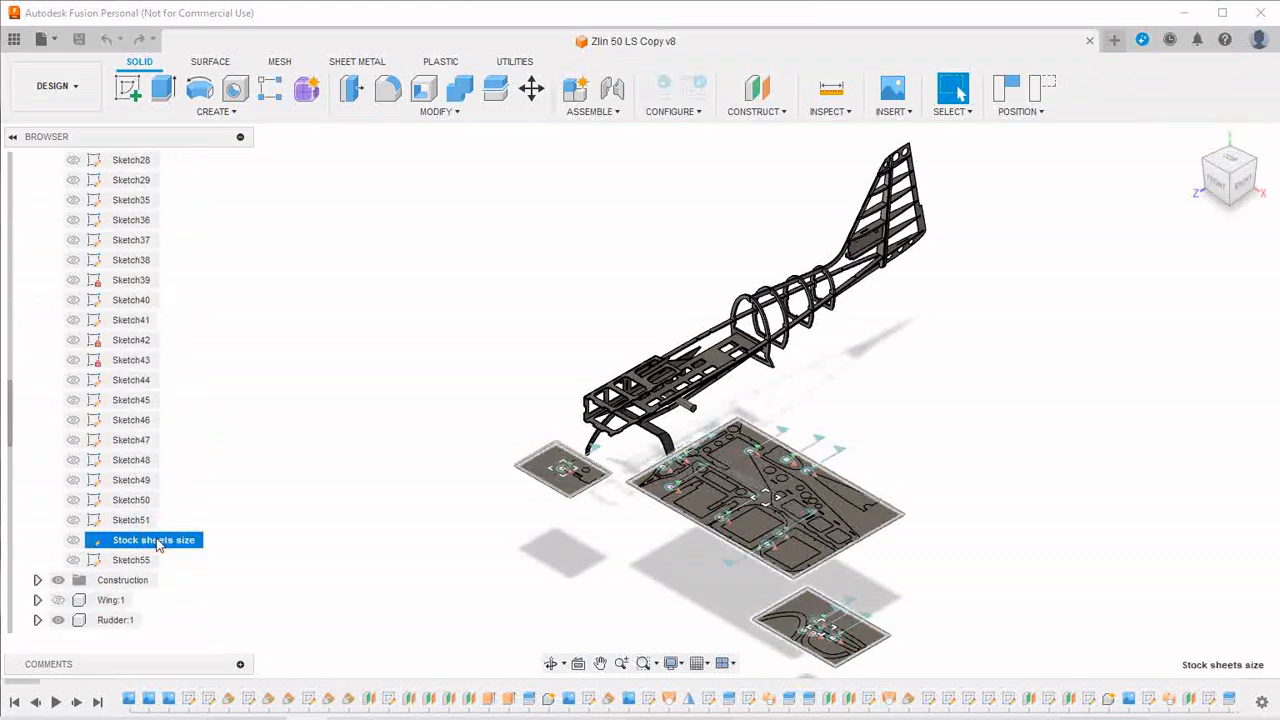
right_click(157, 543)
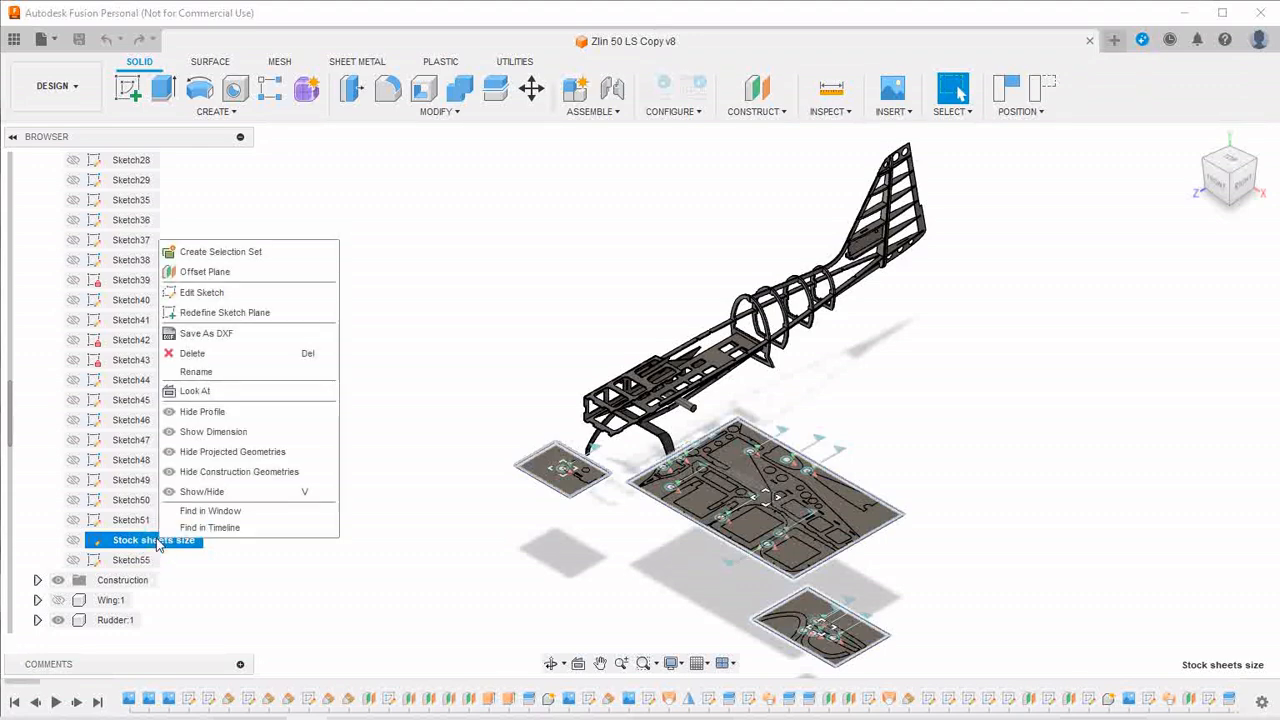
left_click(72, 540)
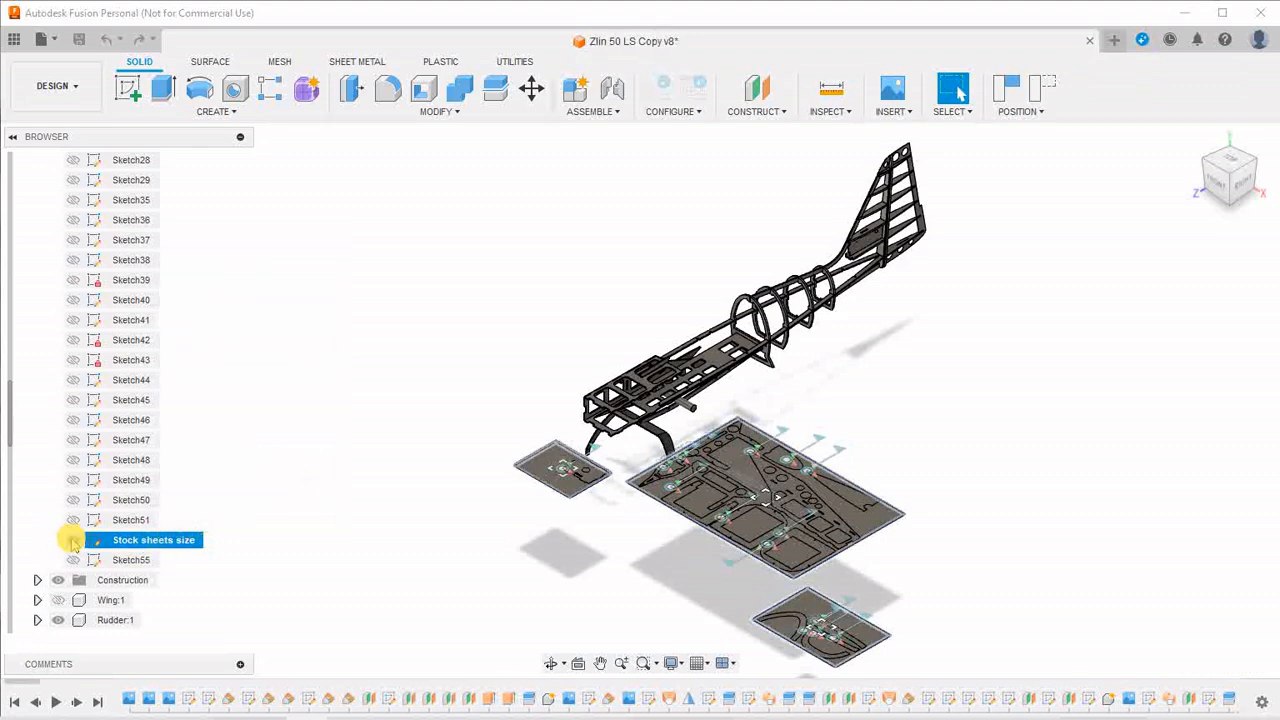
right_click(106, 540)
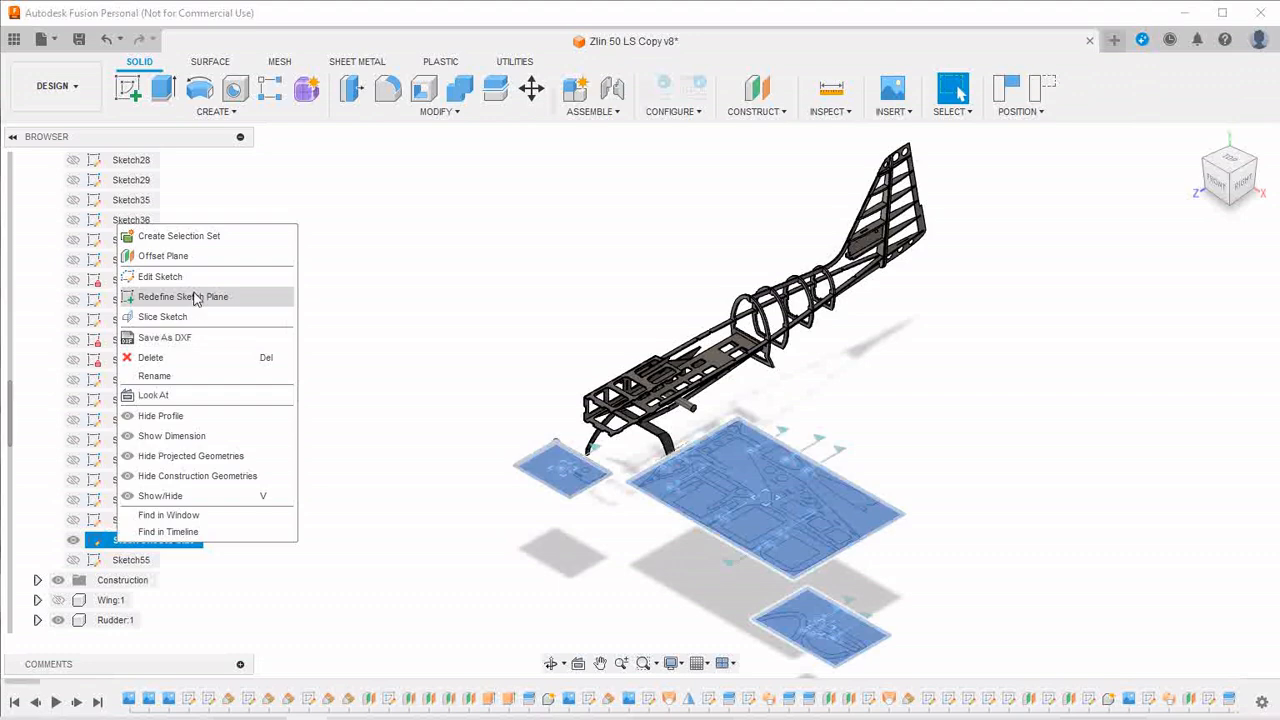
left_click(199, 282)
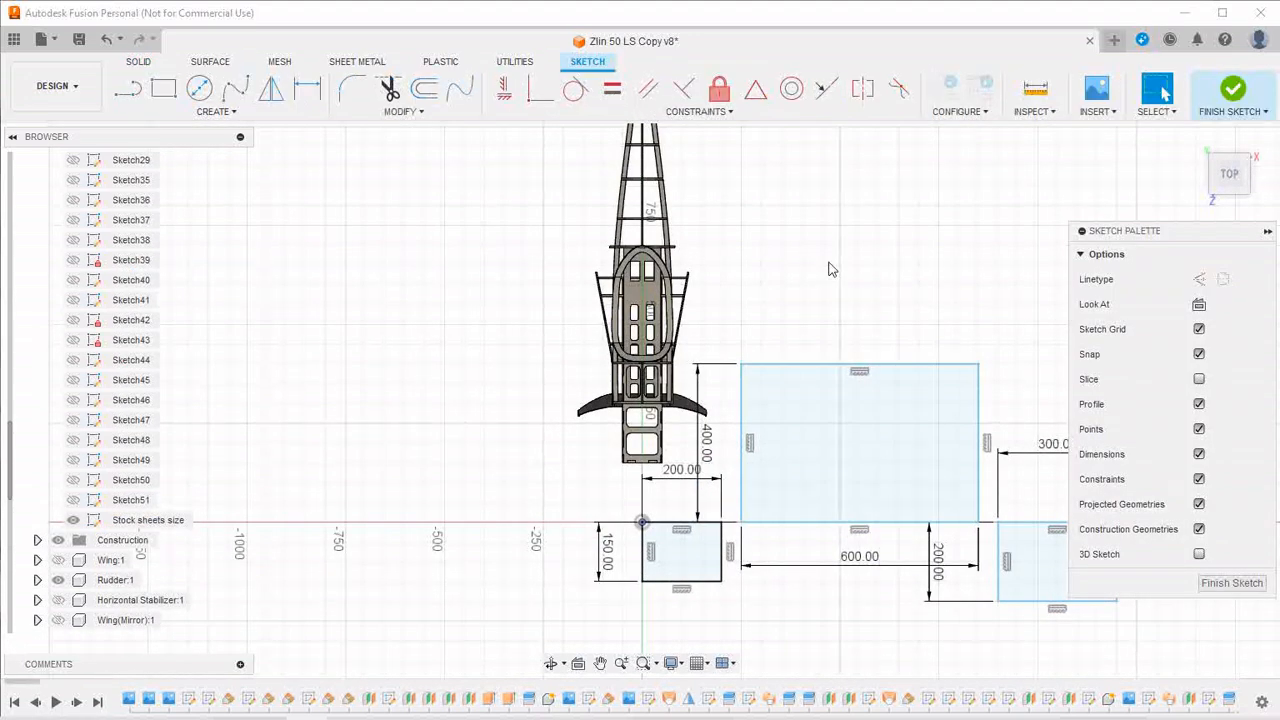
Draw a 600 by 400 mm rectangle just above the existing large stock sheet, aligned with its side edges
scroll(948, 263, "up", 2)
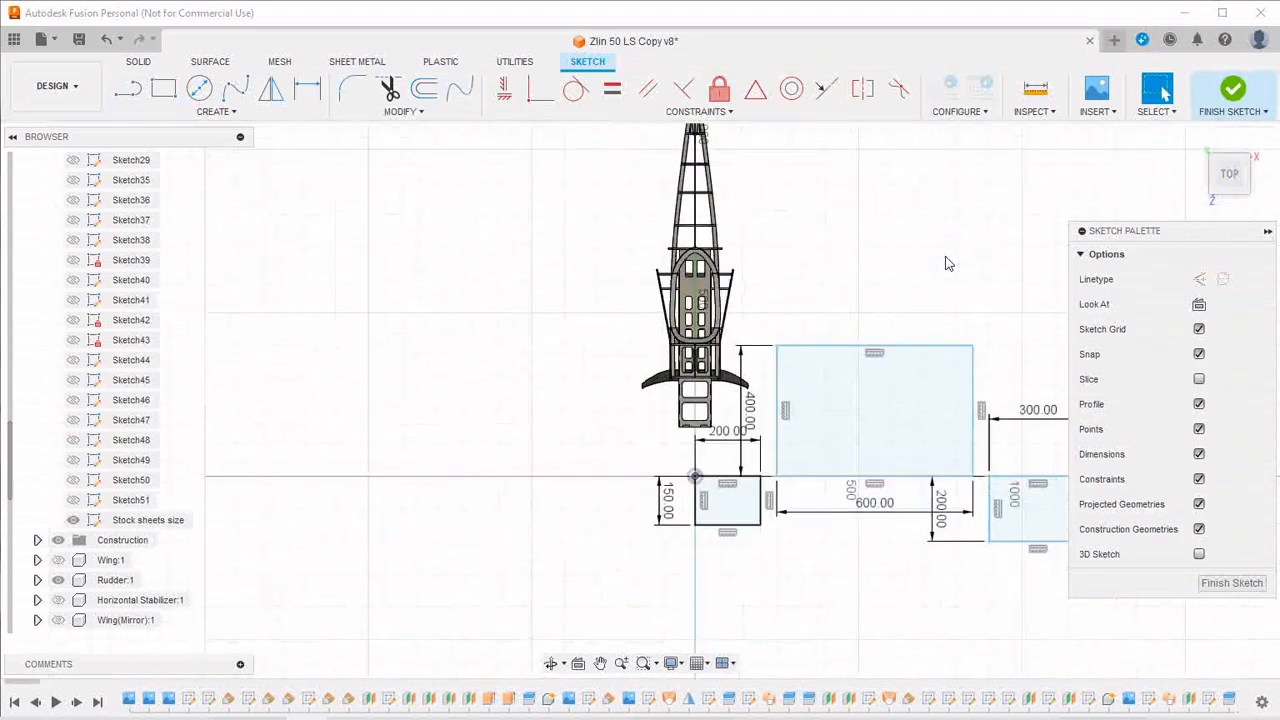
left_click(163, 88)
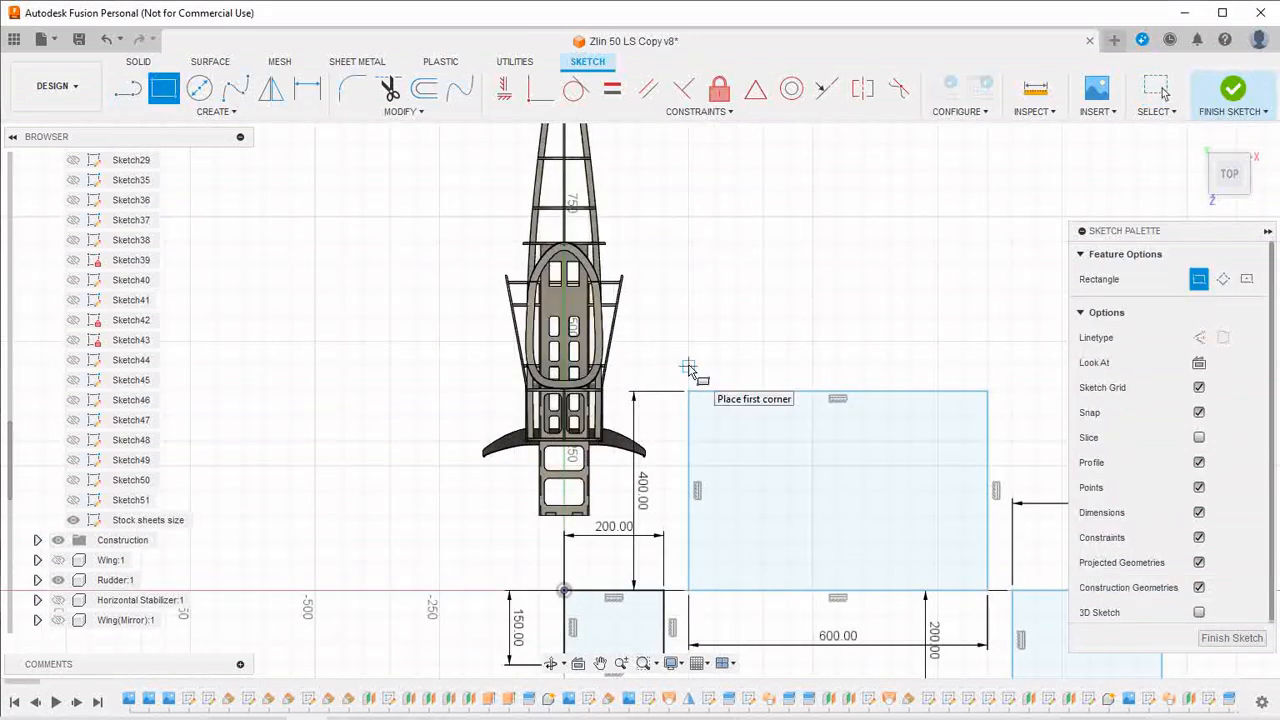
left_click_drag(688, 366, 986, 203)
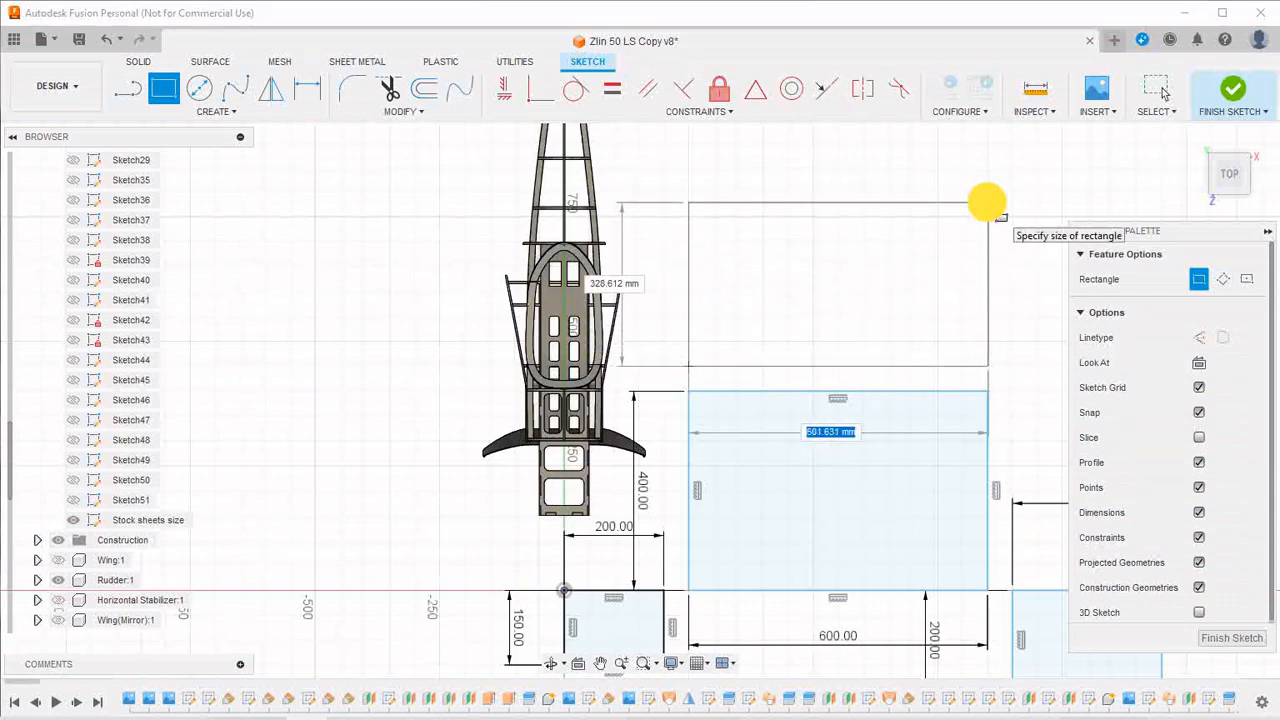
type("6")
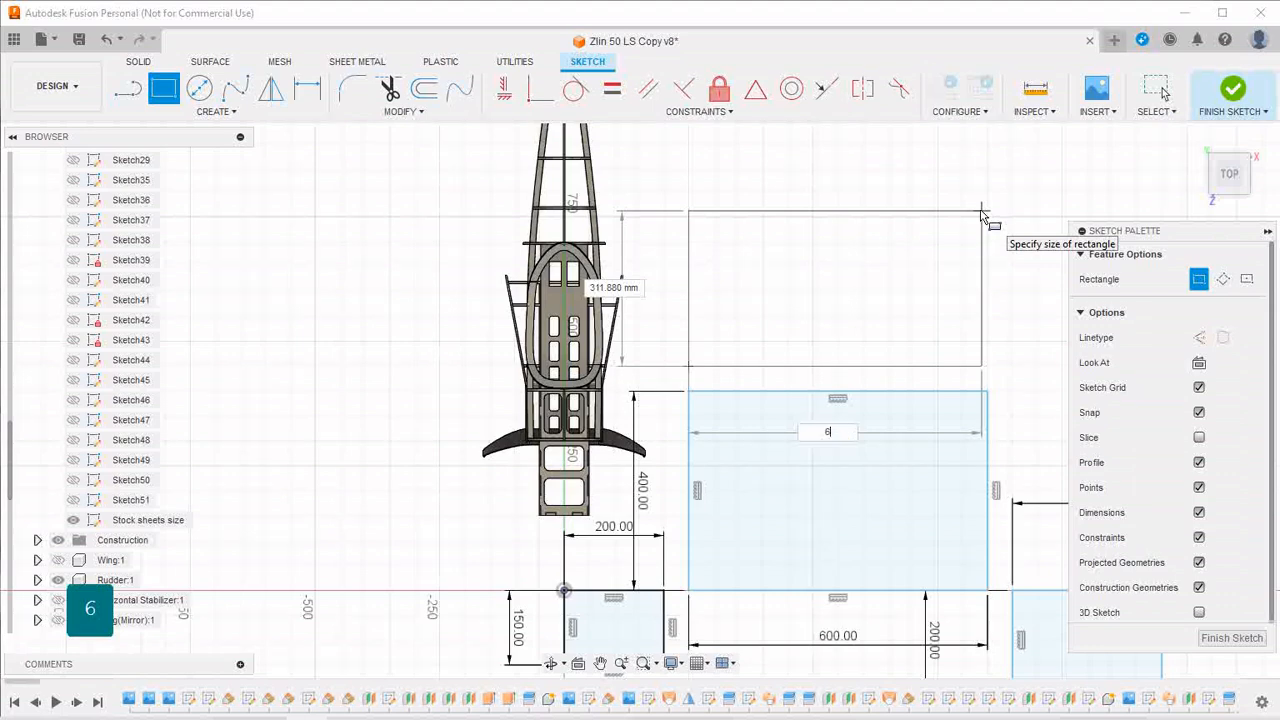
type("00")
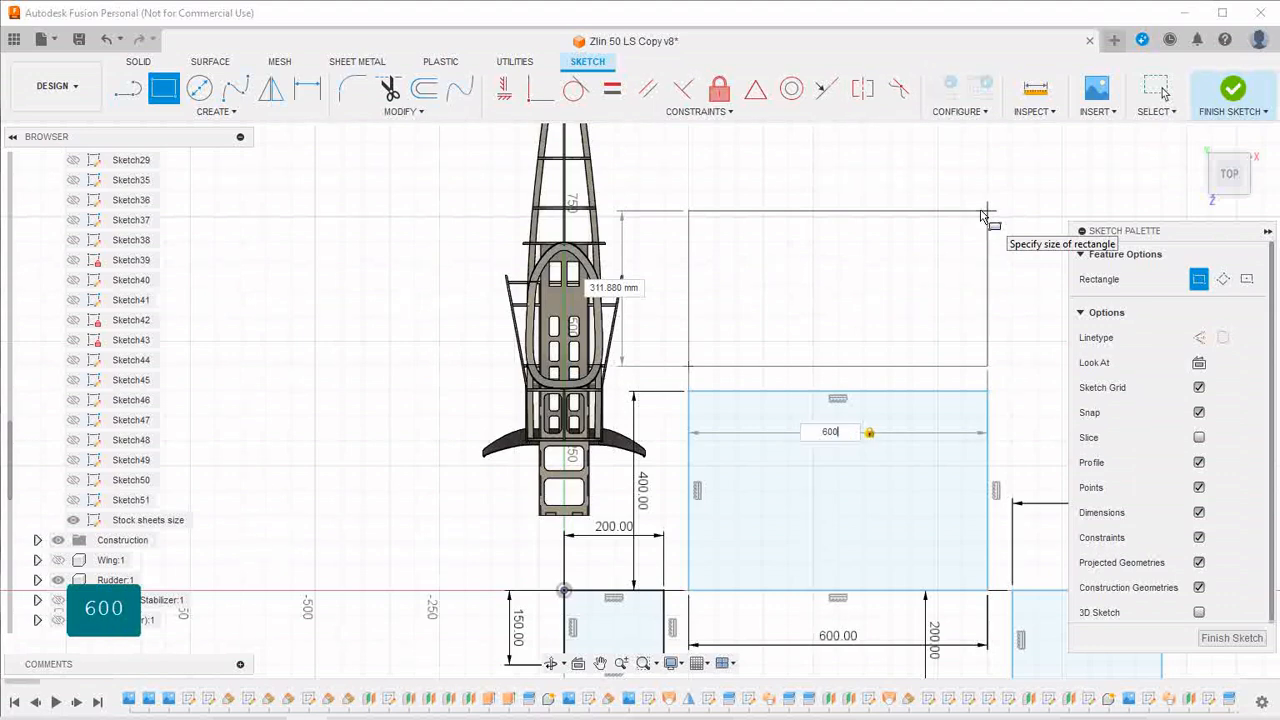
key("Tab")
type("400")
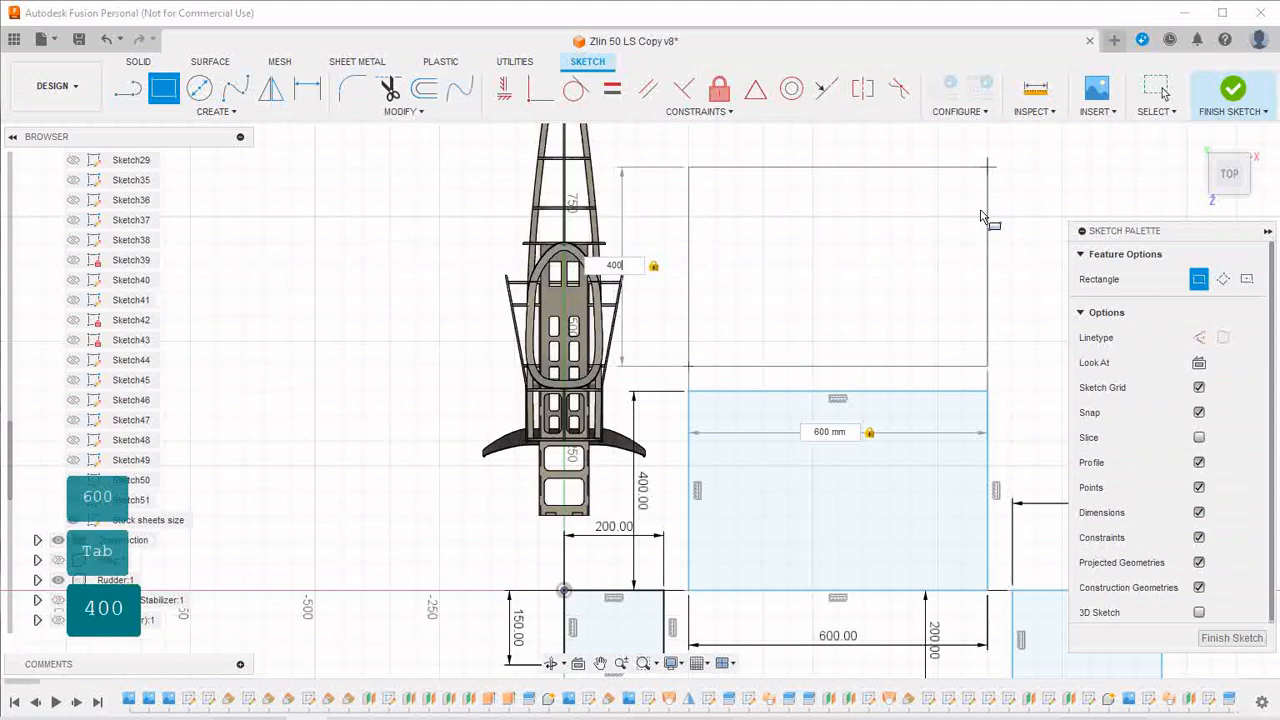
left_click(982, 216)
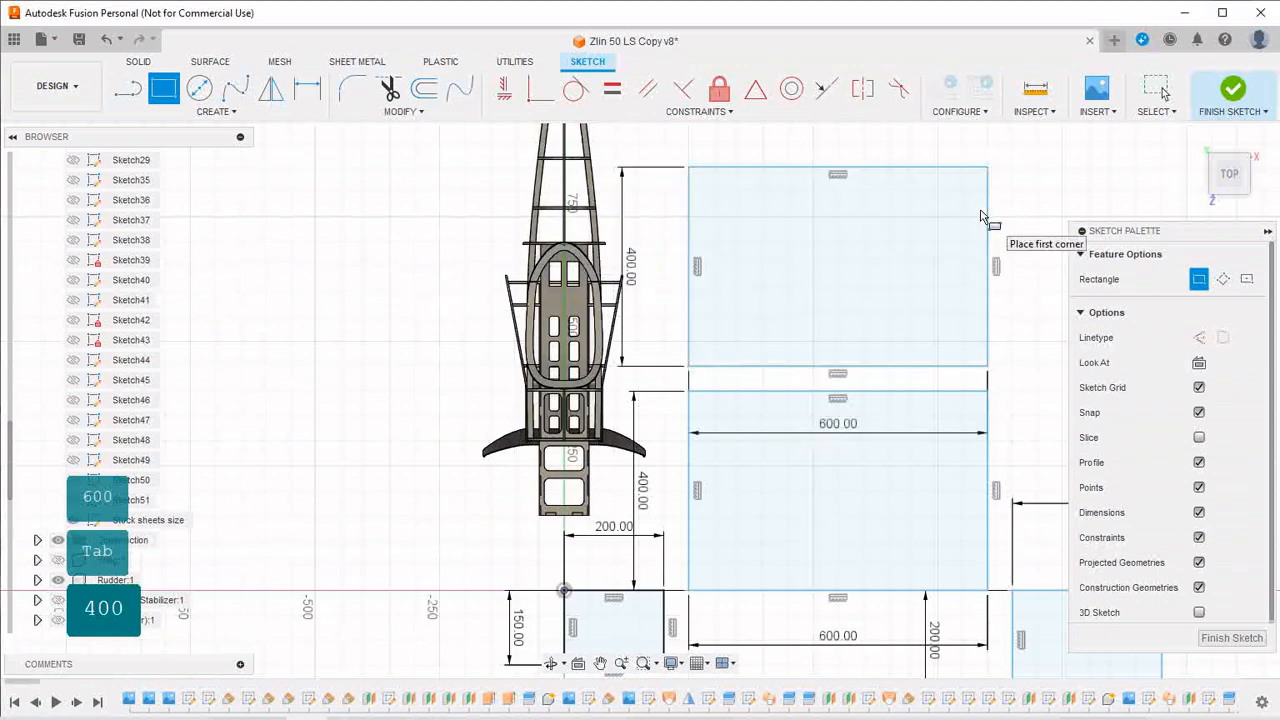
Draw a 1000 by 200 mm rectangle just above the new 600 by 400 mm one, left edges aligned, and finish the sketch
scroll(1028, 210, "down", 1)
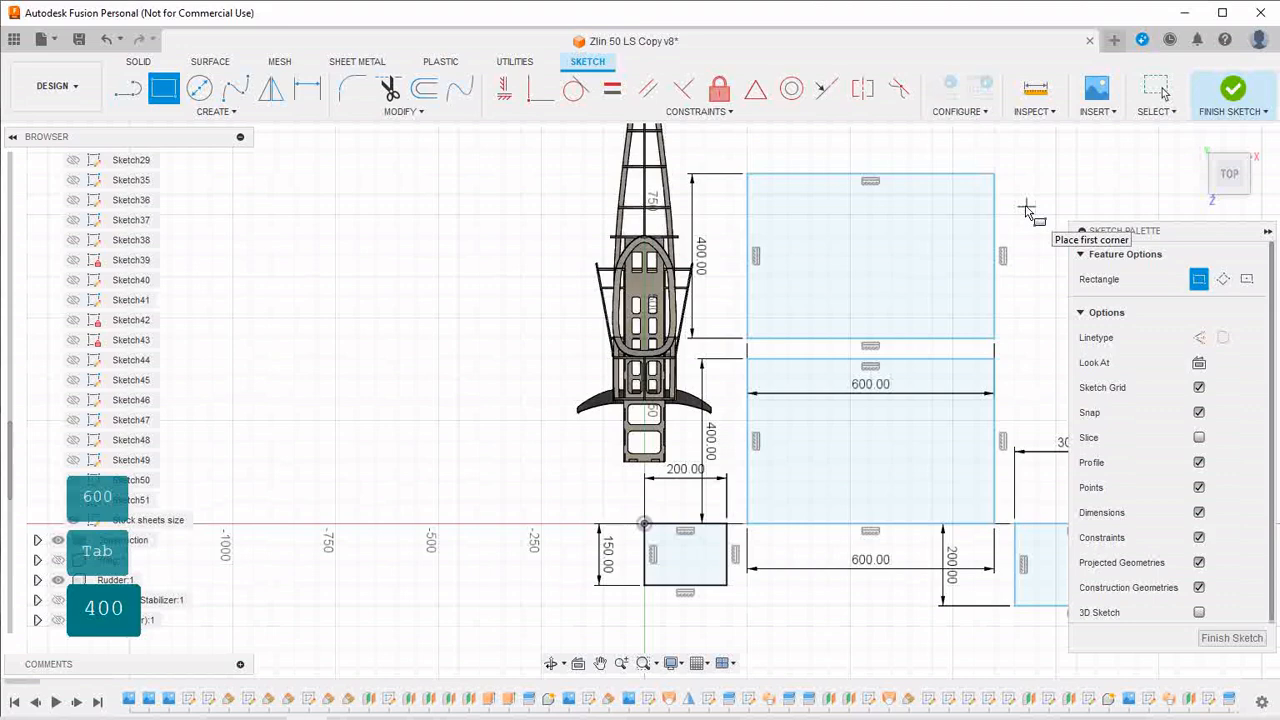
left_click_drag(746, 156, 1108, 152)
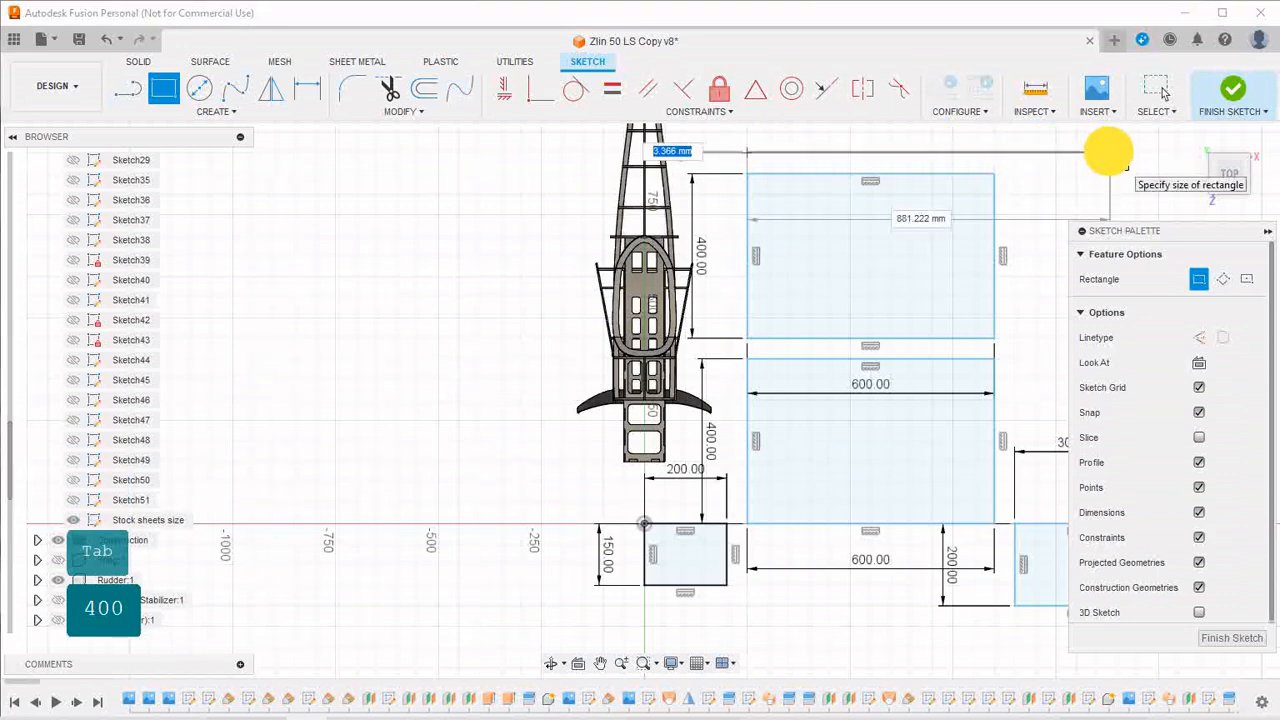
key("Tab")
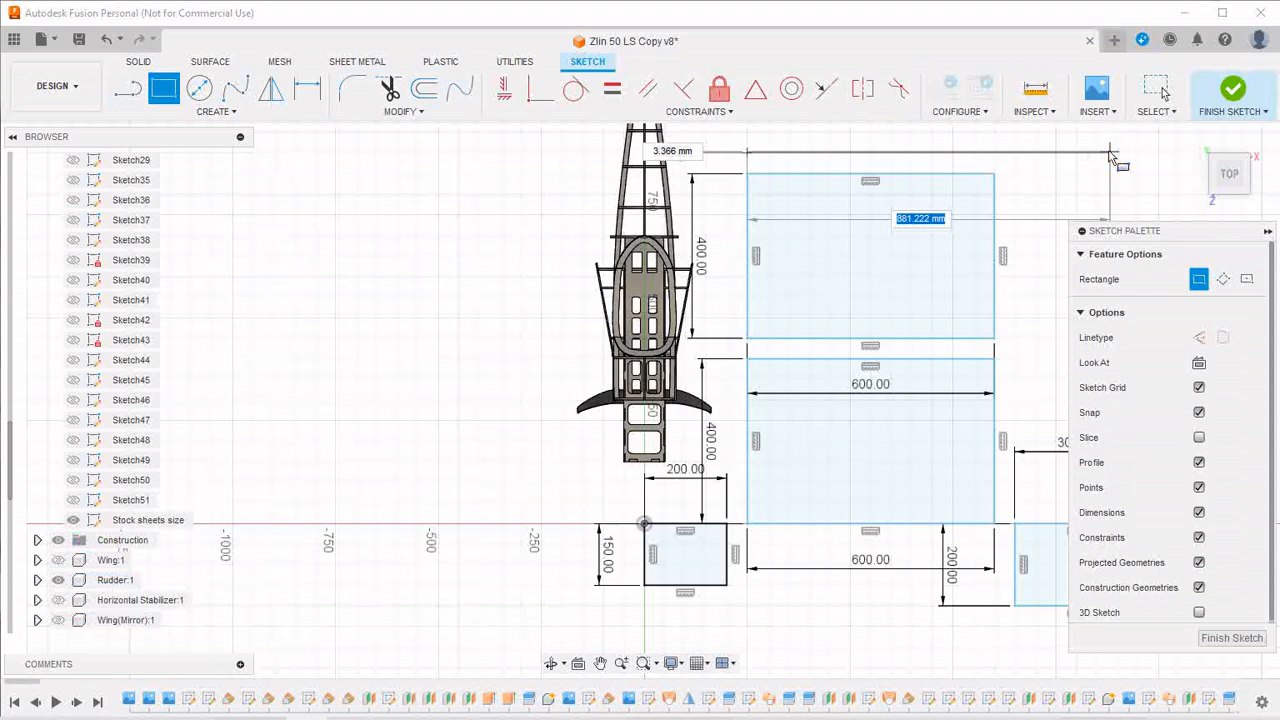
type("1")
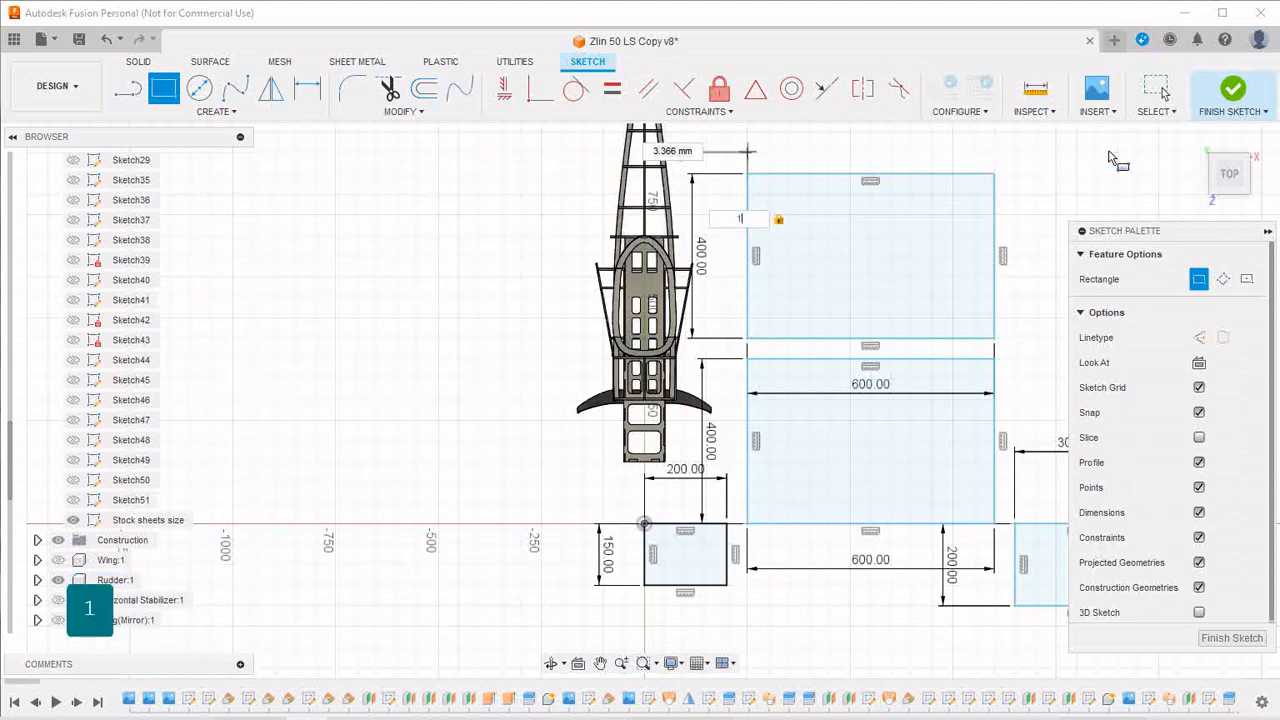
type("000")
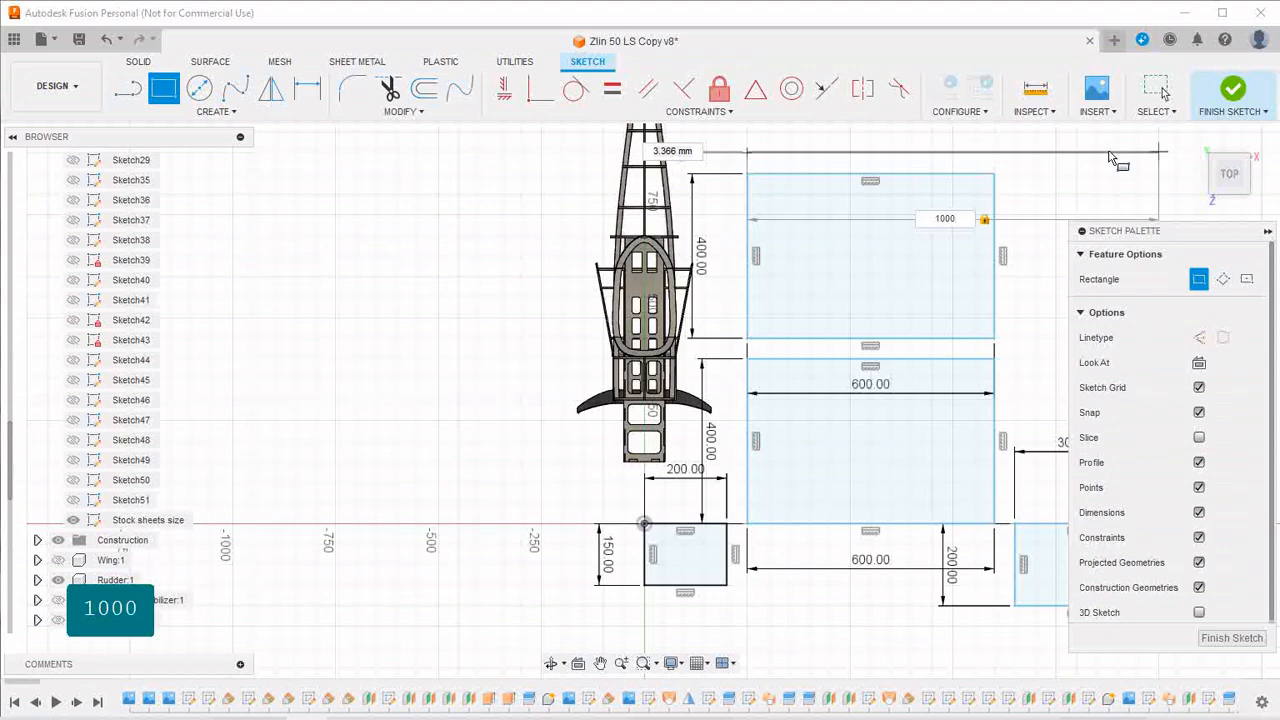
scroll(1124, 162, "down", 3)
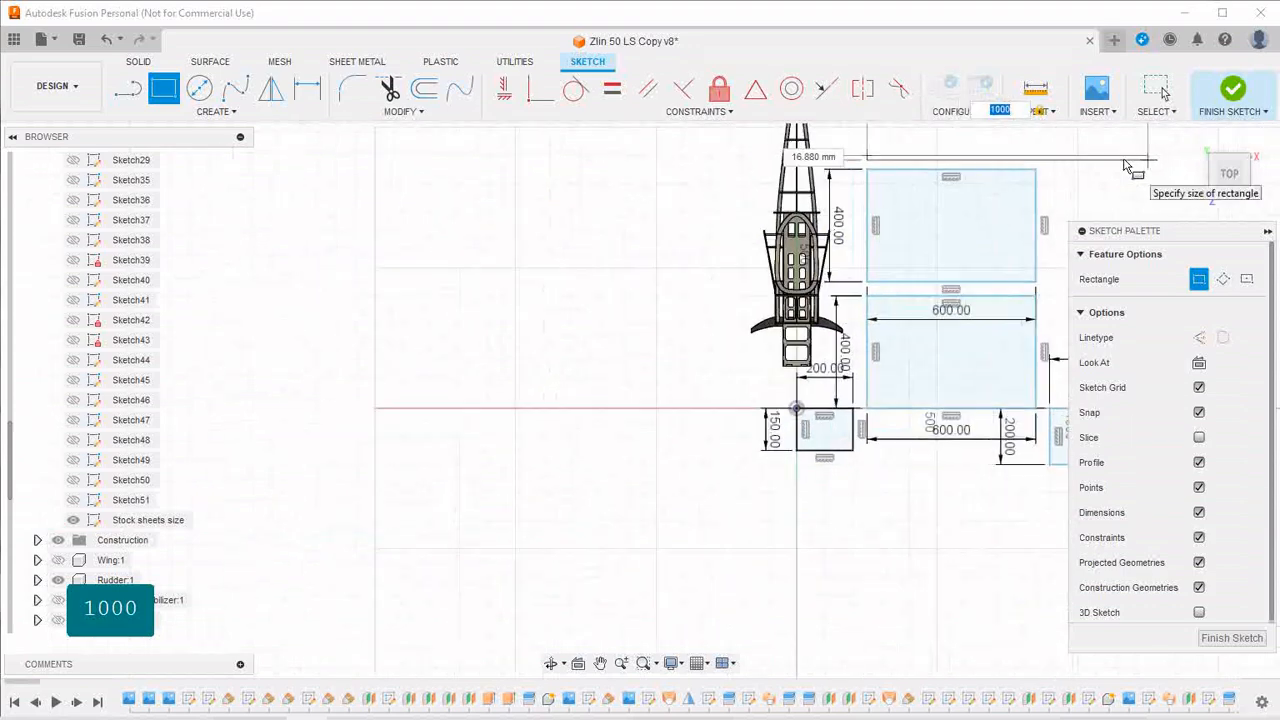
scroll(1126, 163, "up", 3)
left_click(692, 192)
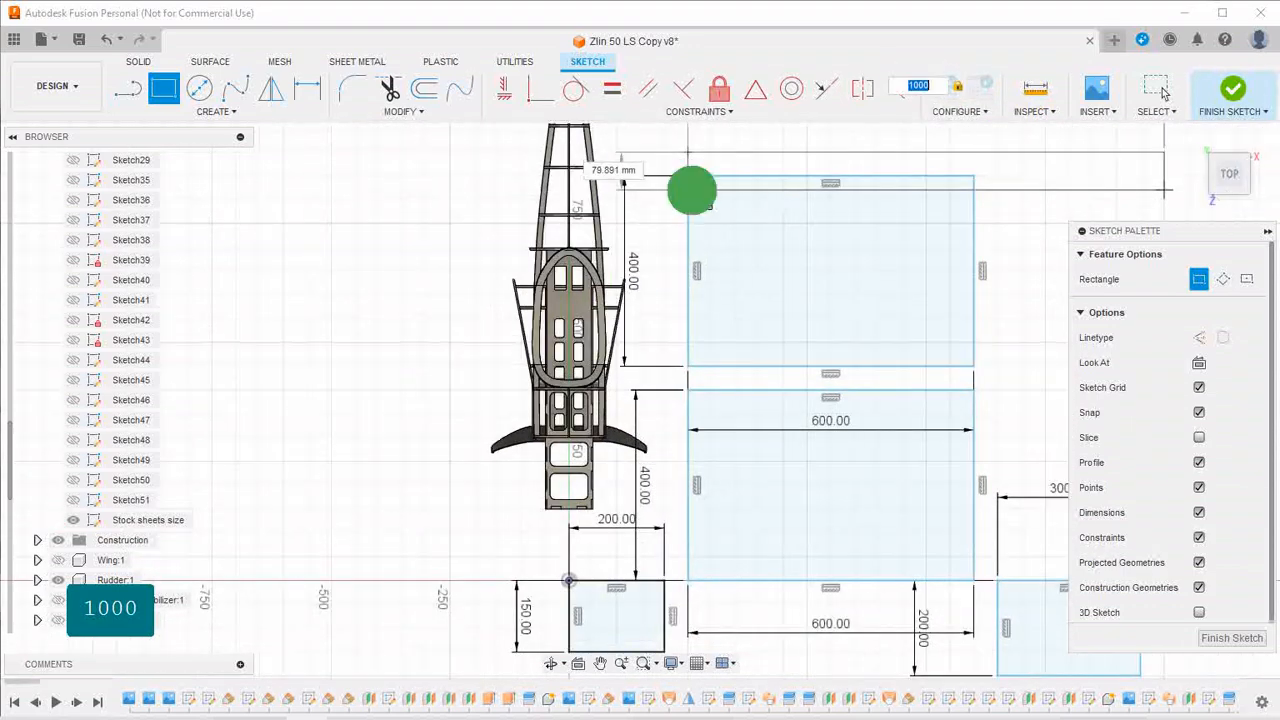
middle_click_drag(692, 235, 645, 394)
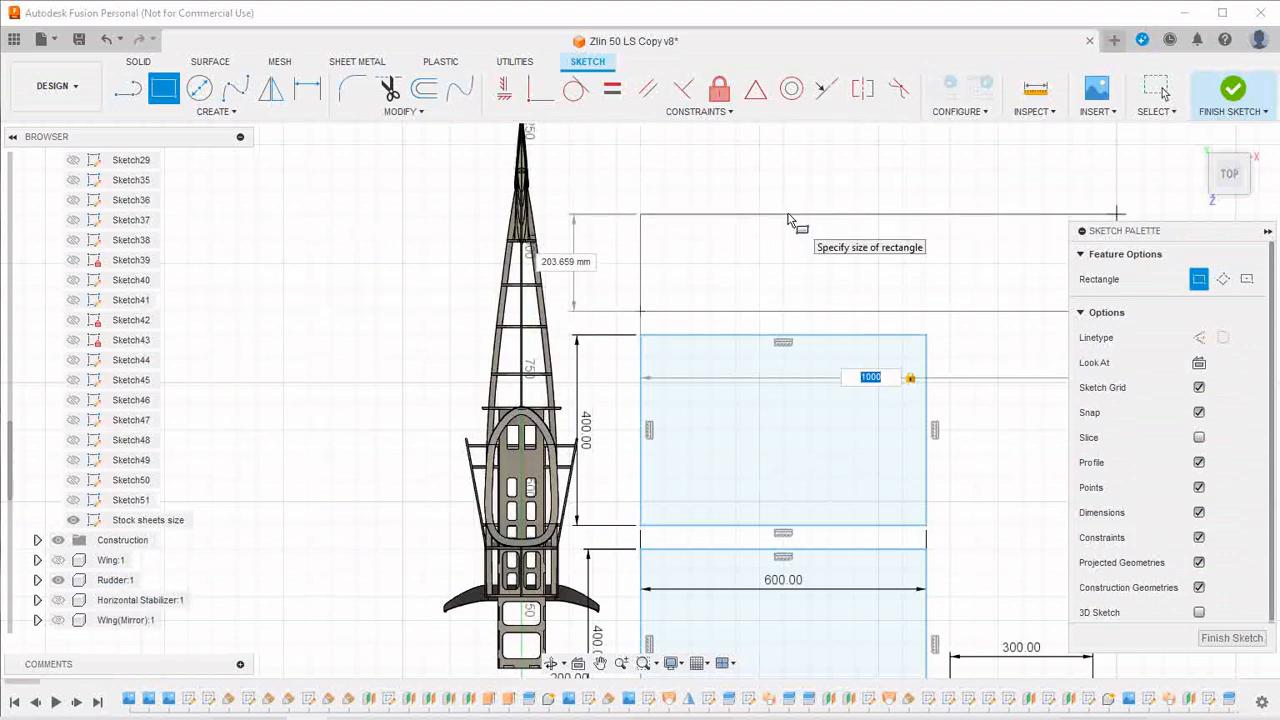
key("Tab")
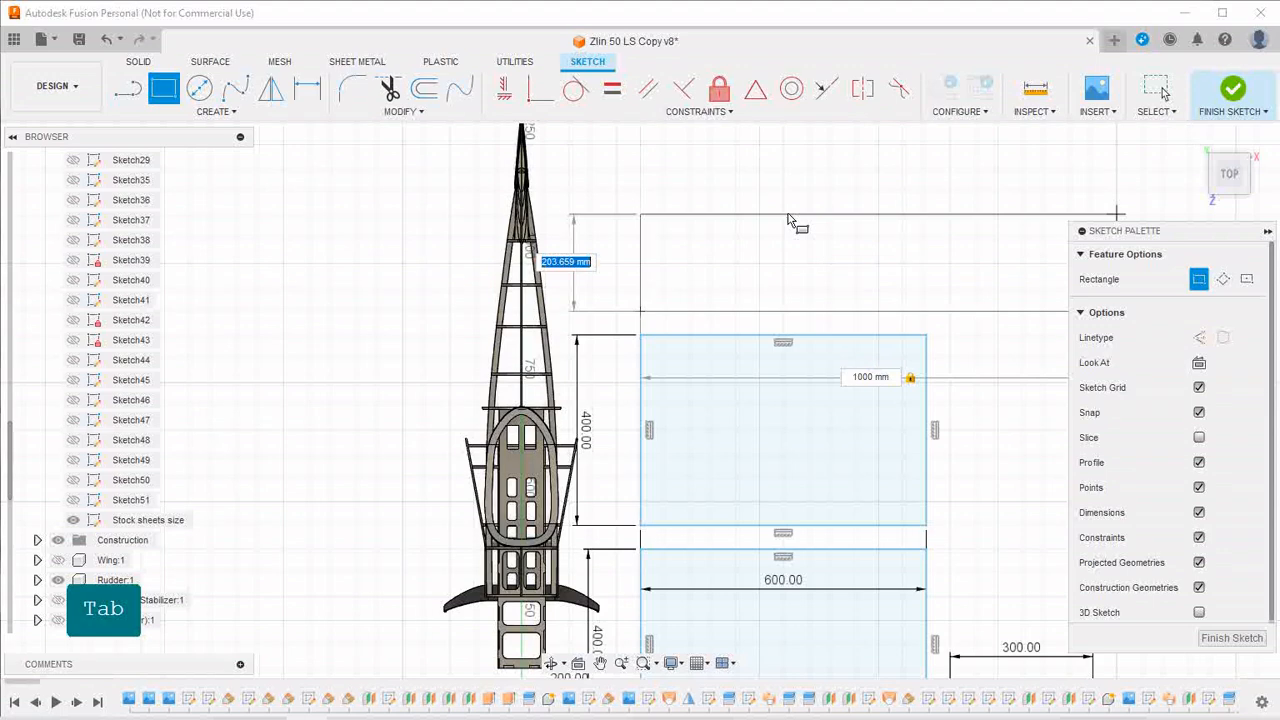
type("200")
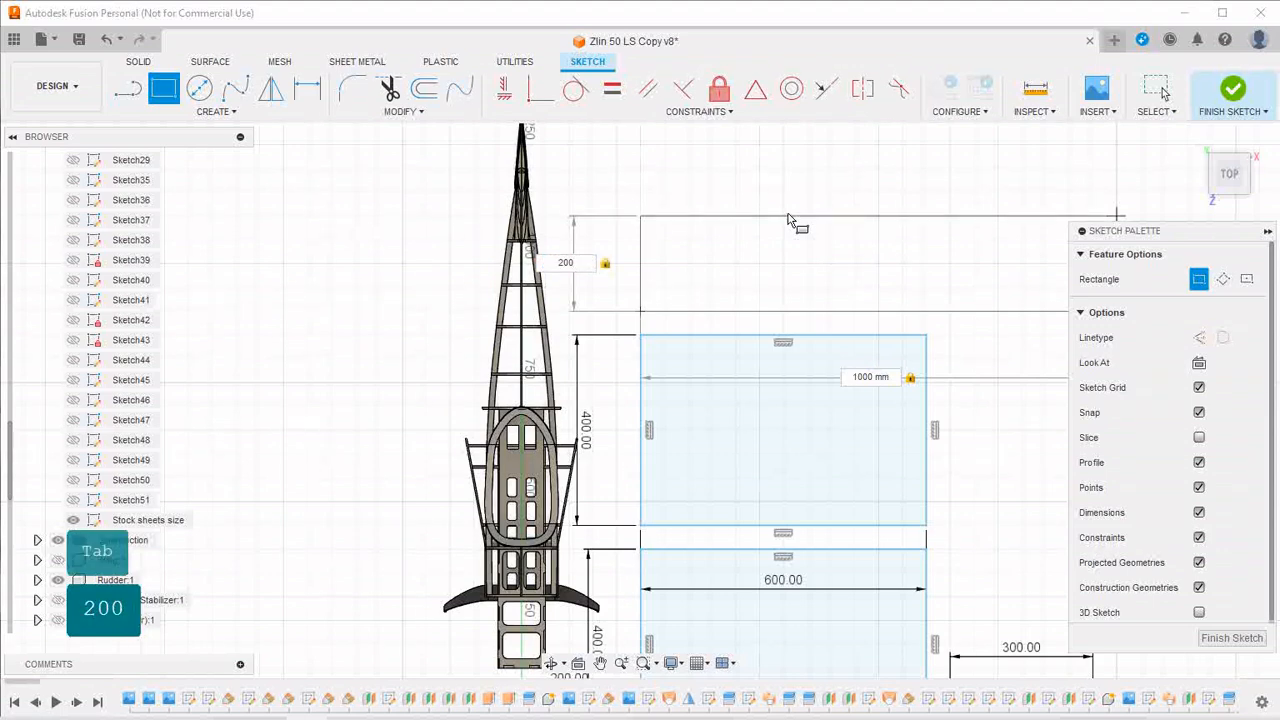
key("Return")
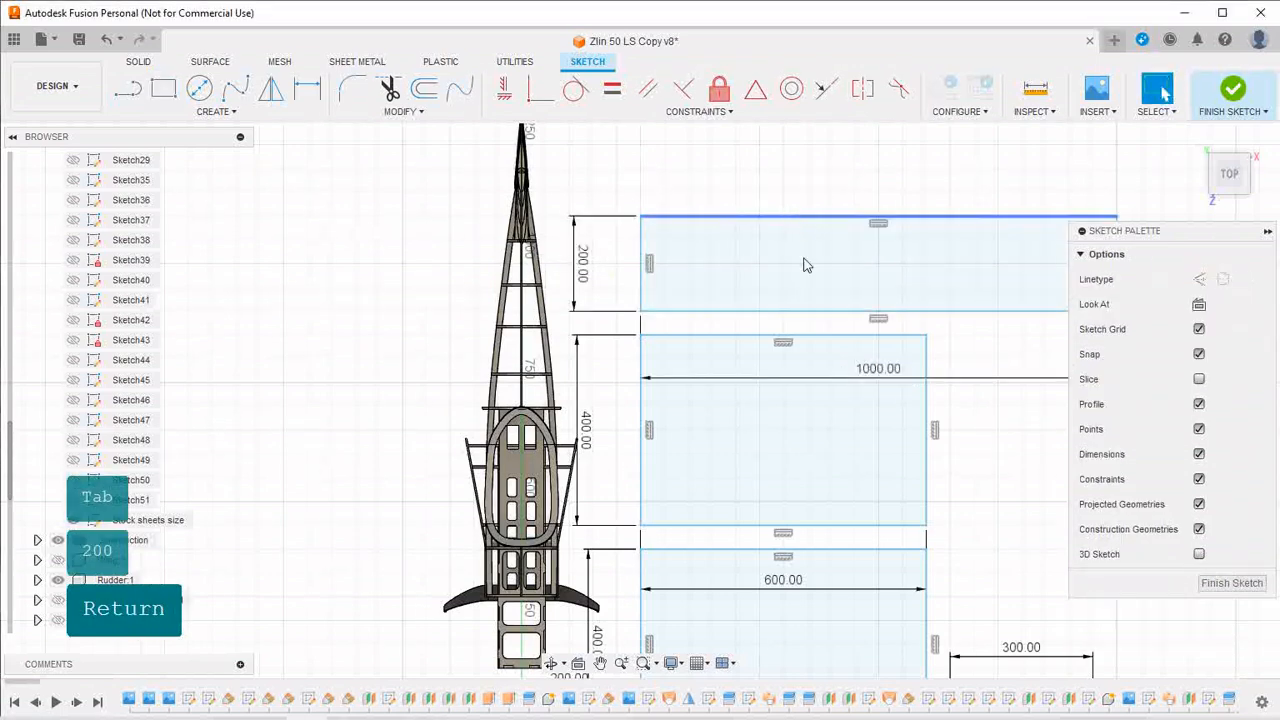
scroll(680, 424, "down", 4)
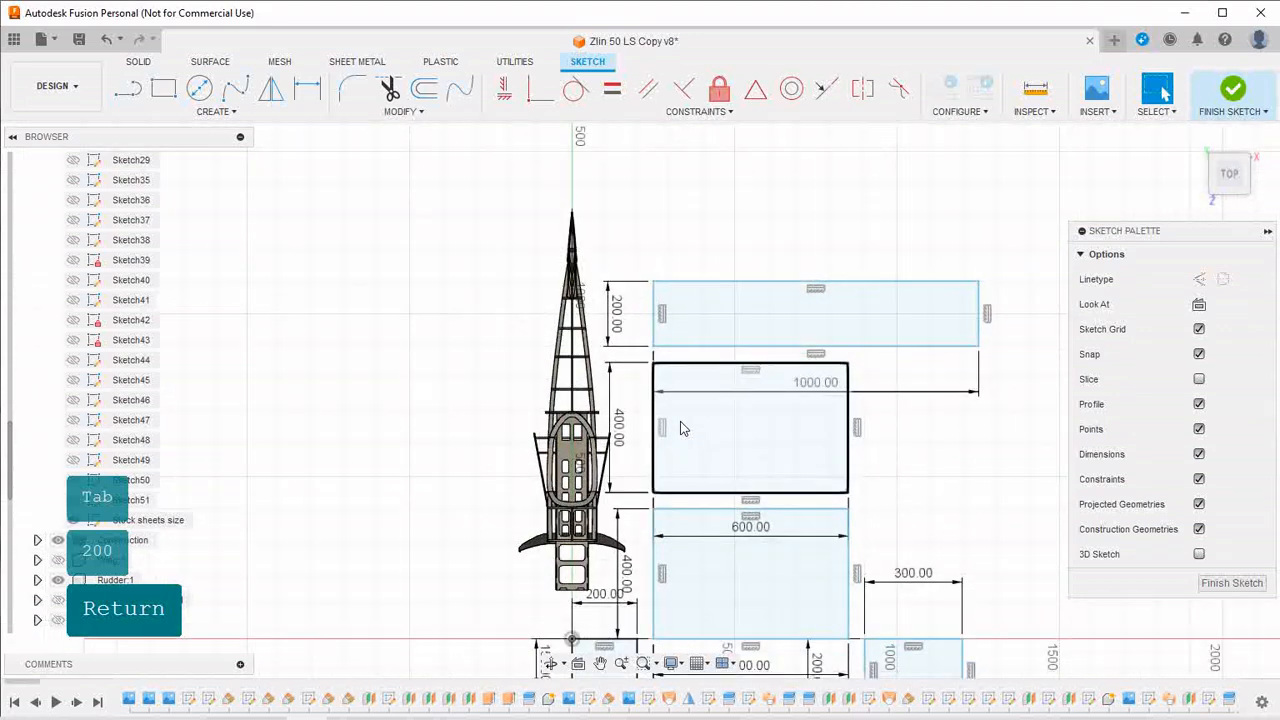
scroll(680, 424, "down", 1)
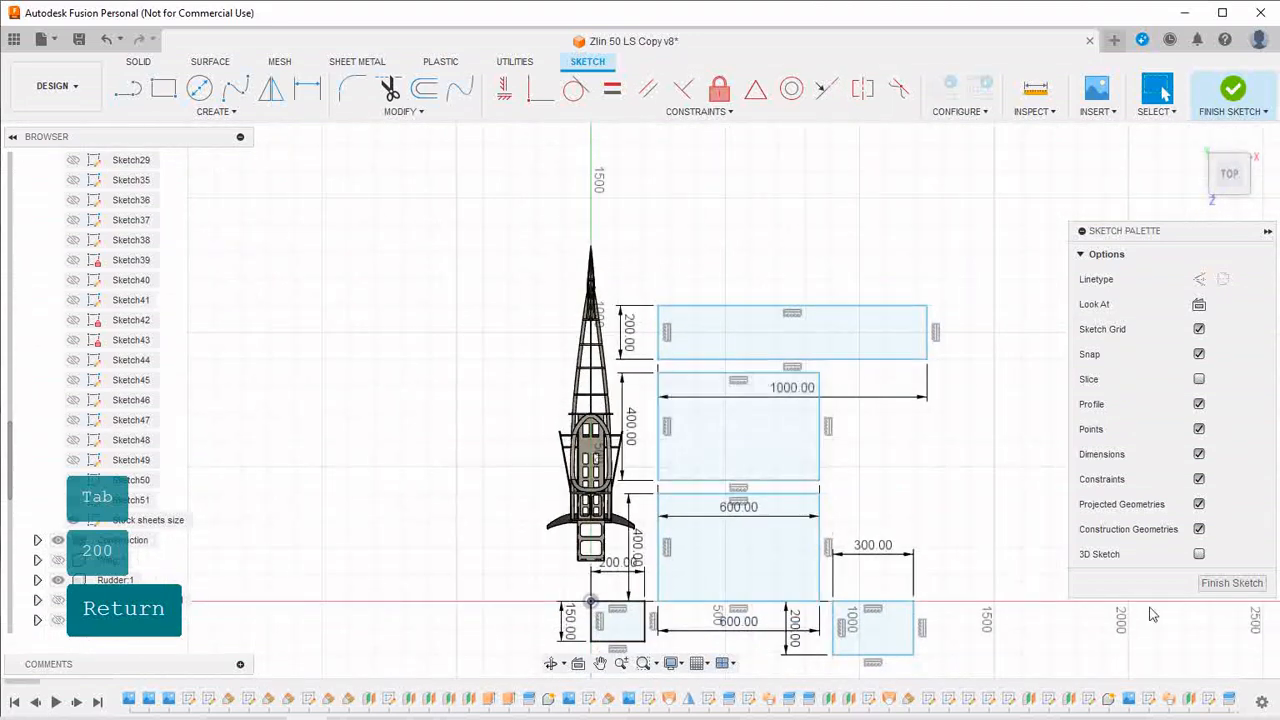
left_click(1231, 583)
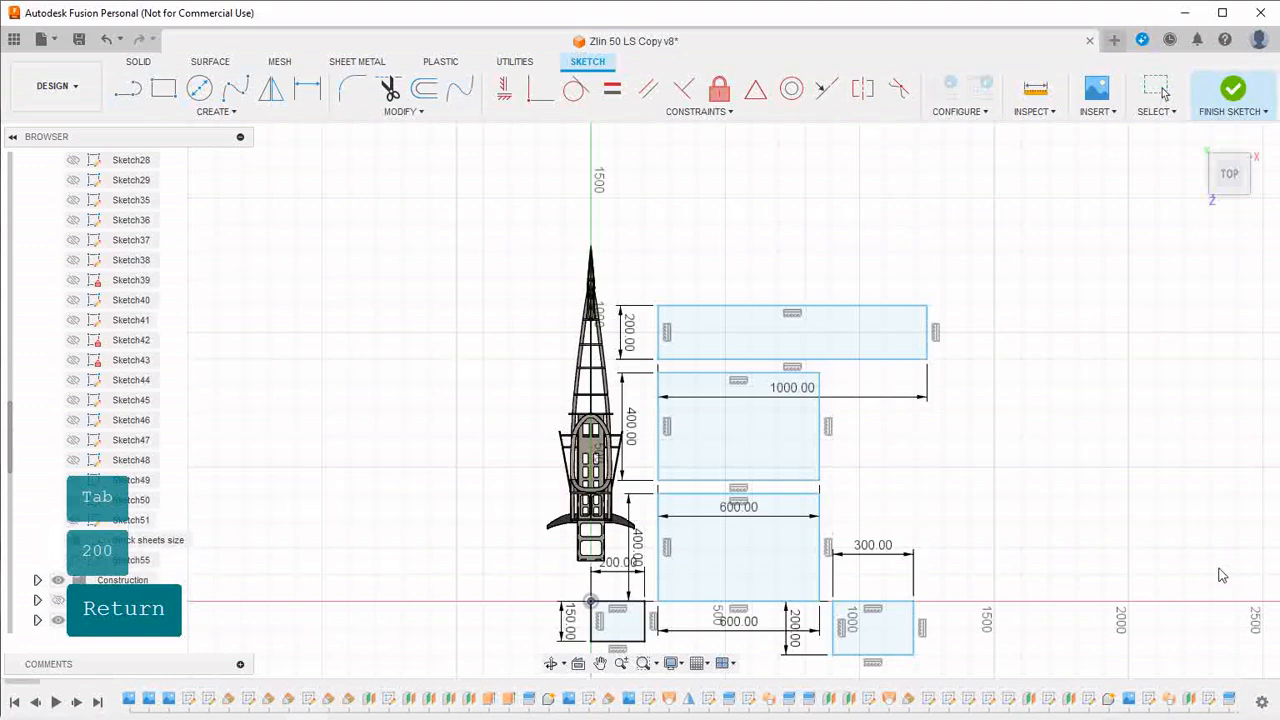
Capture the moved components' positions and extrude the new 600 by 400 mm and 1000 by 200 mm profiles 3.2 mm as new bodies
left_click(1229, 190)
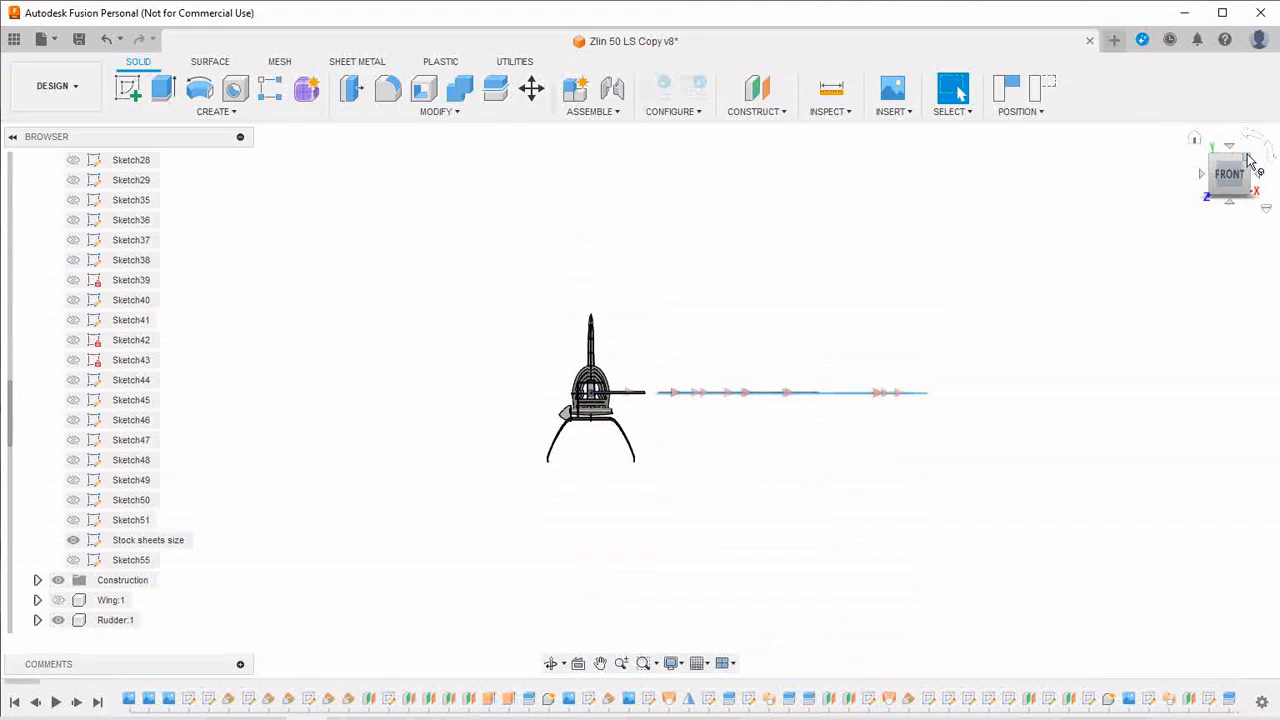
left_click(1248, 160)
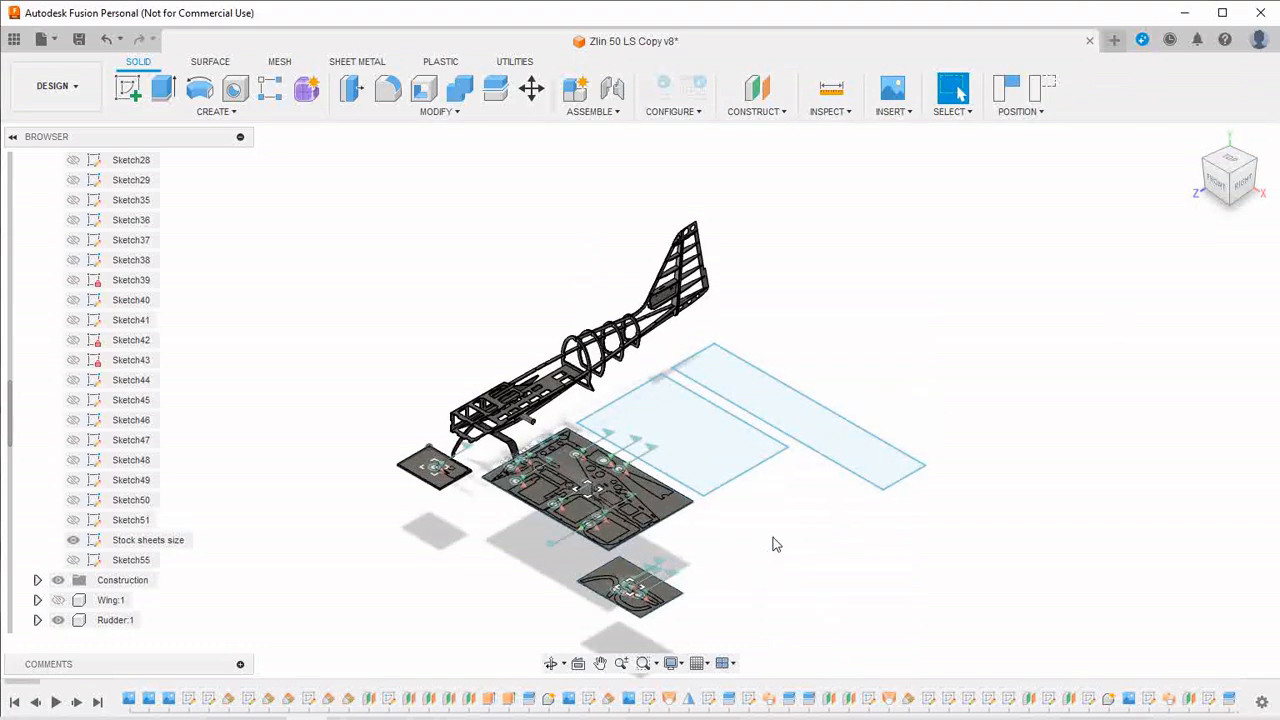
scroll(772, 544, "up", 4)
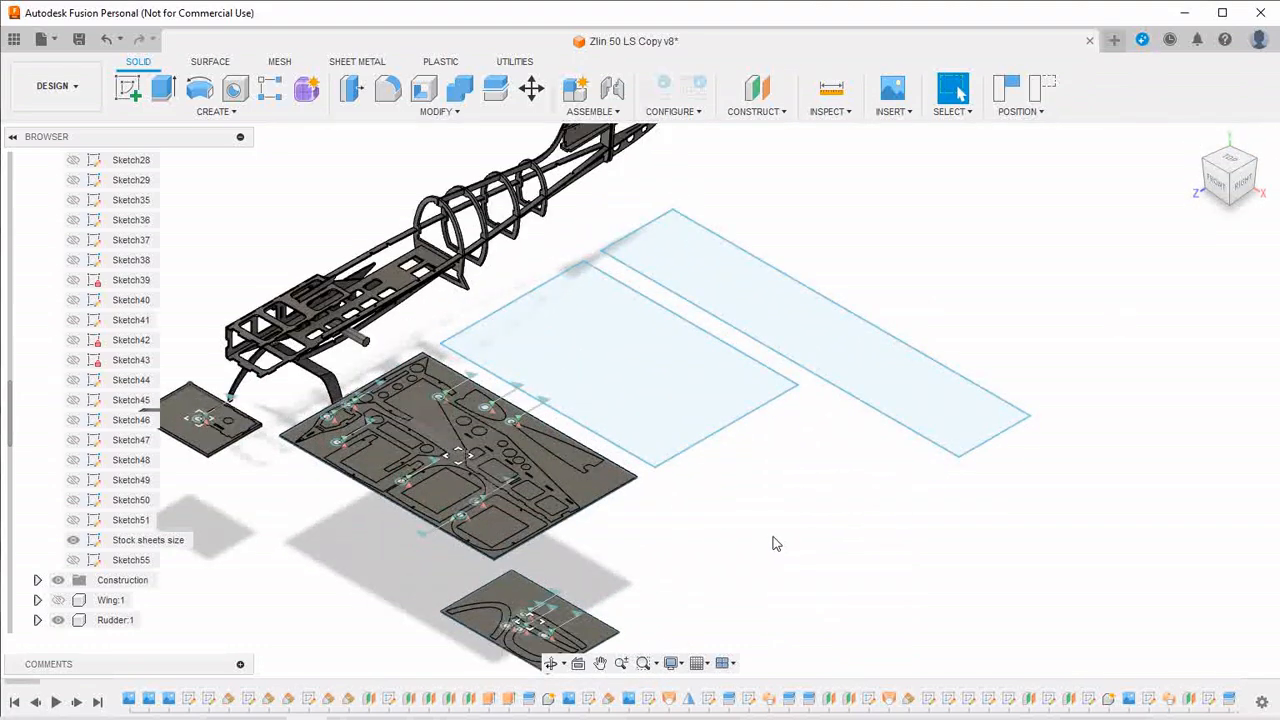
left_click(164, 90)
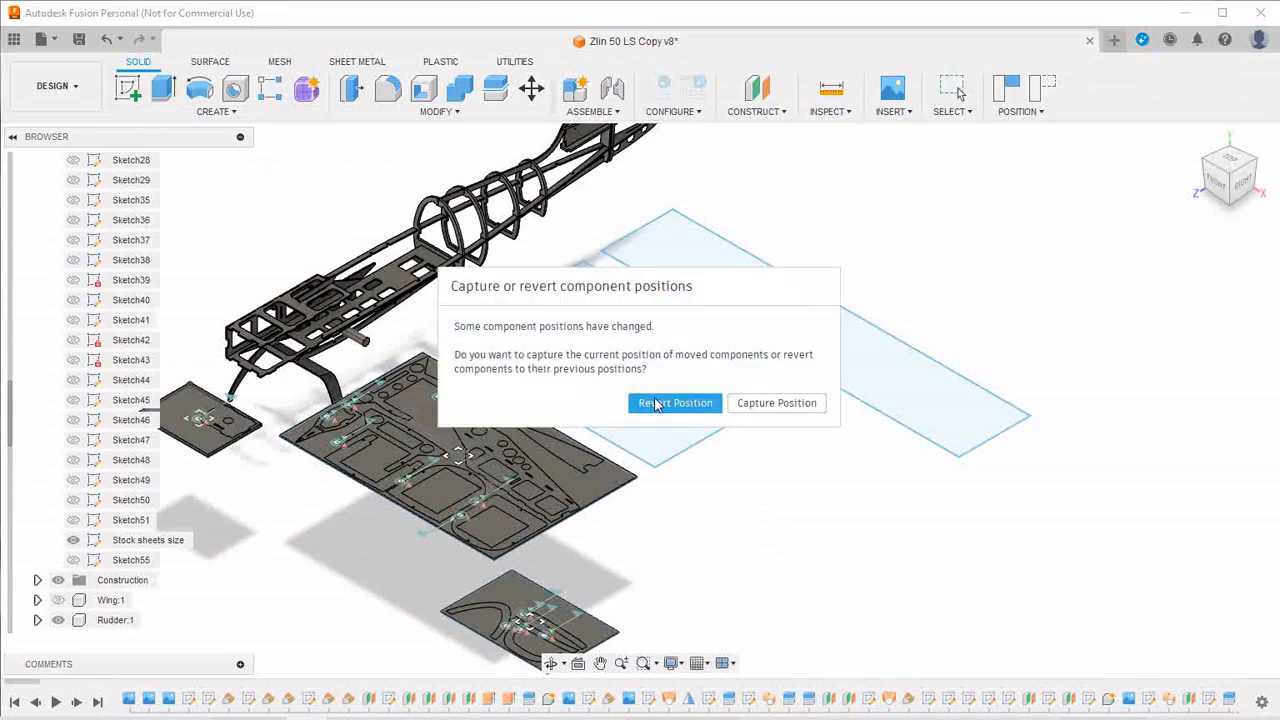
left_click(754, 405)
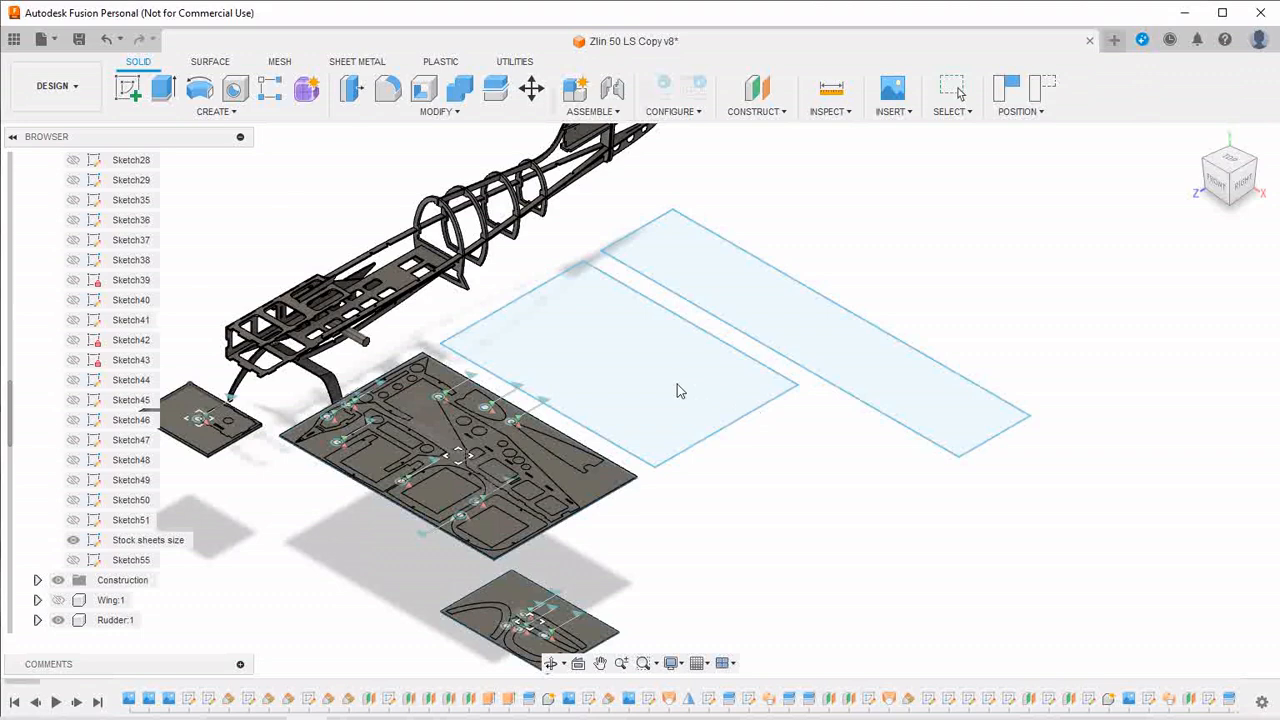
left_click(667, 384)
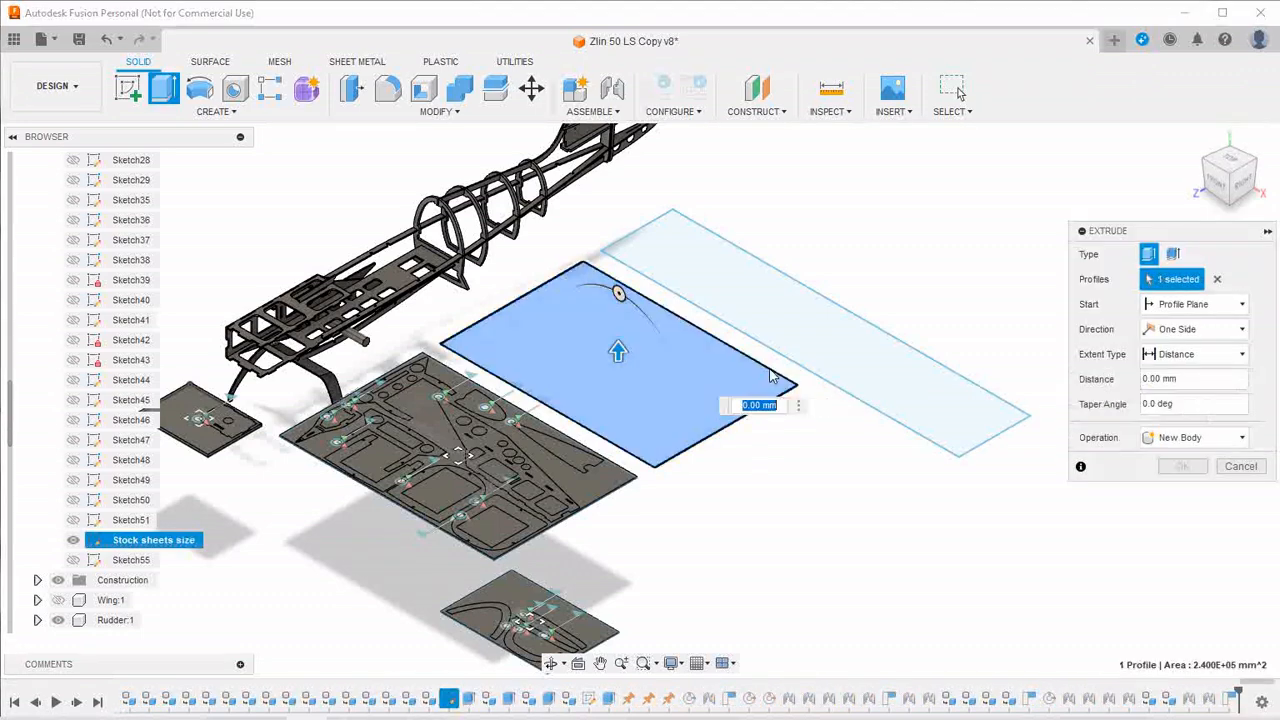
left_click(815, 351)
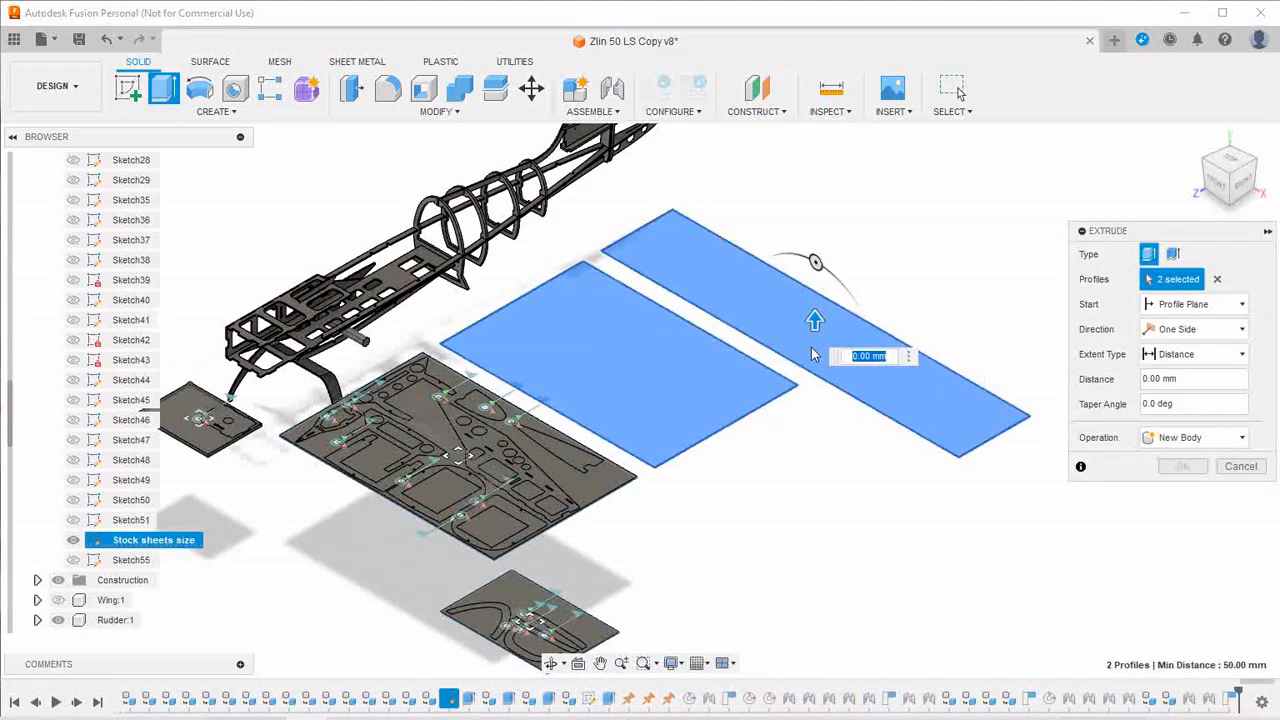
type("3.2")
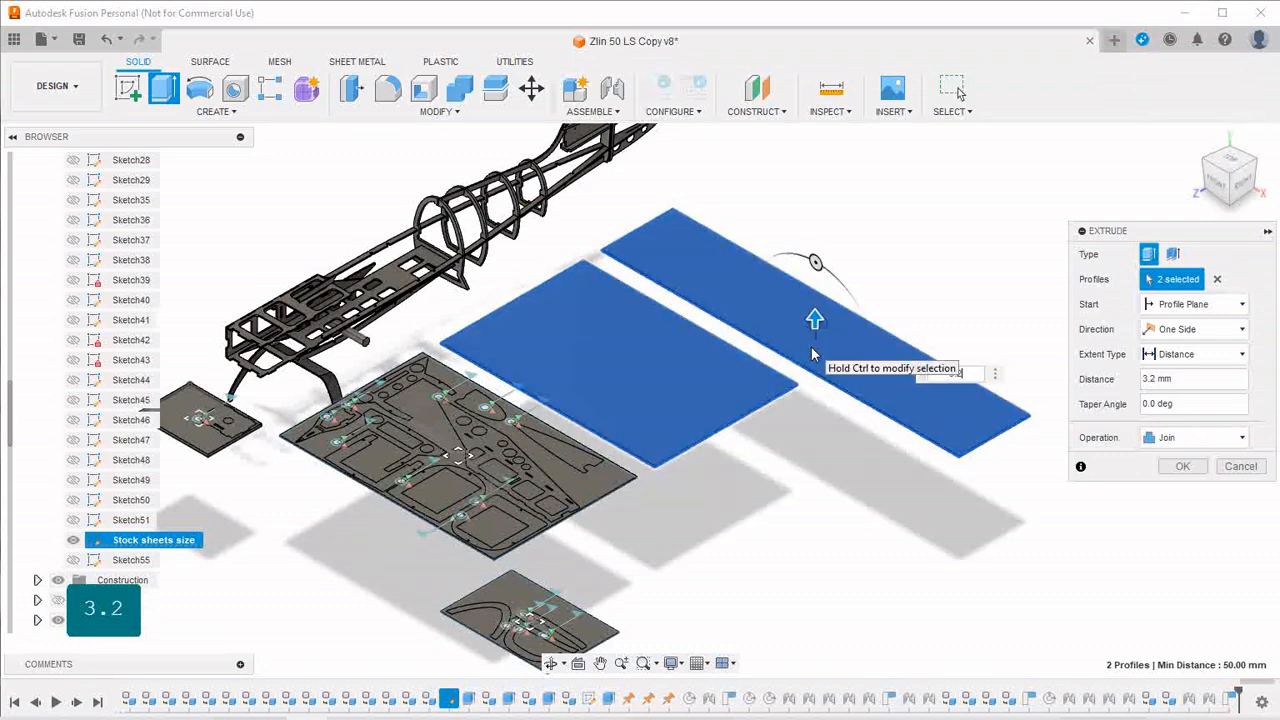
left_click(1242, 440)
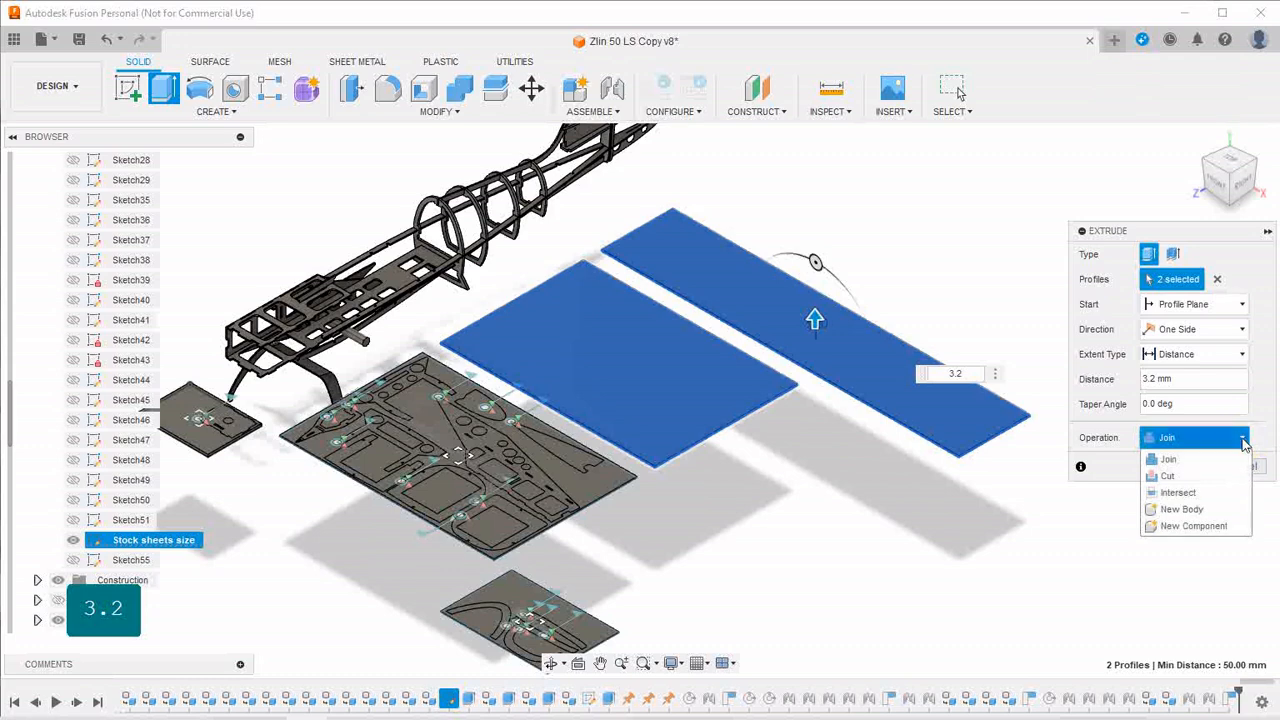
left_click(1182, 510)
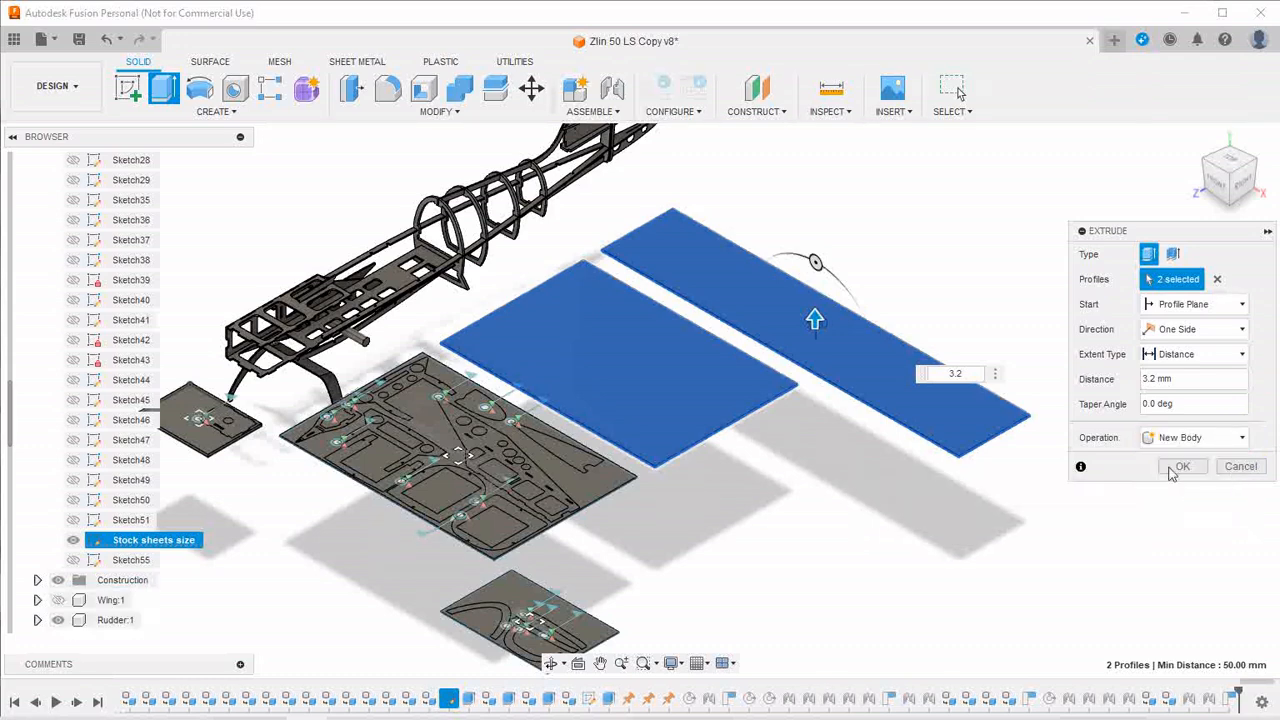
left_click(1180, 467)
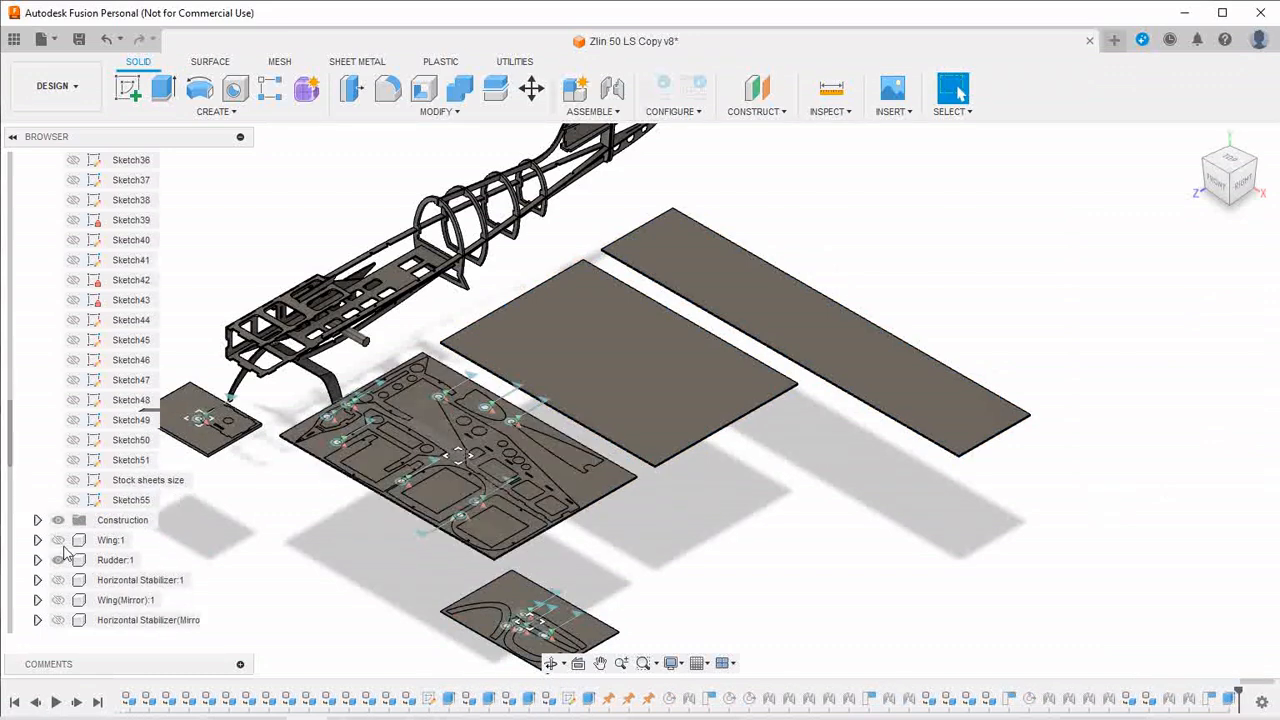
Rename the new 600 by 400 mm sheet body as "Stock 3.2 mm_1"
scroll(63, 550, "up", 10)
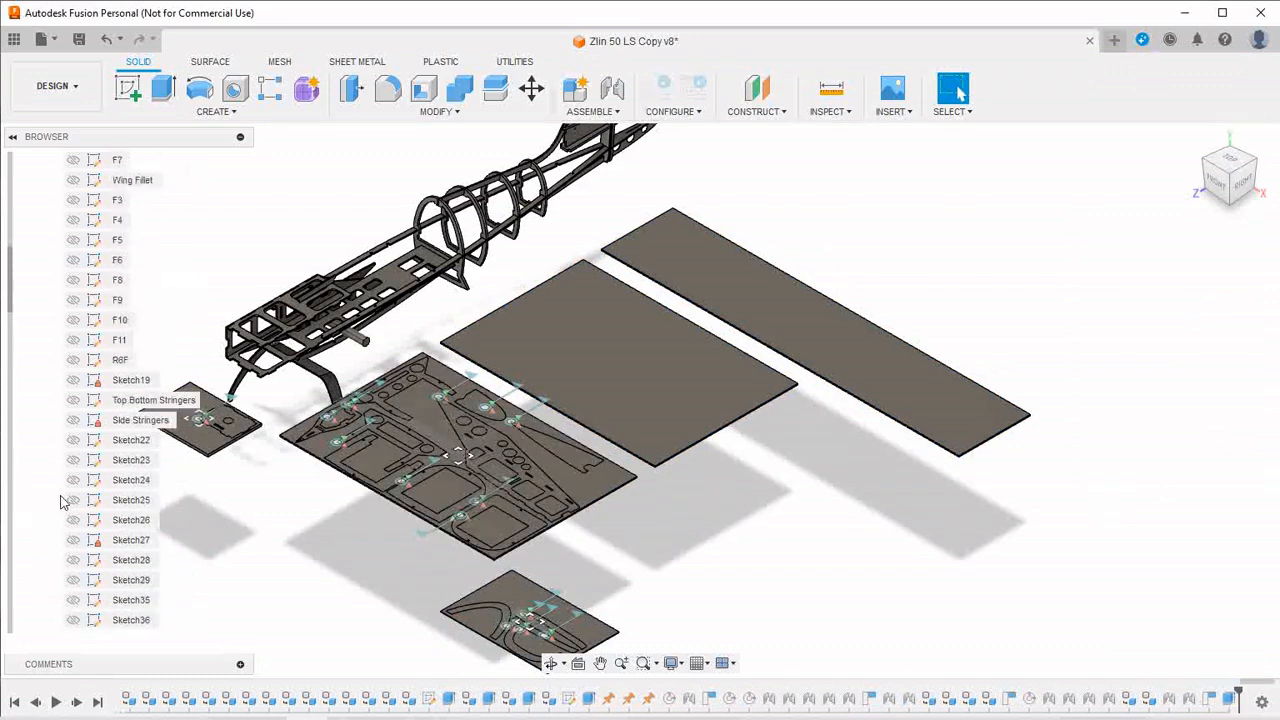
scroll(63, 502, "up", 4)
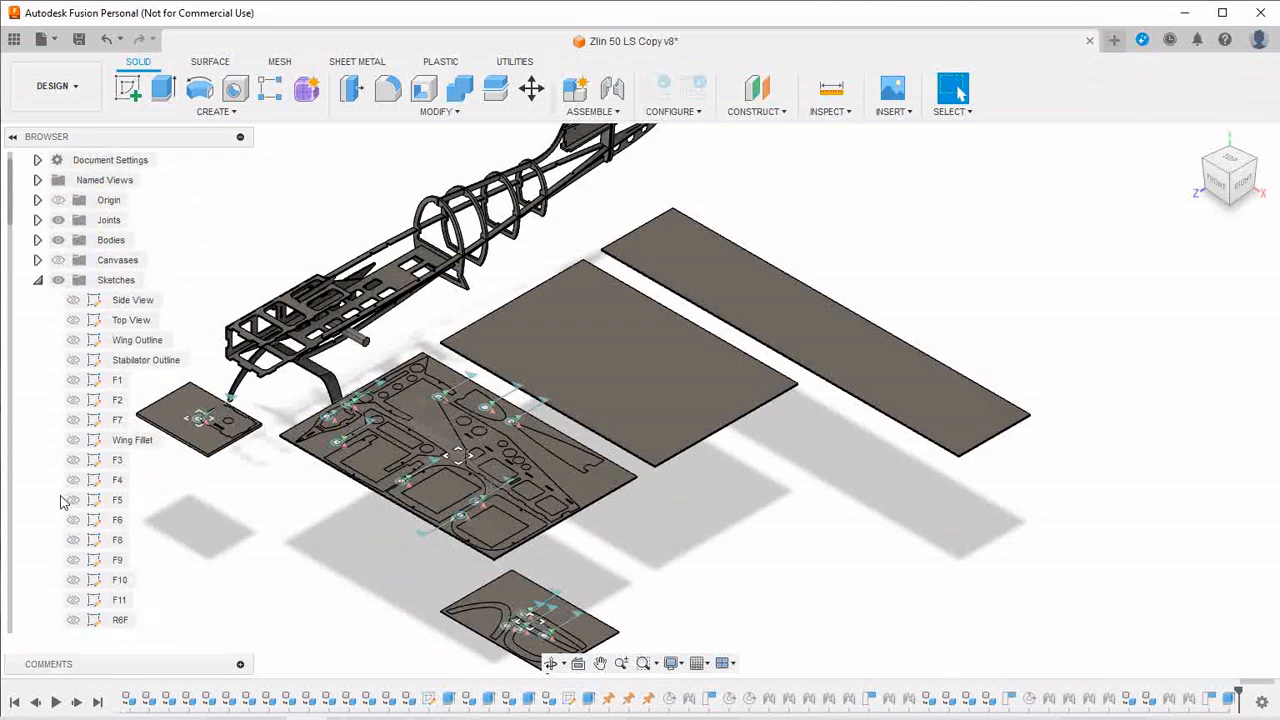
left_click(37, 240)
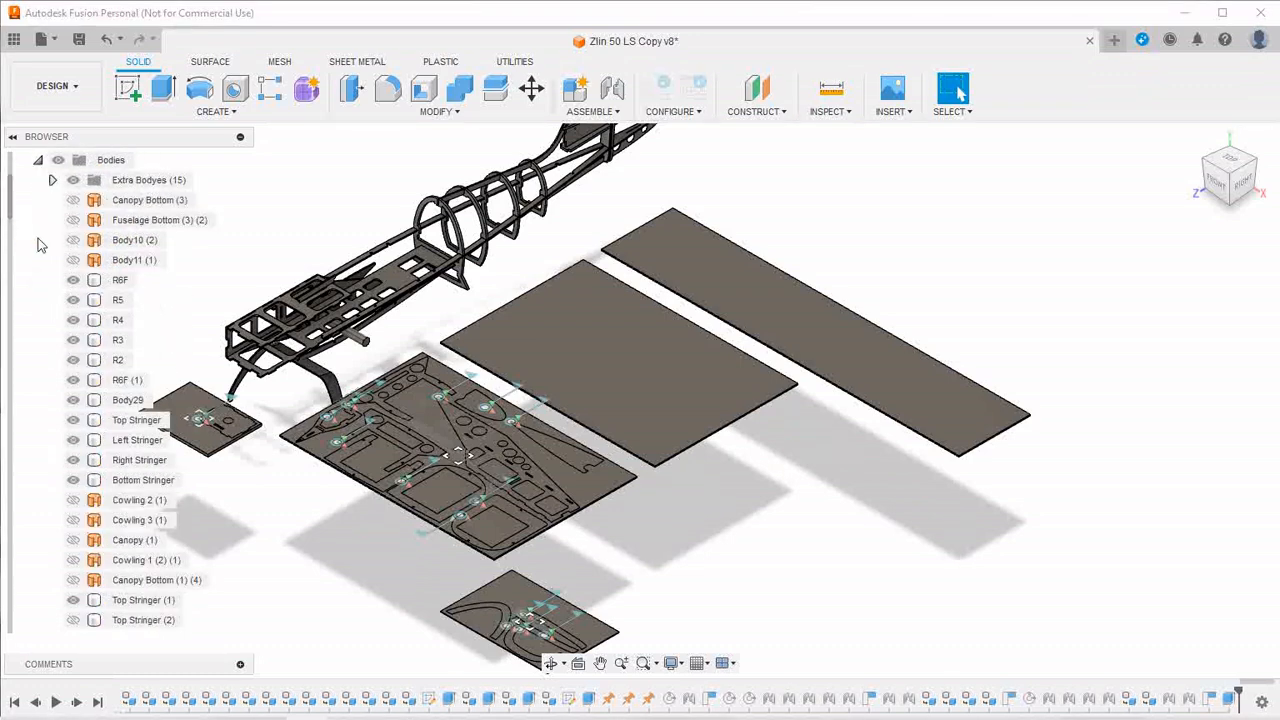
scroll(105, 500, "down", 5)
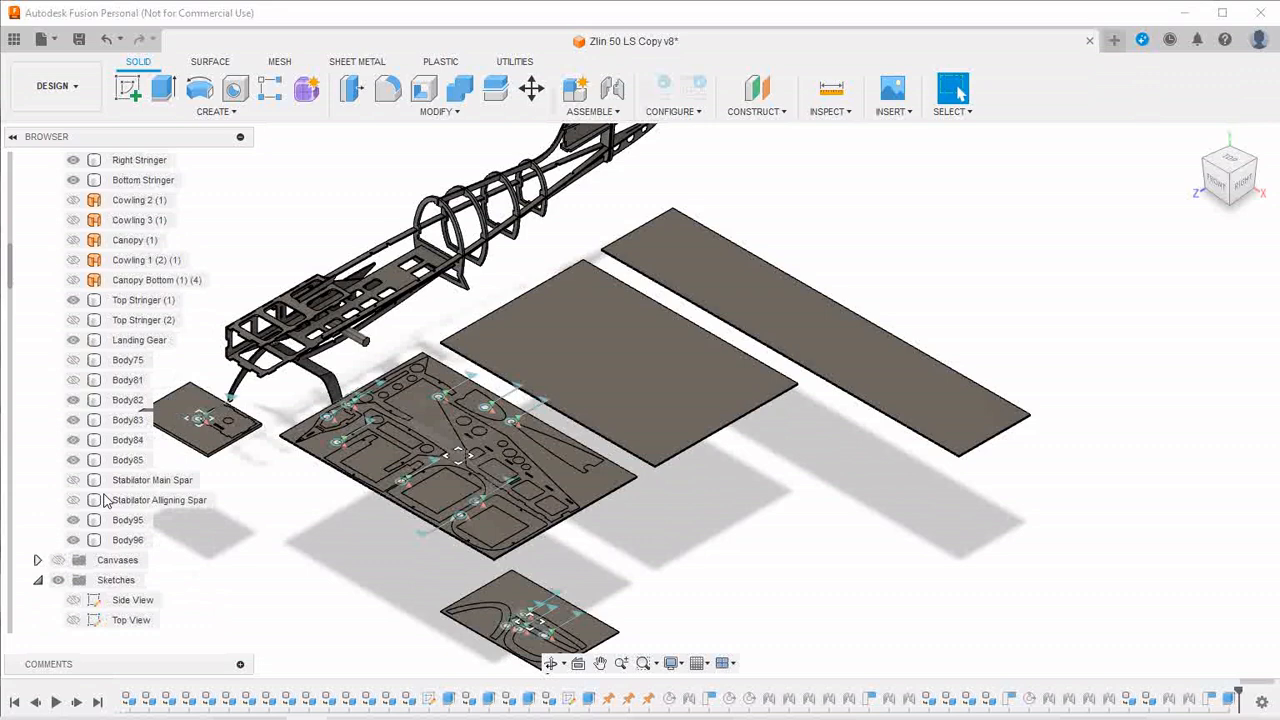
left_click(125, 522)
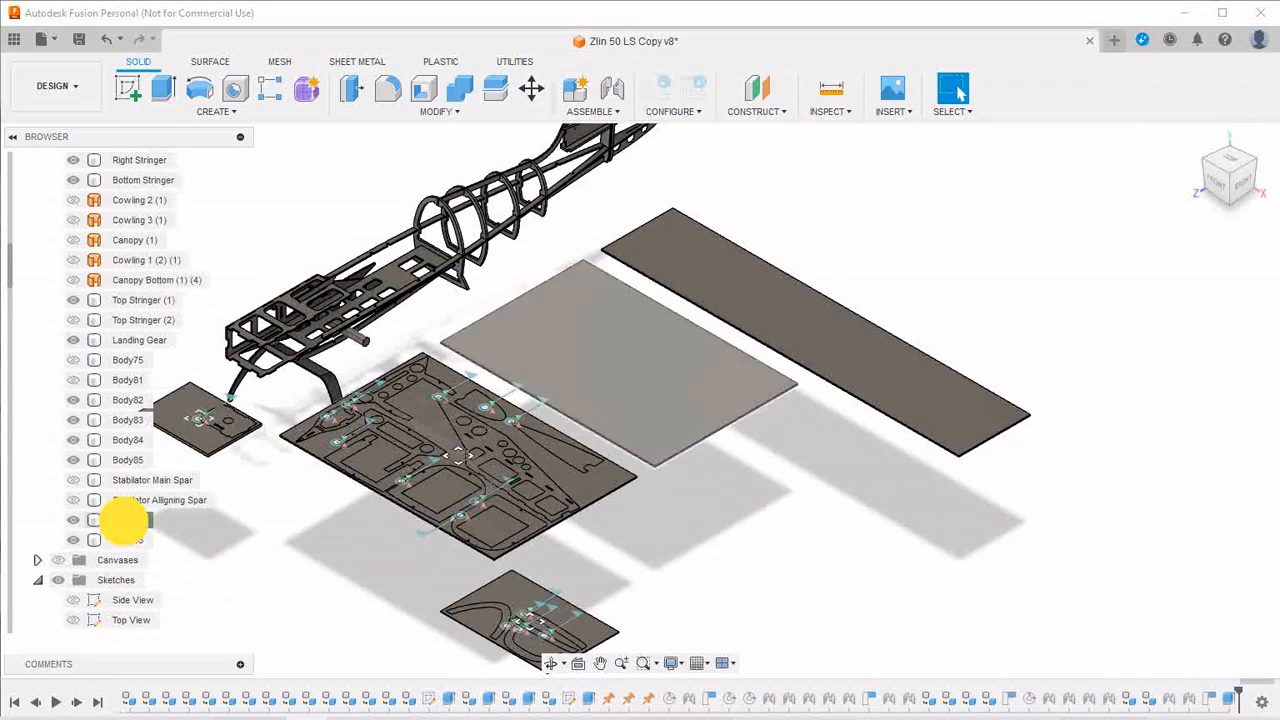
left_click(125, 522)
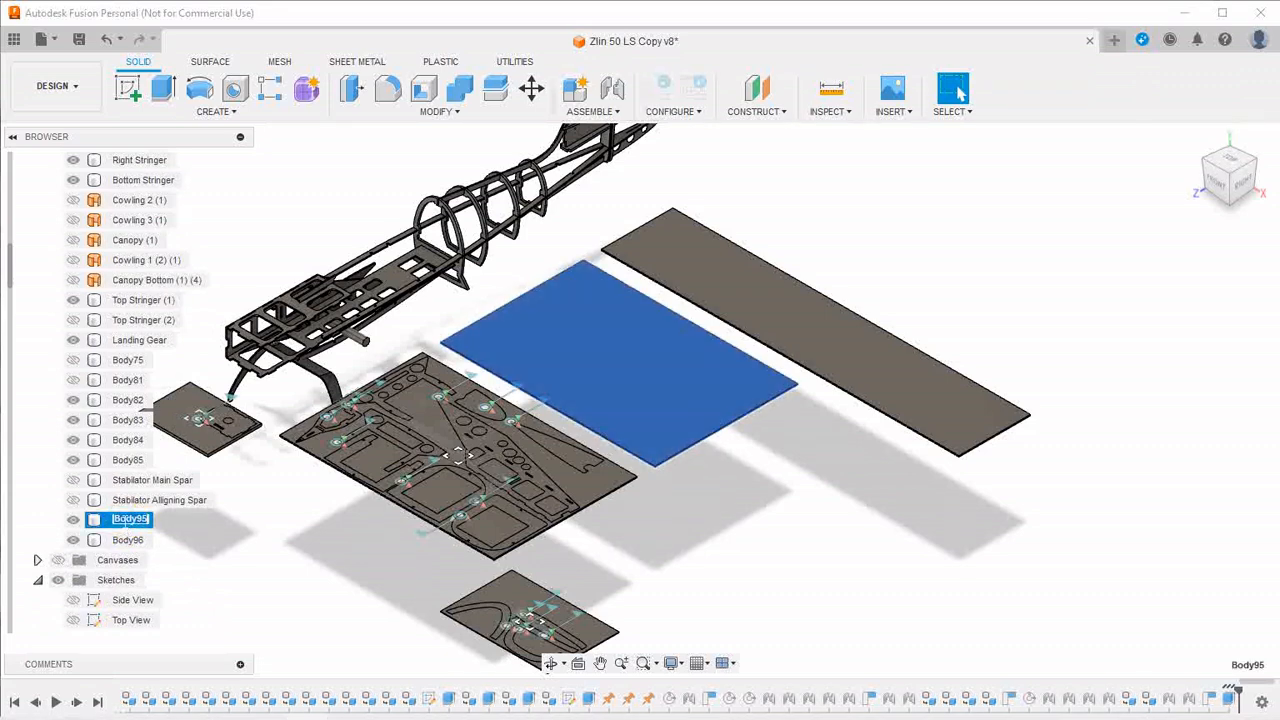
type("Sto")
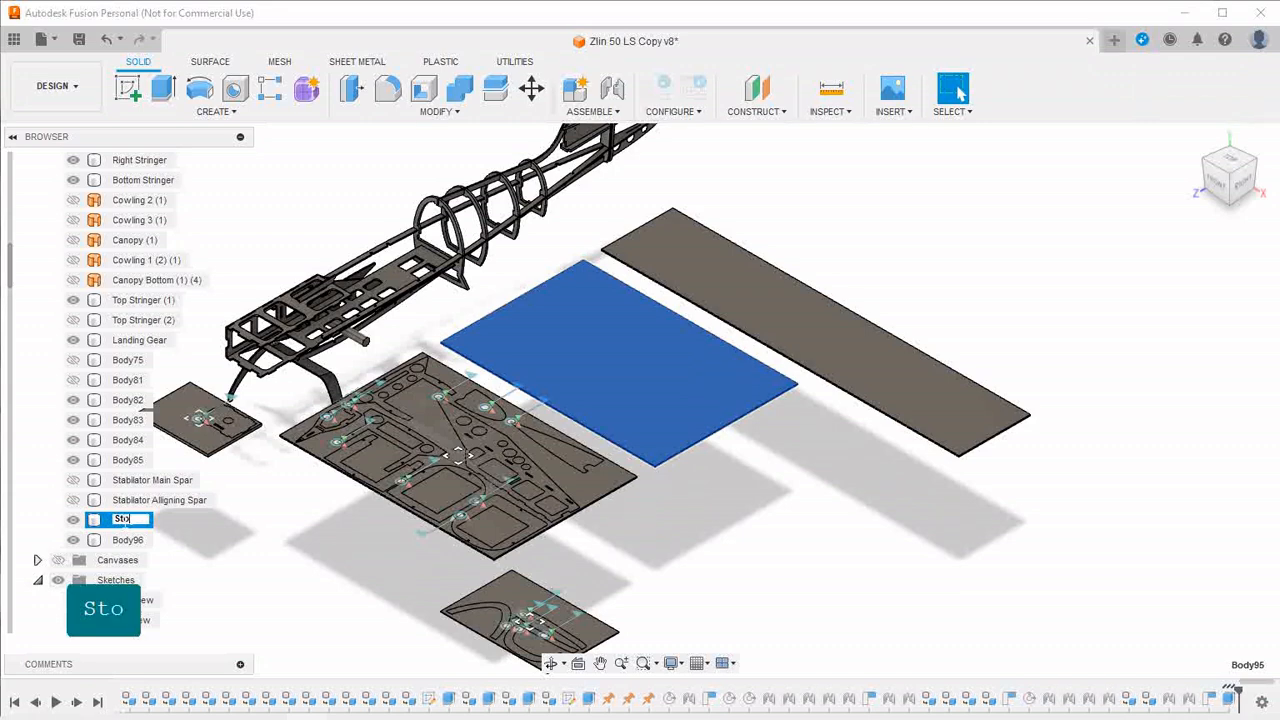
type("ck 3")
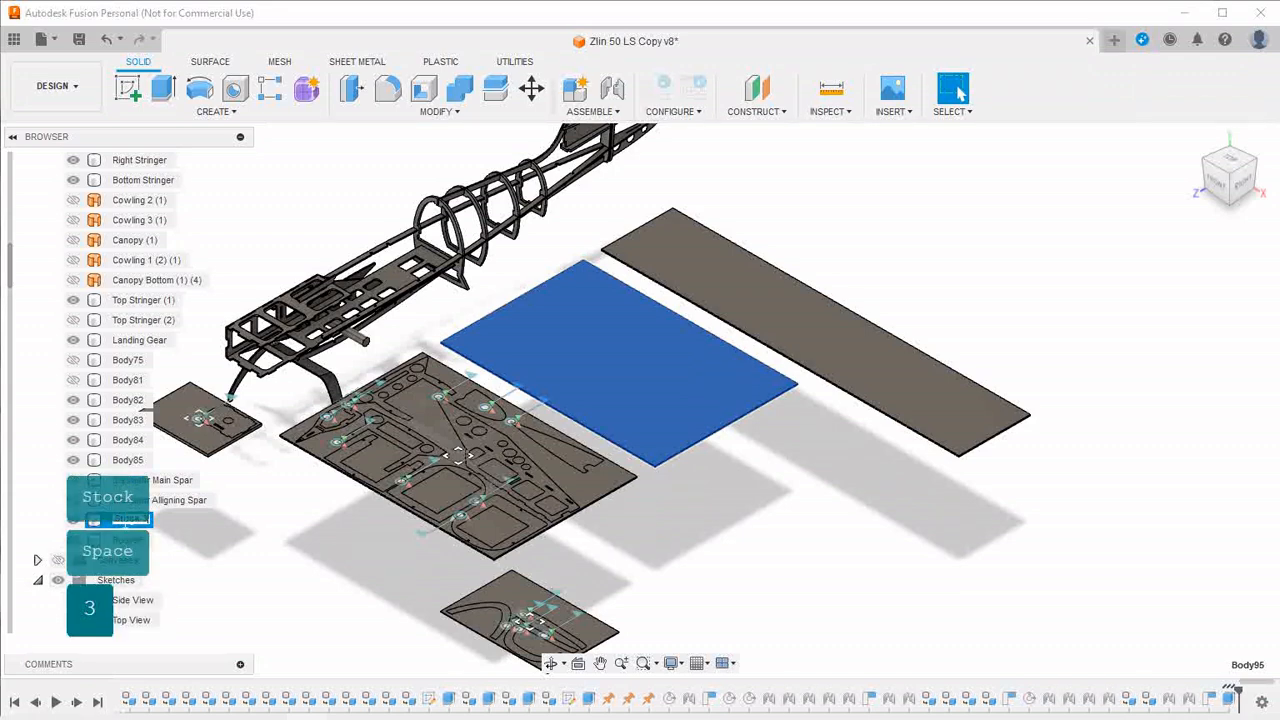
type(".2 mm")
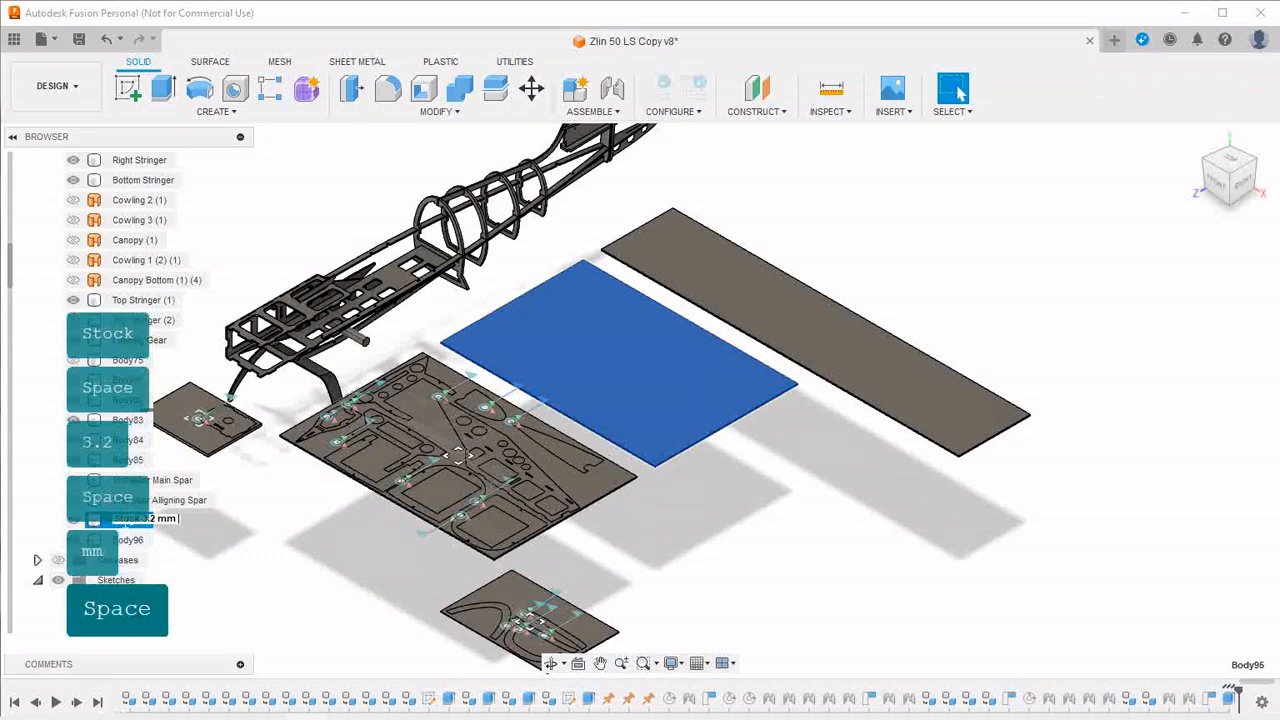
key("BackSpace")
key("BackSpace")
key("BackSpace")
key("BackSpace")
key("BackSpace")
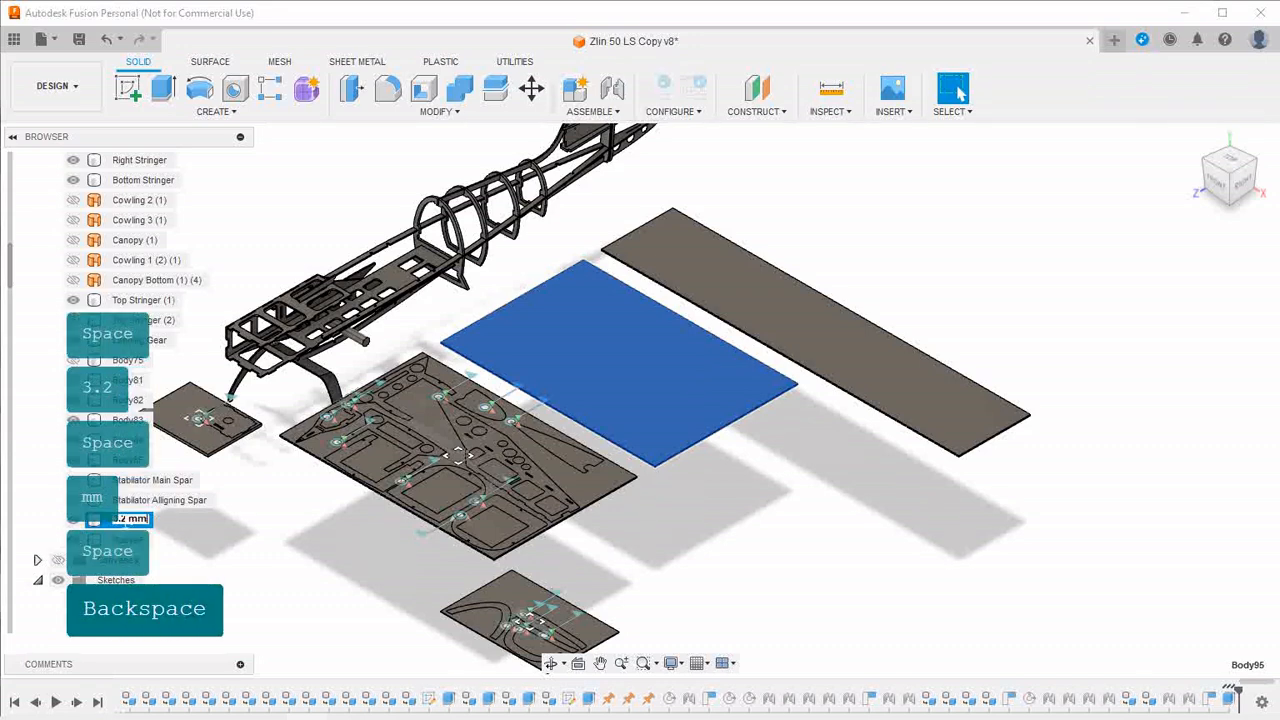
type("_1")
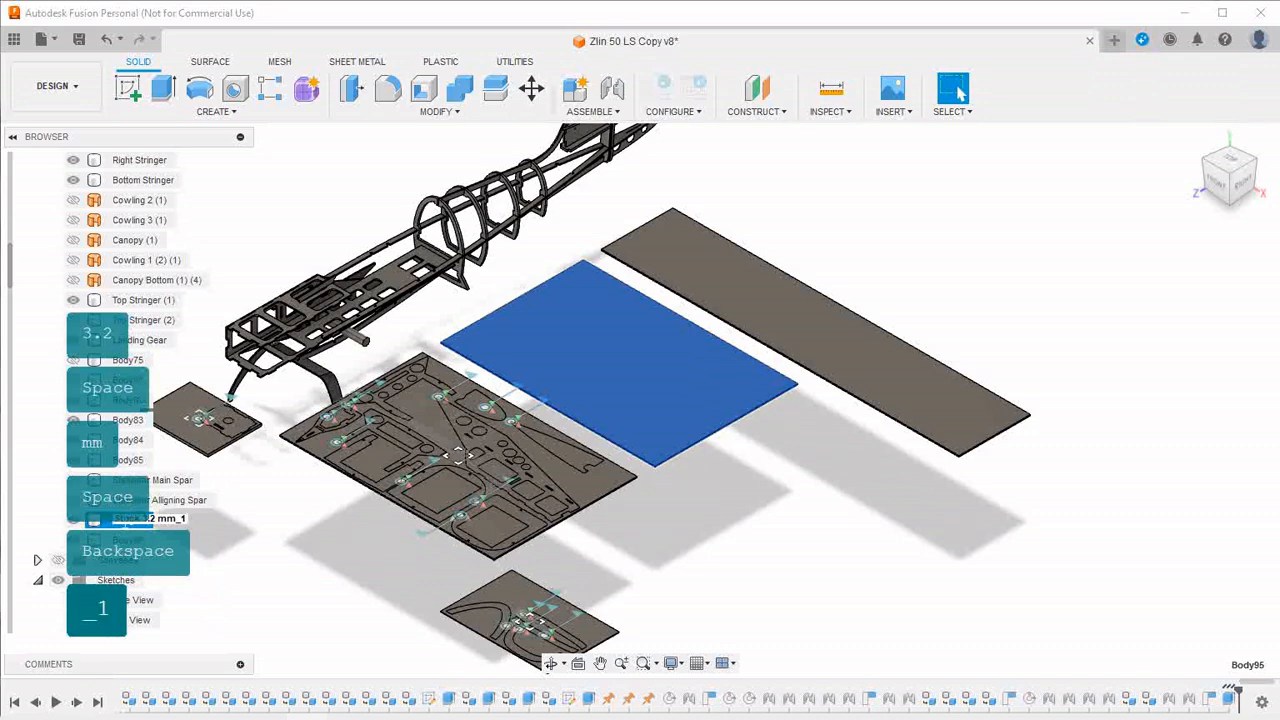
key("Return")
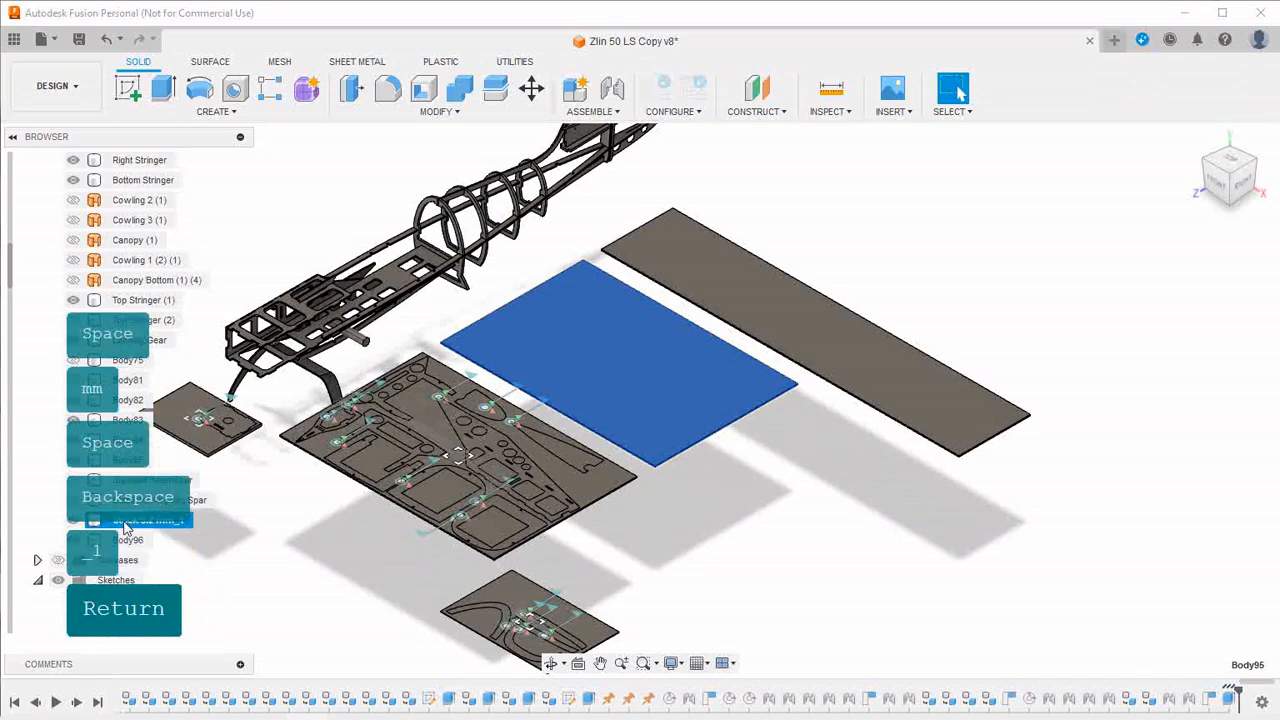
Rename the new 1000 by 200 mm sheet body as "Stock 3.2 mm_2" and clear the selection
double_click(132, 541)
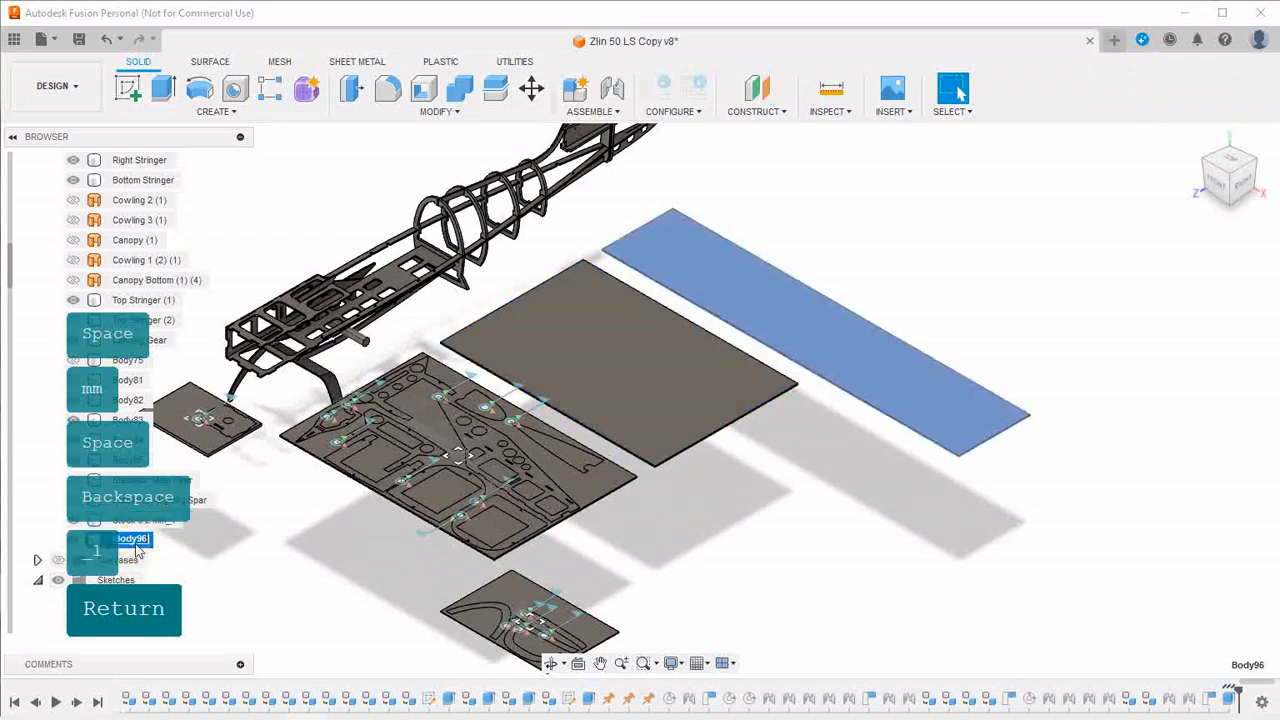
type("Sto")
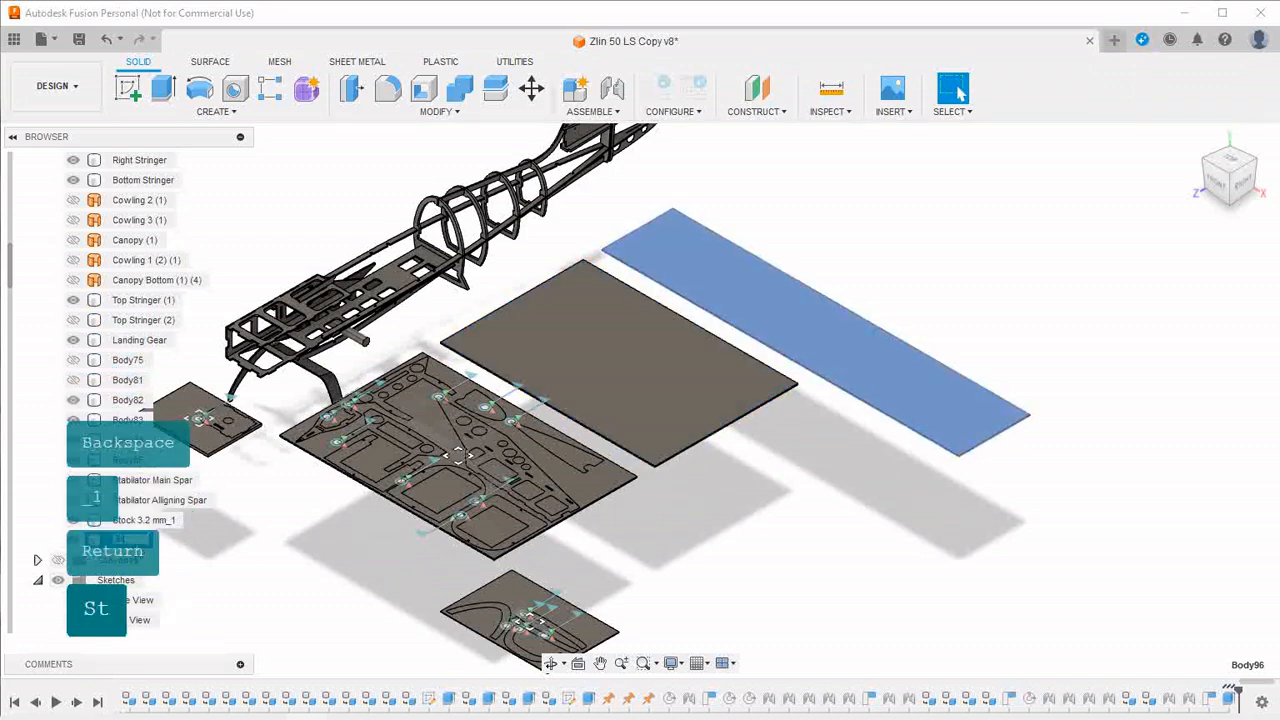
type("ck ")
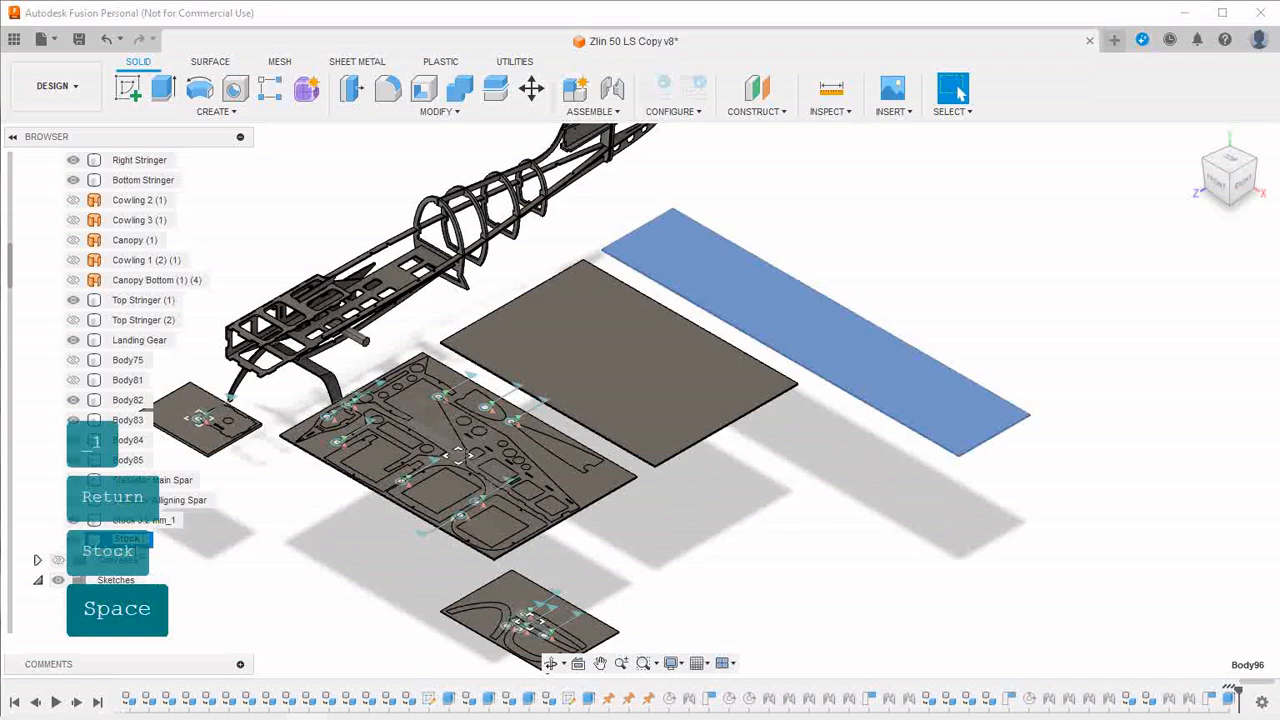
type("3.2")
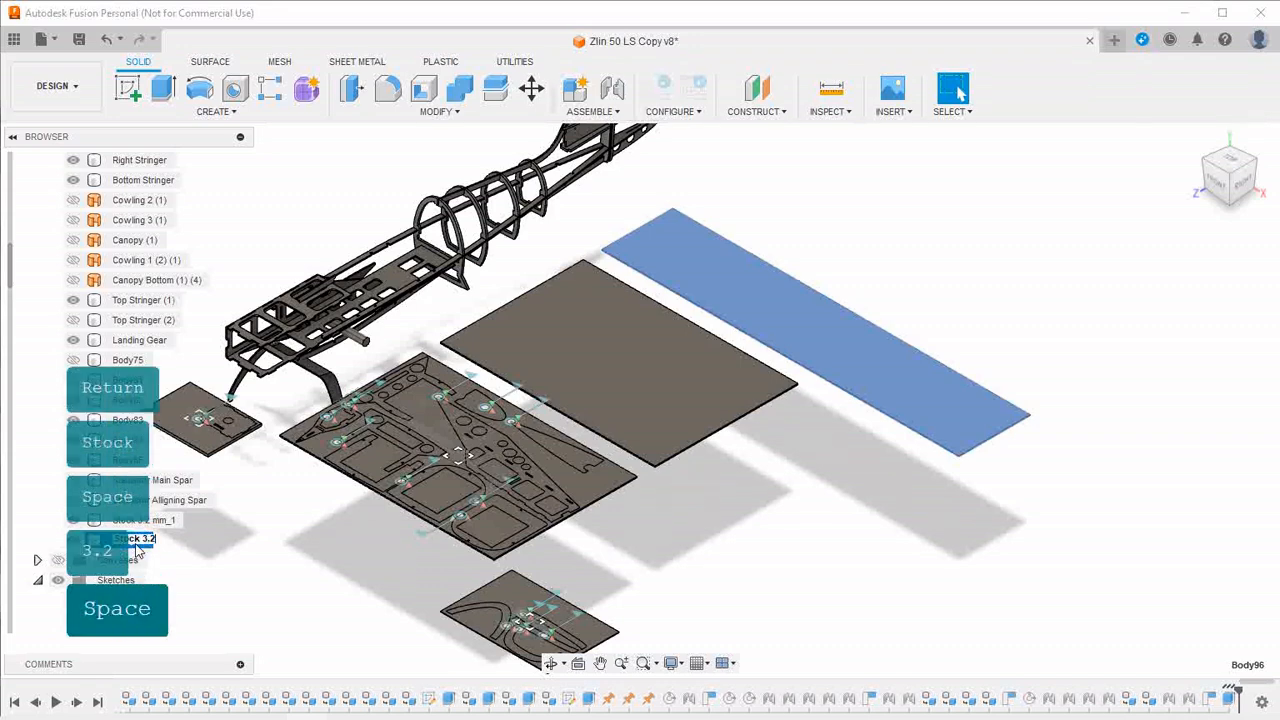
type(" mm_")
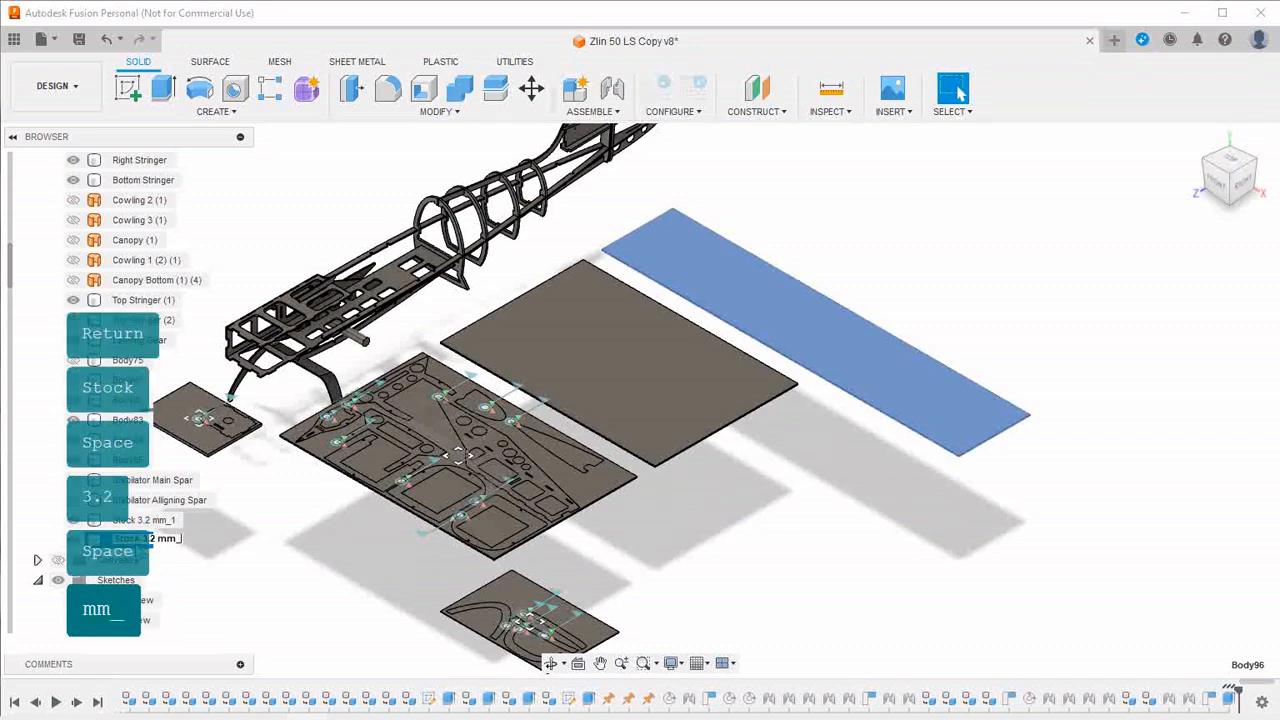
type("2")
key("Return")
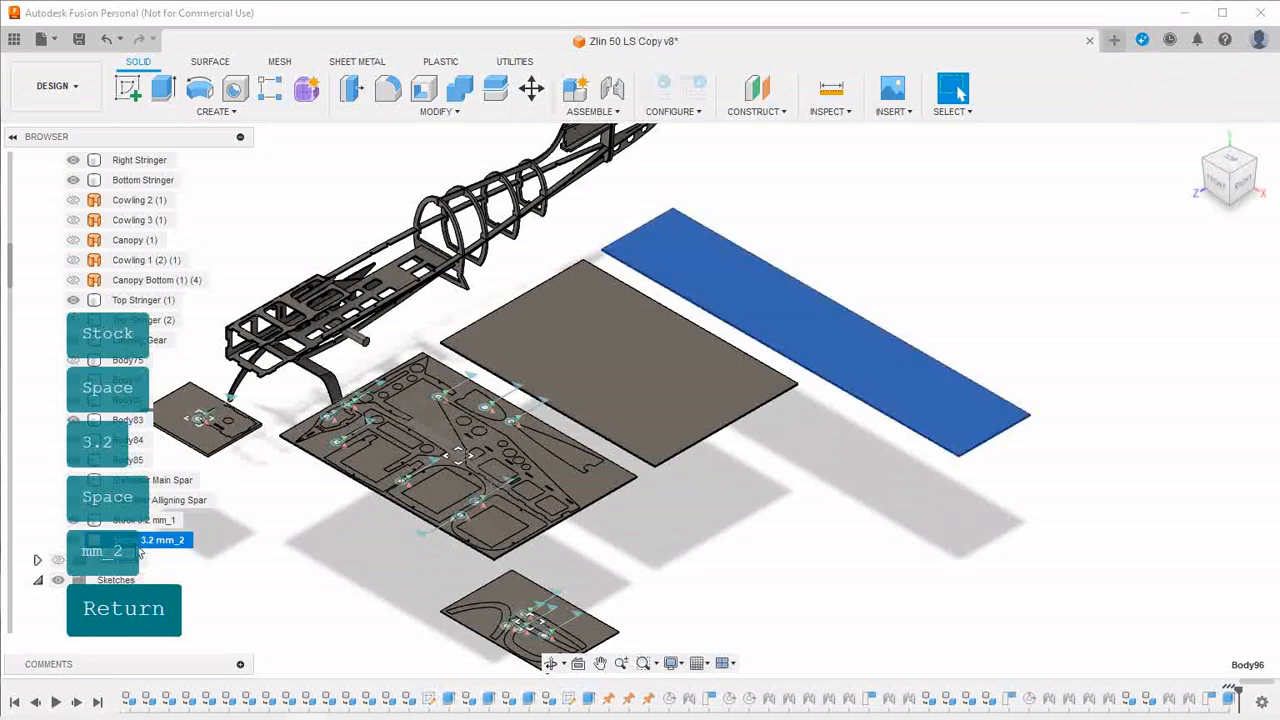
left_click(371, 600)
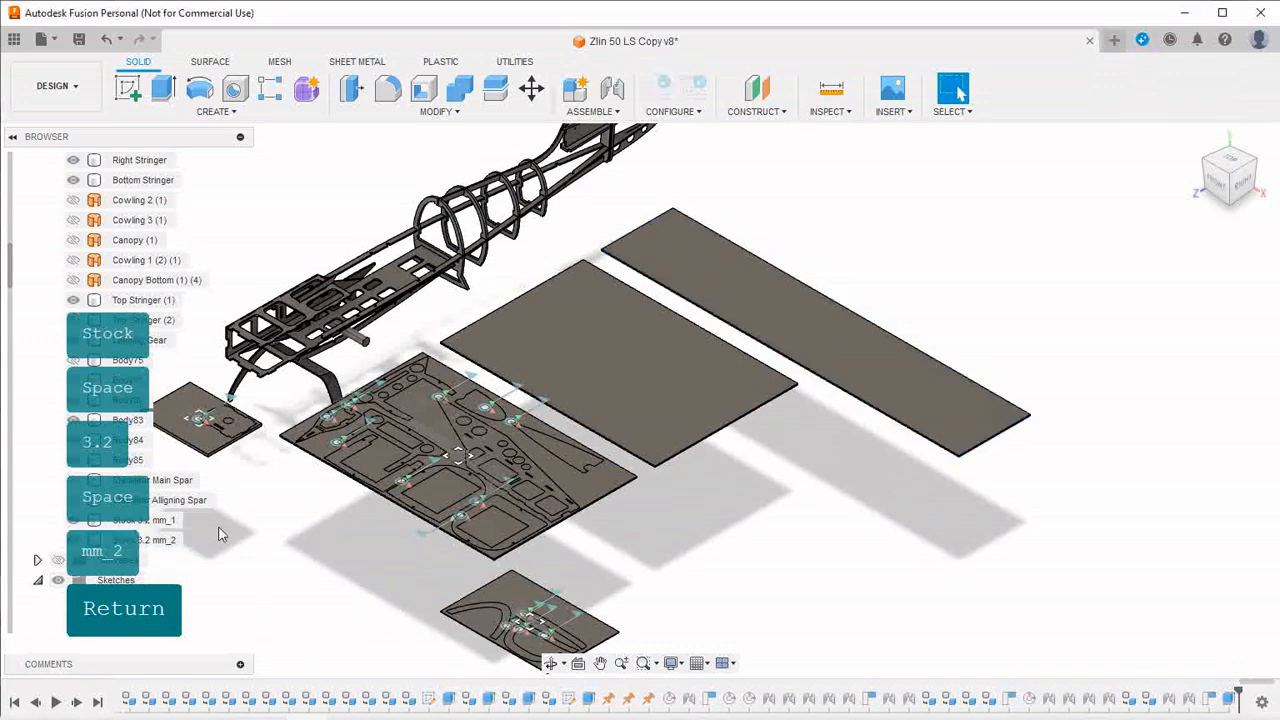
Create components from the bodies Stock 3.2 mm_1 and Stock 3.2 mm_2
right_click(157, 522)
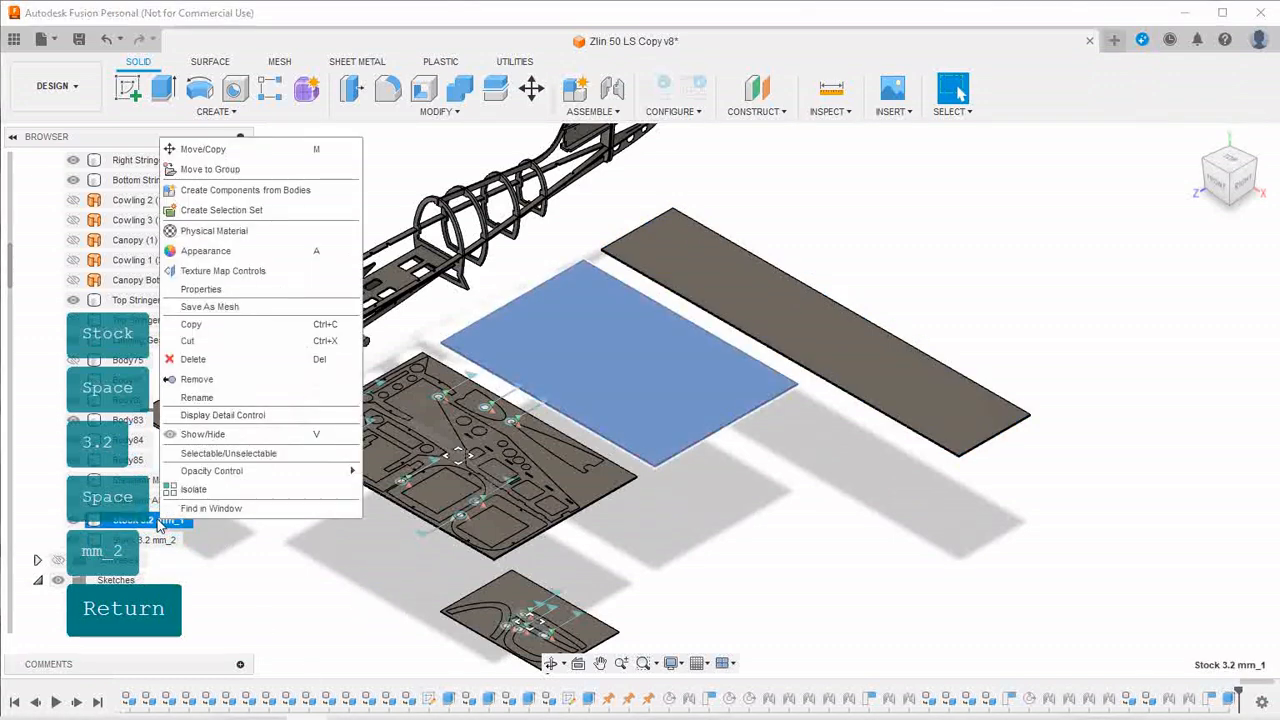
left_click(212, 190)
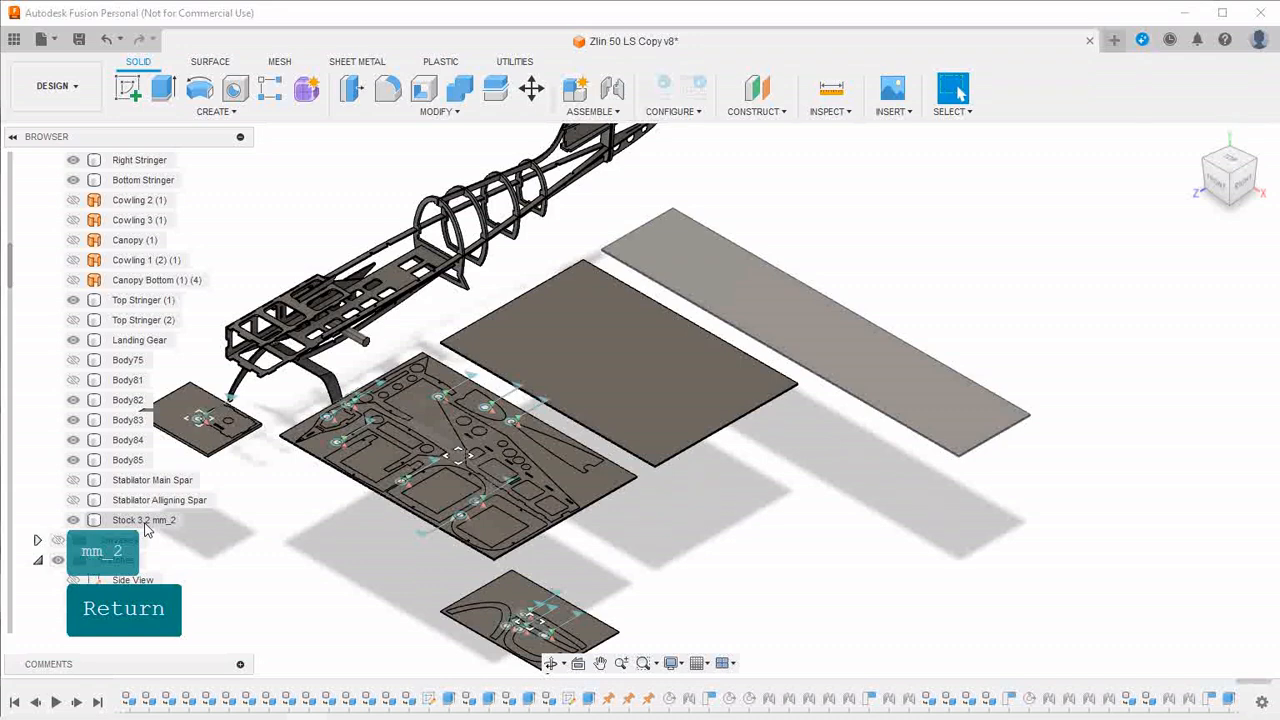
right_click(100, 521)
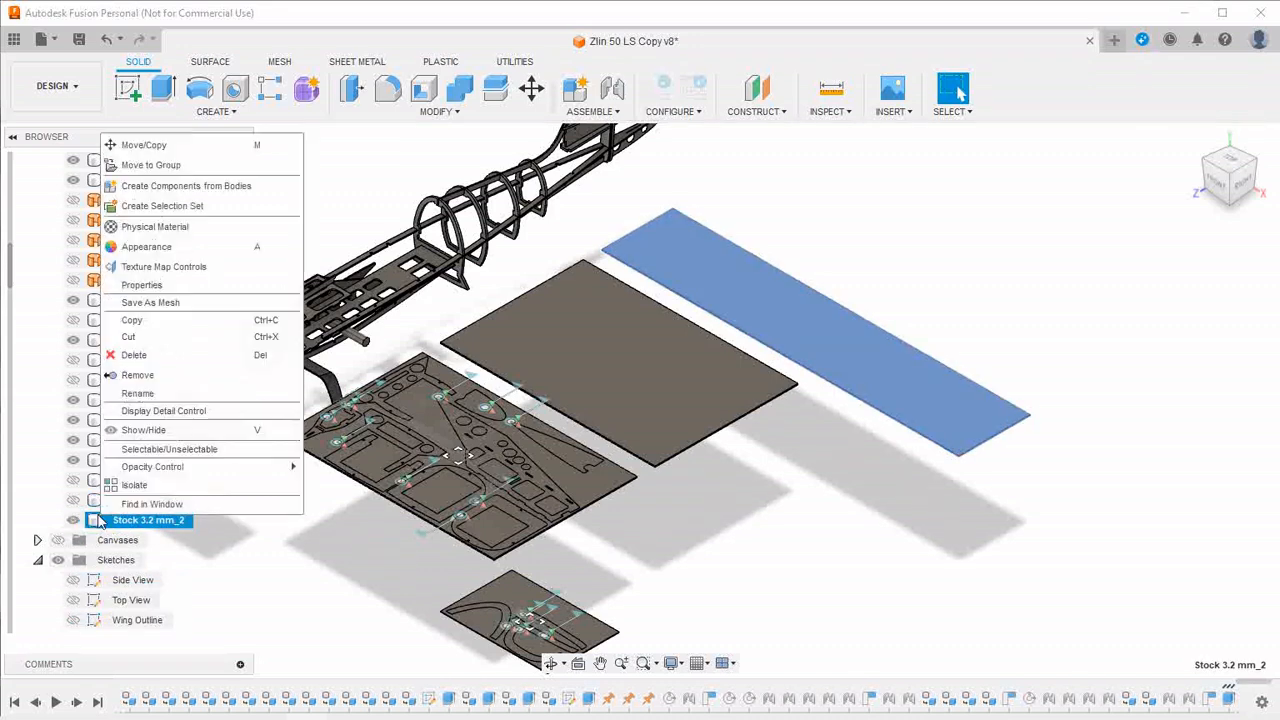
left_click(190, 186)
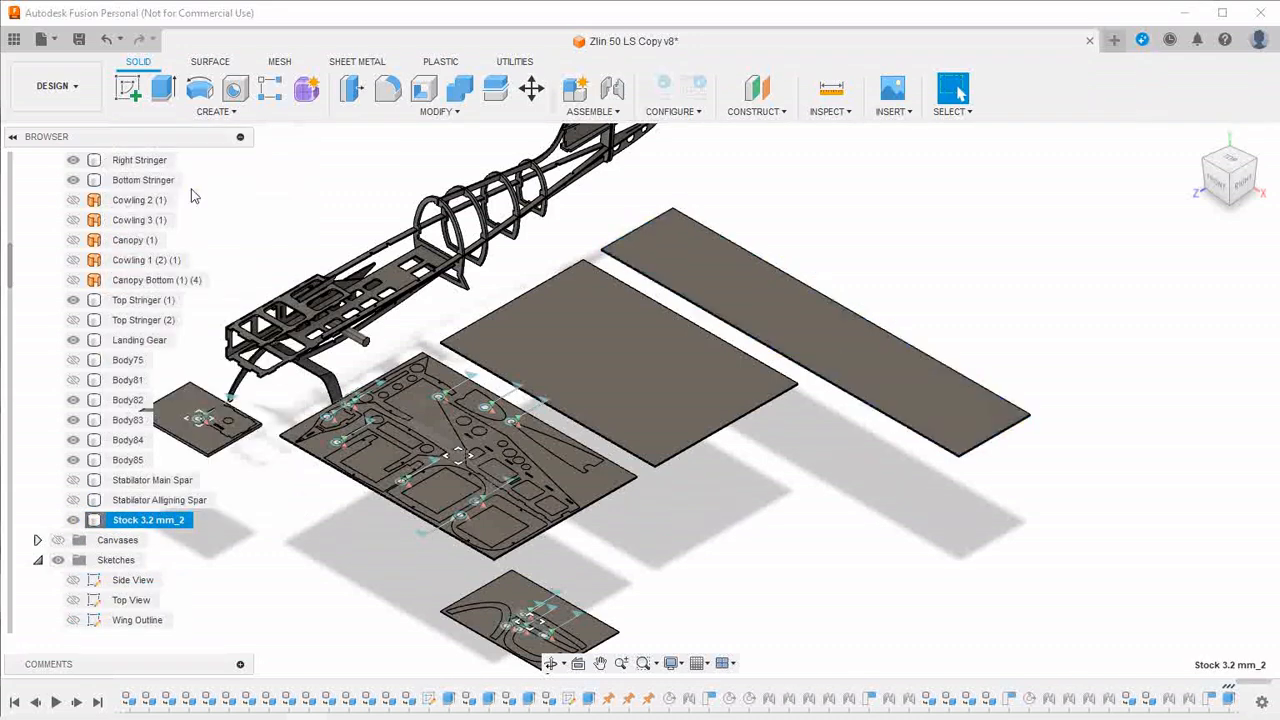
scroll(145, 537, "down", 8)
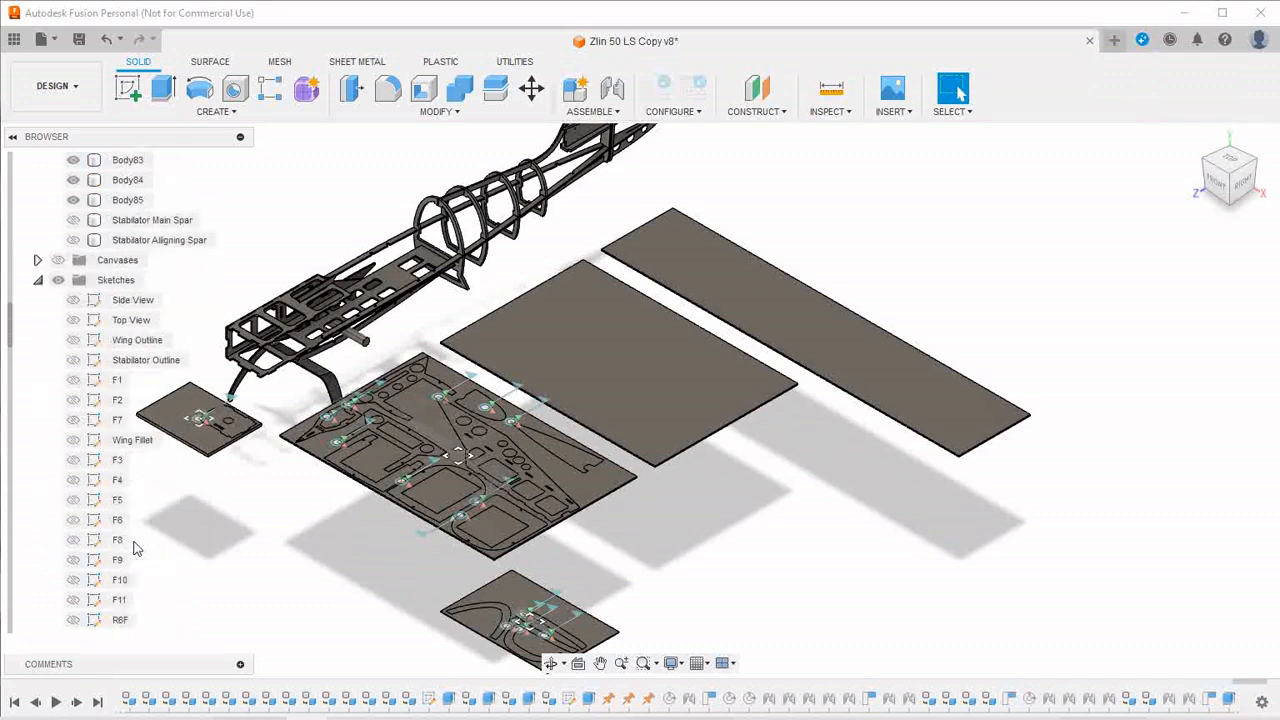
Ground the components Stock 3.2 mm_1 and Stock 3.2 mm_2
scroll(128, 530, "up", 5)
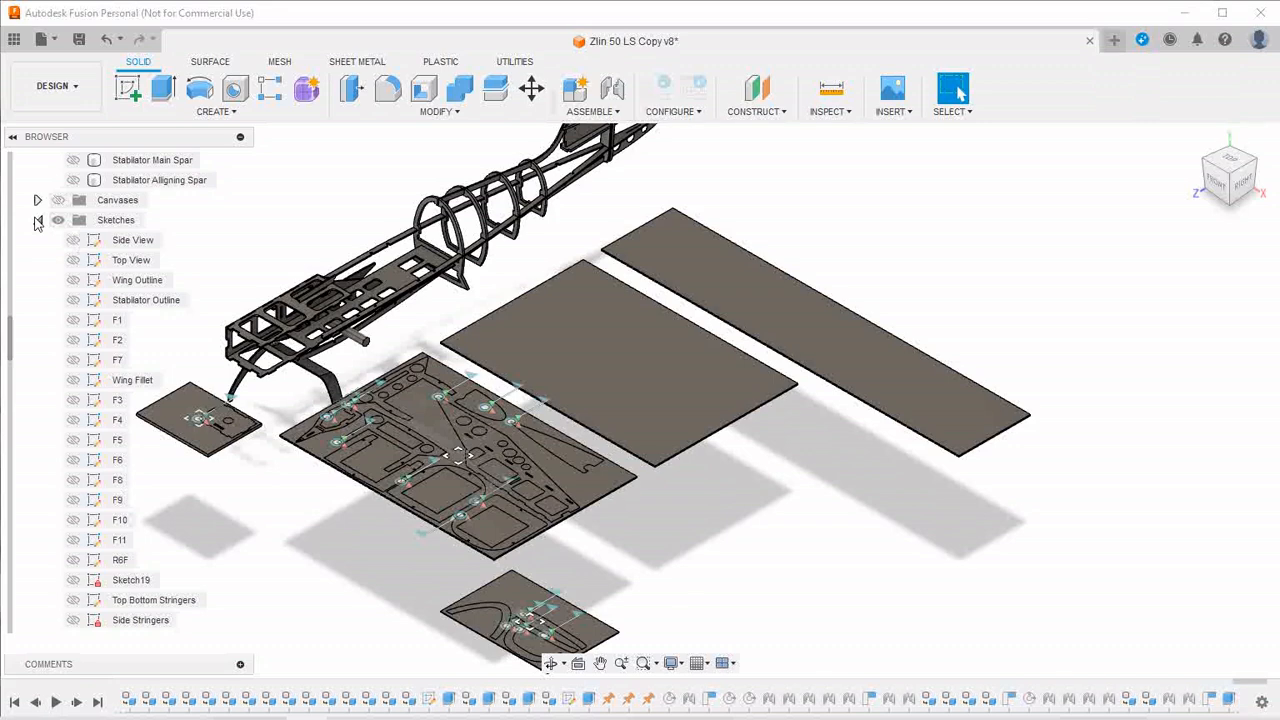
left_click(37, 222)
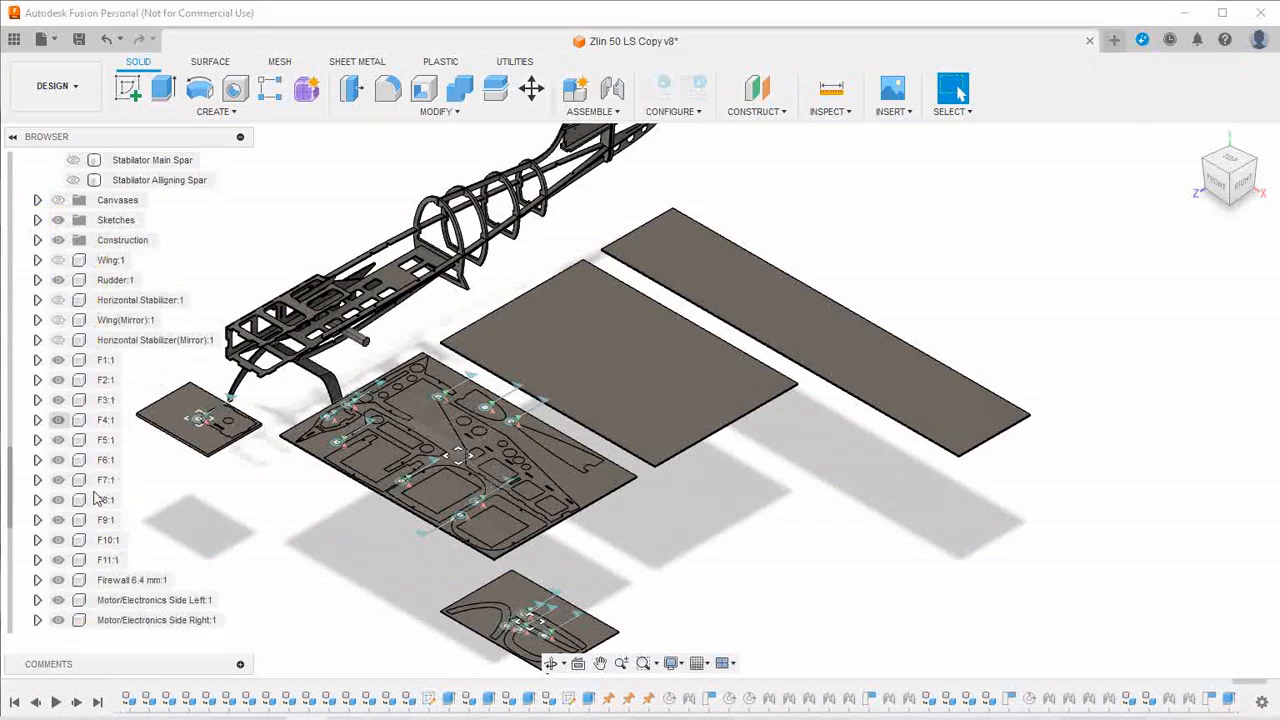
scroll(57, 540, "down", 3)
scroll(57, 560, "down", 3)
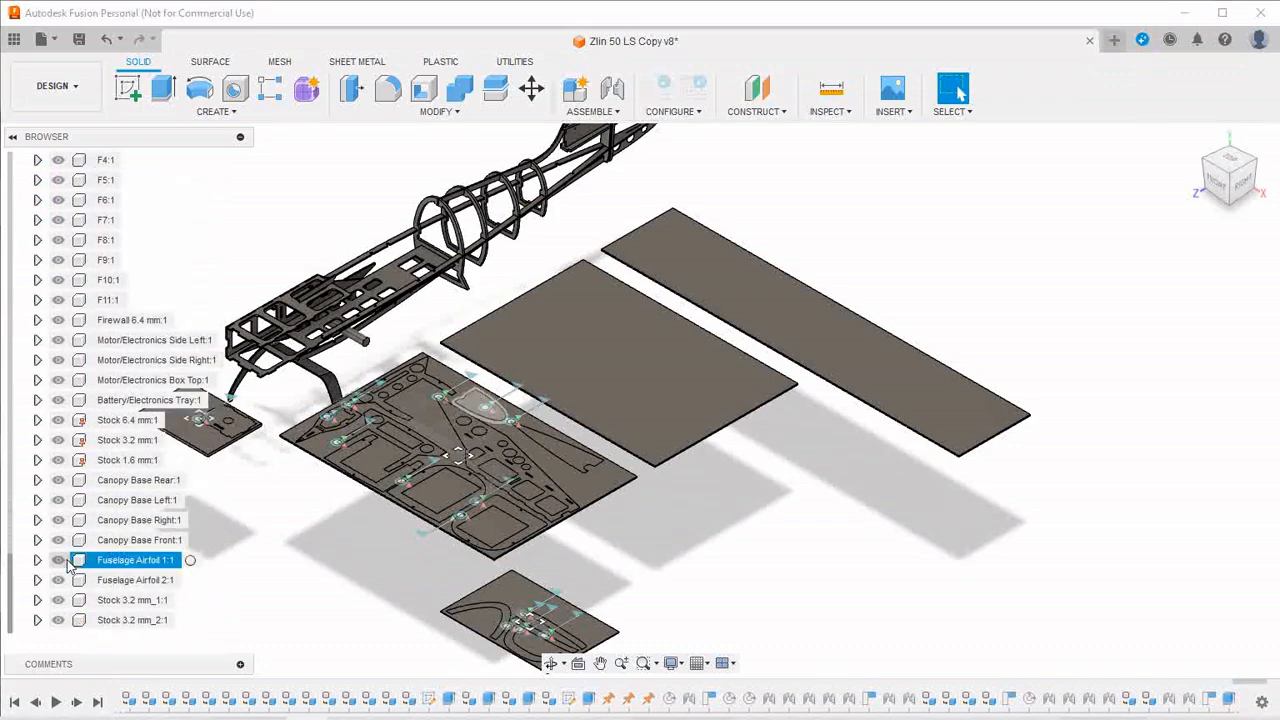
right_click(82, 603)
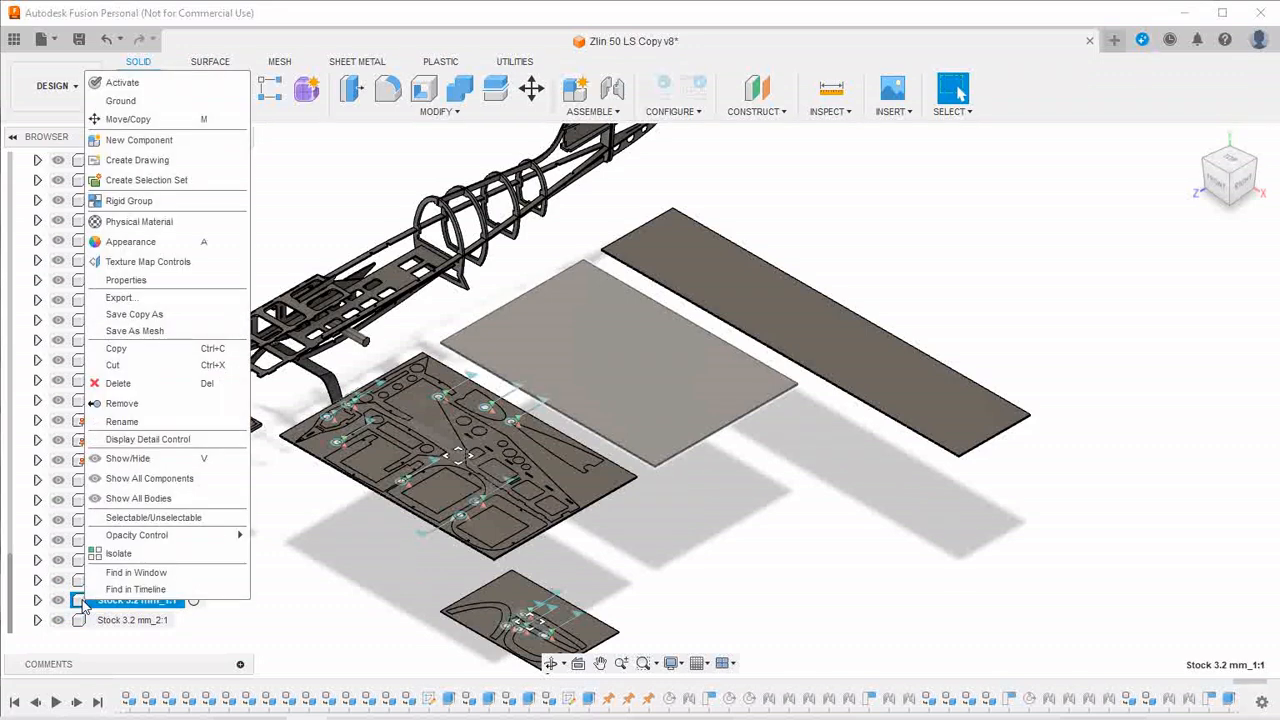
left_click(153, 102)
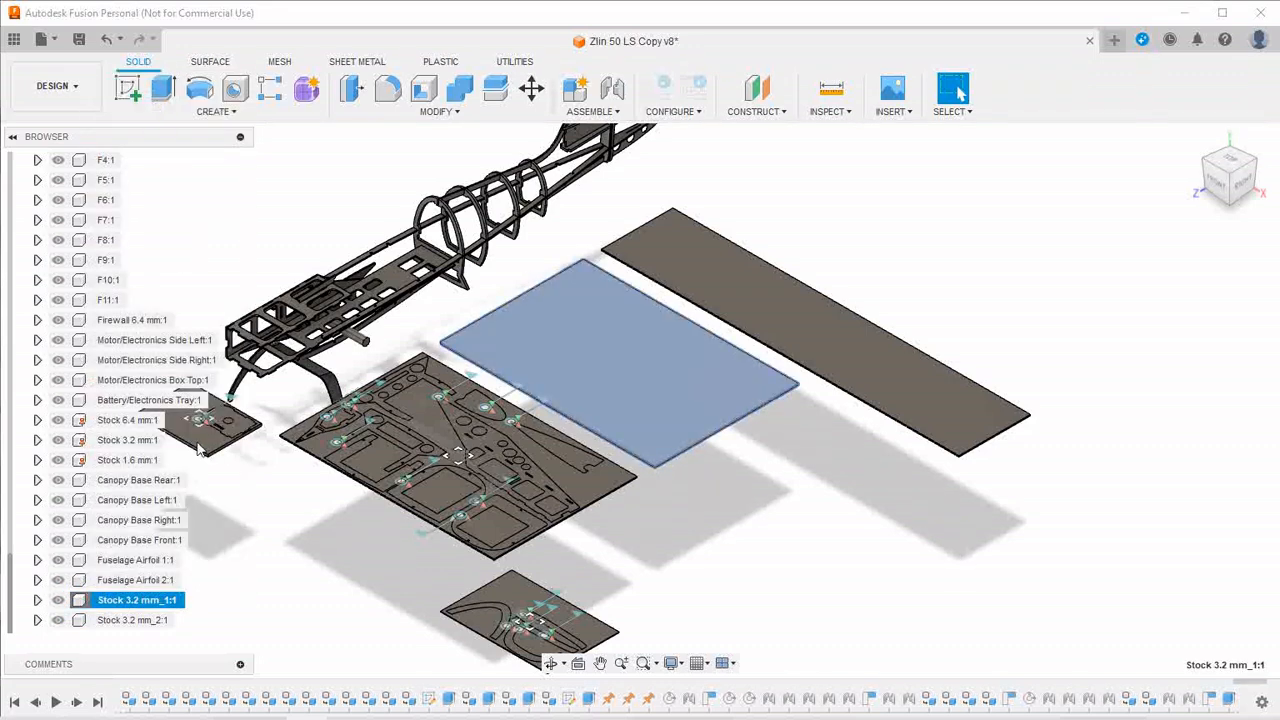
left_click(82, 622)
right_click(82, 622)
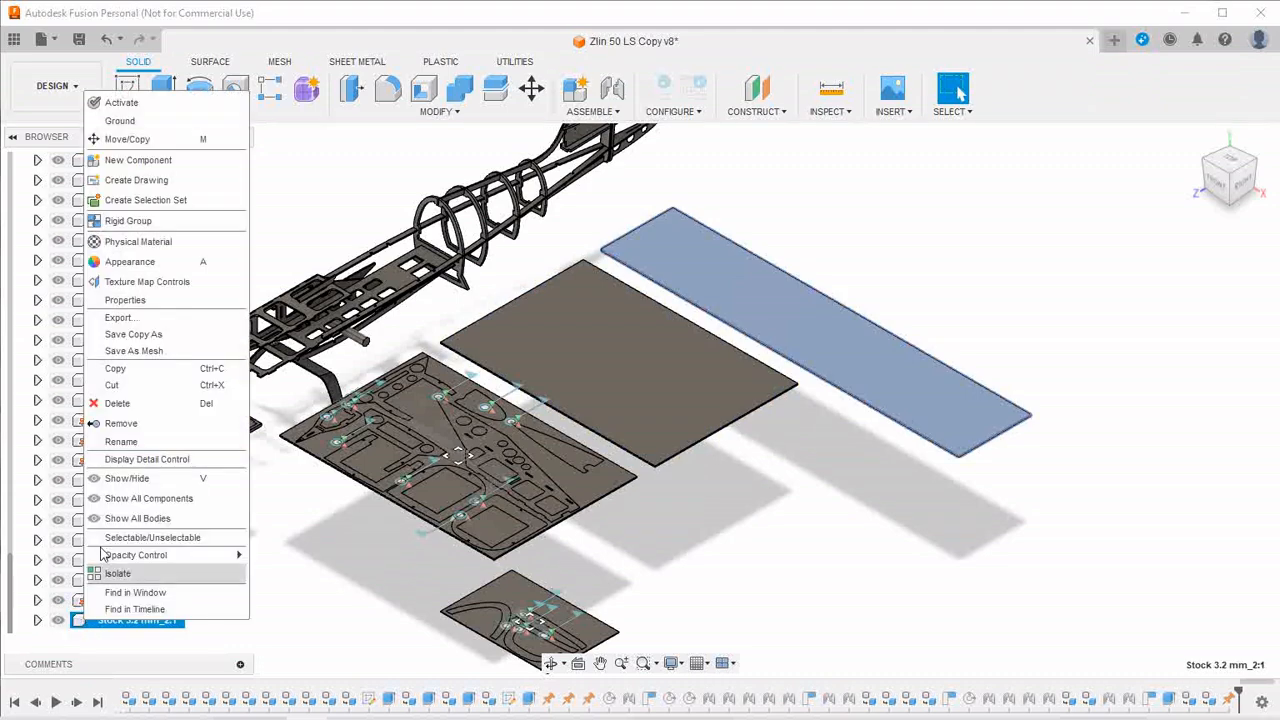
left_click(131, 122)
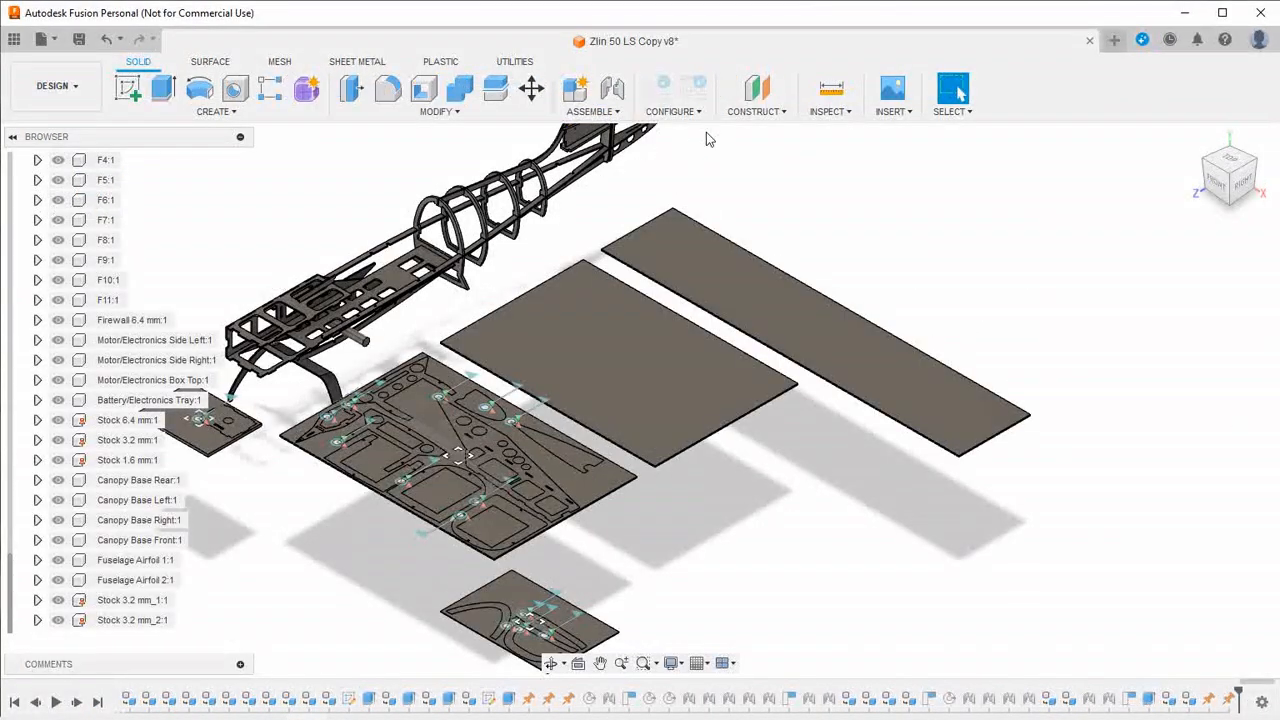
Create a joint origin at the centre of the 600 by 400 mm sheet's top face
left_click(594, 112)
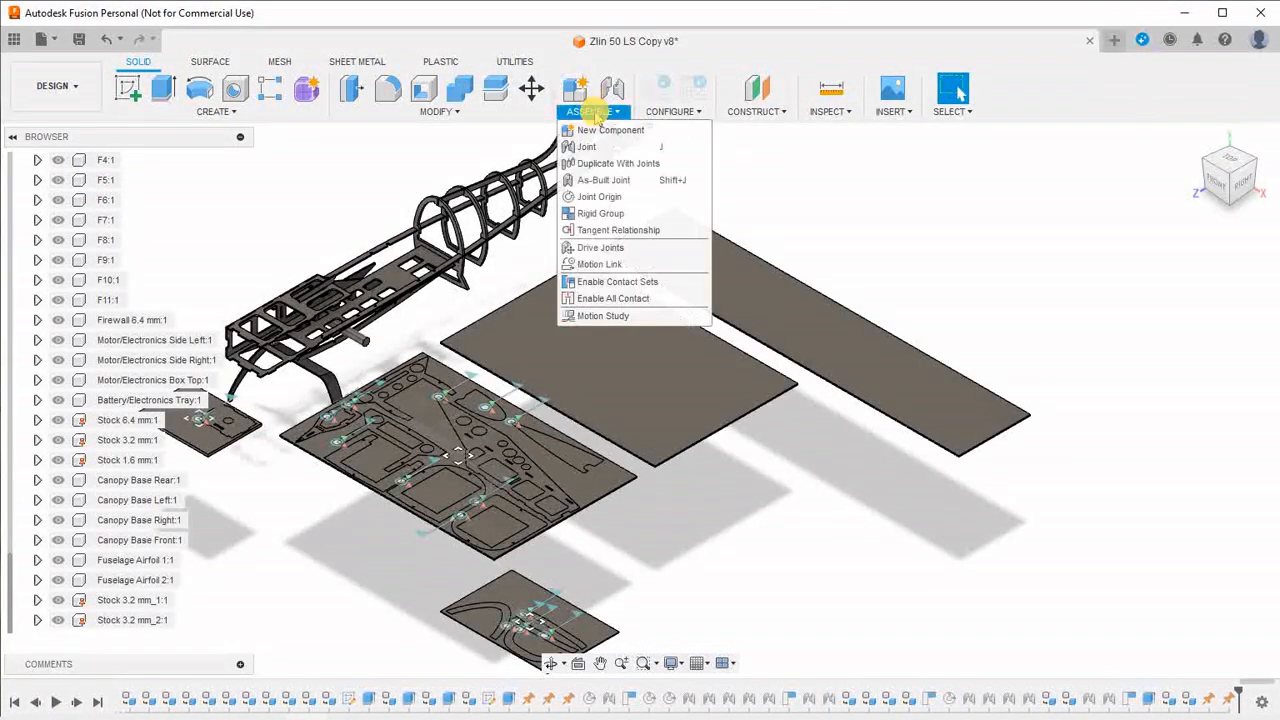
left_click(596, 195)
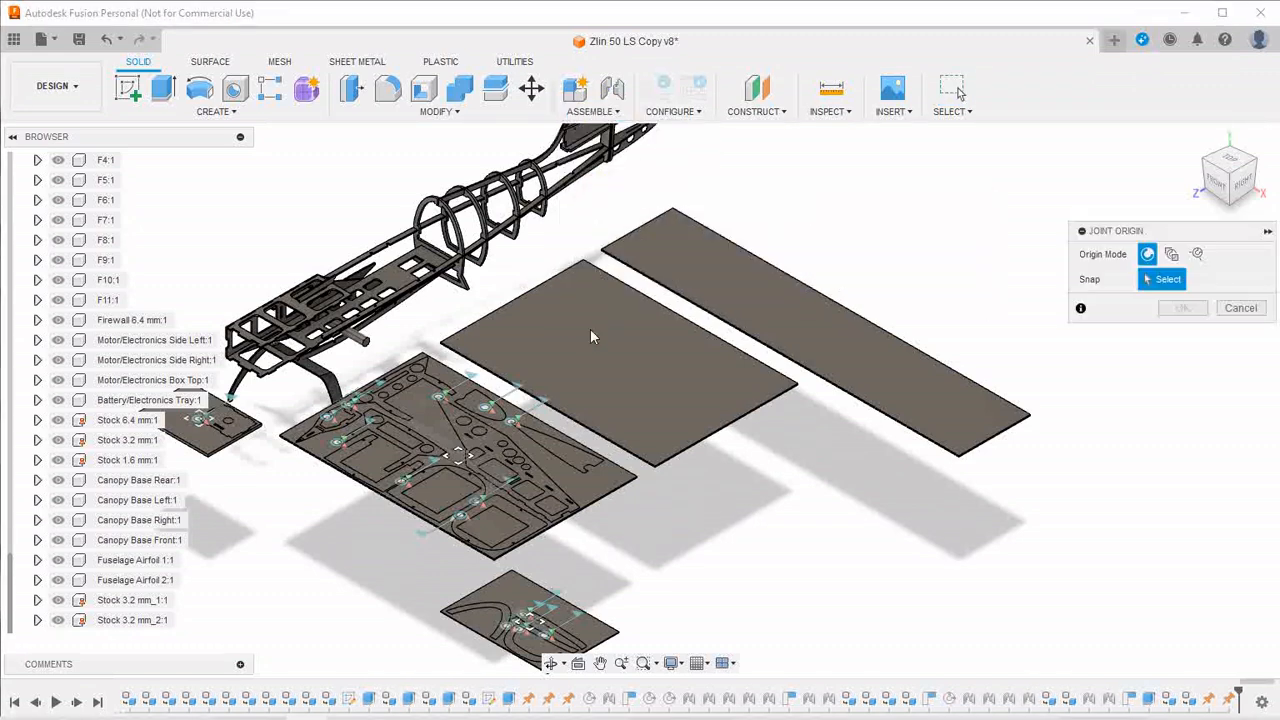
left_click(603, 366)
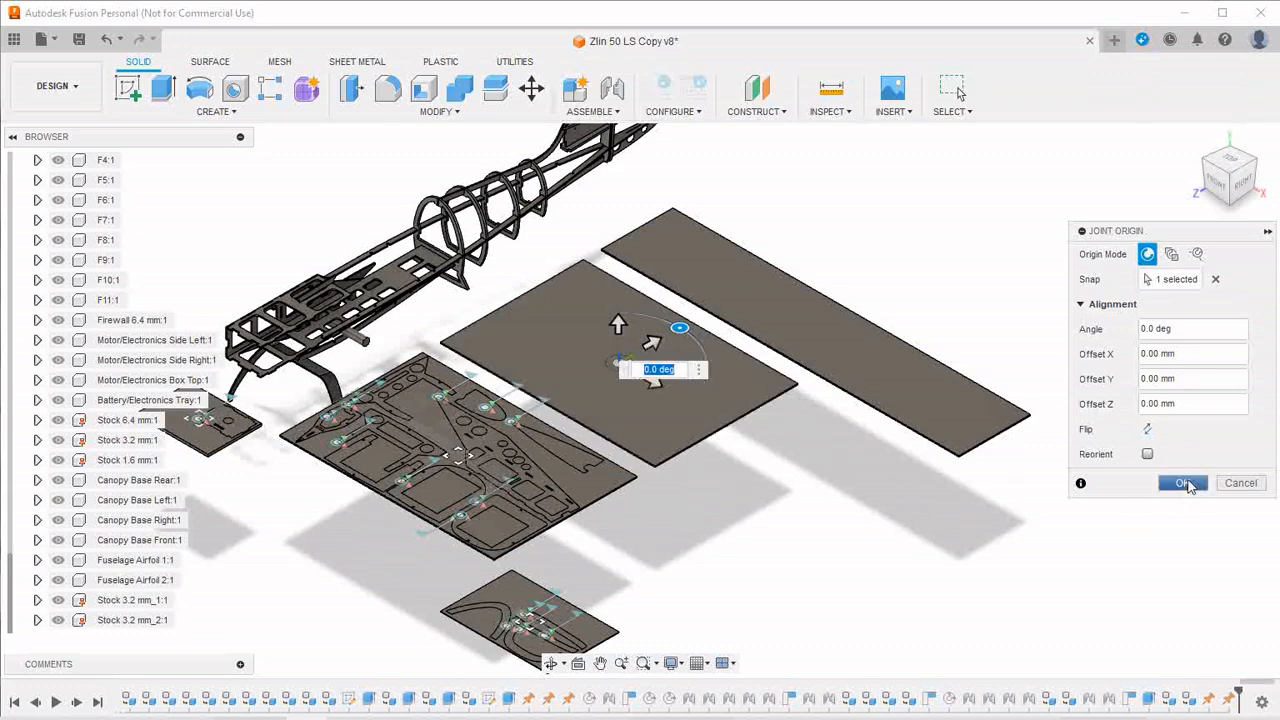
left_click(1184, 483)
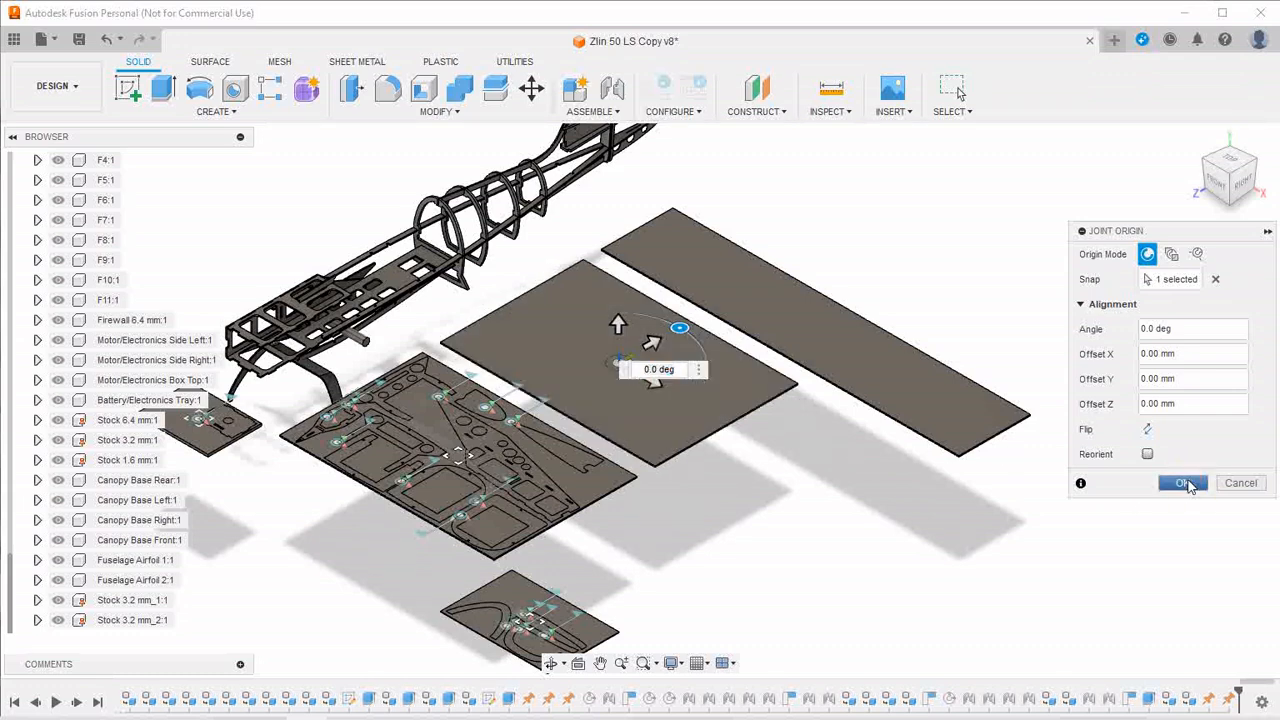
Create a joint origin at the centre of the 1000 by 200 mm sheet's top face
left_click(598, 111)
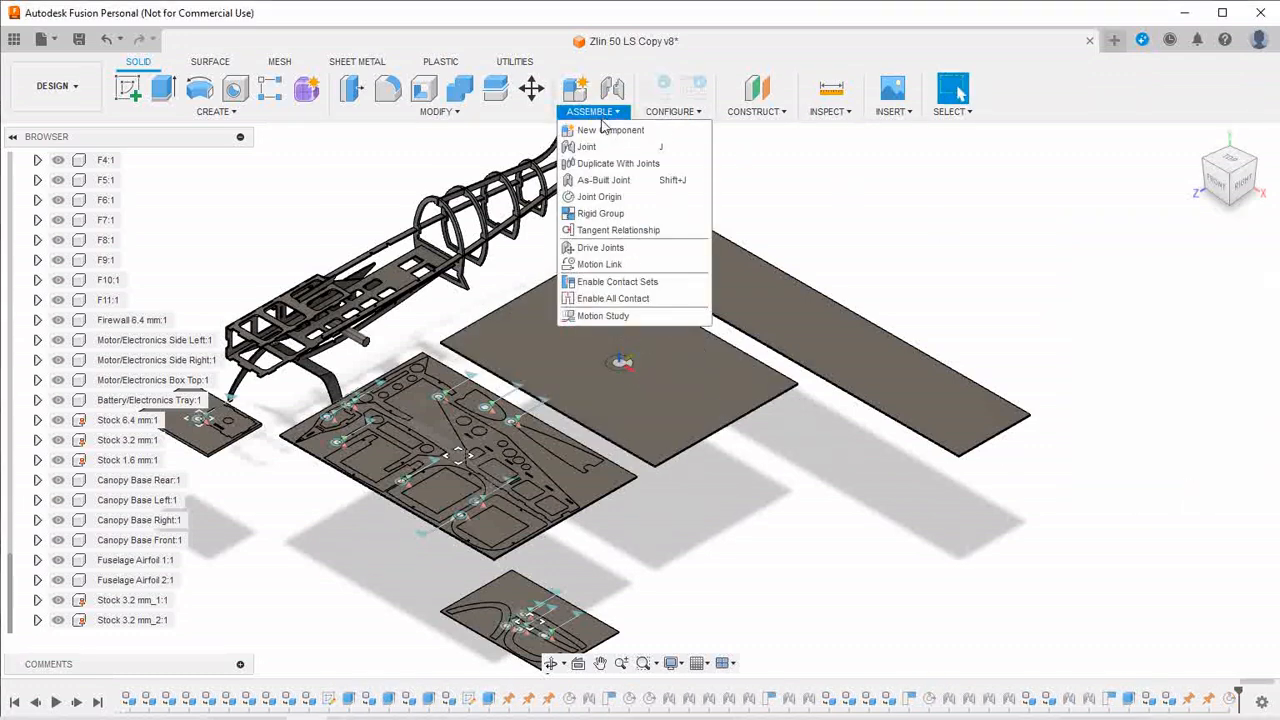
left_click(609, 198)
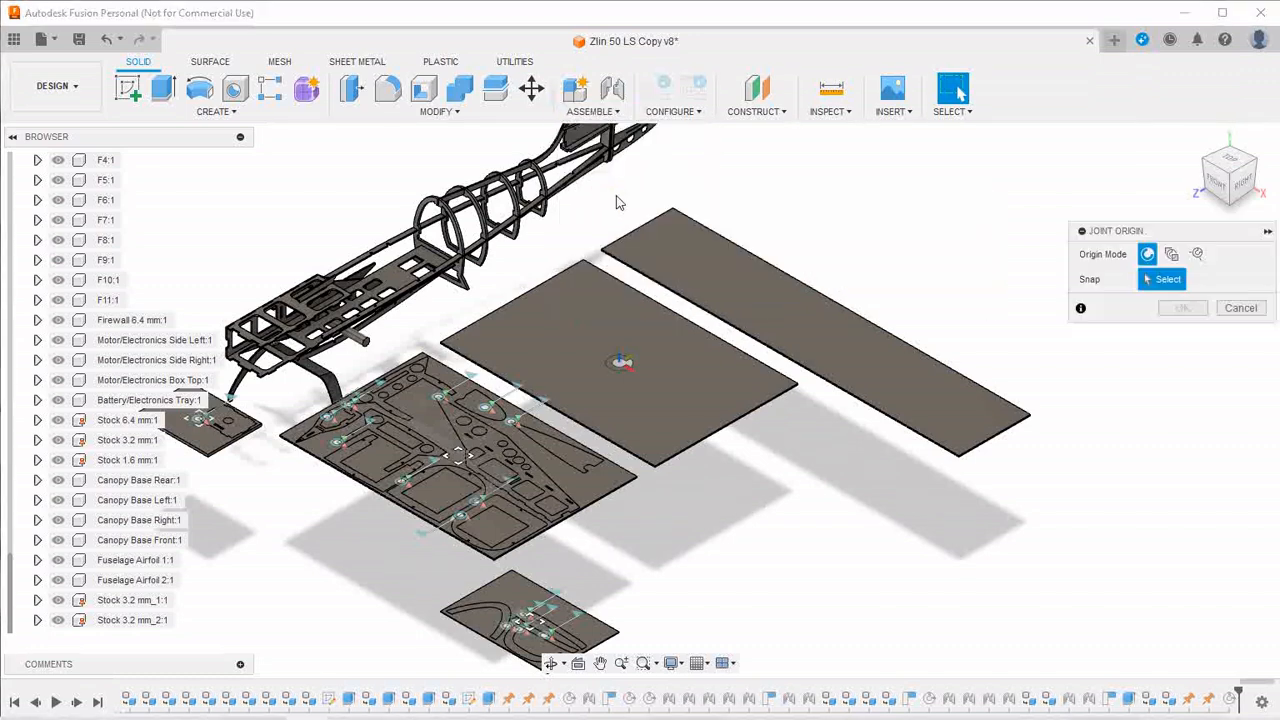
left_click(814, 331)
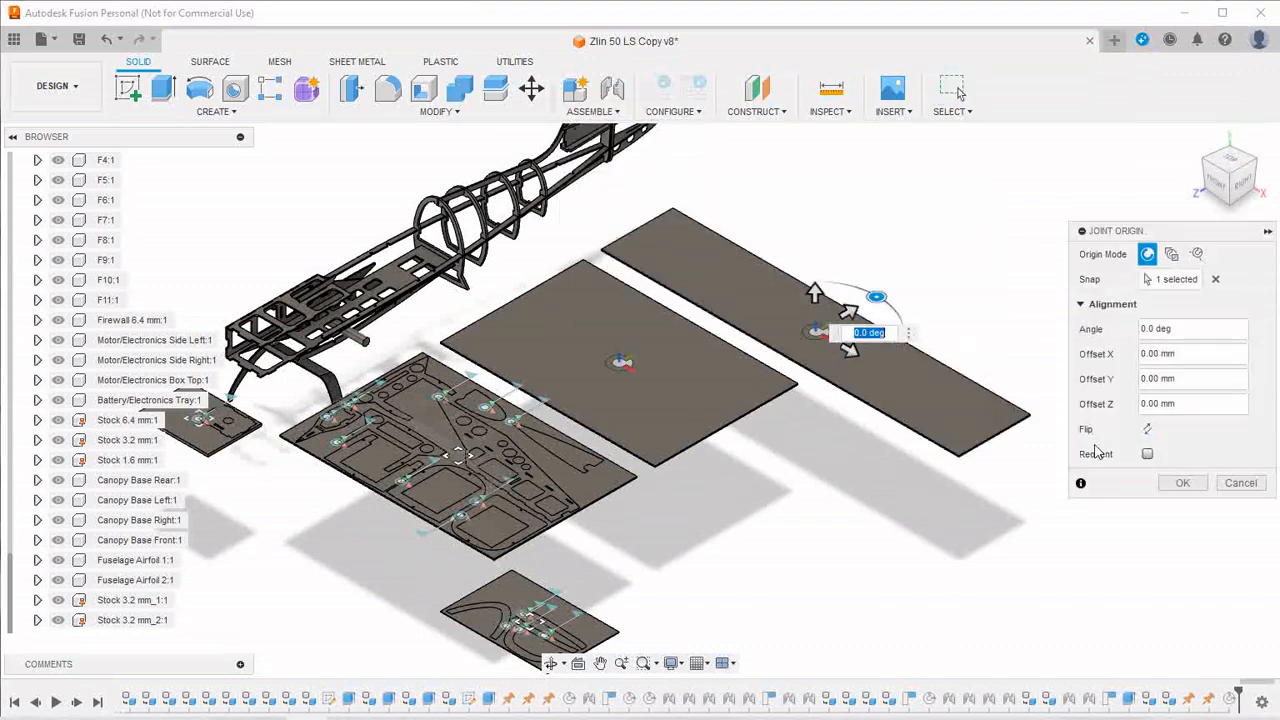
left_click(1183, 485)
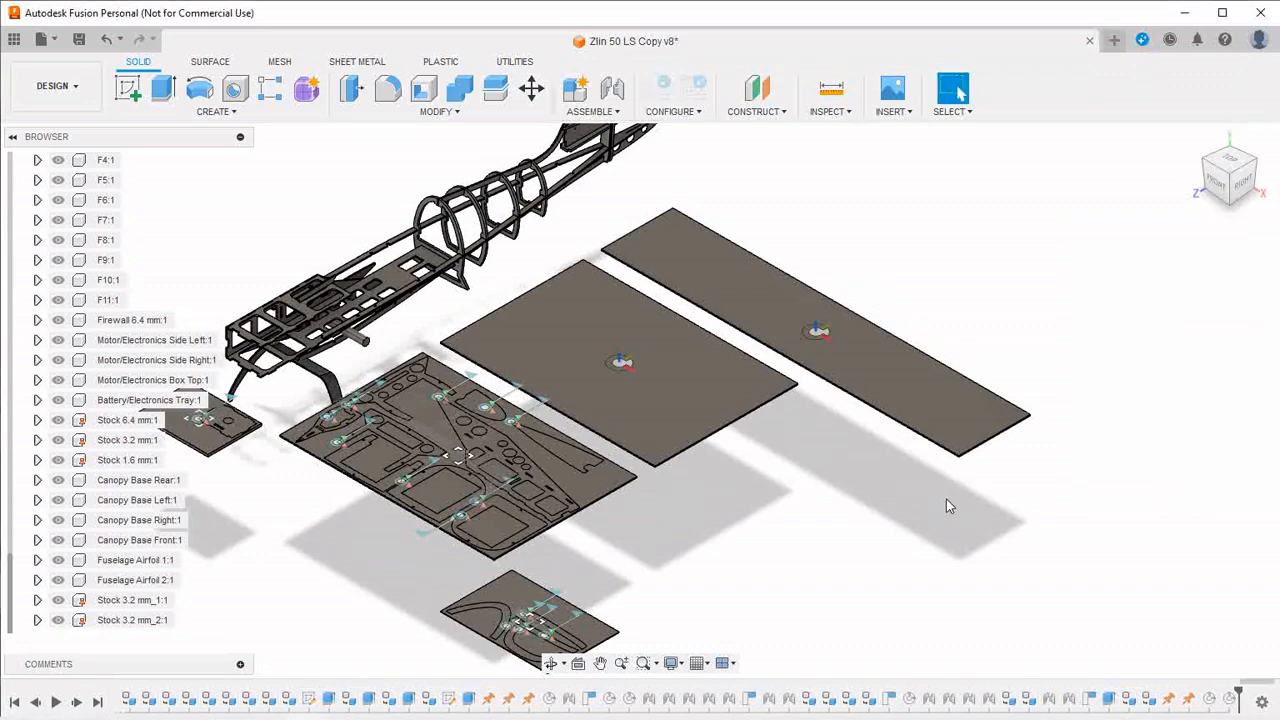
Start a joint from the top face of Motor/Electronics Box Top to the joint origin on Stock 3.2 mm_1
scroll(268, 200, "up", 3)
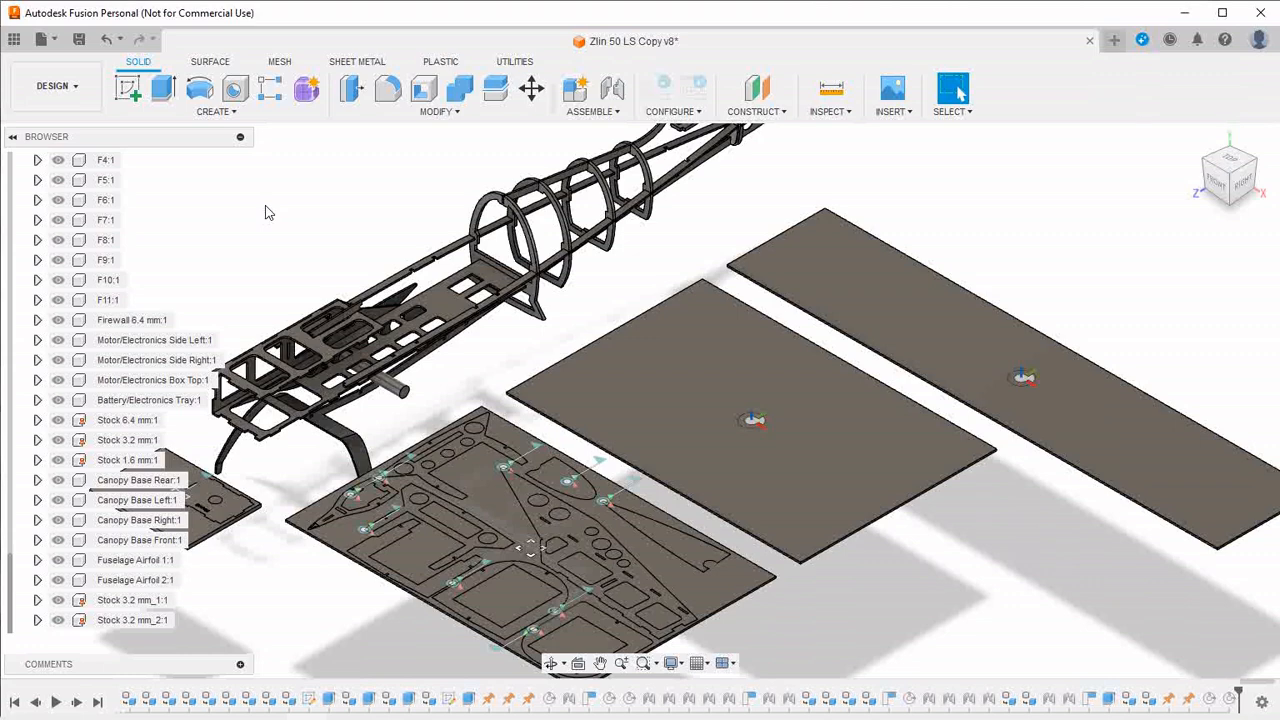
scroll(266, 212, "up", 2)
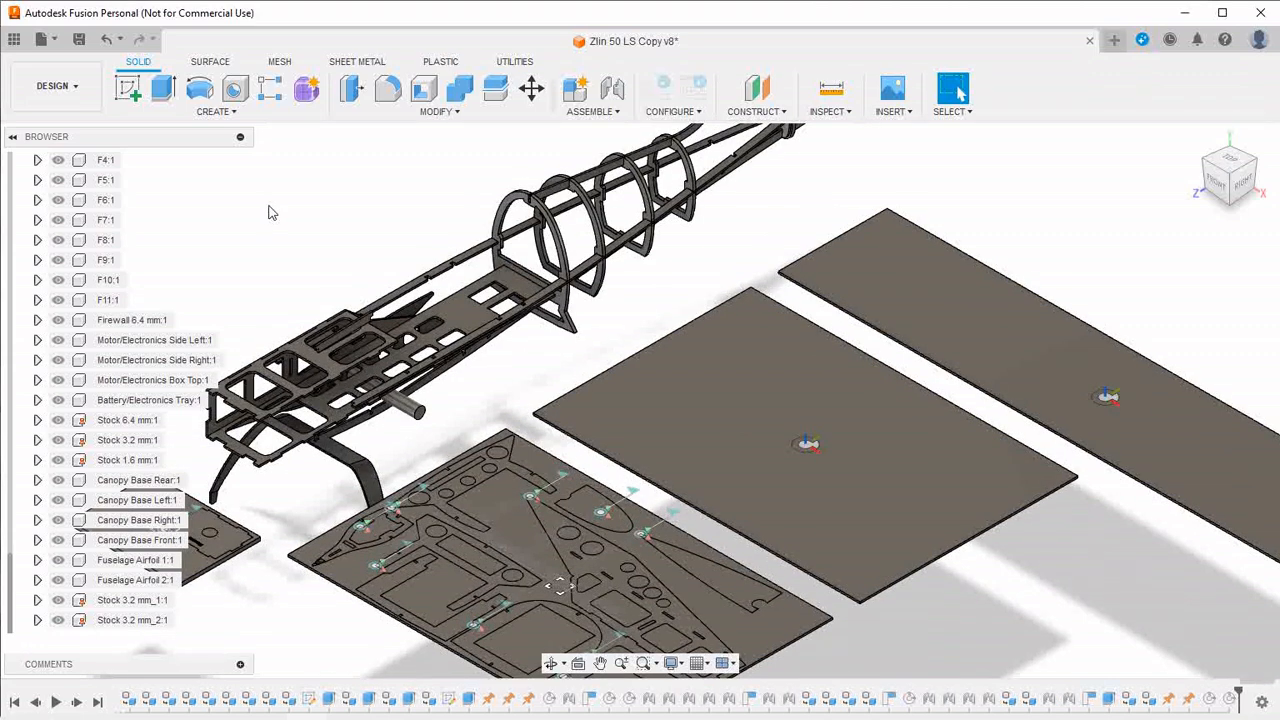
left_click(596, 116)
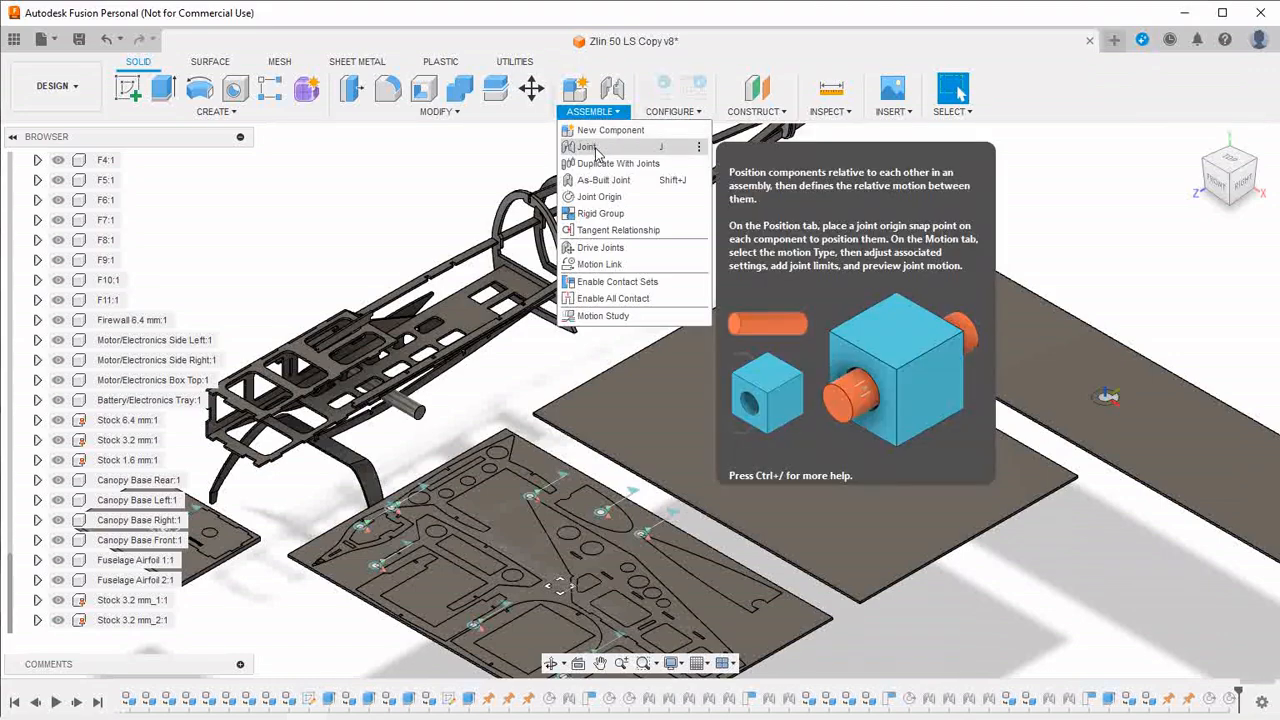
left_click(590, 147)
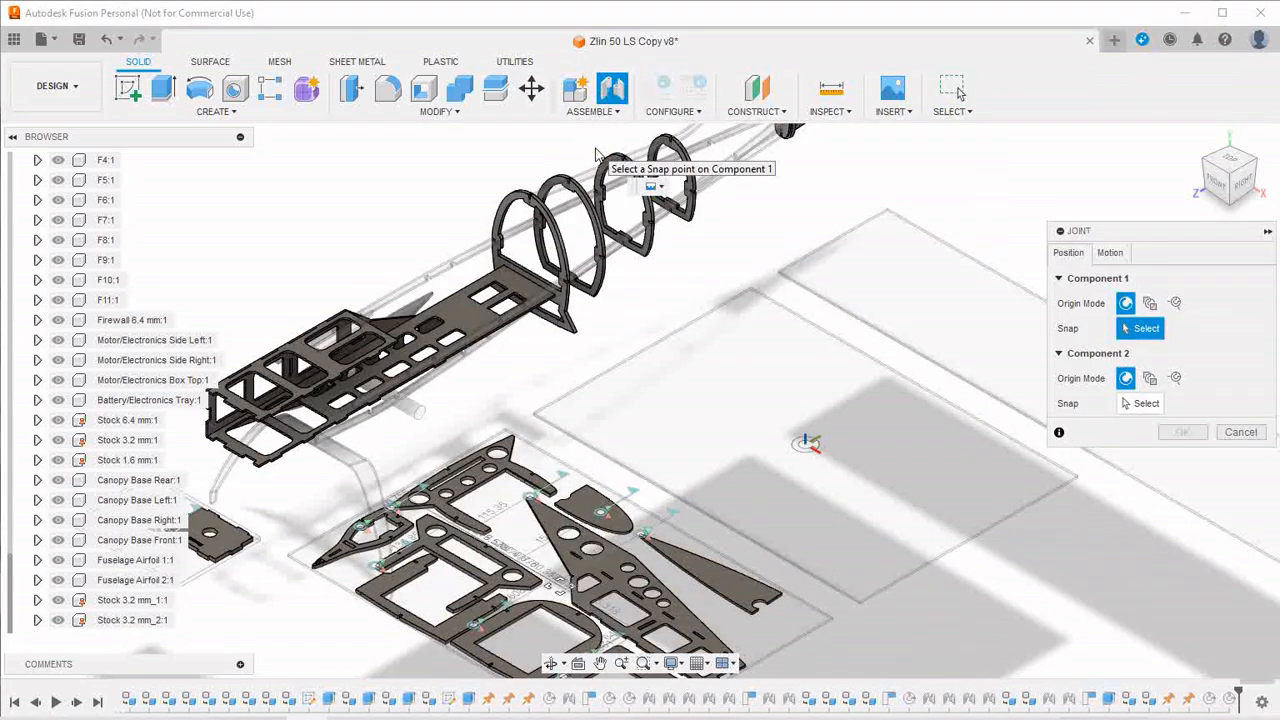
scroll(355, 343, "up", 5)
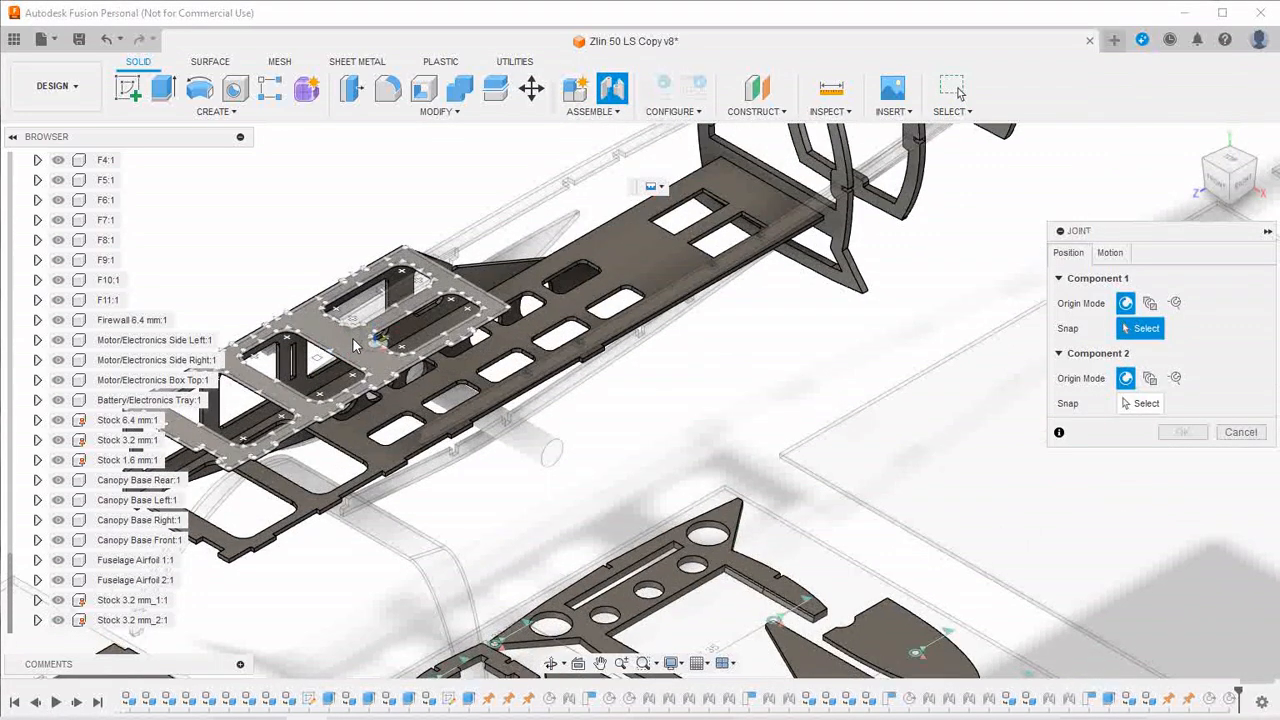
scroll(347, 340, "up", 3)
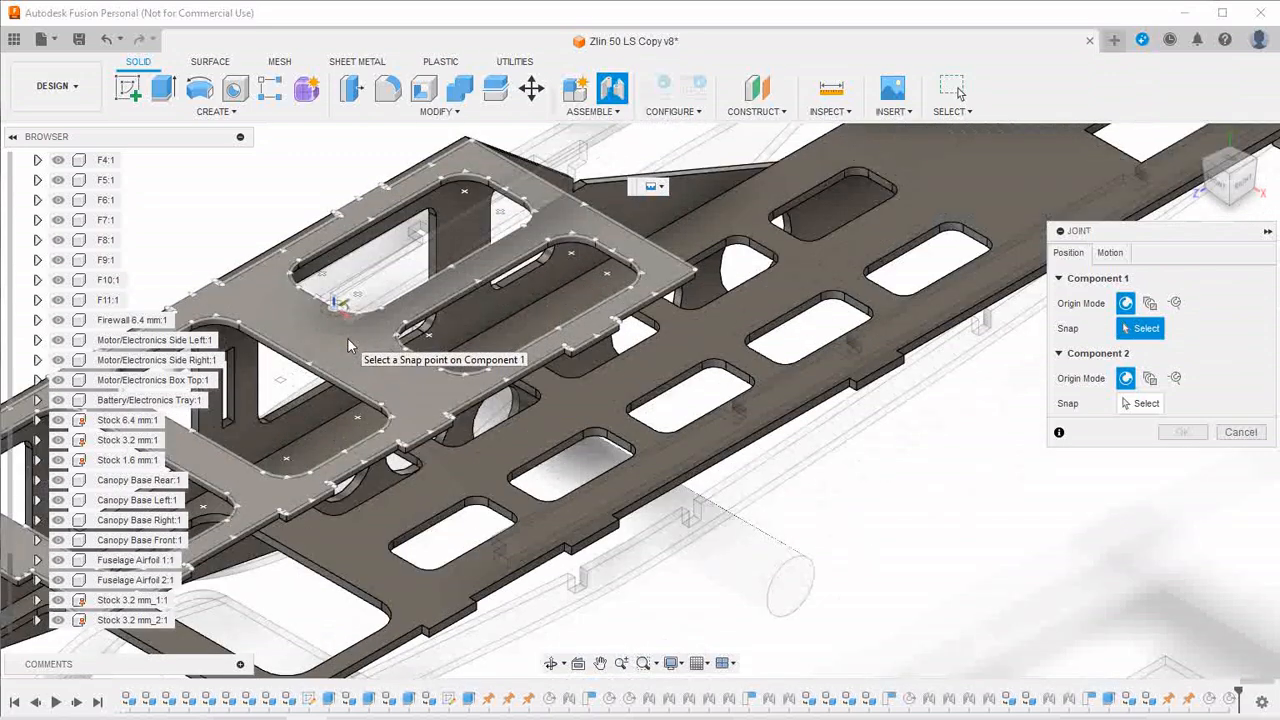
left_click(351, 361)
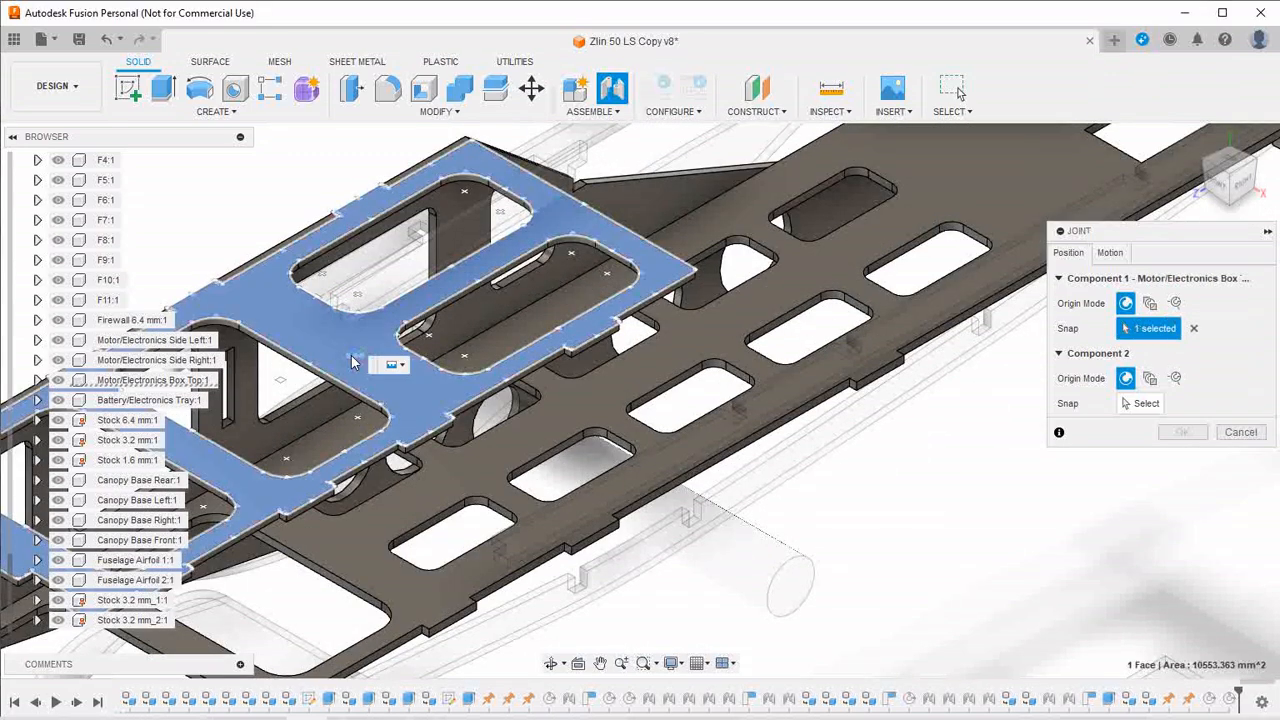
scroll(806, 418, "down", 6)
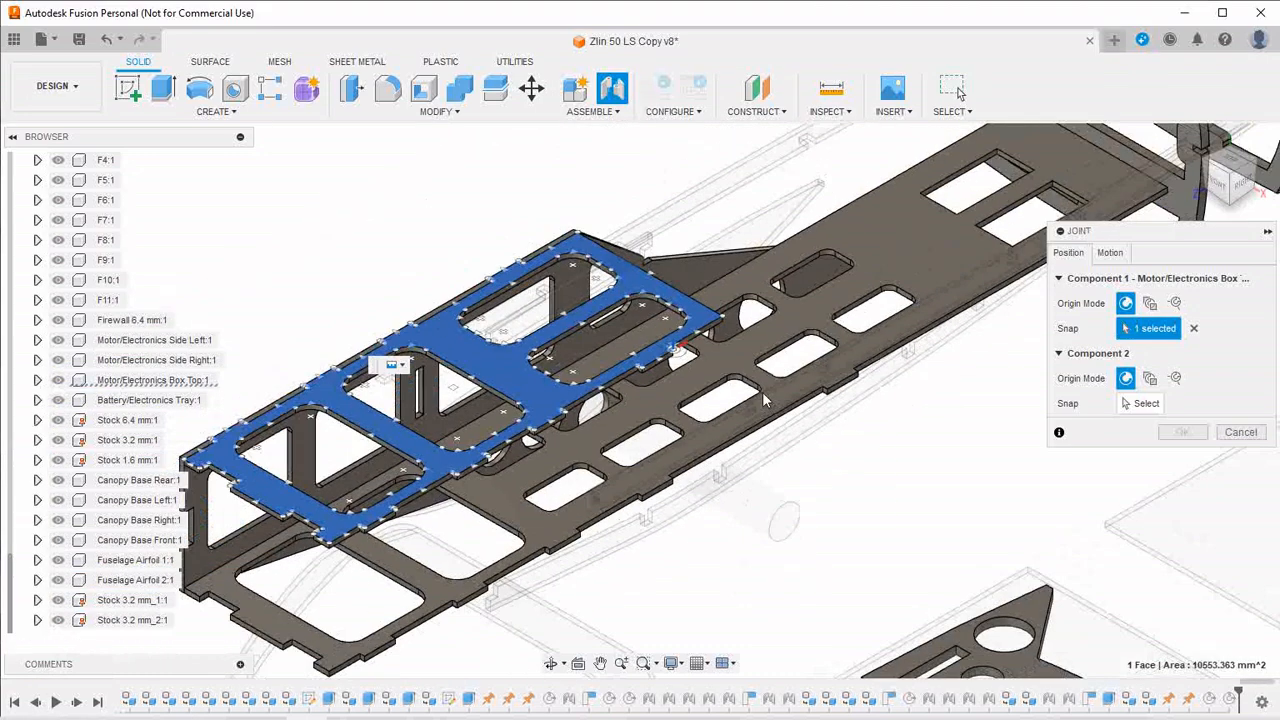
left_click(1142, 404)
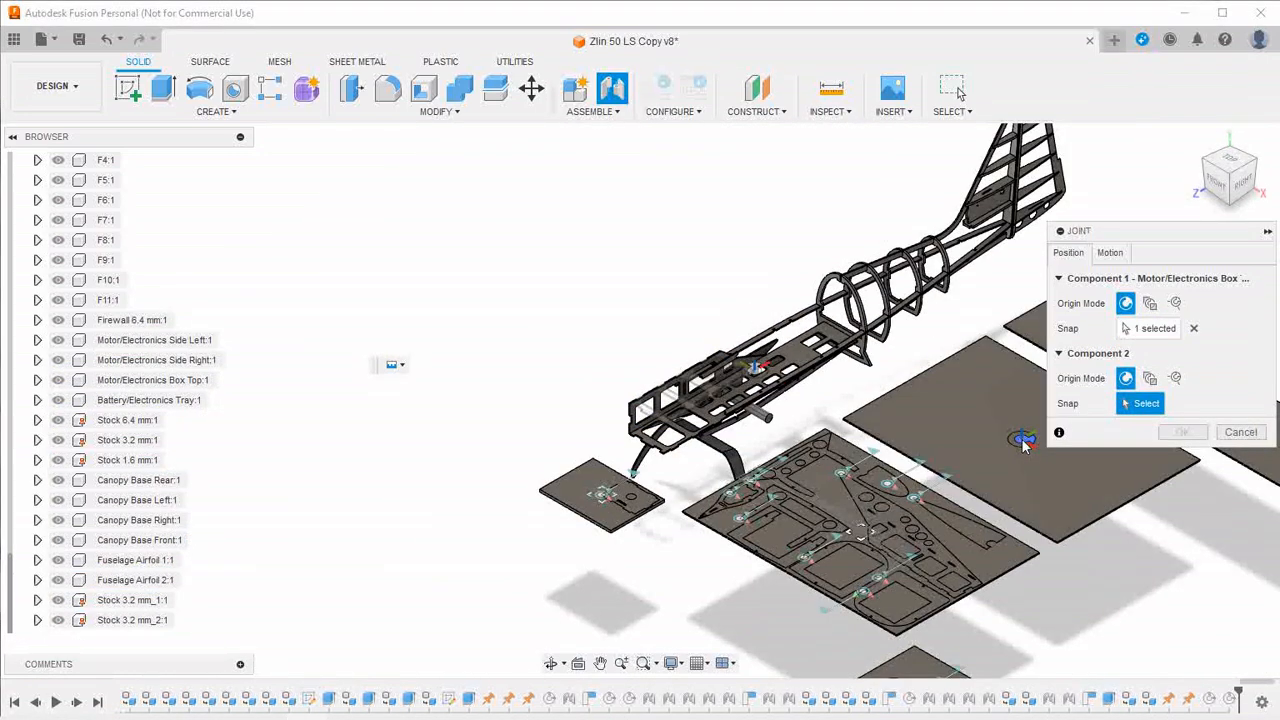
left_click(1021, 440)
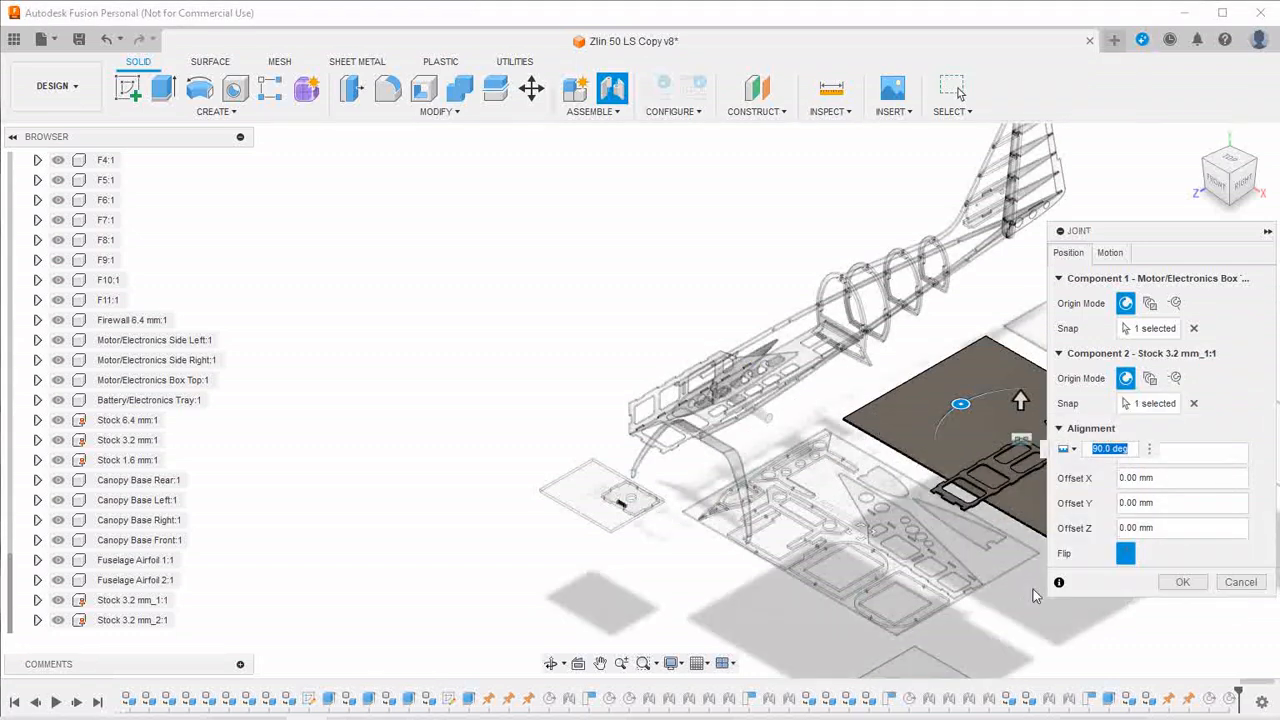
Set the joint's alignment angle to 0 degrees and flip the box top's orientation on the sheet
mouse_move(497, 306)
middle_mouse_down()
mouse_move(508, 286)
mouse_move(291, 257)
middle_mouse_up()
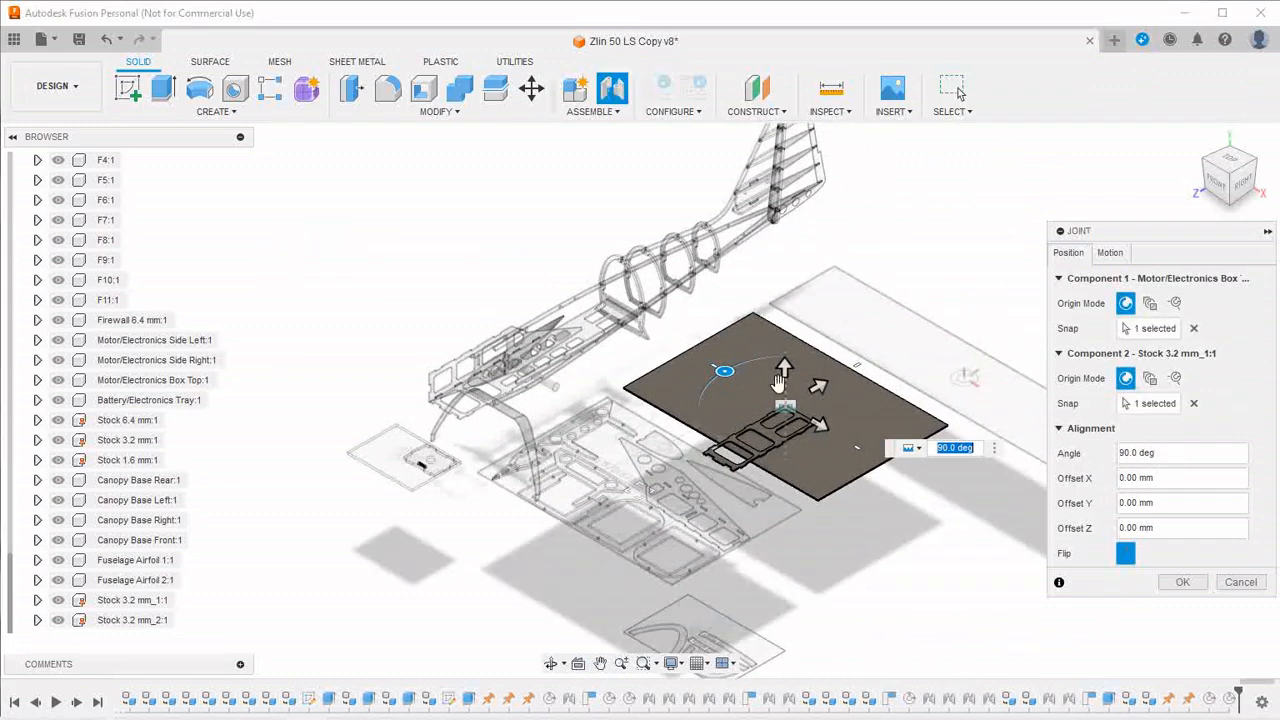
mouse_move(724, 371)
left_mouse_down()
mouse_move(746, 357)
mouse_move(831, 354)
mouse_move(855, 370)
mouse_move(848, 362)
left_mouse_up()
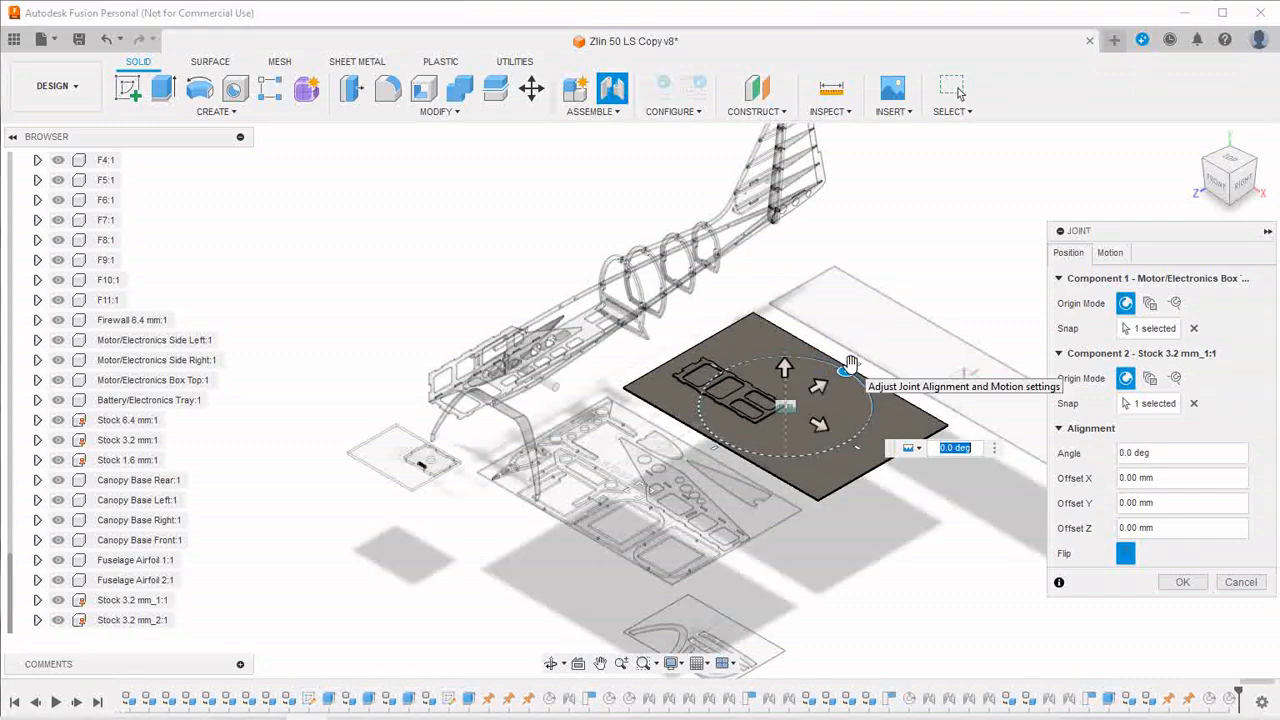
left_click(1125, 553)
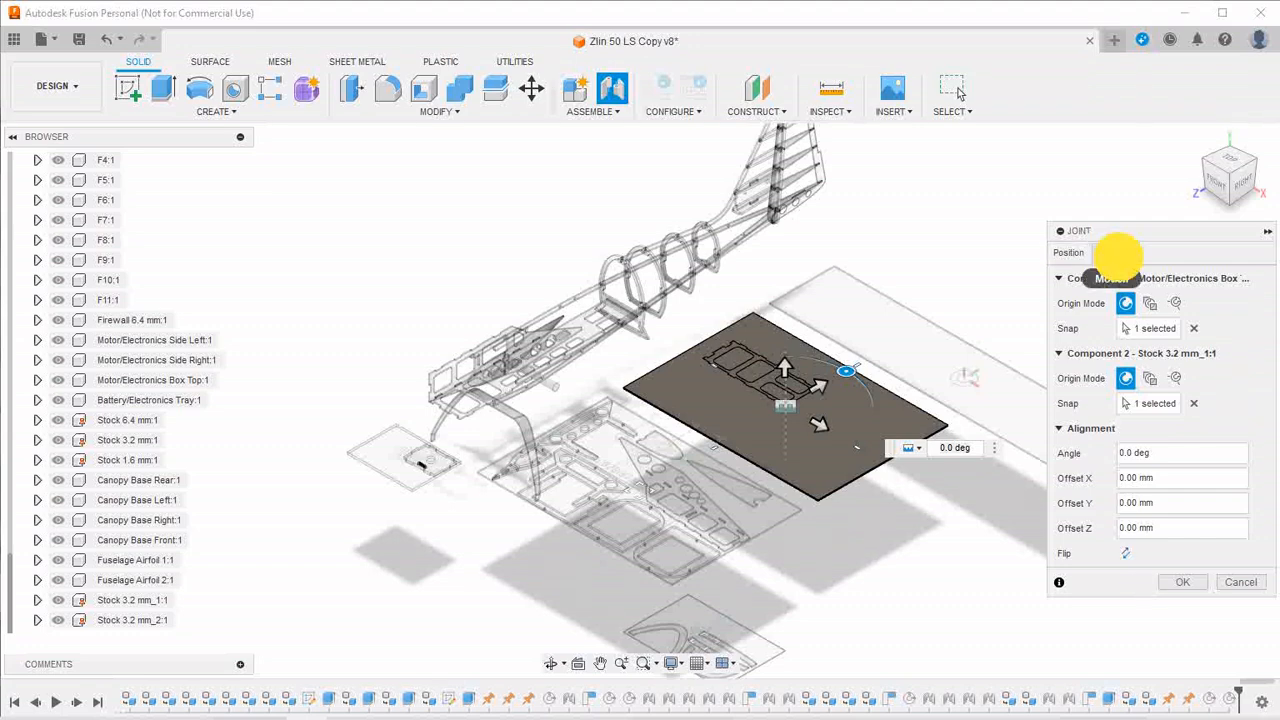
Set the joint motion type to Planar and create the joint
left_click(1112, 252)
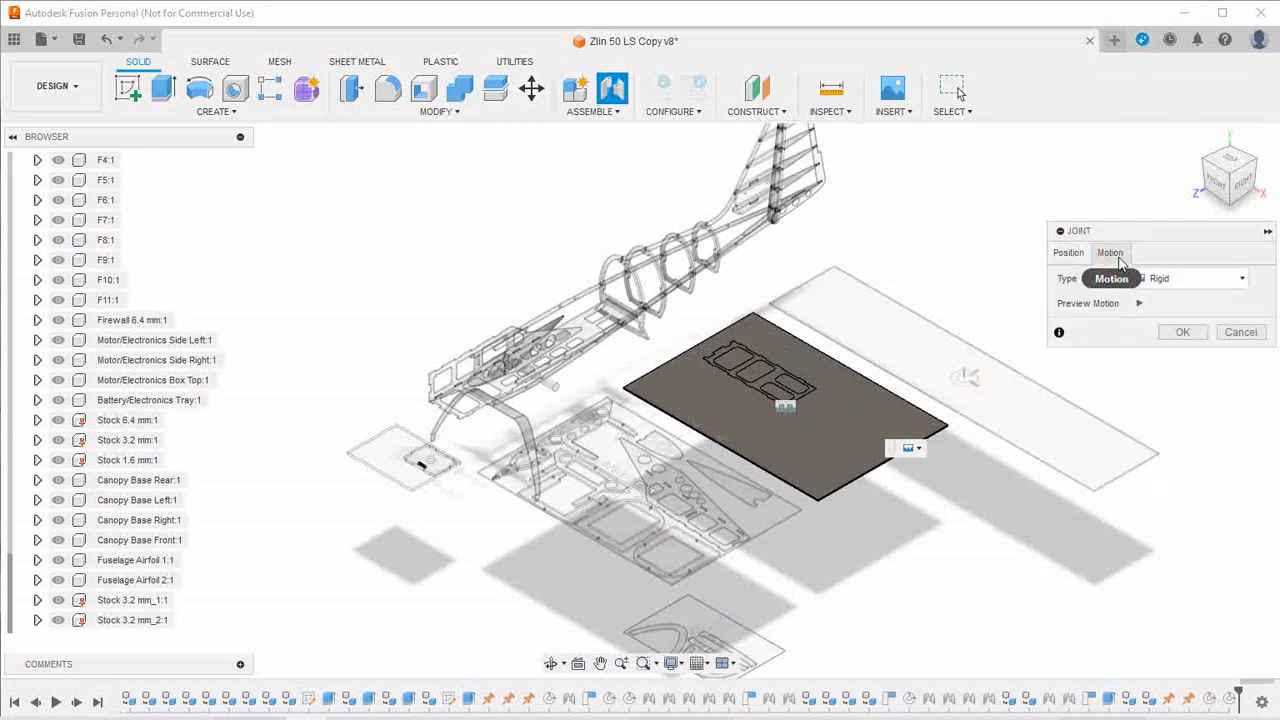
left_click(1244, 280)
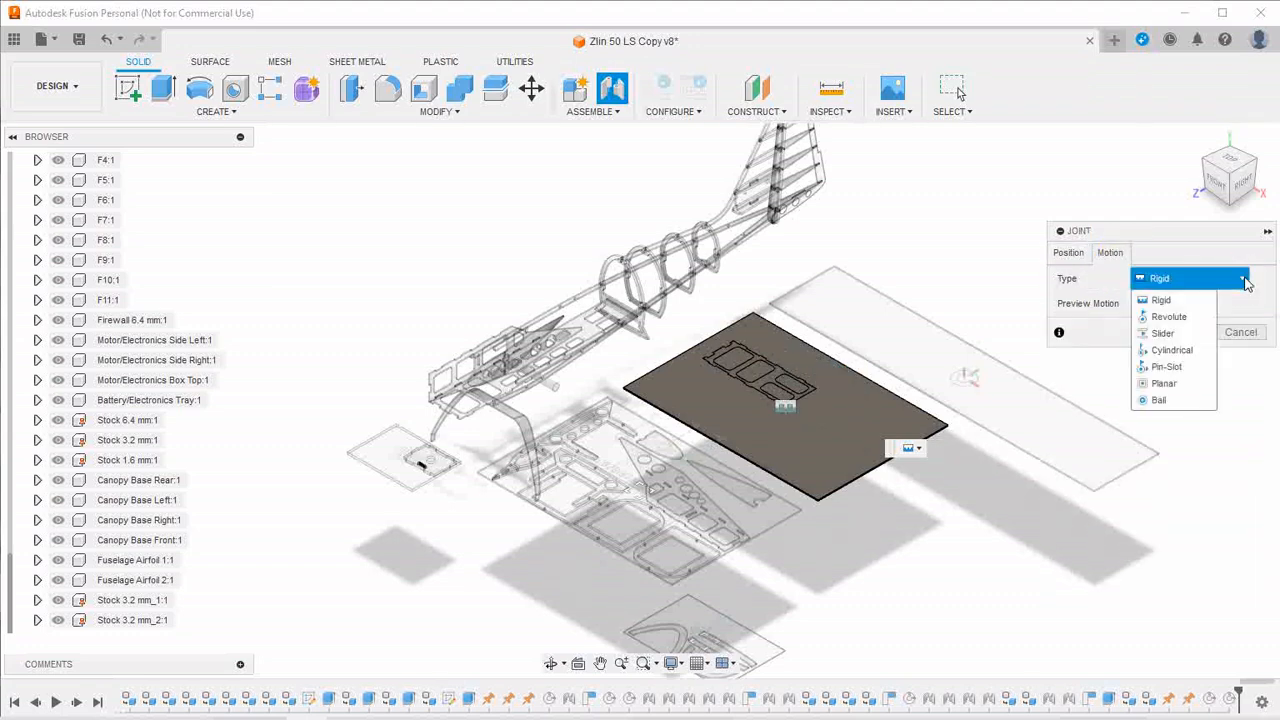
left_click(1174, 386)
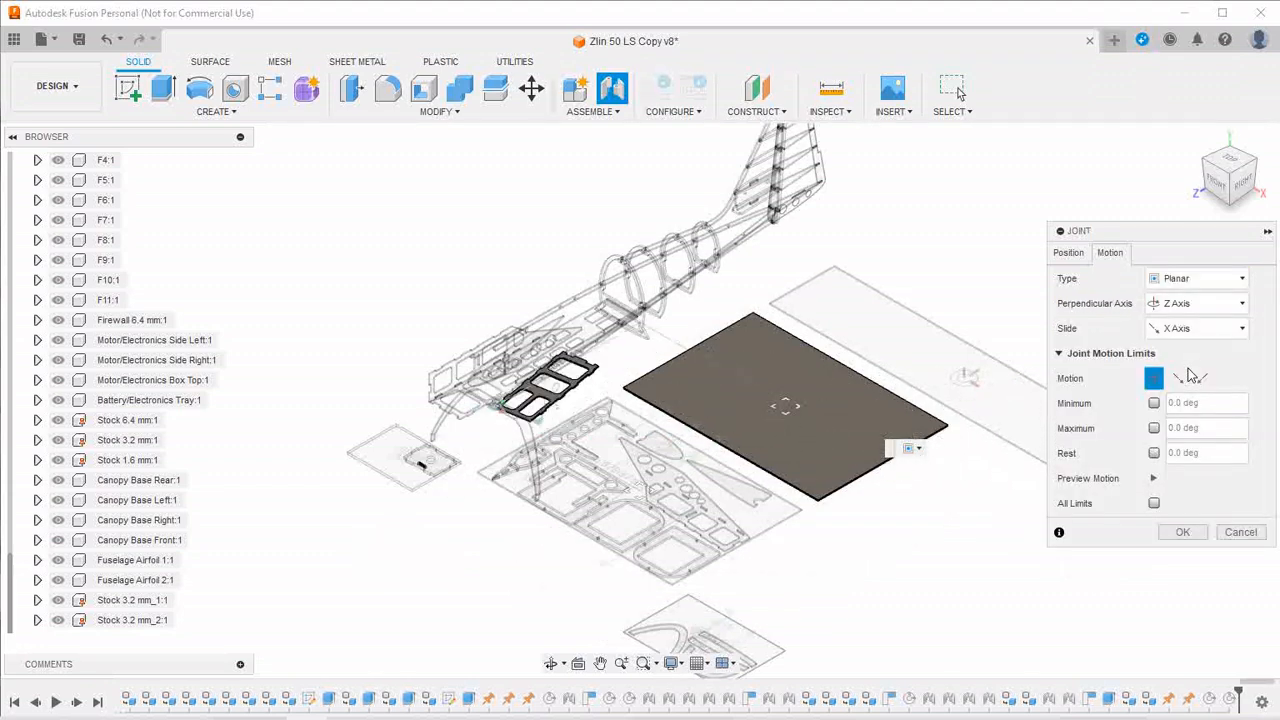
left_click(1181, 532)
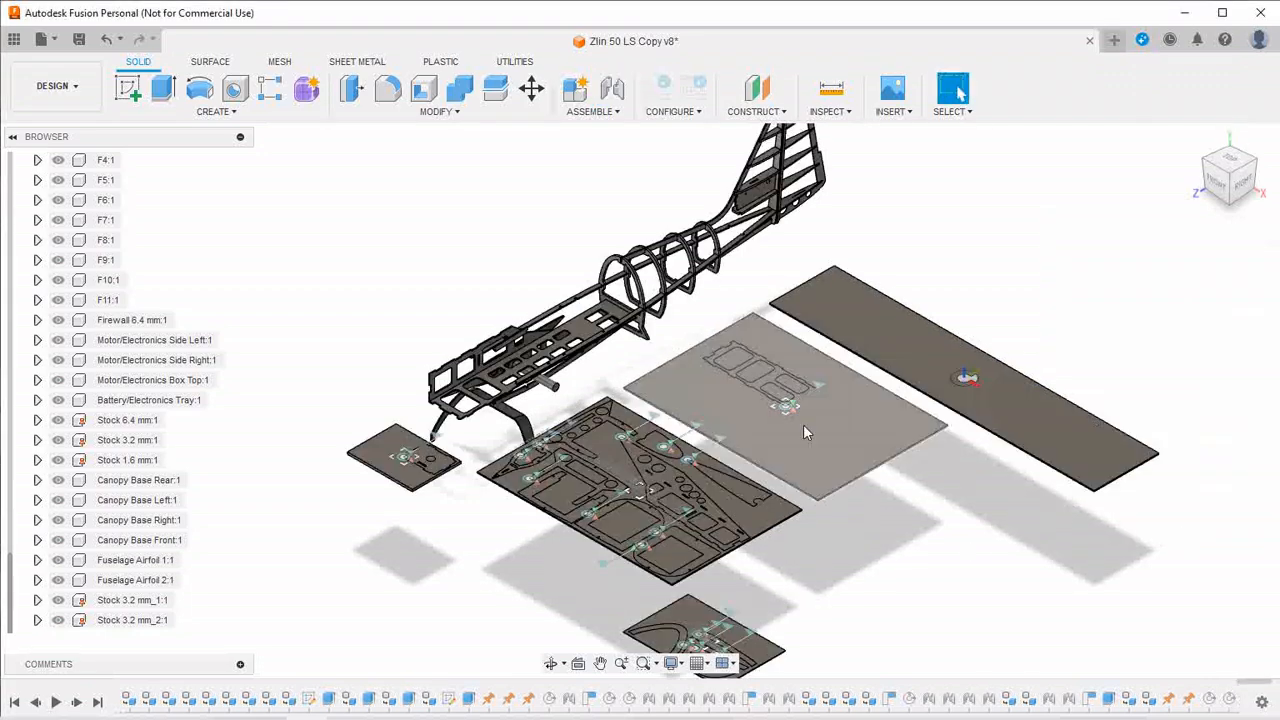
Move the motor/electronics box top across Stock 3.2 mm_1 to the sheet corner nearest the fuselage, along the edge facing the filled stock sheet
scroll(748, 398, "up", 5)
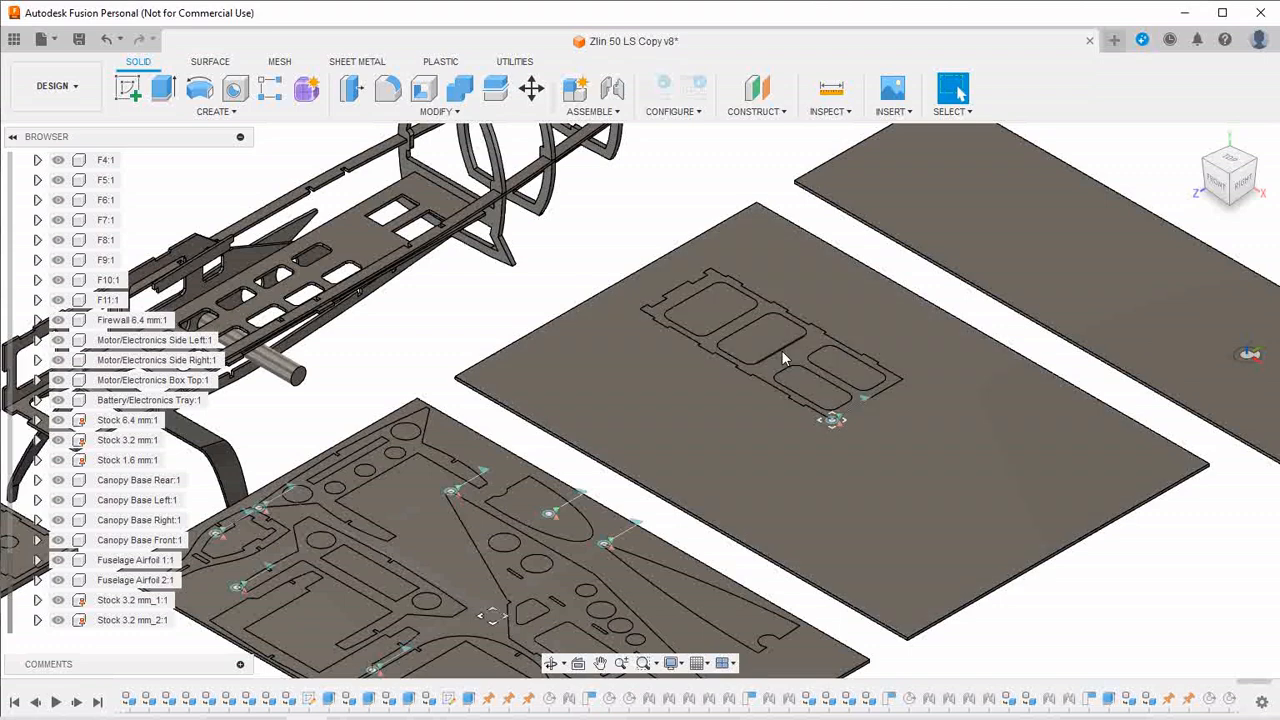
left_click_drag(778, 360, 614, 419)
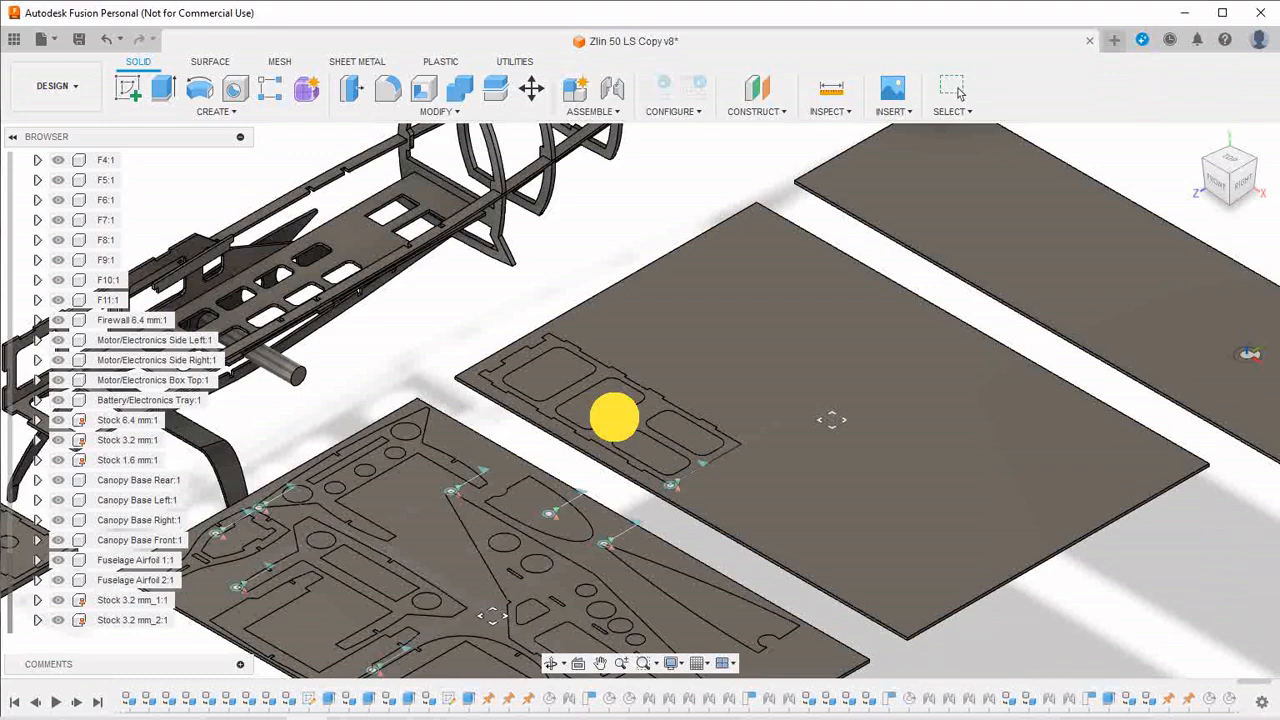
left_click_drag(614, 419, 614, 419)
scroll(924, 485, "down", 5)
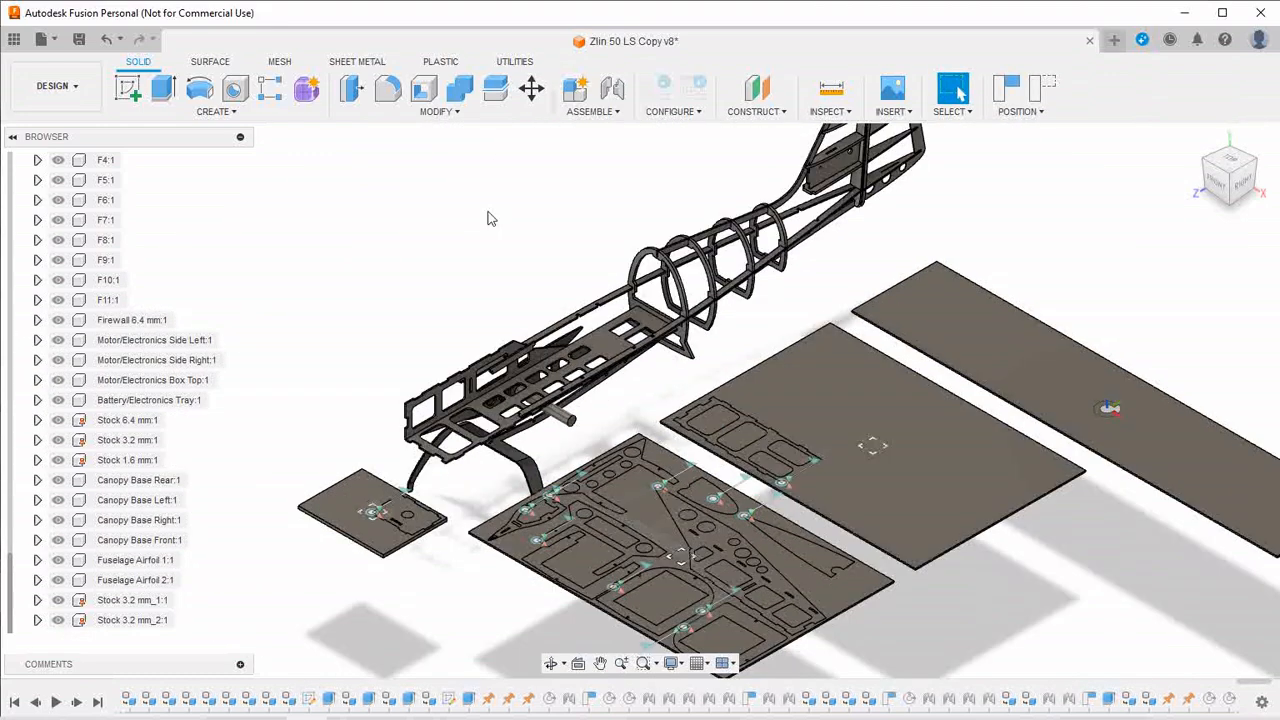
Start a joint from the top face of the Battery/Electronics Tray to the joint origin on Stock 3.2 mm_1
left_click(595, 118)
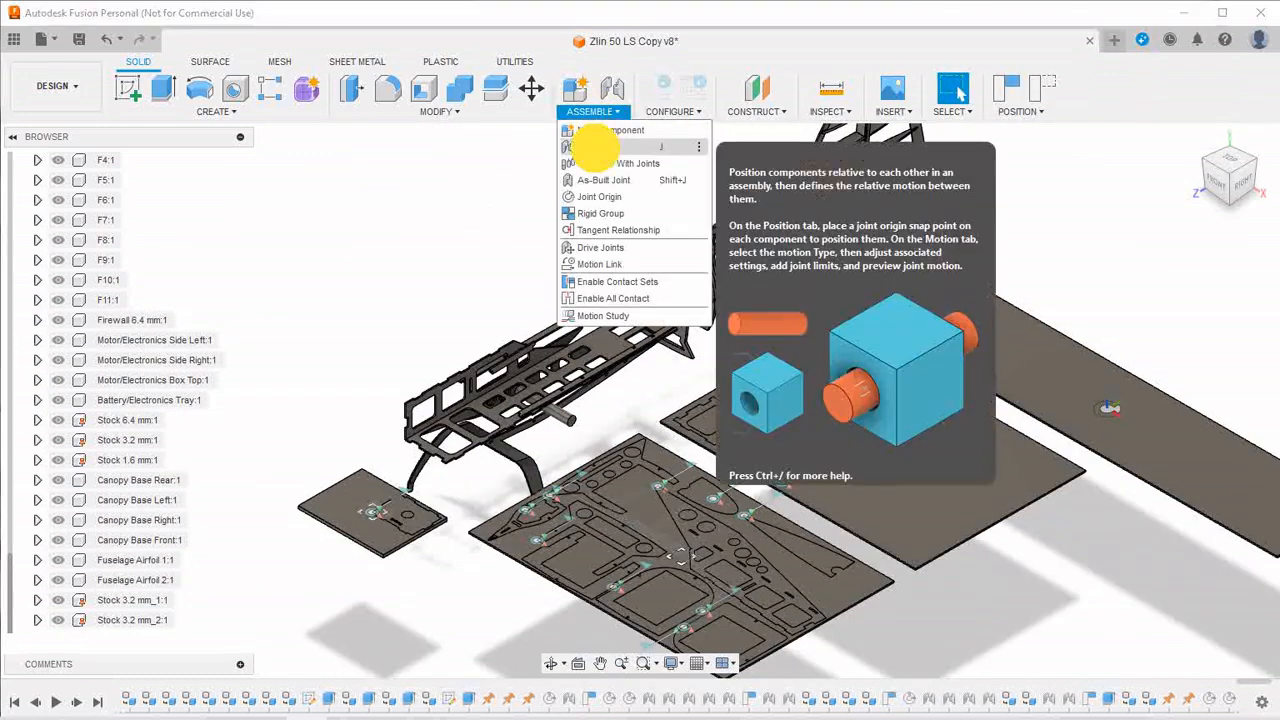
left_click(588, 150)
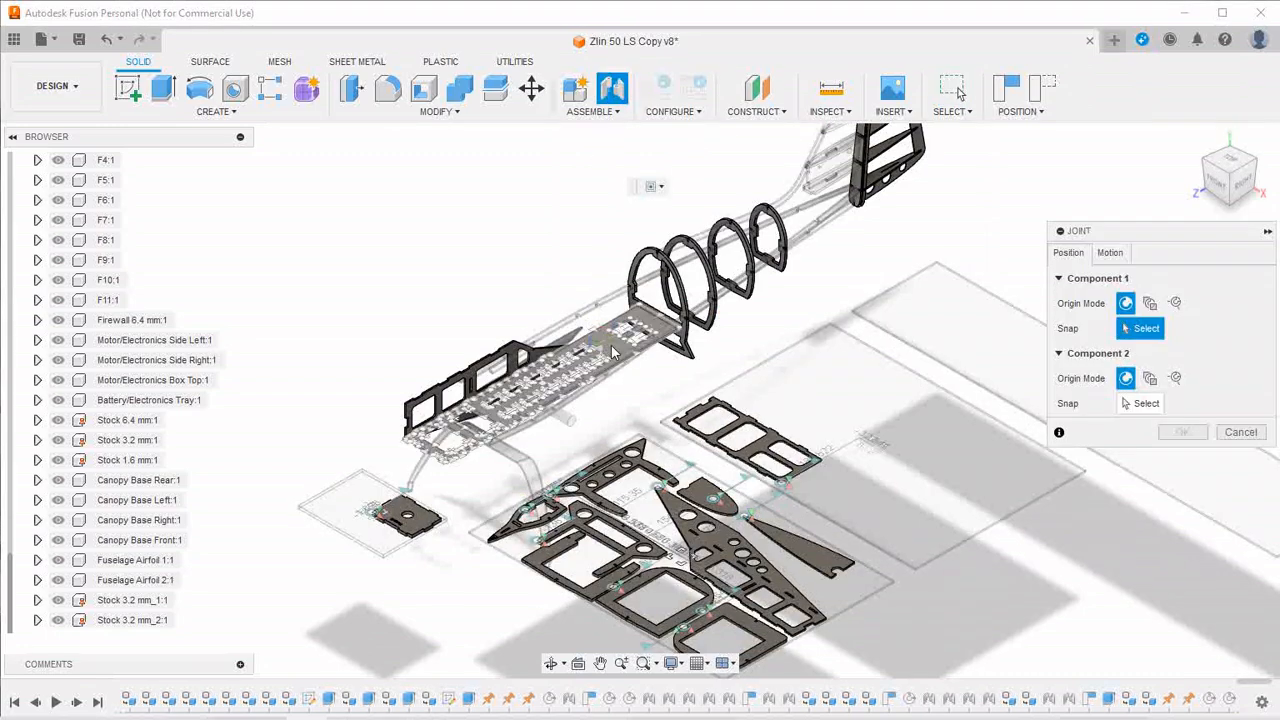
scroll(606, 356, "up", 6)
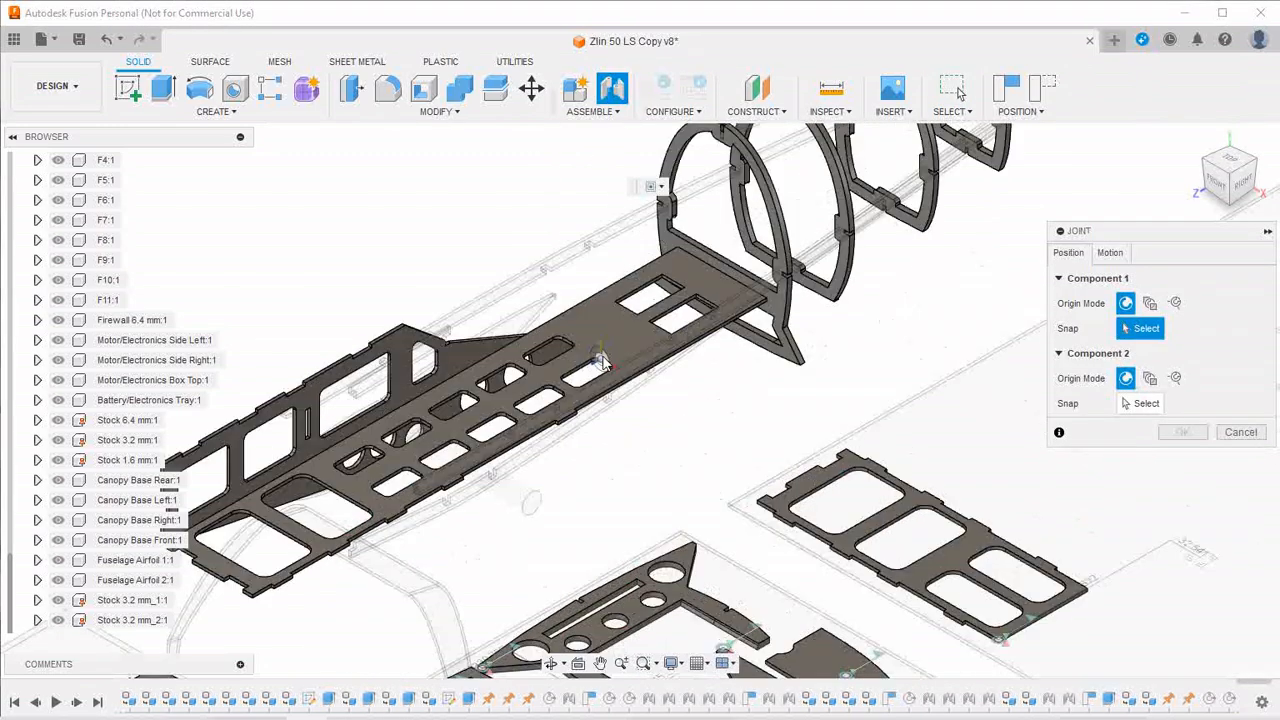
scroll(615, 335, "up", 3)
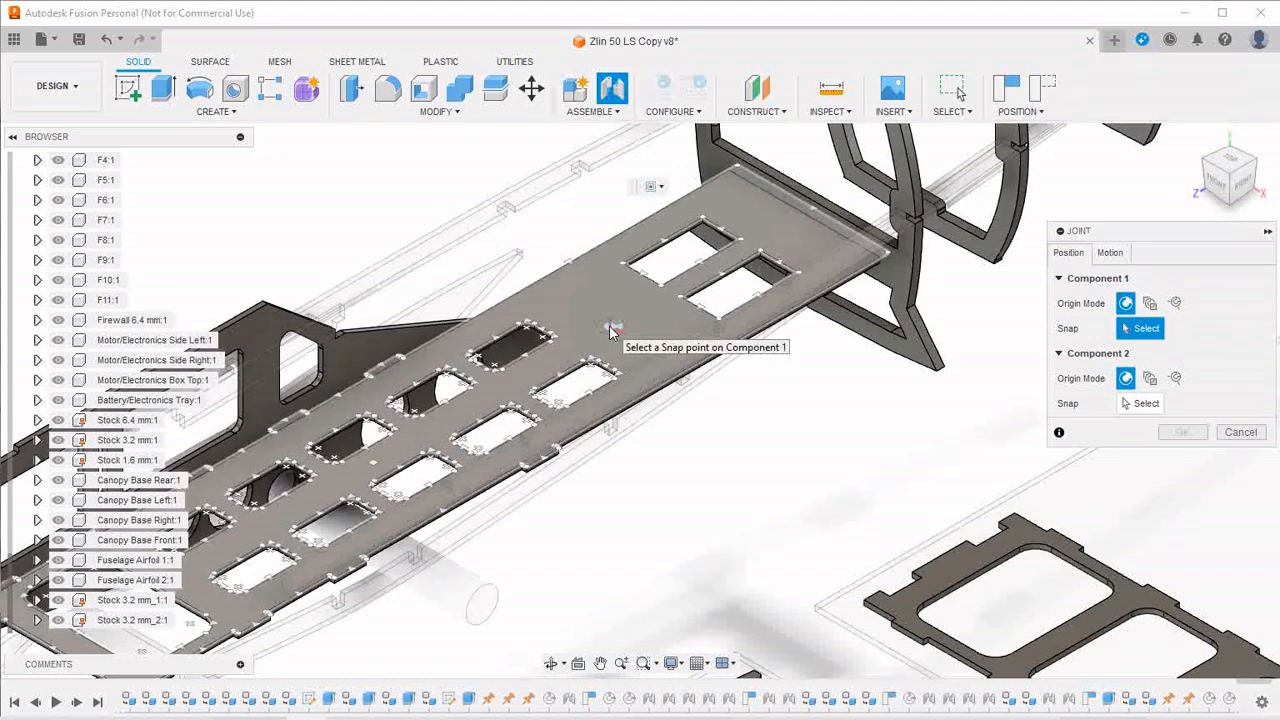
left_click(610, 328)
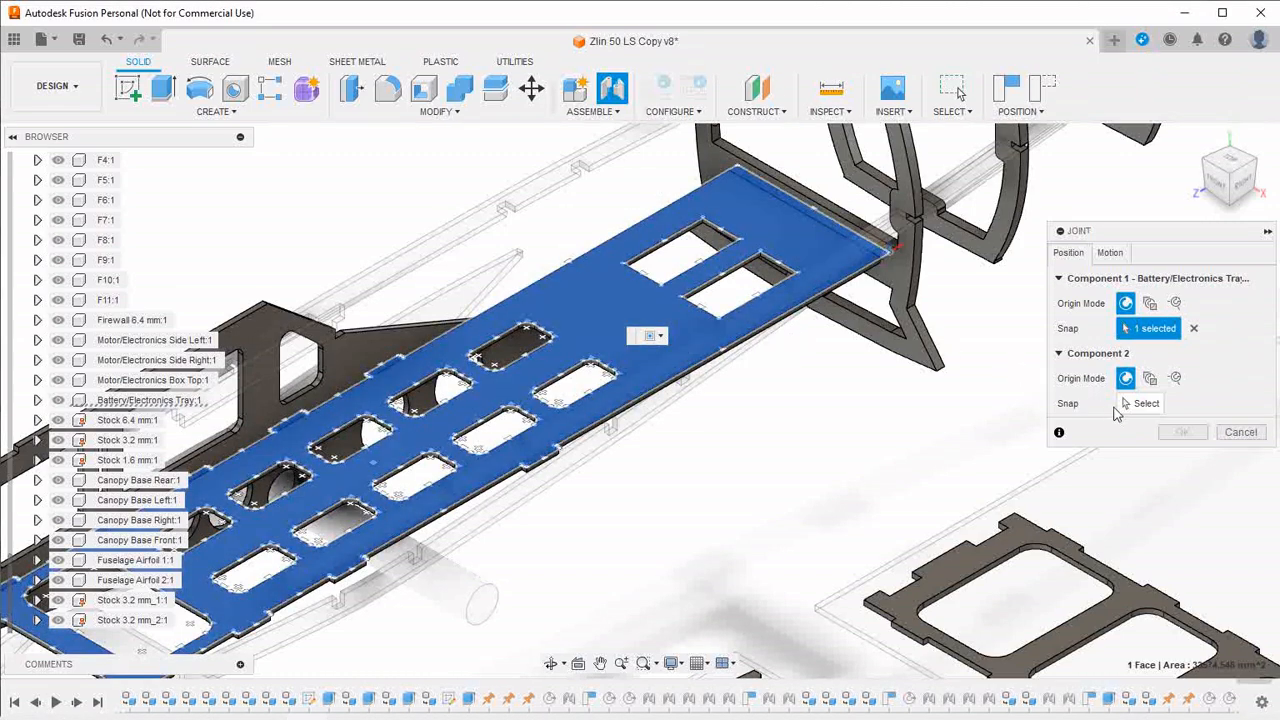
left_click(1128, 404)
scroll(847, 469, "down", 10)
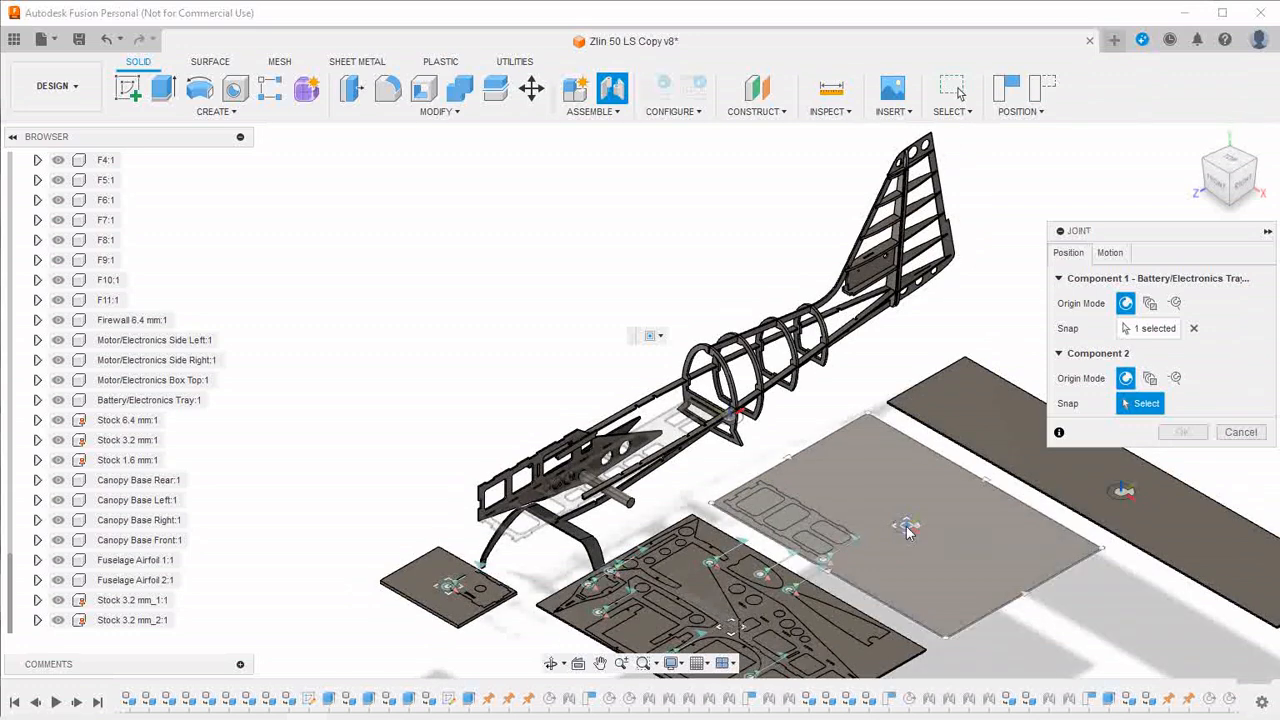
left_click(907, 529)
left_click(907, 529)
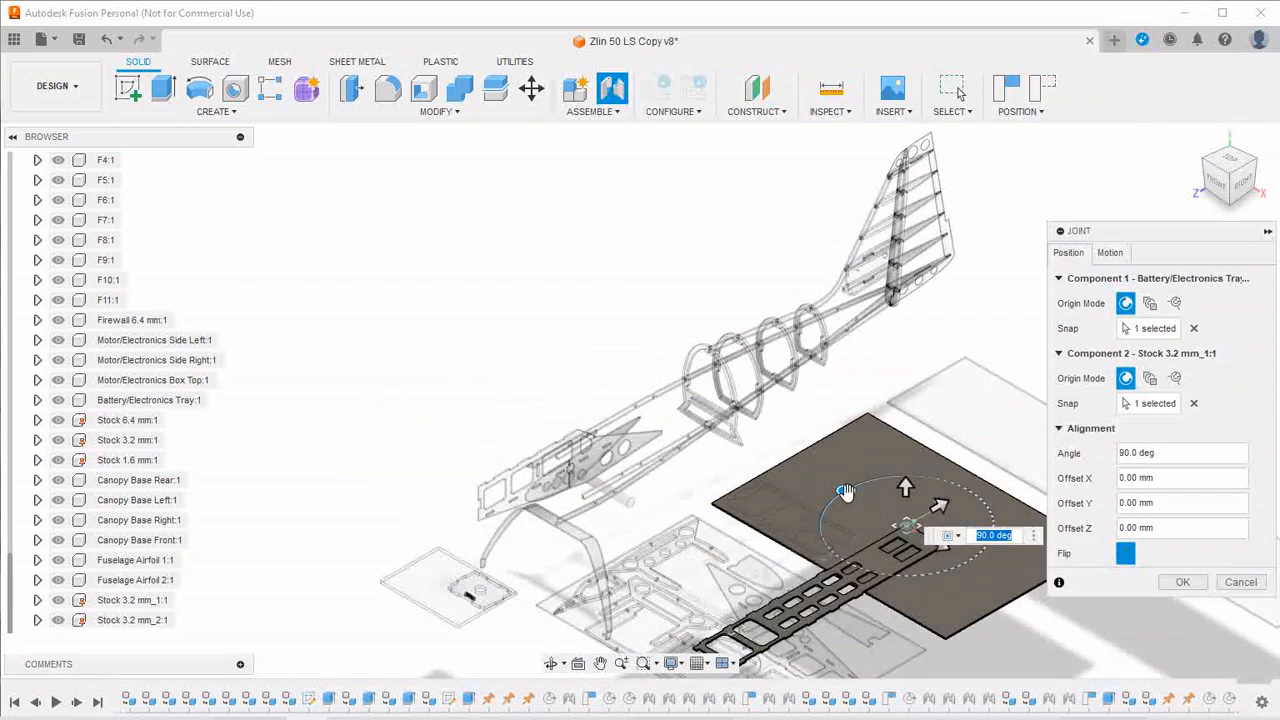
Create the joint with a 0-degree angle and flipped orientation, and move the tray along the Stock 3.2 mm_1 edge facing the long narrow sheet
left_click_drag(845, 492, 986, 480)
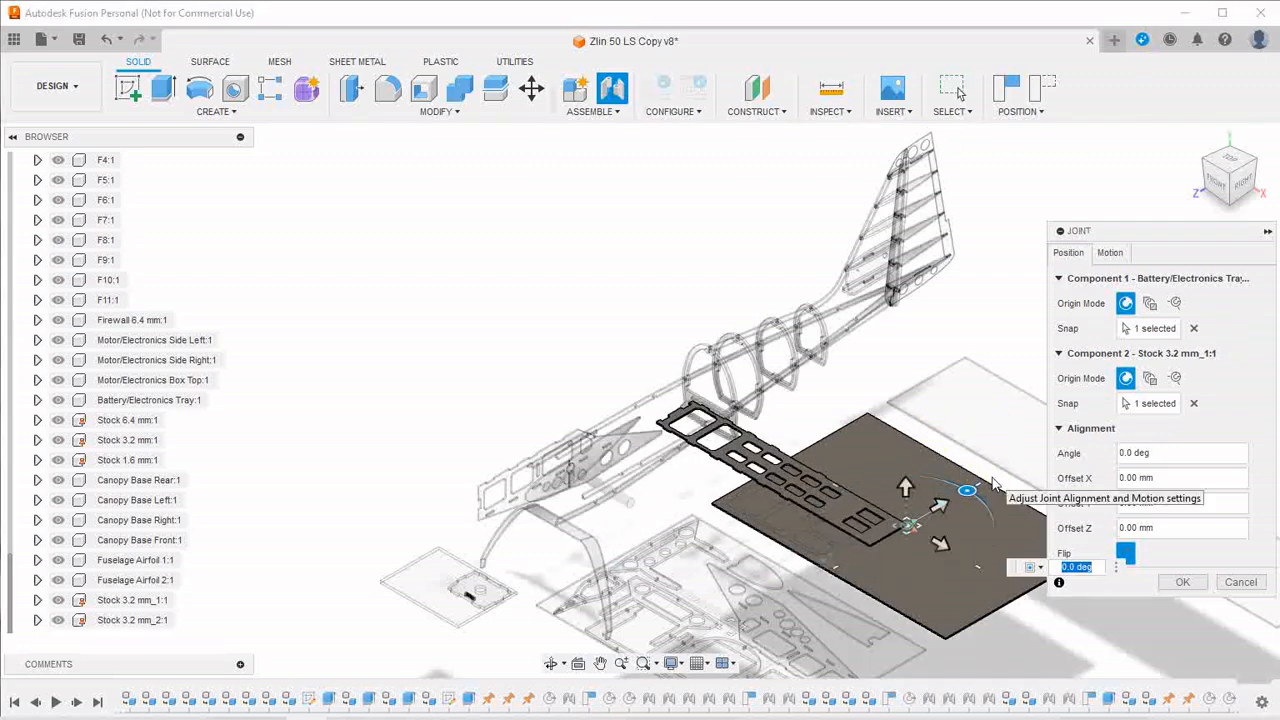
left_click(1125, 552)
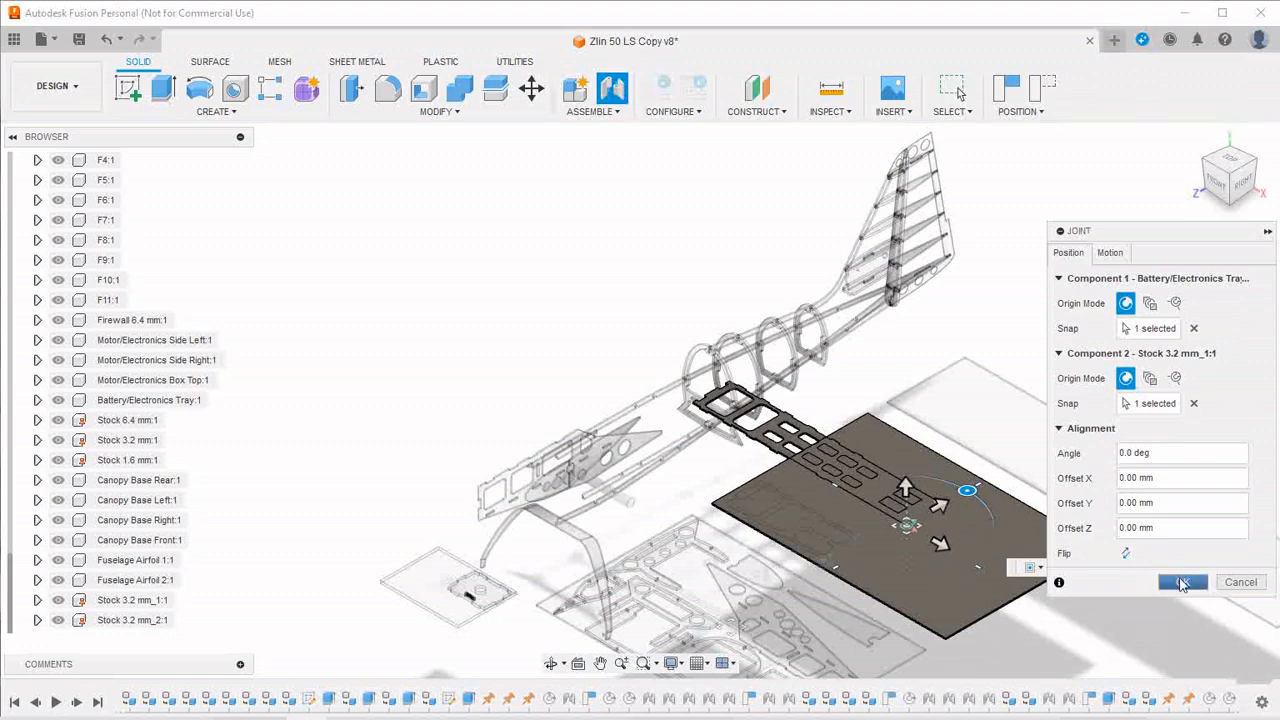
left_click(1182, 584)
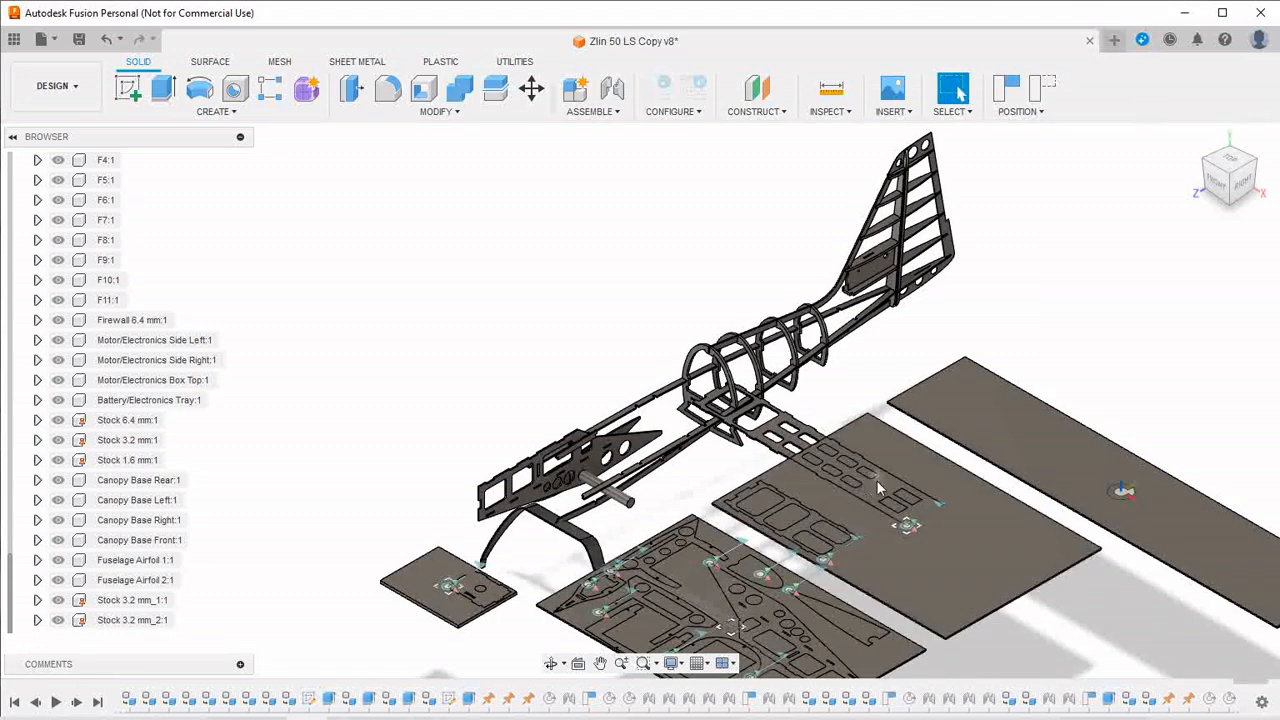
mouse_move(874, 477)
left_mouse_down()
mouse_move(980, 520)
mouse_move(1009, 517)
mouse_move(954, 563)
mouse_move(949, 553)
mouse_move(1012, 517)
left_mouse_up()
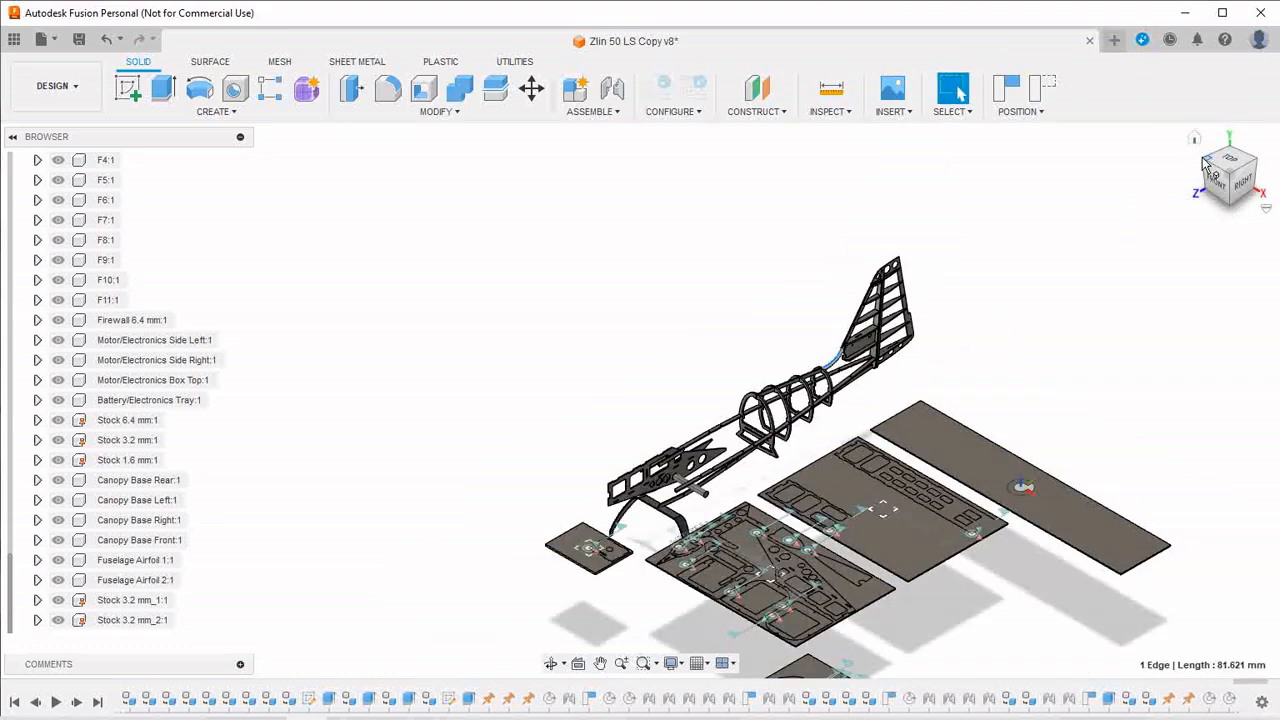
Start a joint from the front face of former F9 to the joint origin on the filled Stock 3.2 mm sheet
left_click(1205, 161)
scroll(722, 494, "up", 3)
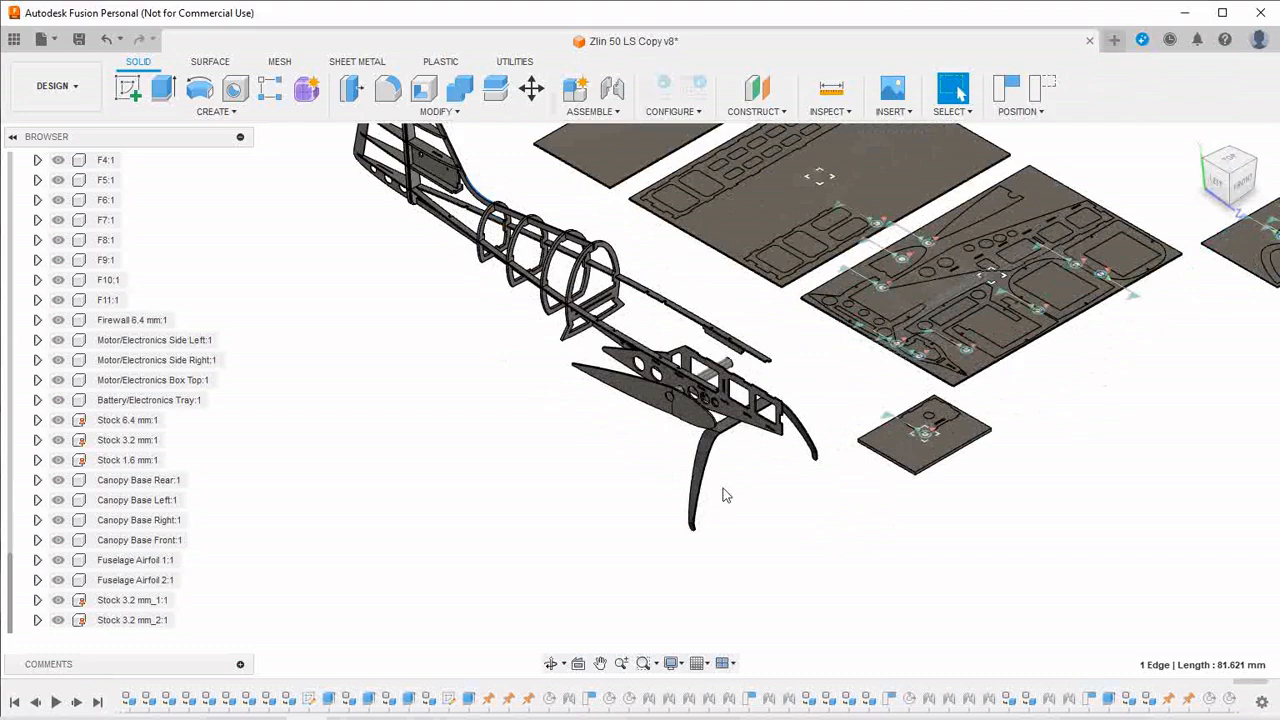
scroll(803, 422, "up", 3)
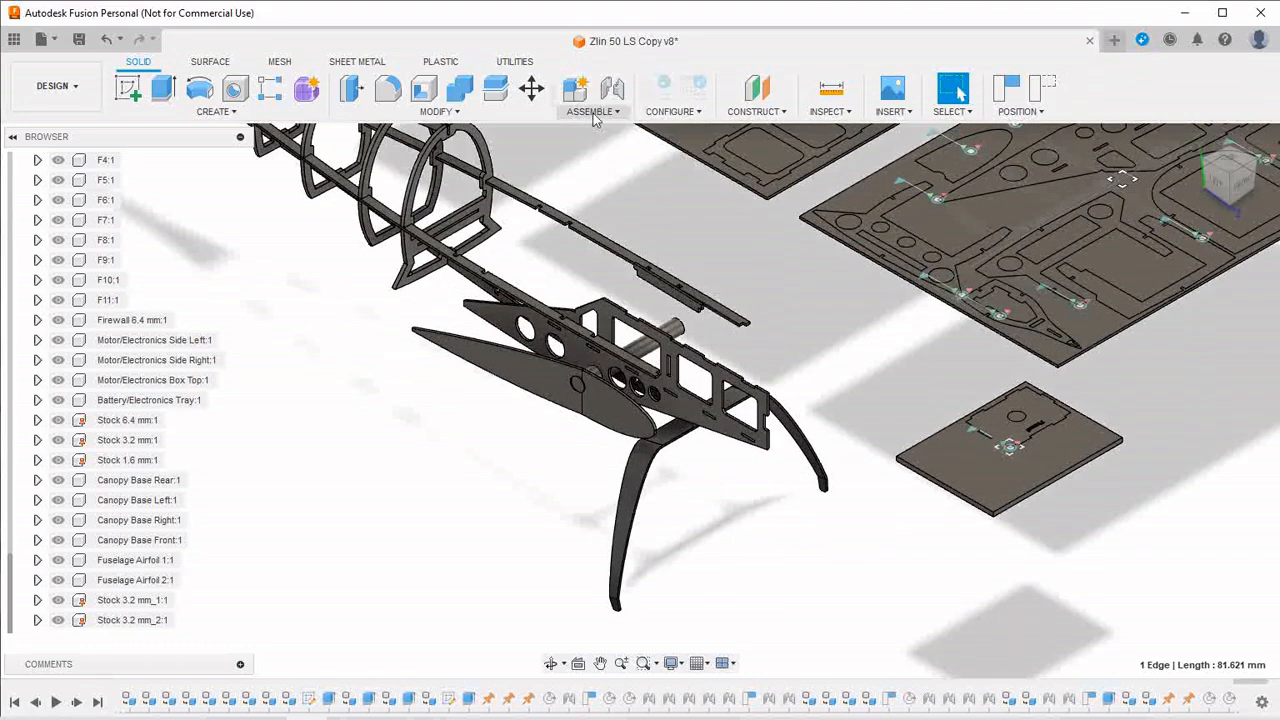
left_click(596, 111)
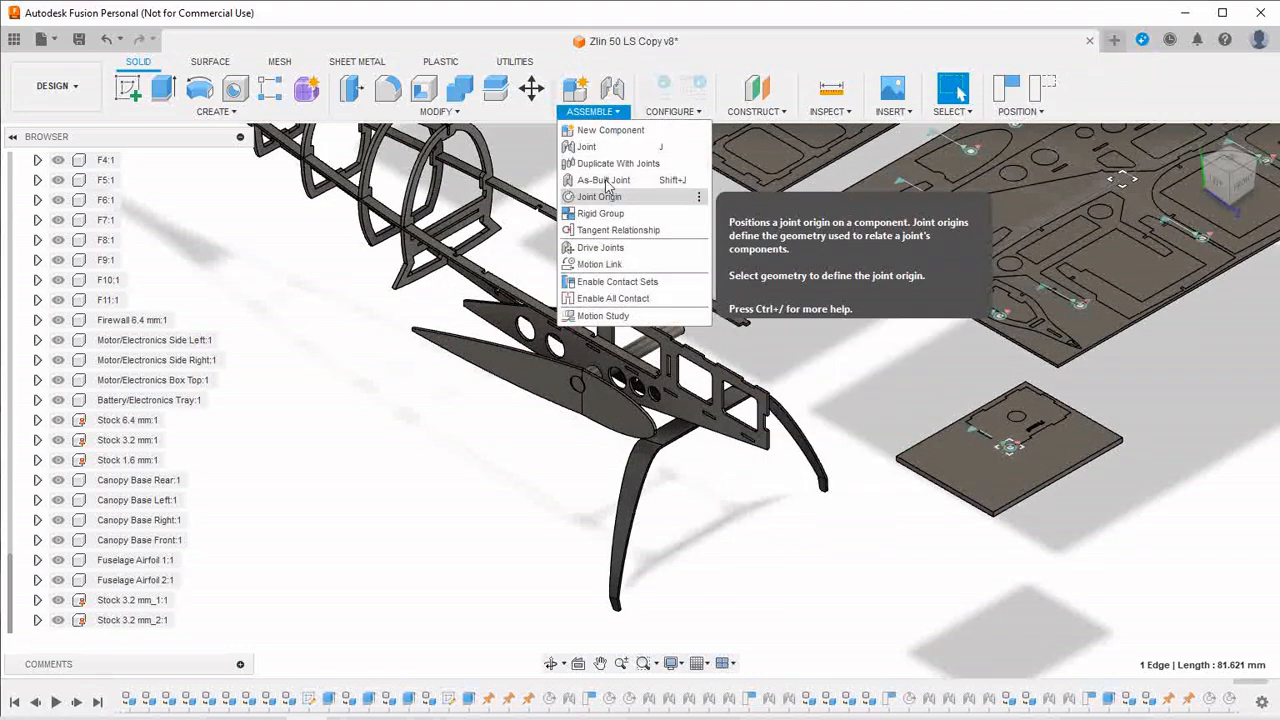
left_click(607, 152)
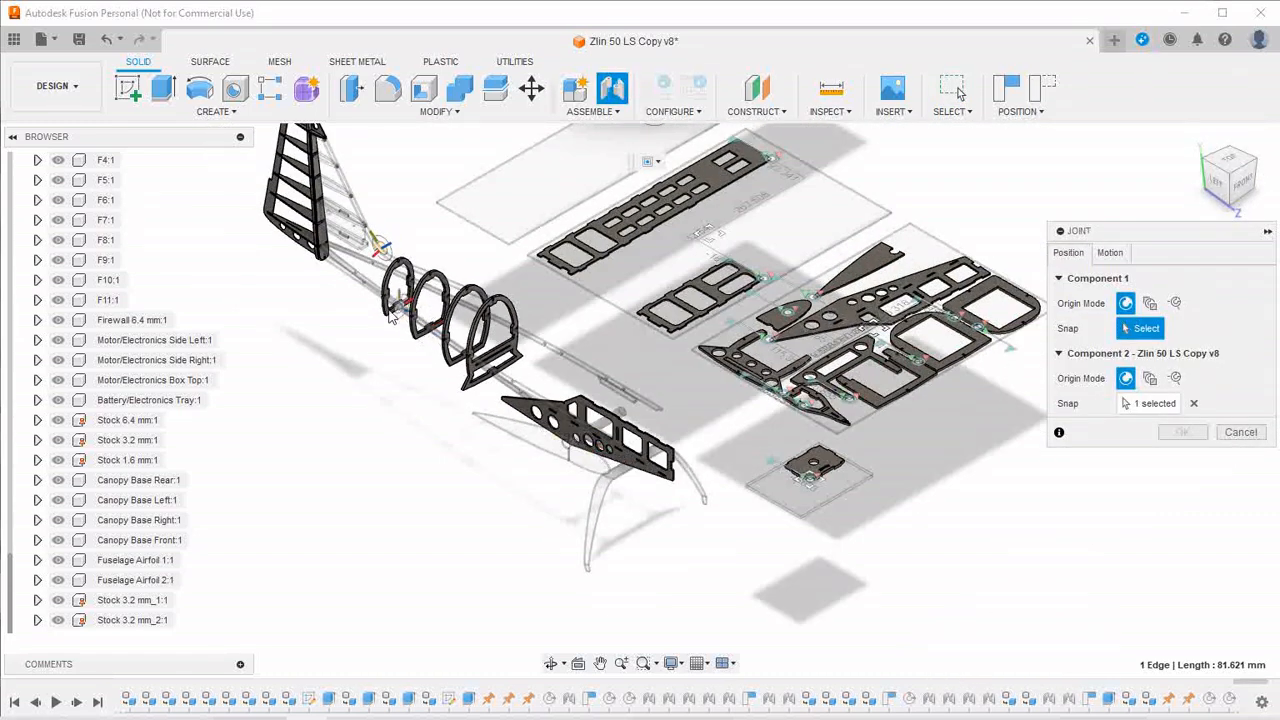
scroll(393, 318, "up", 6)
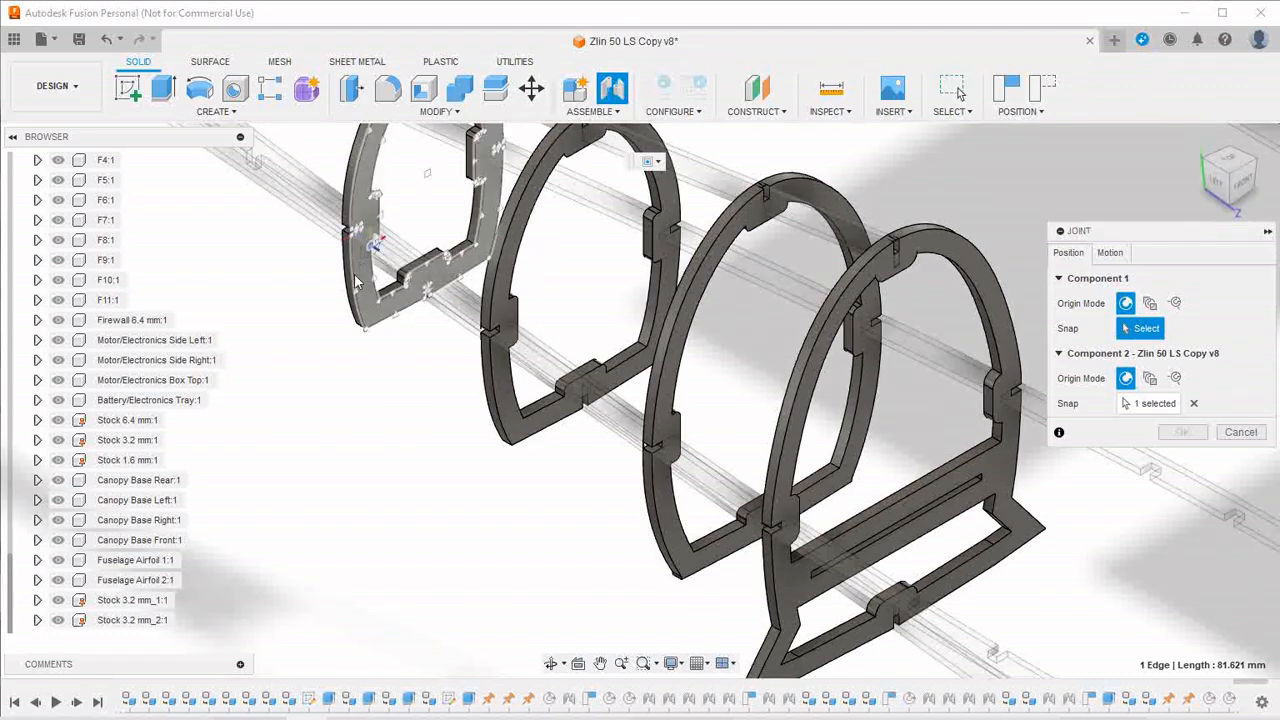
scroll(360, 280, "up", 3)
left_click(361, 270)
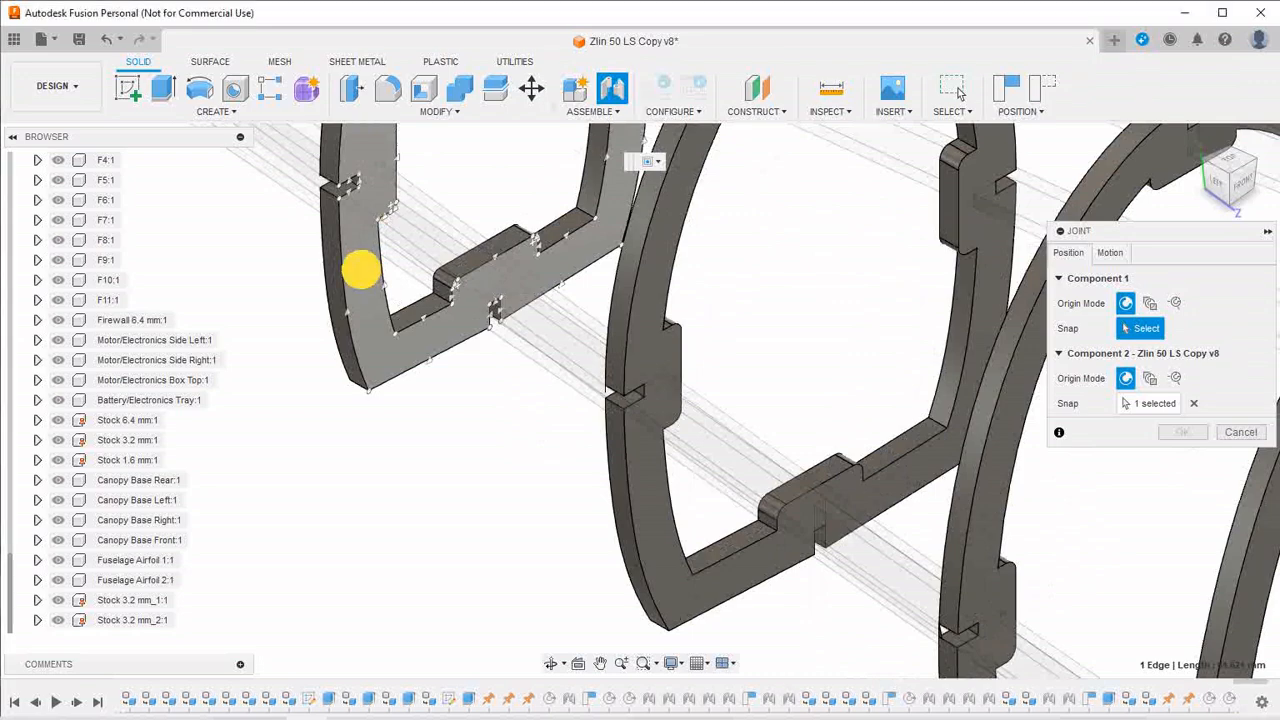
left_click(1155, 403)
scroll(523, 428, "down", 10)
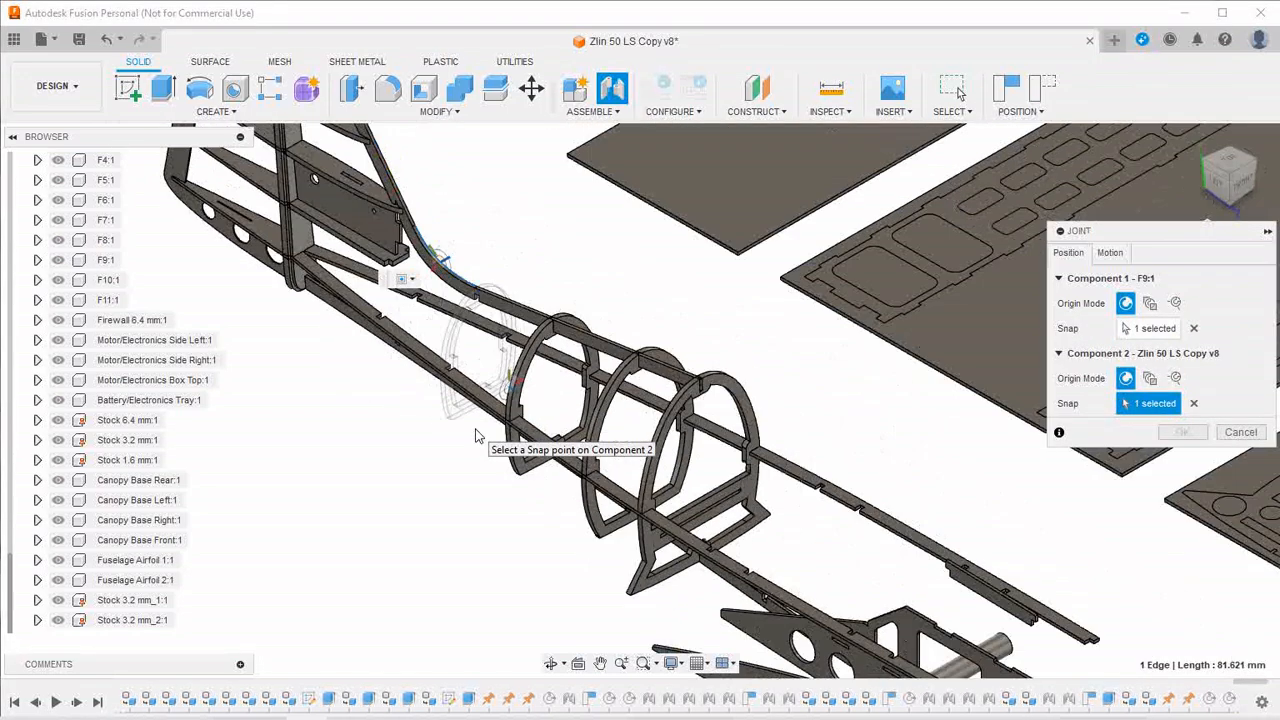
scroll(478, 436, "down", 5)
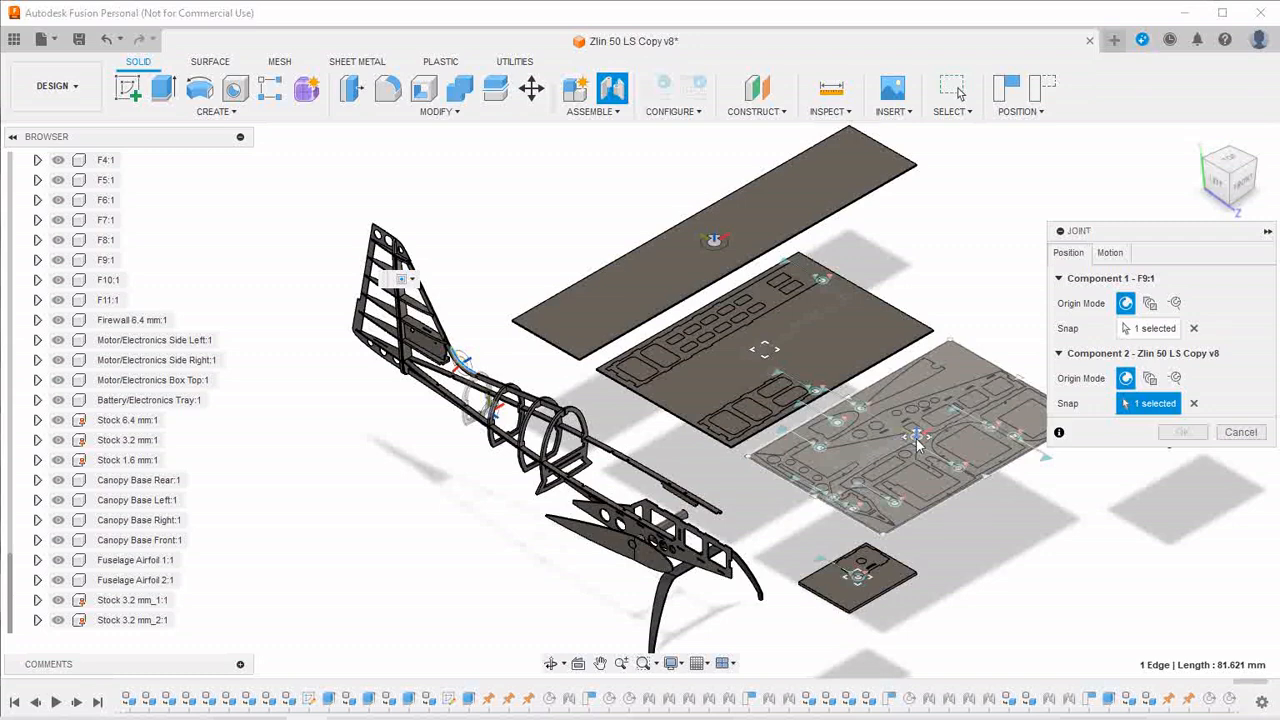
left_click(918, 440)
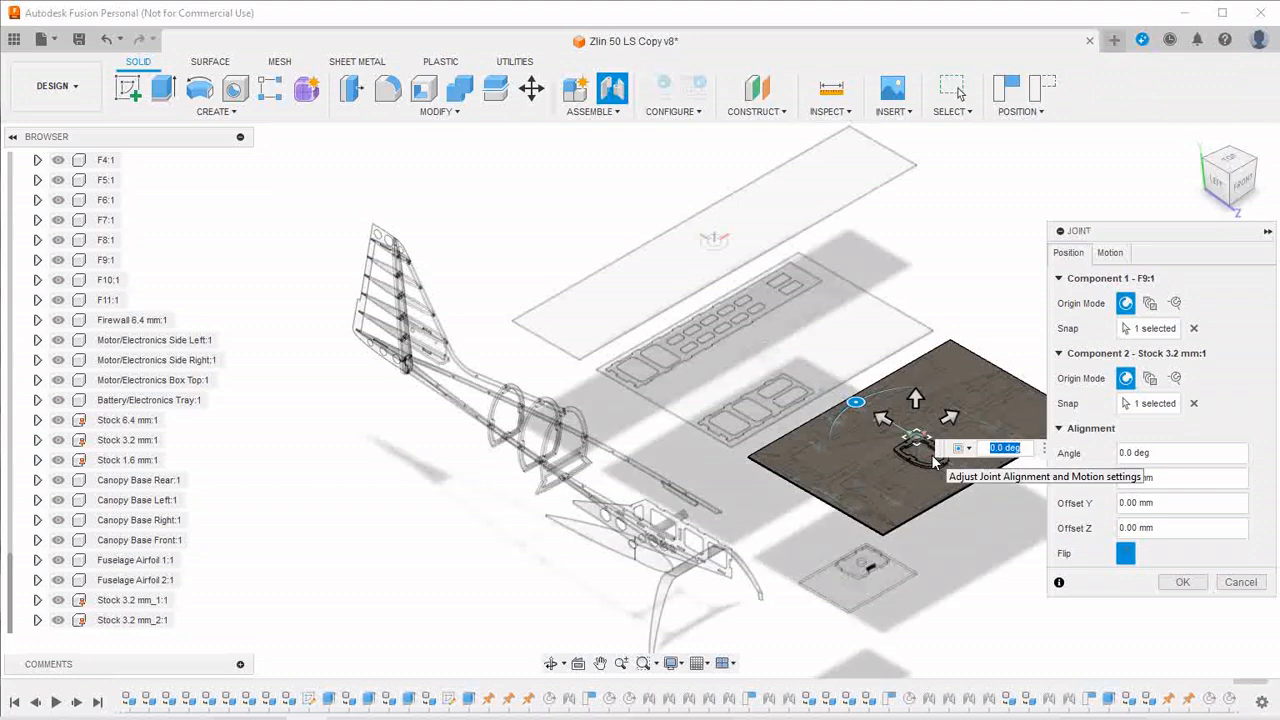
Create the joint with F9 flipped over the joint origin, and move F9 inside the opening of the large arched former on Stock 3.2 mm
scroll(980, 540, "up", 5)
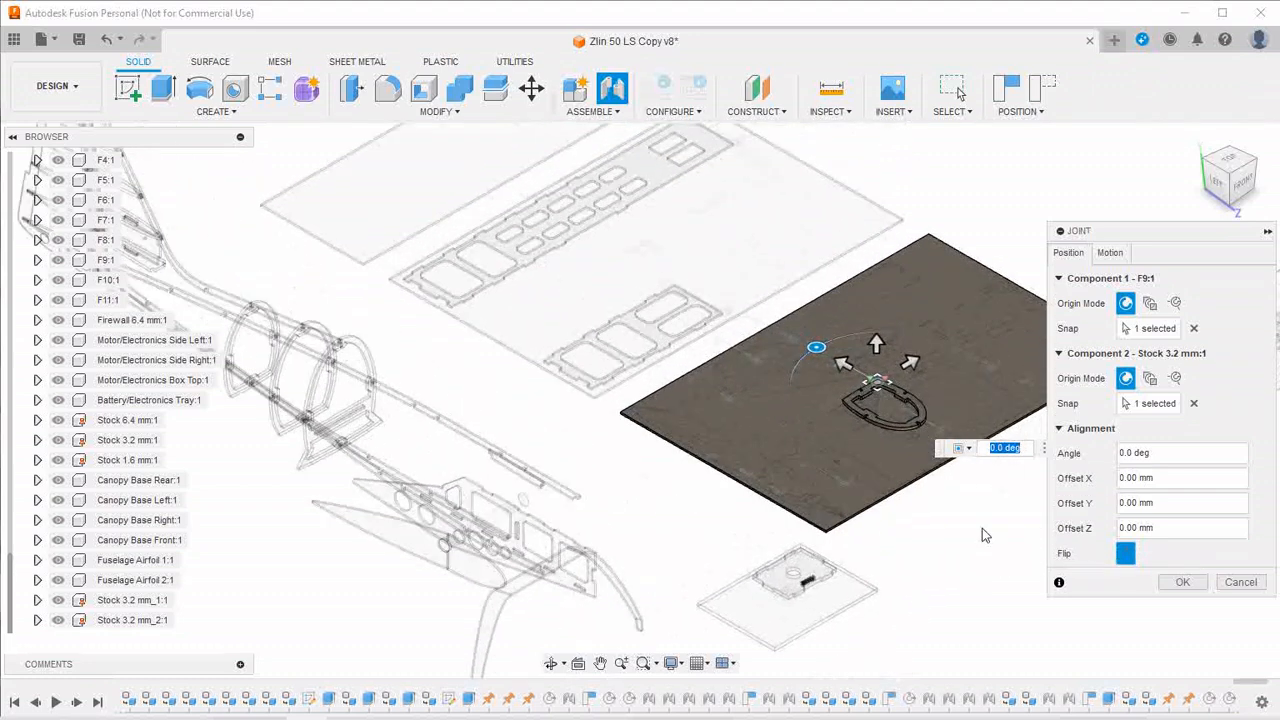
left_click(1126, 554)
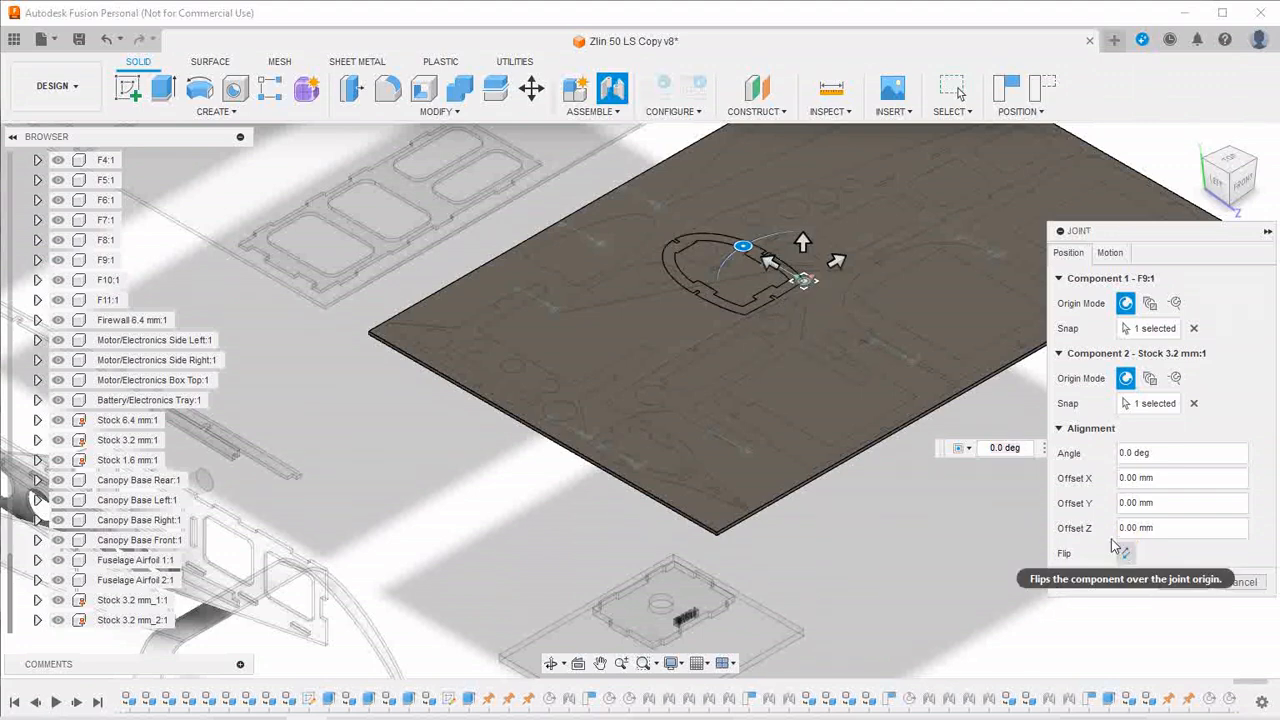
left_click(743, 245)
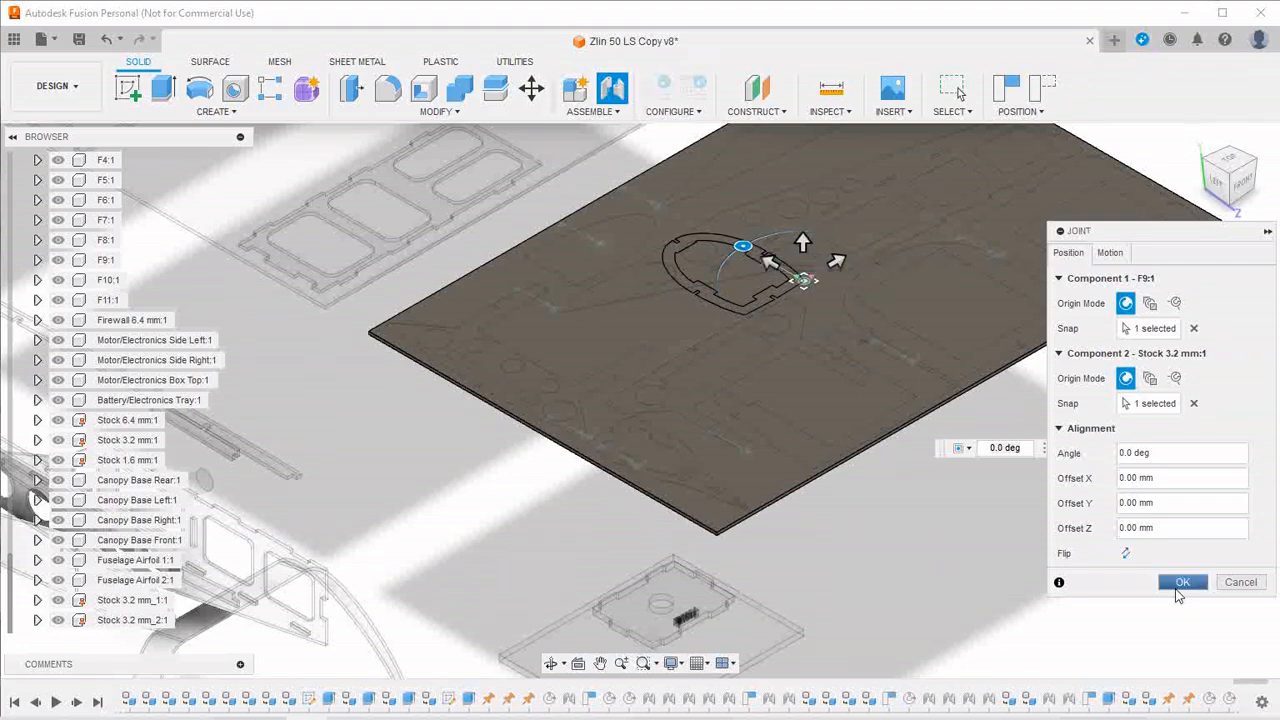
left_click(1181, 583)
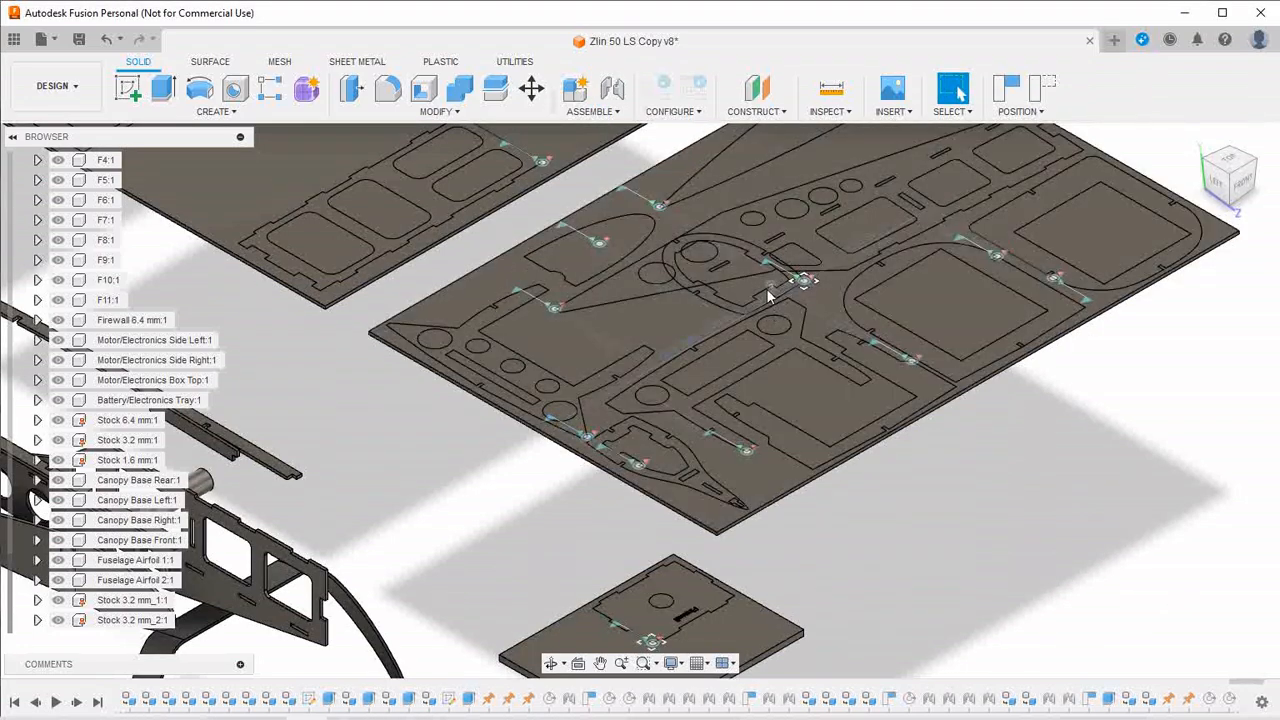
left_click_drag(763, 295, 987, 325)
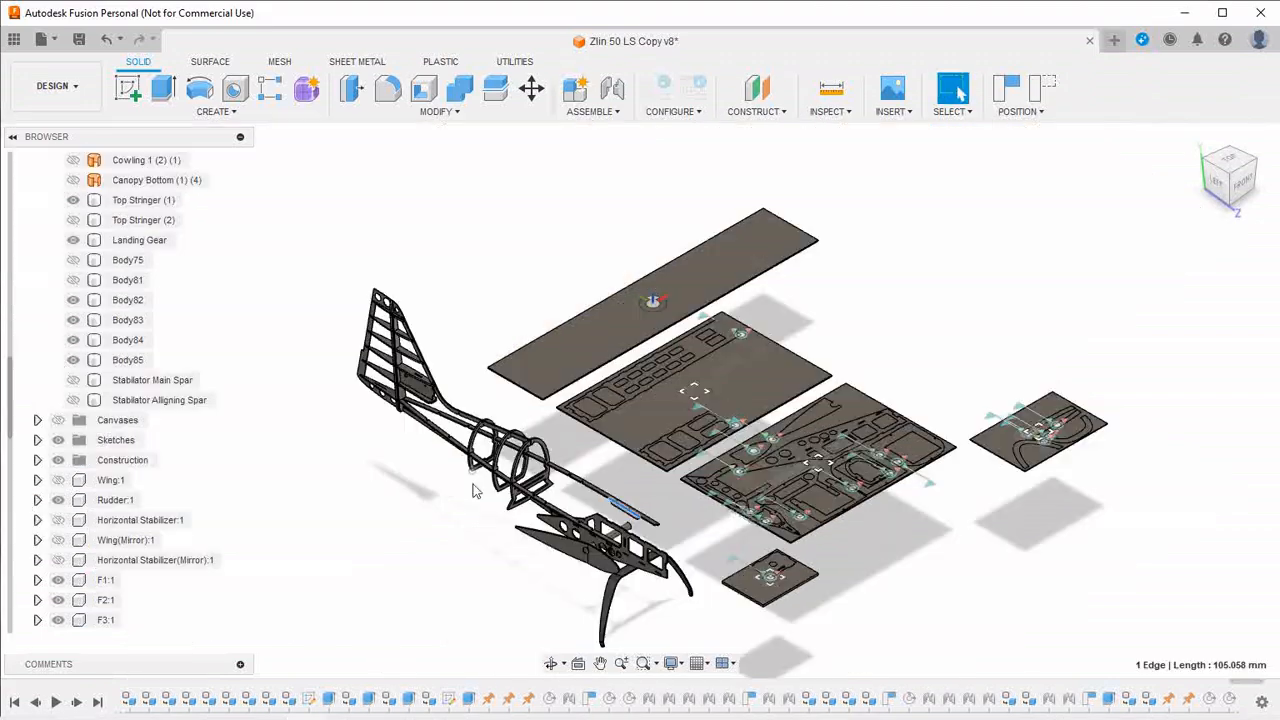
Create a component from the Top Stringer (1) body that runs along the fuselage top to the tail fin
scroll(476, 494, "up", 5)
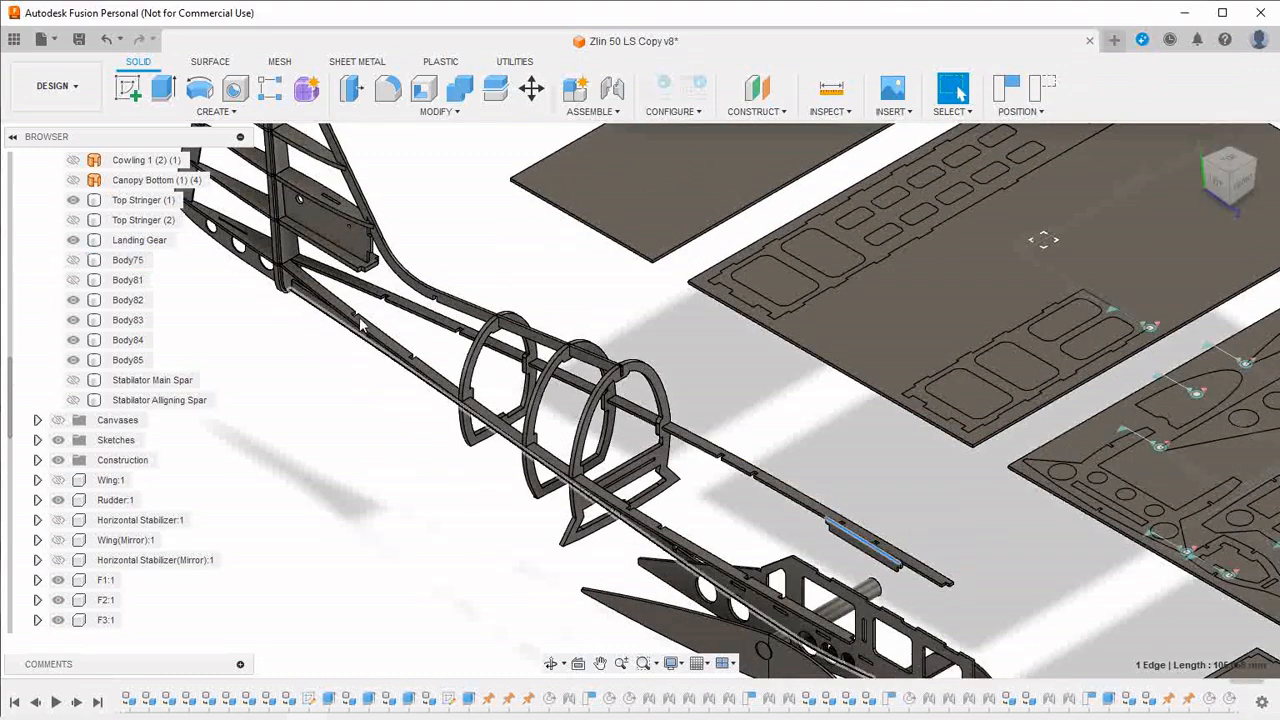
left_click(462, 315)
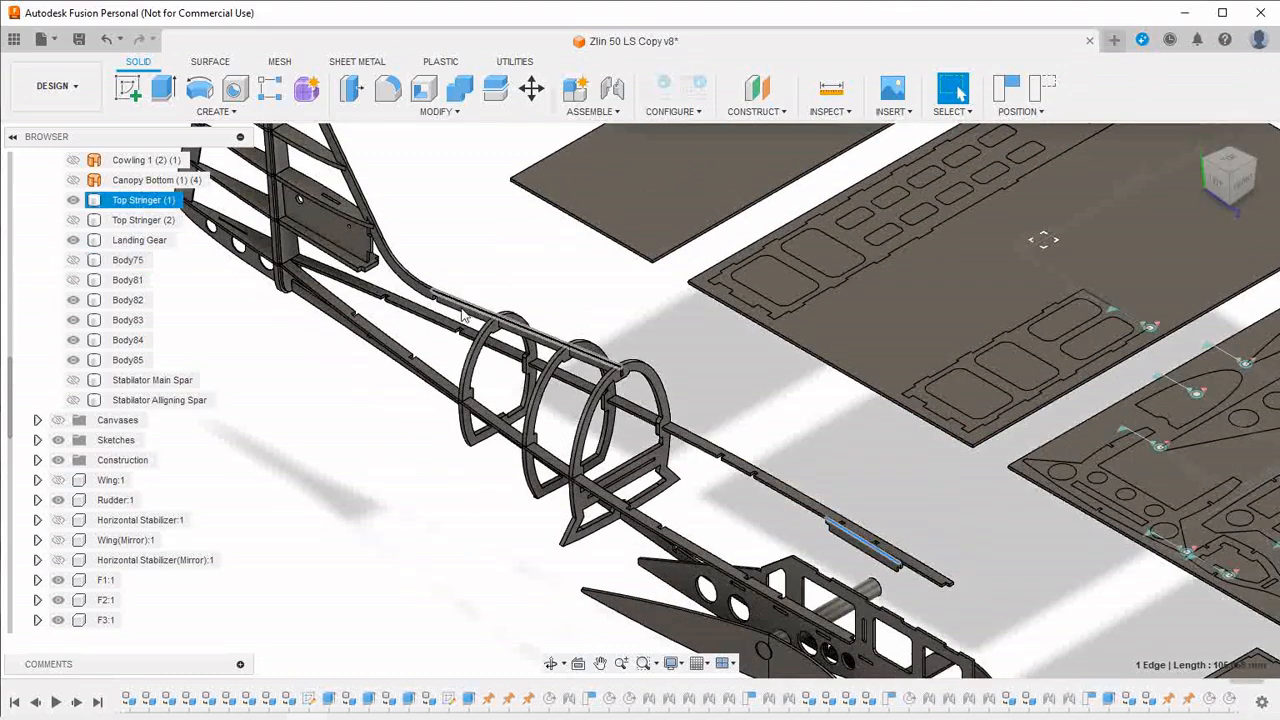
left_click(94, 204)
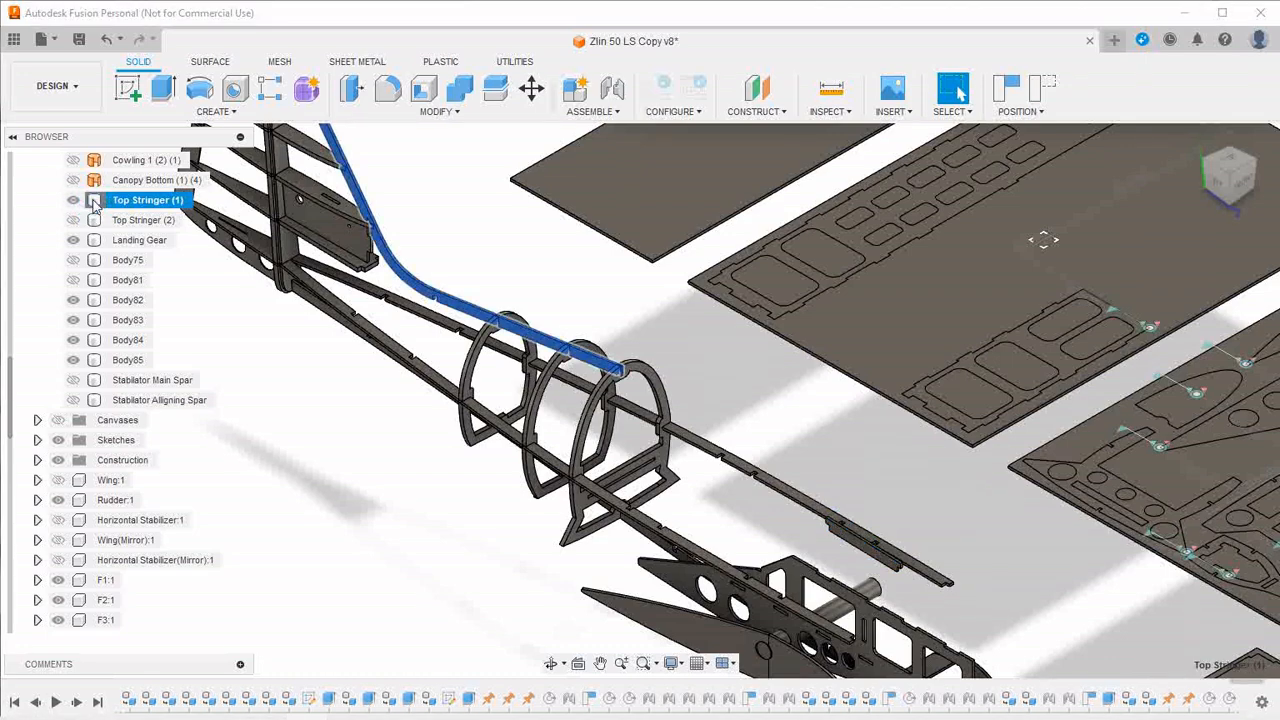
scroll(227, 326, "up", 1)
scroll(227, 326, "up", 2)
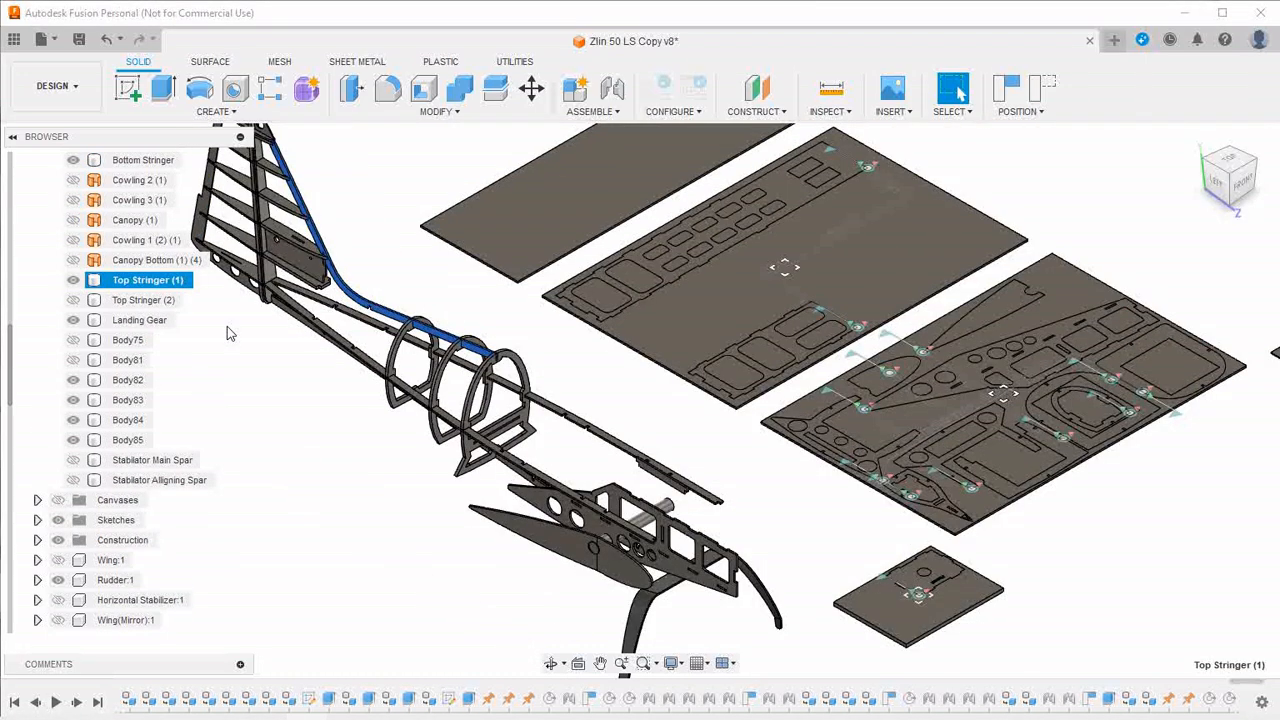
scroll(170, 241, "up", 1)
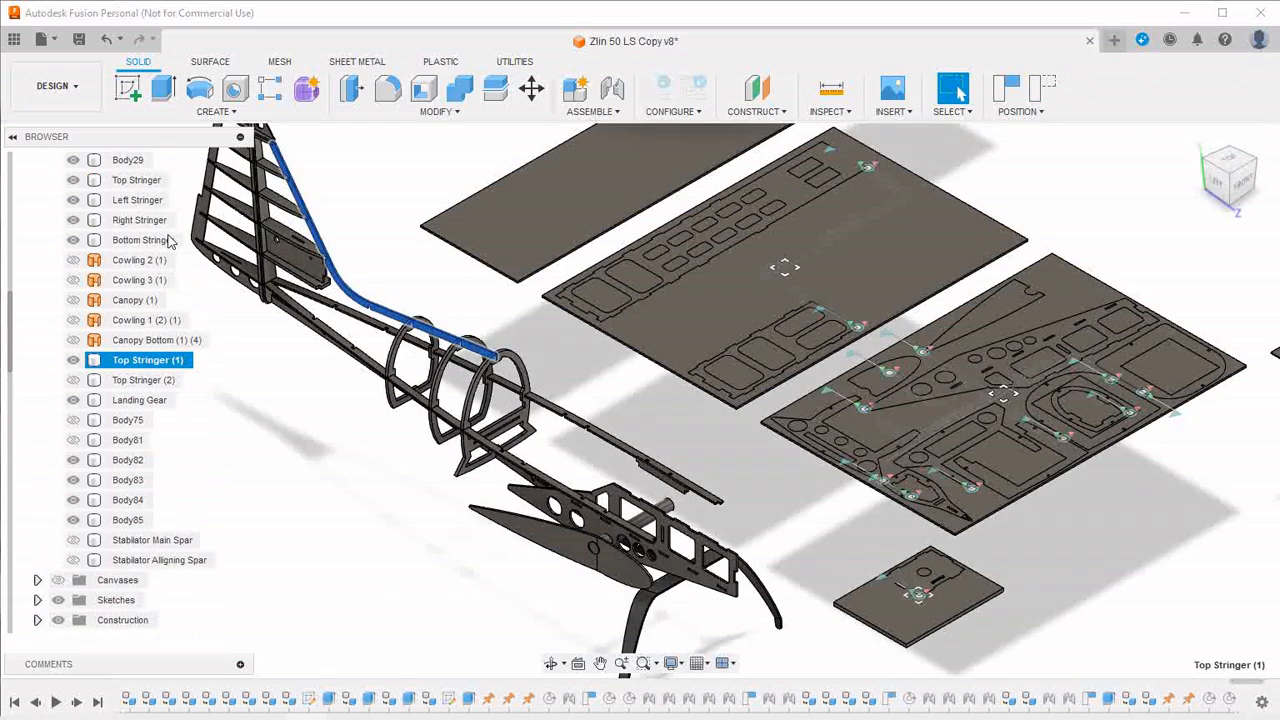
right_click(96, 362)
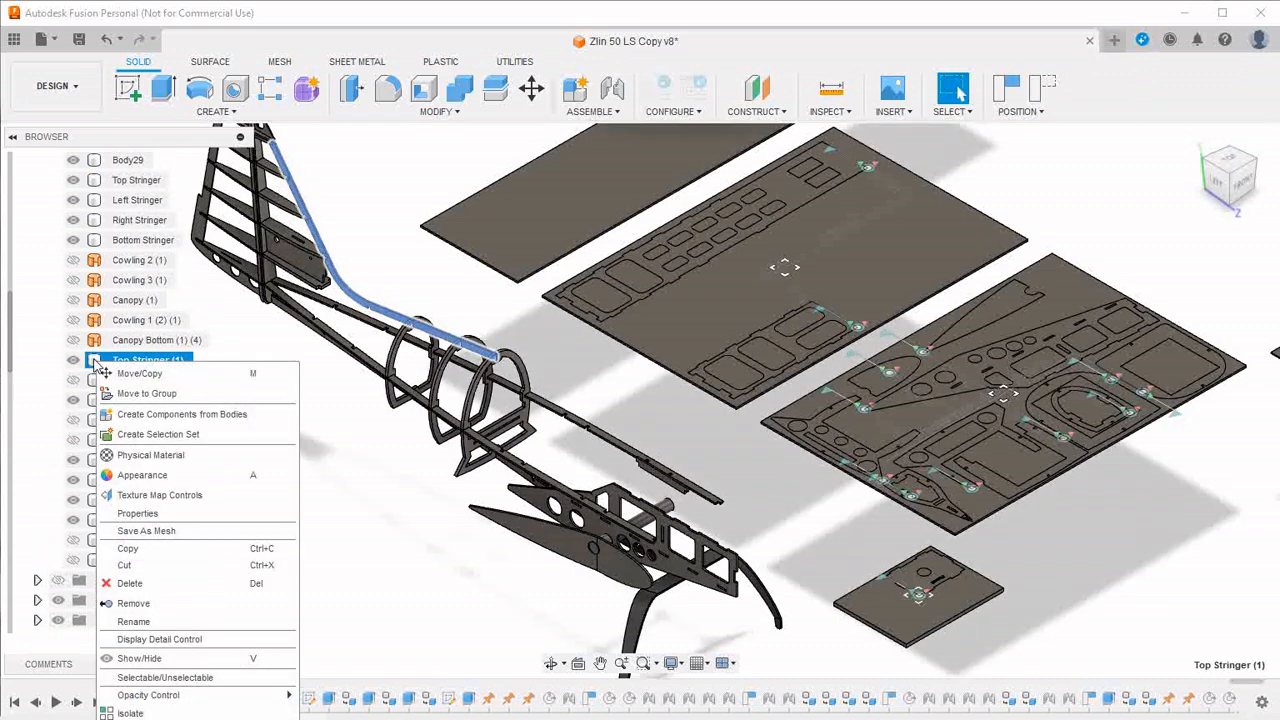
left_click(150, 414)
left_click(260, 414)
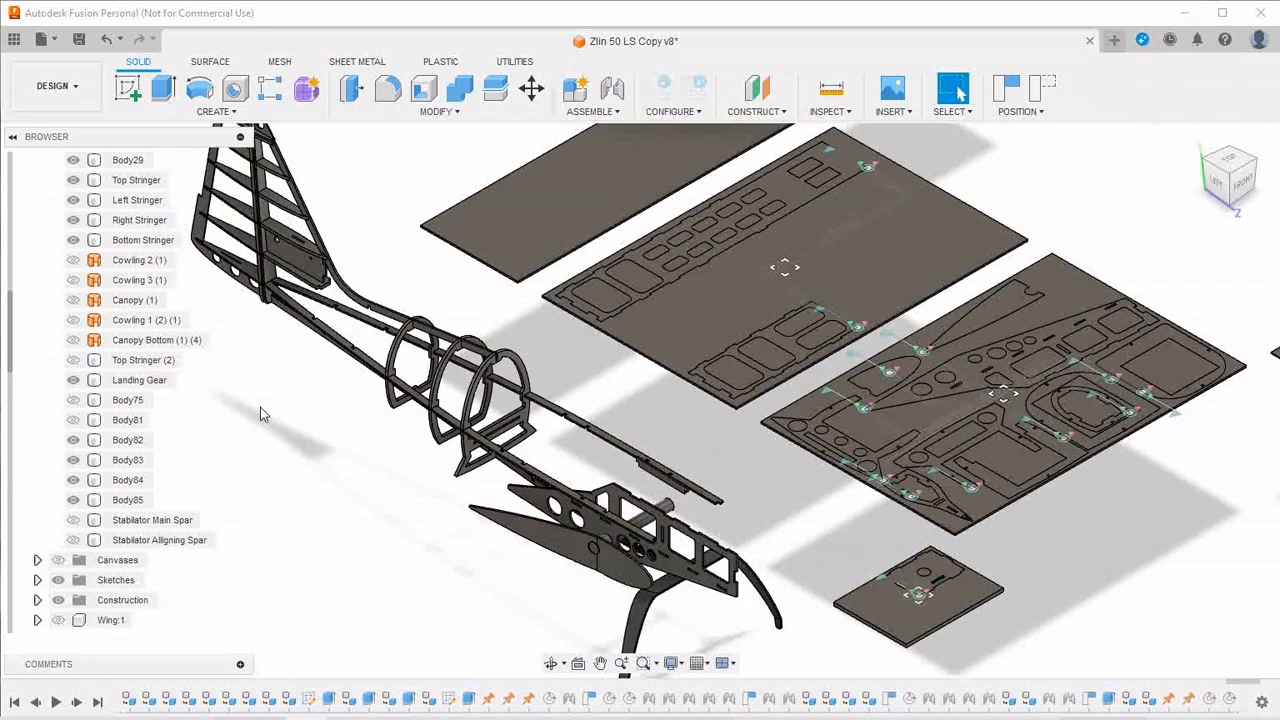
Start a joint from the side face of the Top Stringer (1) to the joint origin on the Stock 3.2 mm_1 sheet
left_click(592, 111)
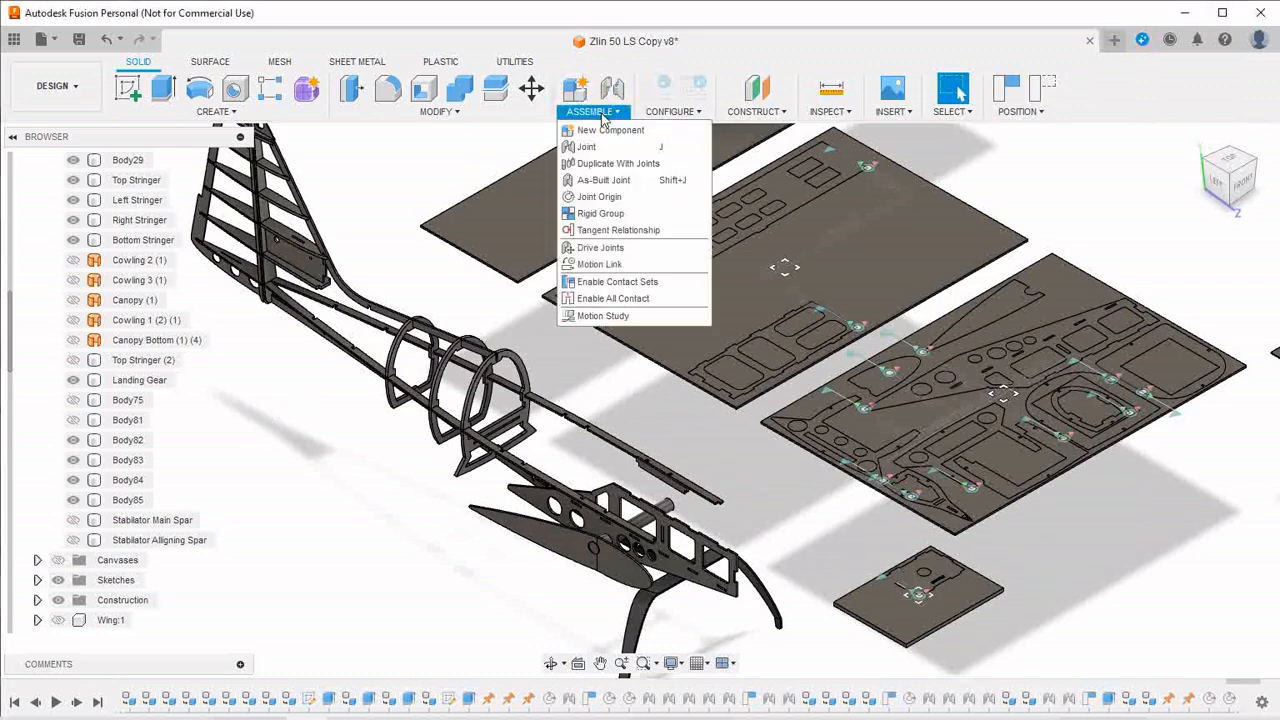
key("Escape")
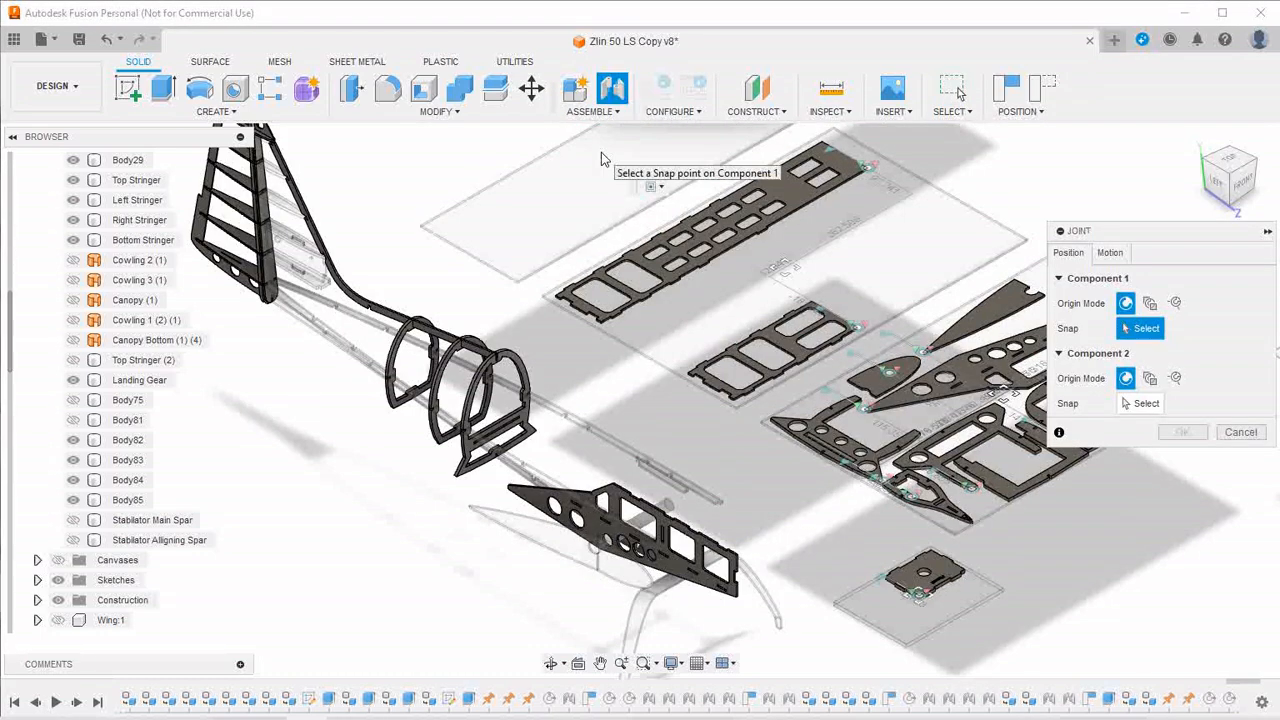
scroll(380, 320, "up", 8)
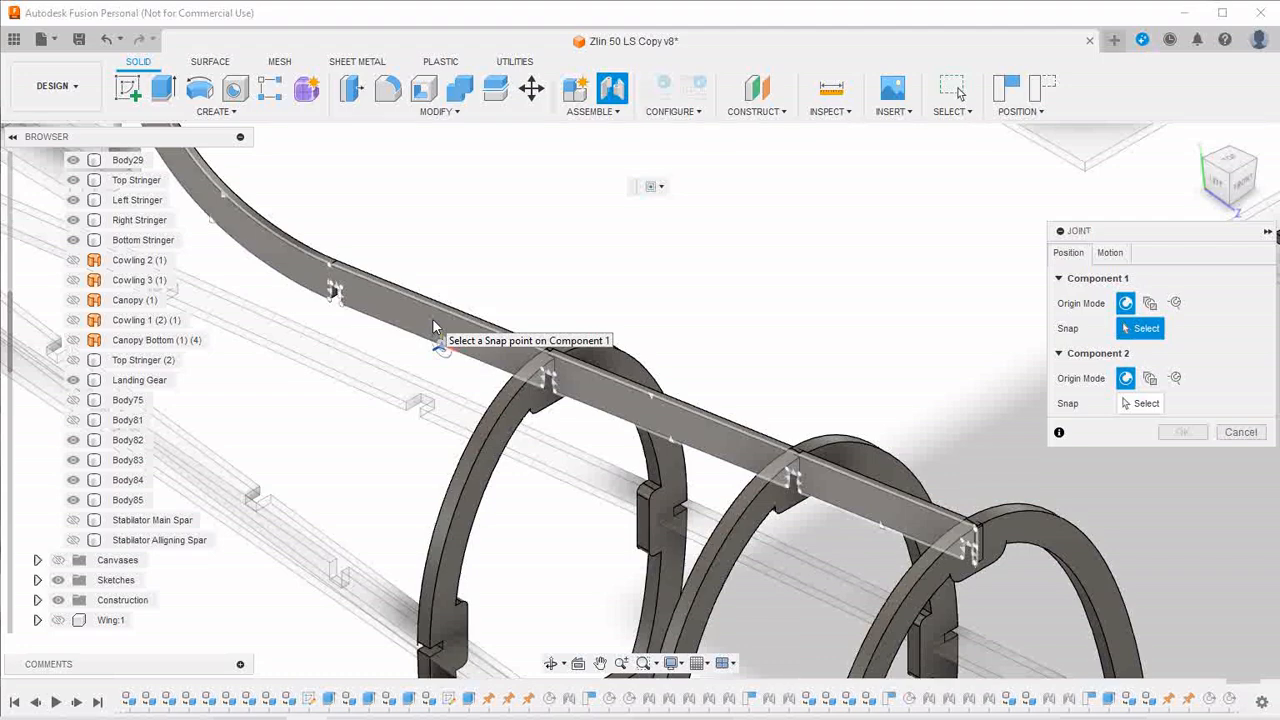
scroll(432, 318, "up", 5)
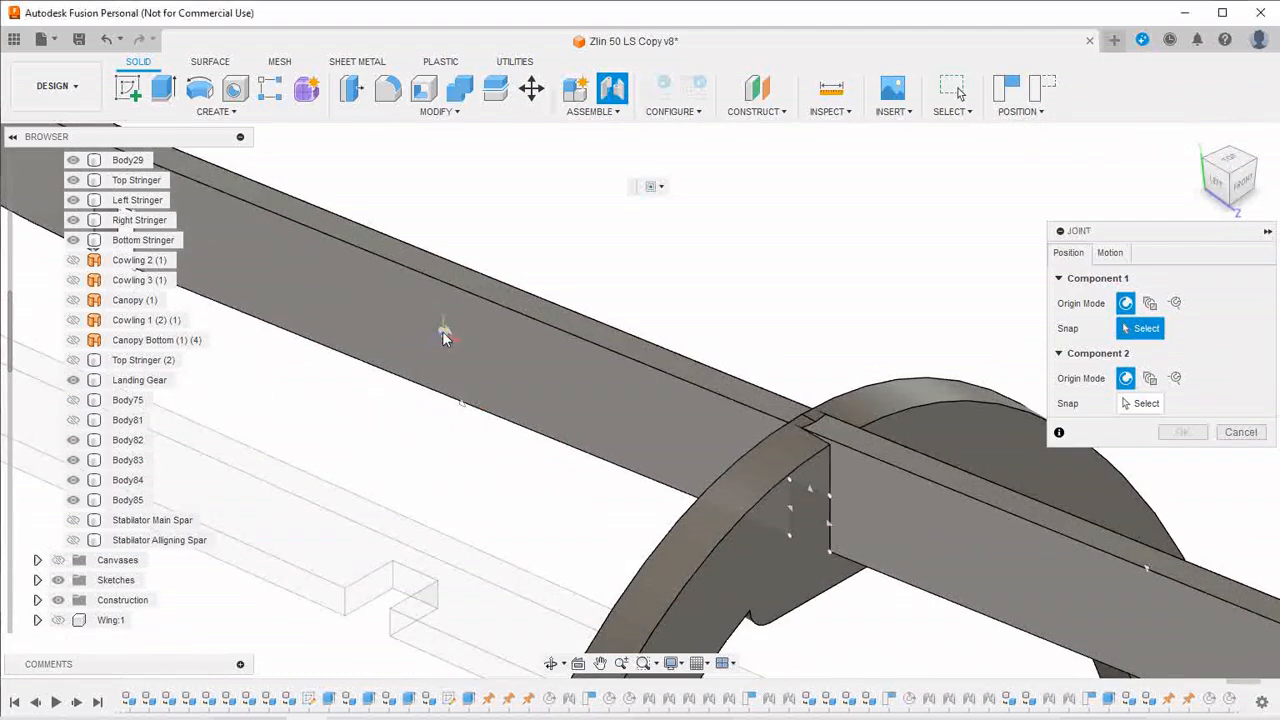
left_click(445, 337)
scroll(445, 338, "down", 5)
scroll(445, 338, "down", 10)
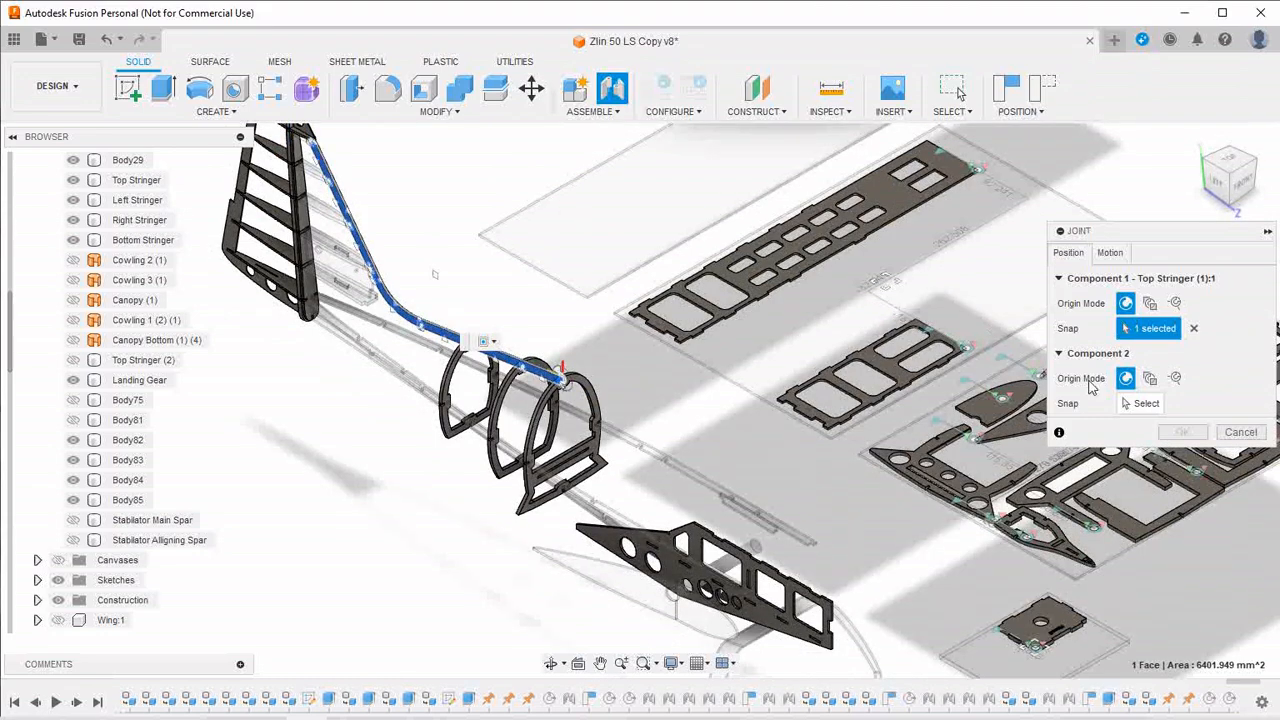
left_click(1126, 405)
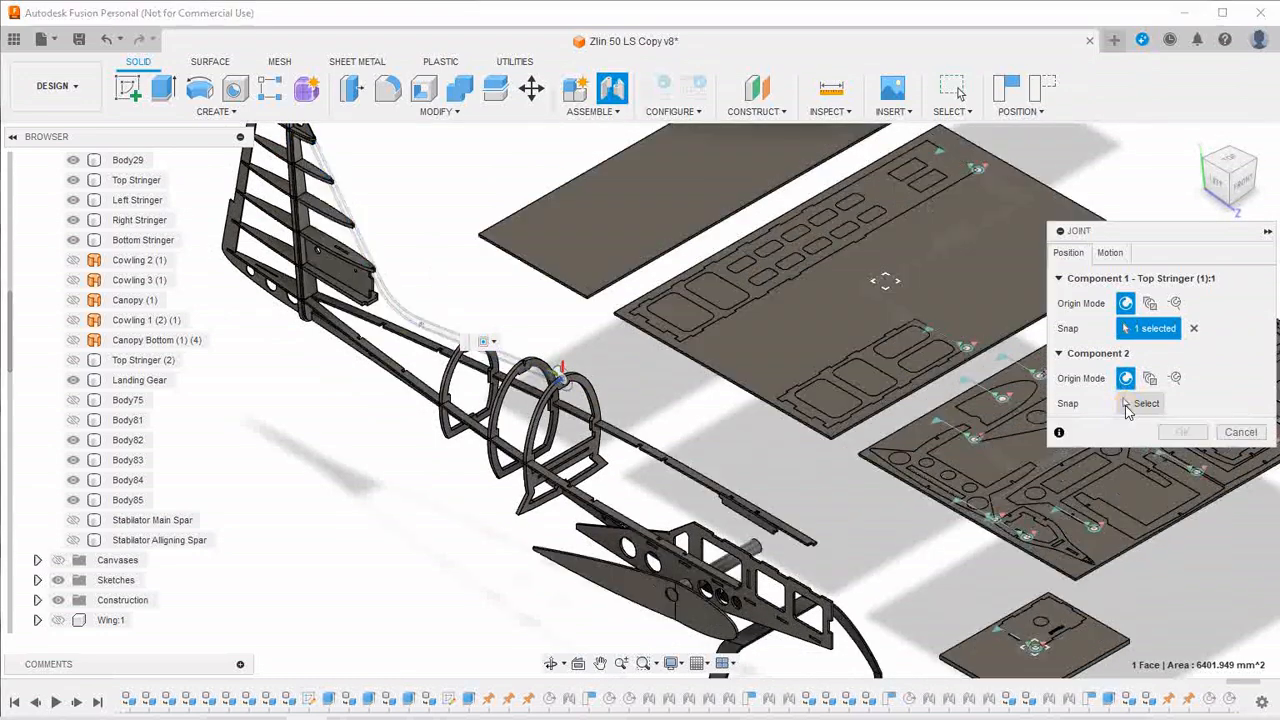
left_click(886, 283)
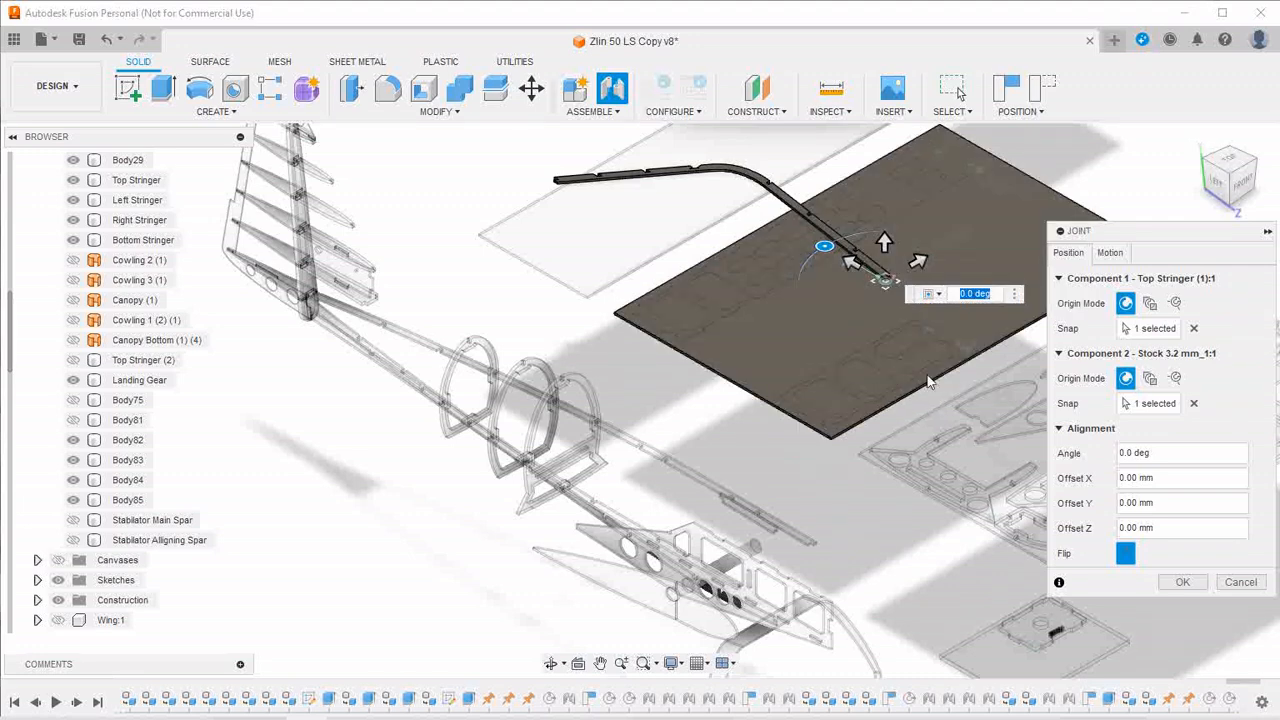
Reverse the joint's flip, create it at an 85-degree angle, and move the Top Stringer (1) alongside the long slotted part on Stock 3.2 mm_1
left_click(1126, 554)
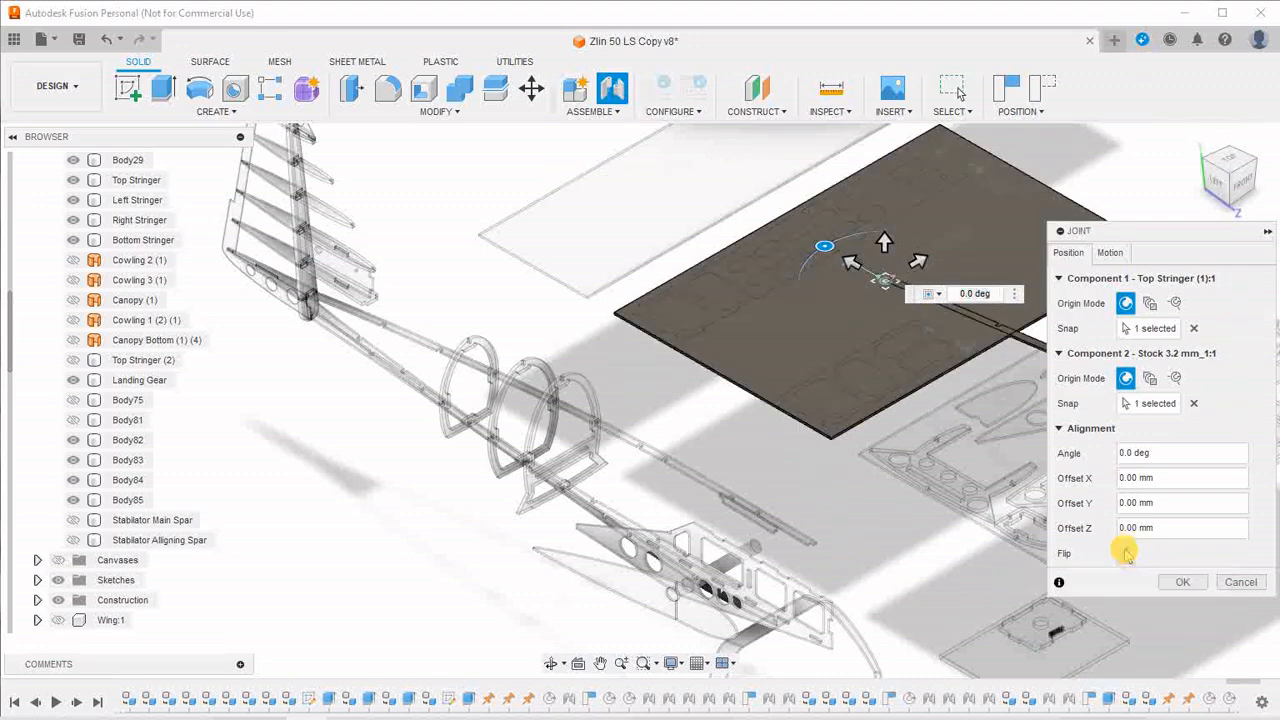
scroll(589, 434, "down", 2)
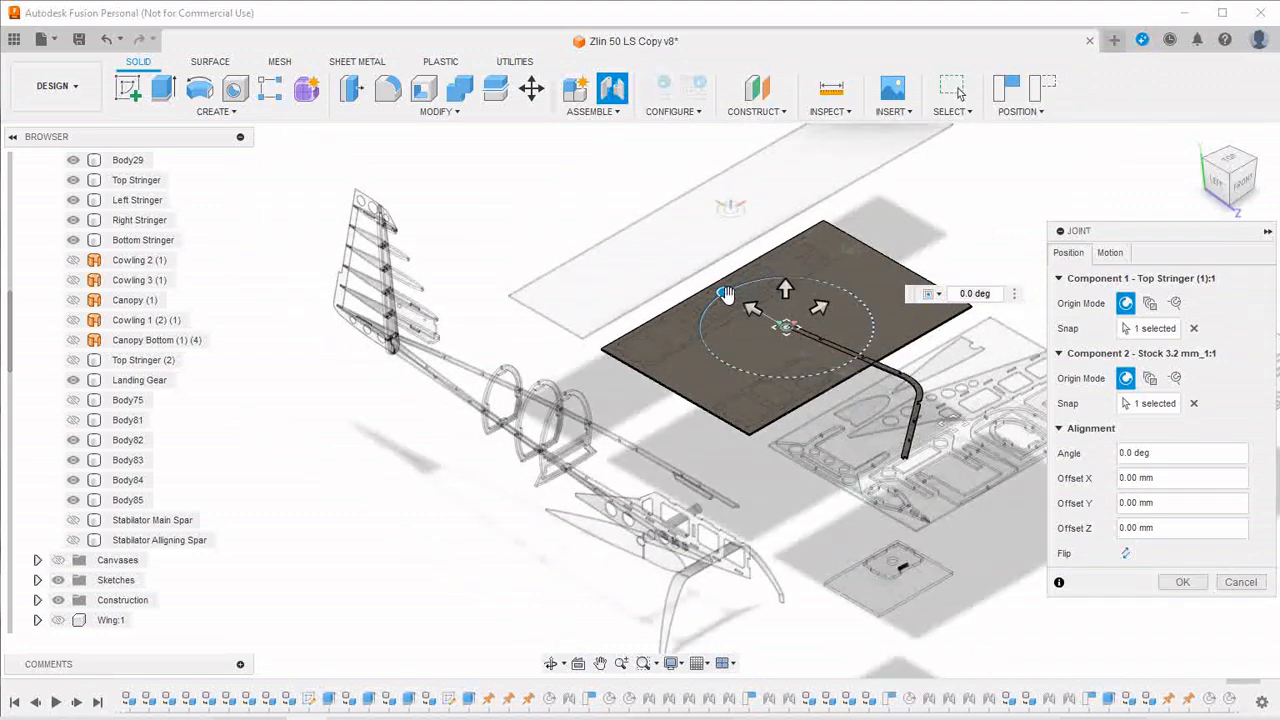
left_click_drag(725, 292, 683, 372)
scroll(770, 322, "up", 6)
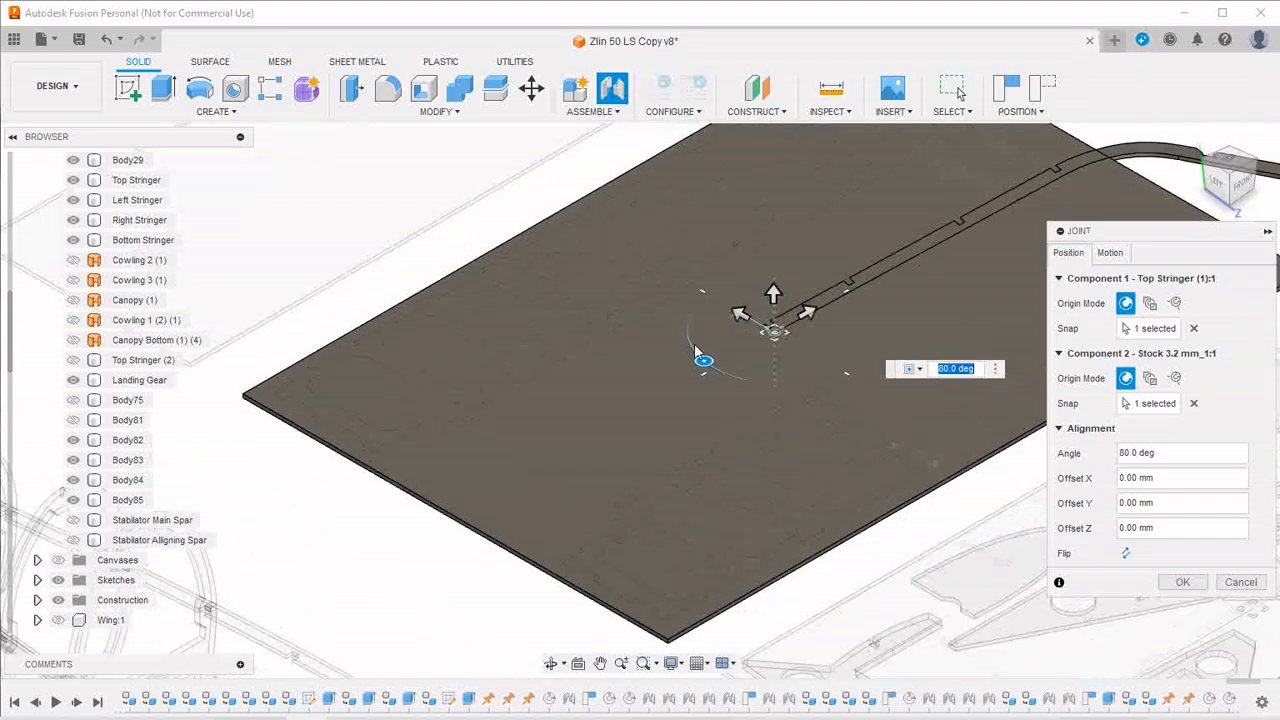
left_click_drag(702, 361, 710, 366)
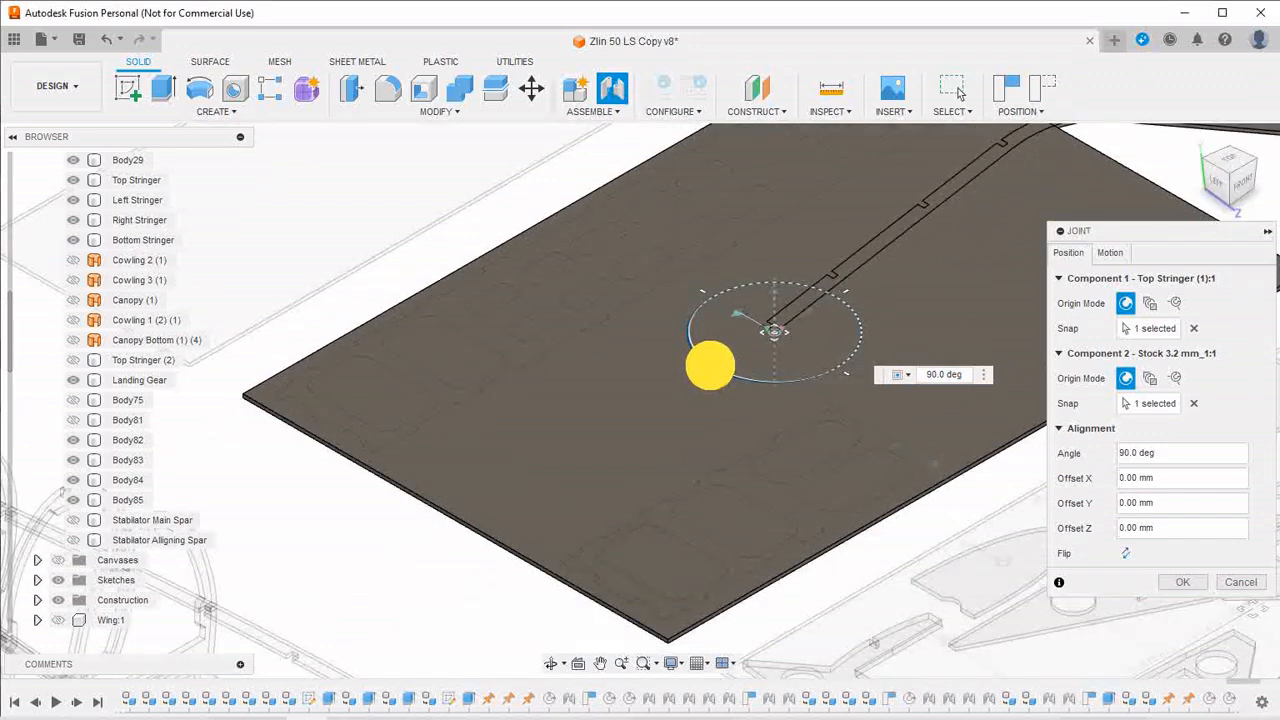
left_click_drag(710, 363, 707, 361)
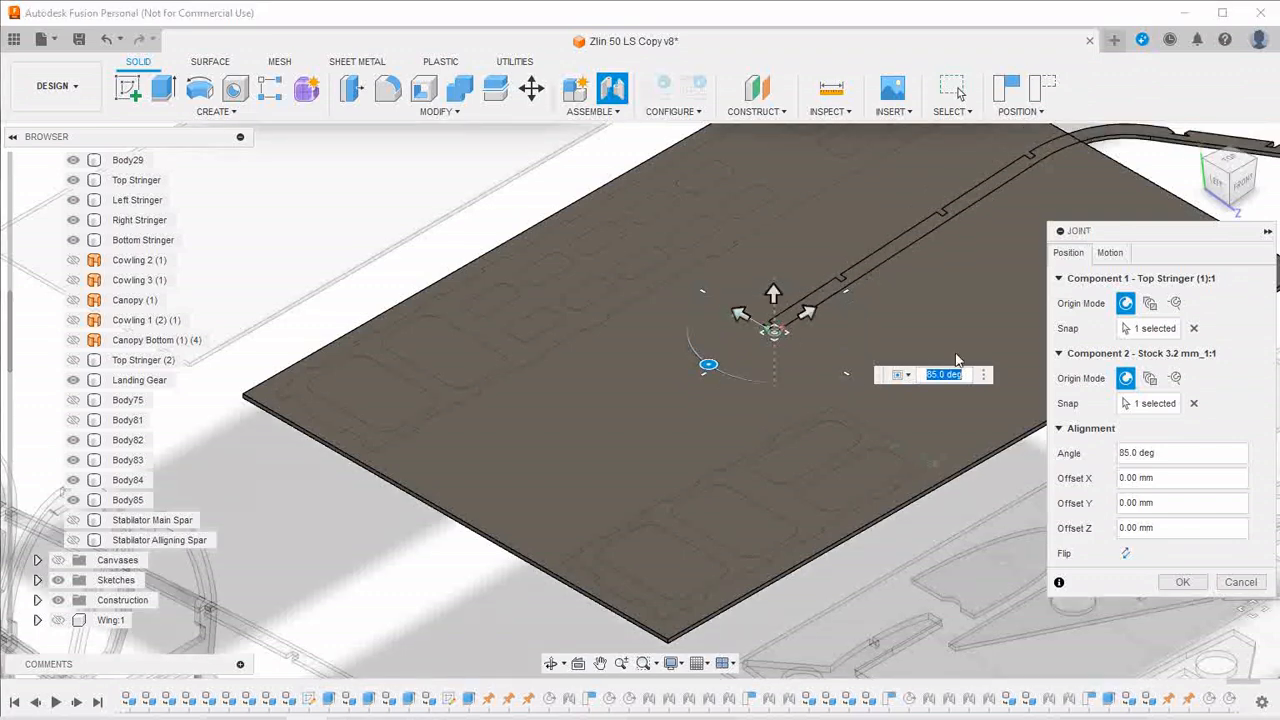
left_click(1180, 583)
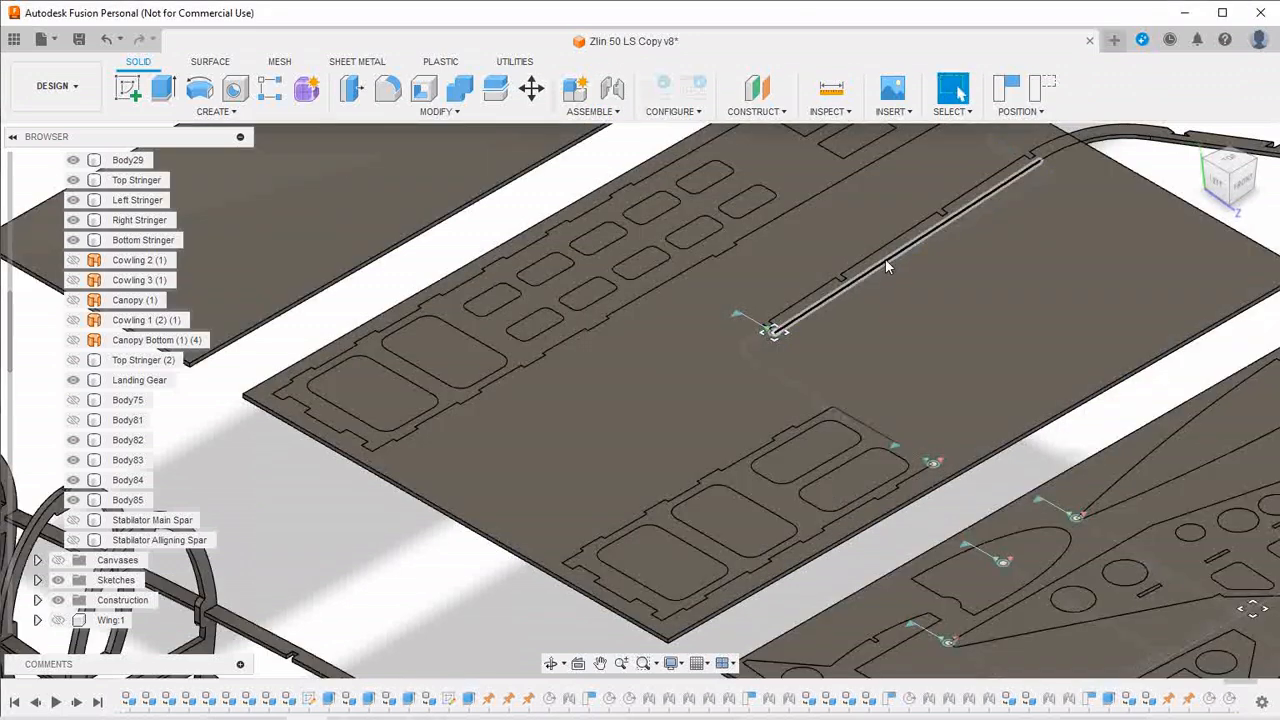
mouse_move(885, 263)
left_mouse_down()
mouse_move(777, 320)
mouse_move(700, 389)
mouse_move(614, 400)
mouse_move(554, 374)
mouse_move(537, 394)
mouse_move(646, 322)
left_mouse_up()
scroll(666, 434, "down", 3)
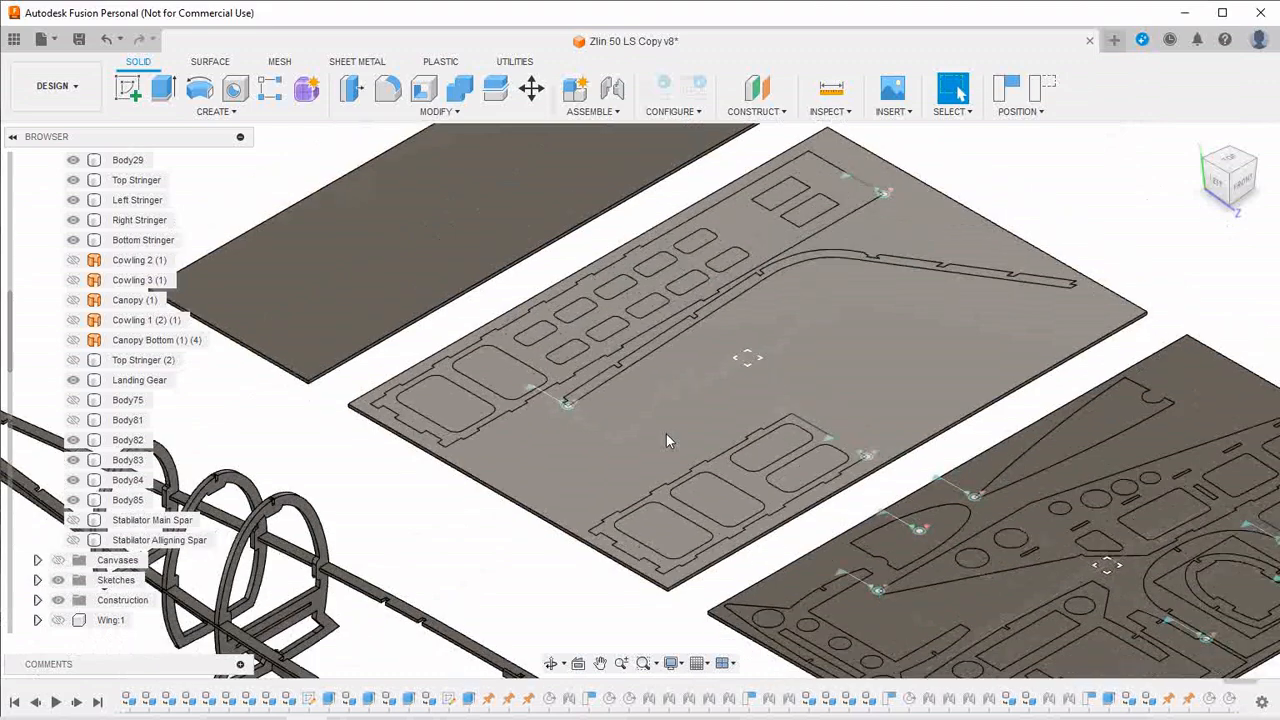
Create separate components from the Right Stringer and Left Stringer bodies
scroll(666, 434, "down", 6)
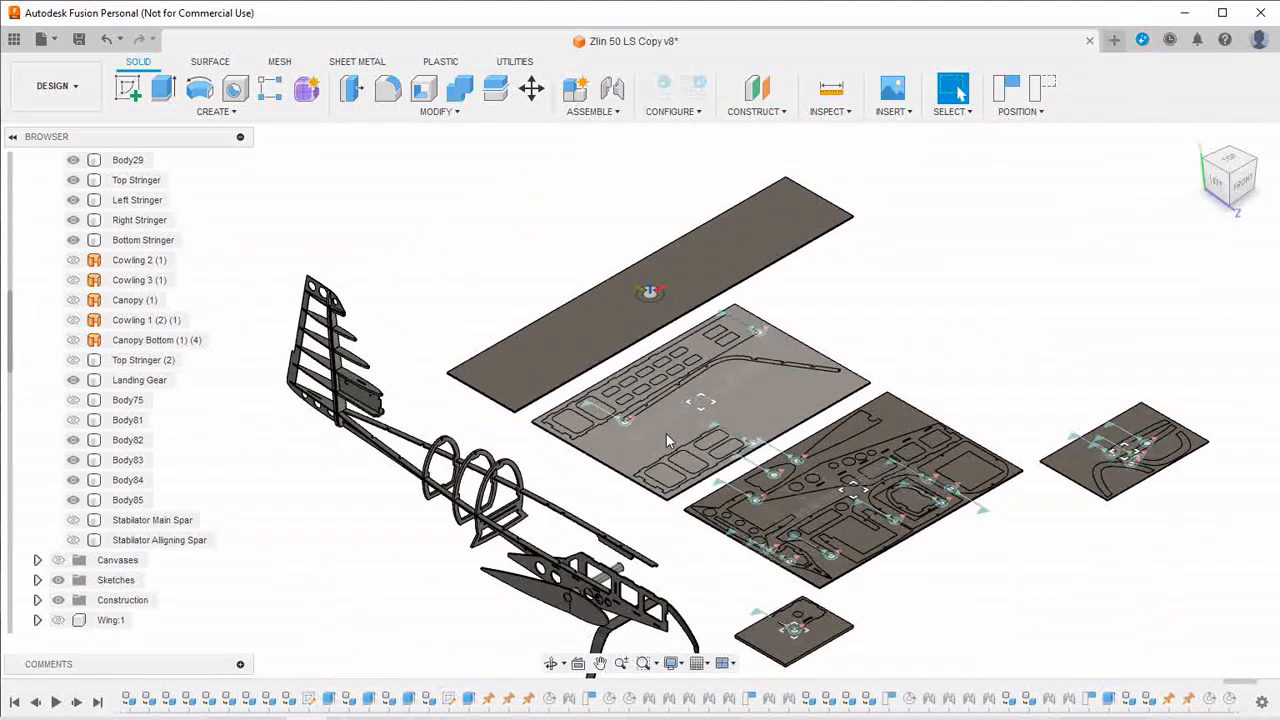
scroll(467, 631, "up", 2)
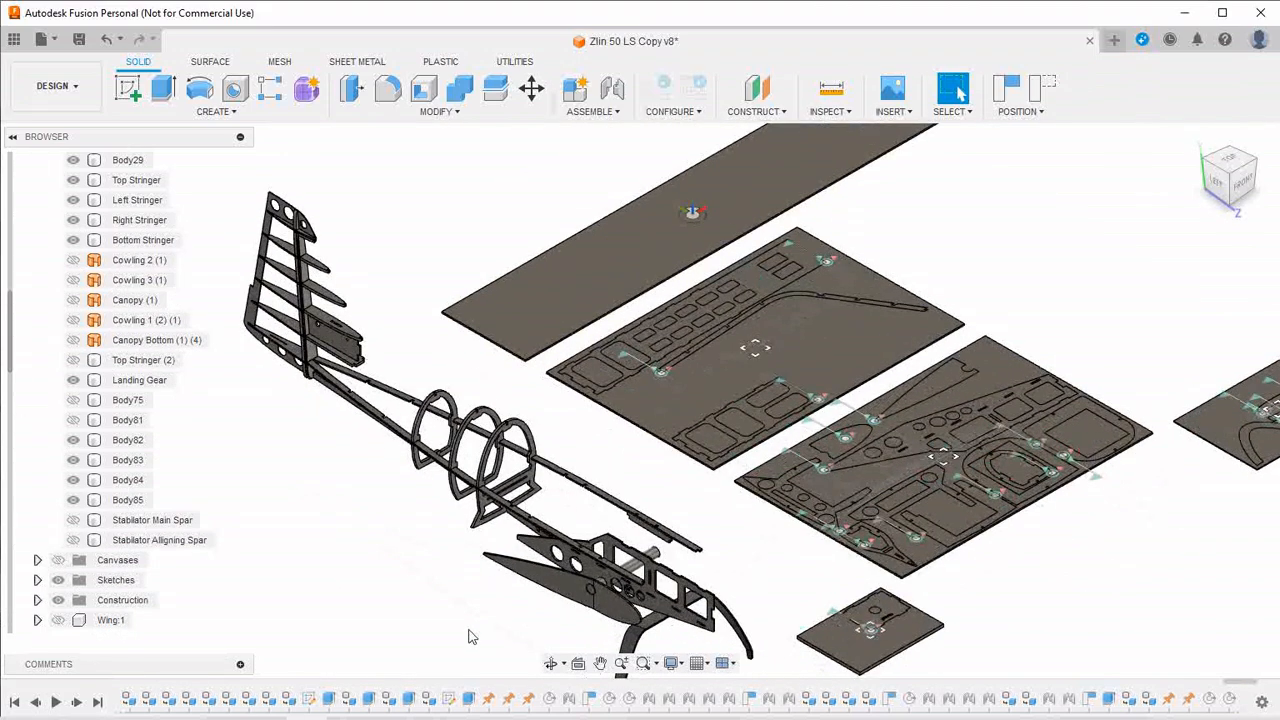
scroll(471, 637, "up", 2)
left_click(527, 488)
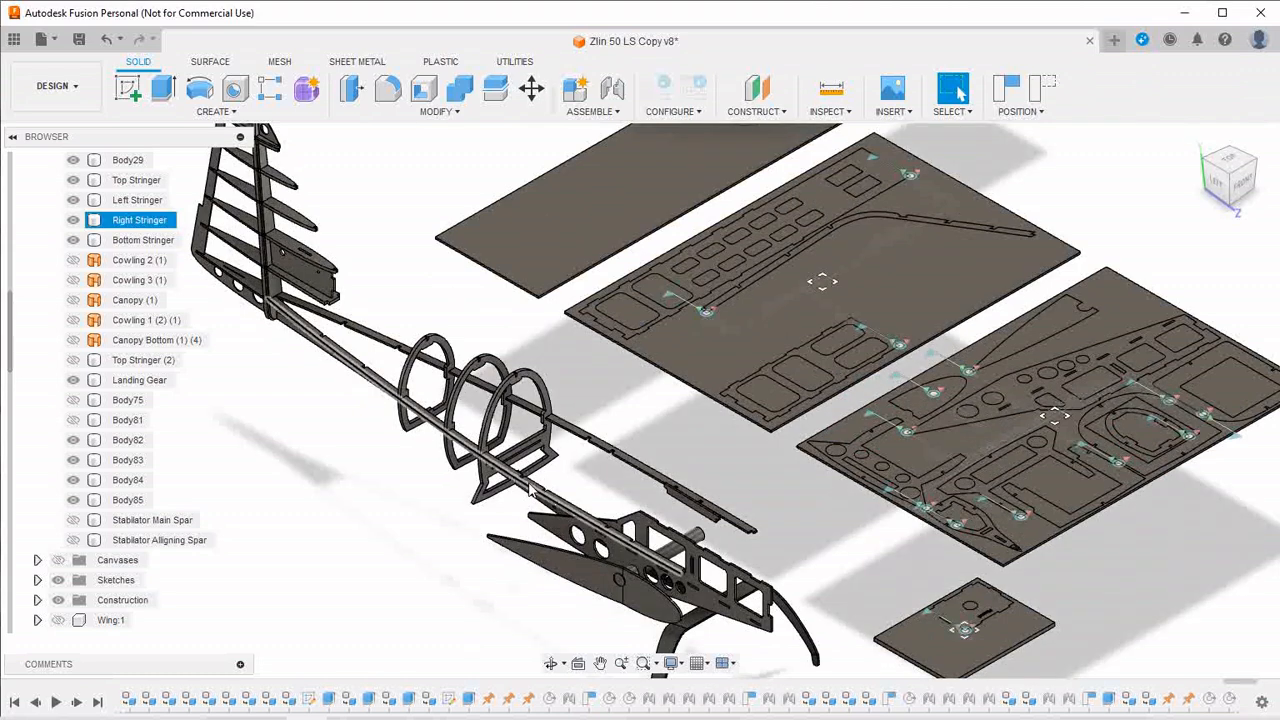
left_click(529, 485)
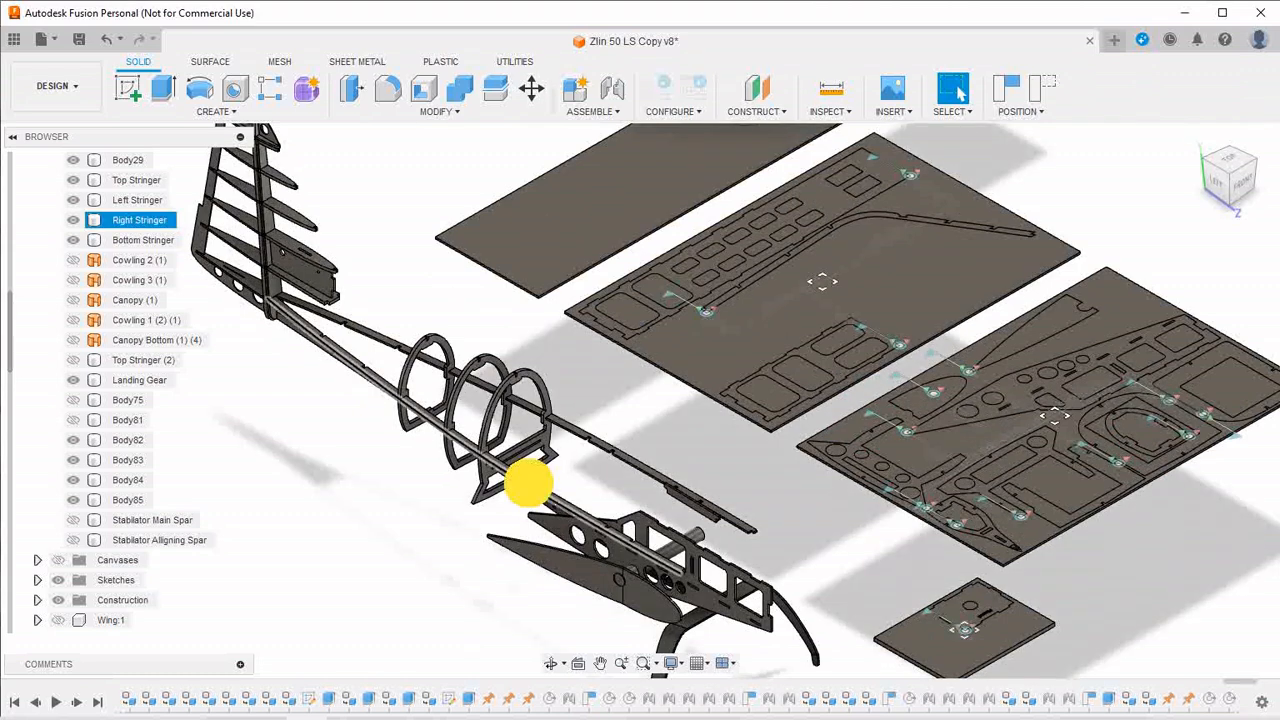
left_click(95, 222)
right_click(96, 223)
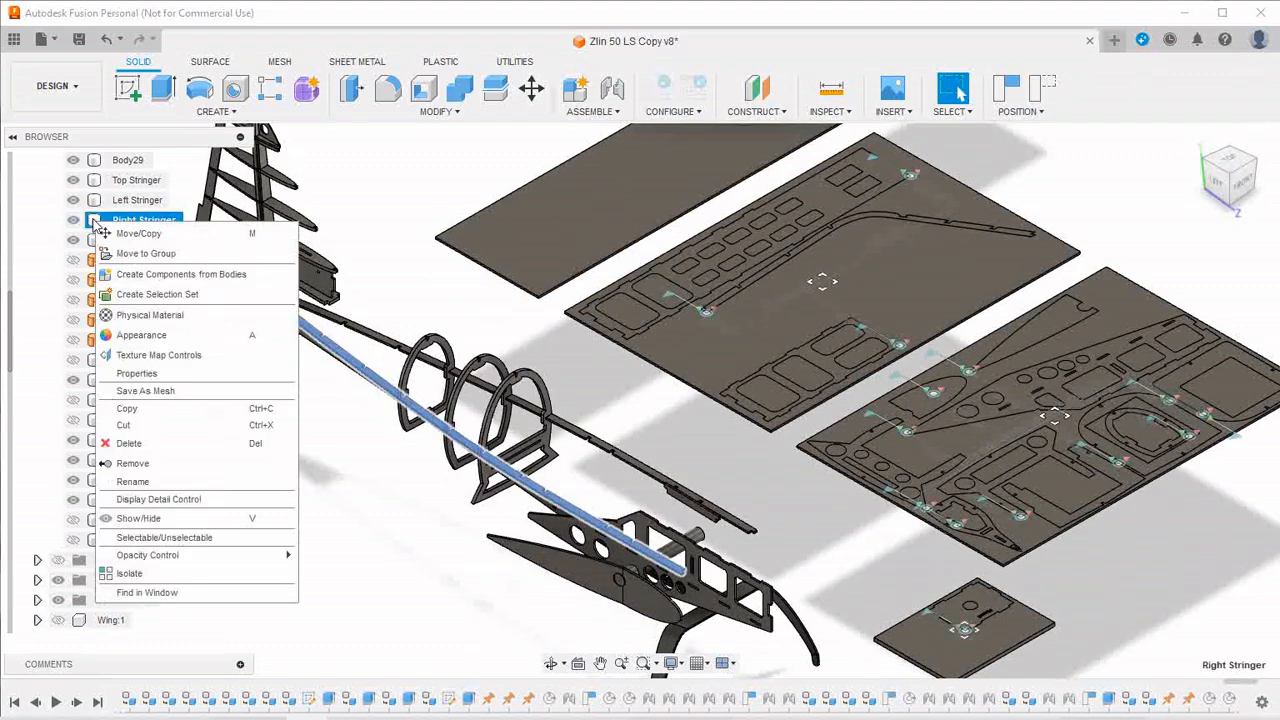
left_click(140, 272)
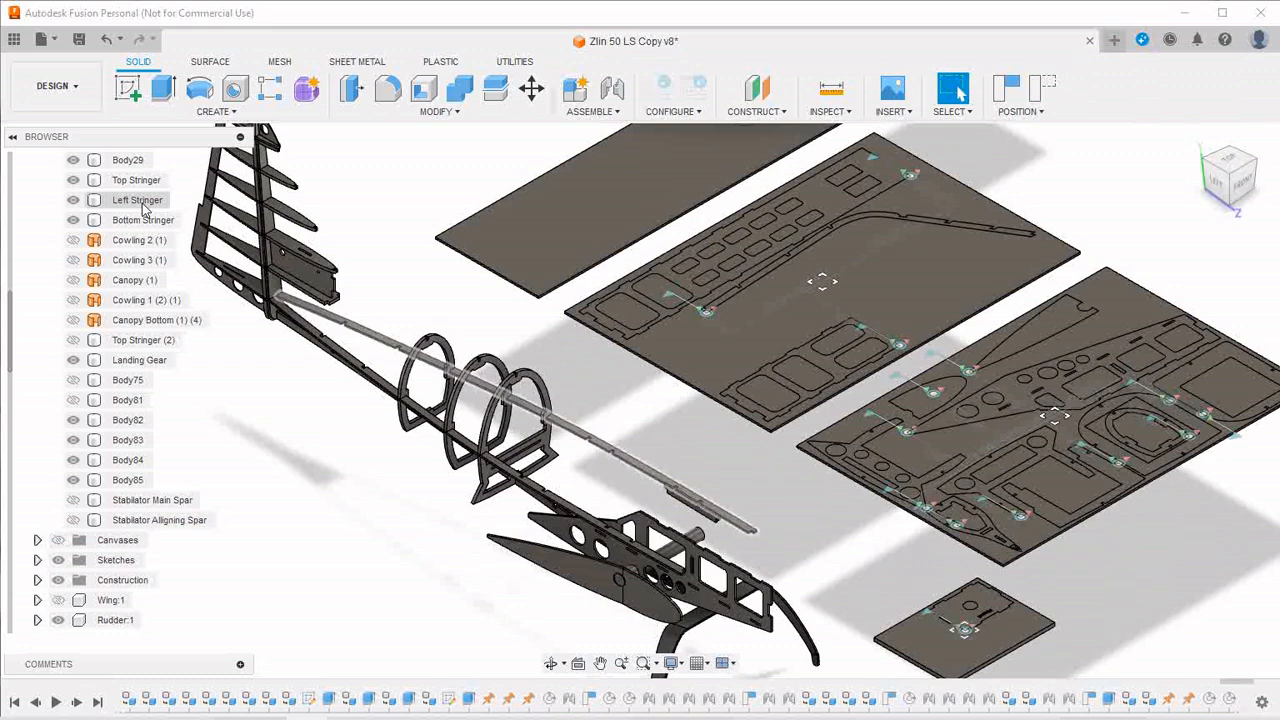
right_click(96, 205)
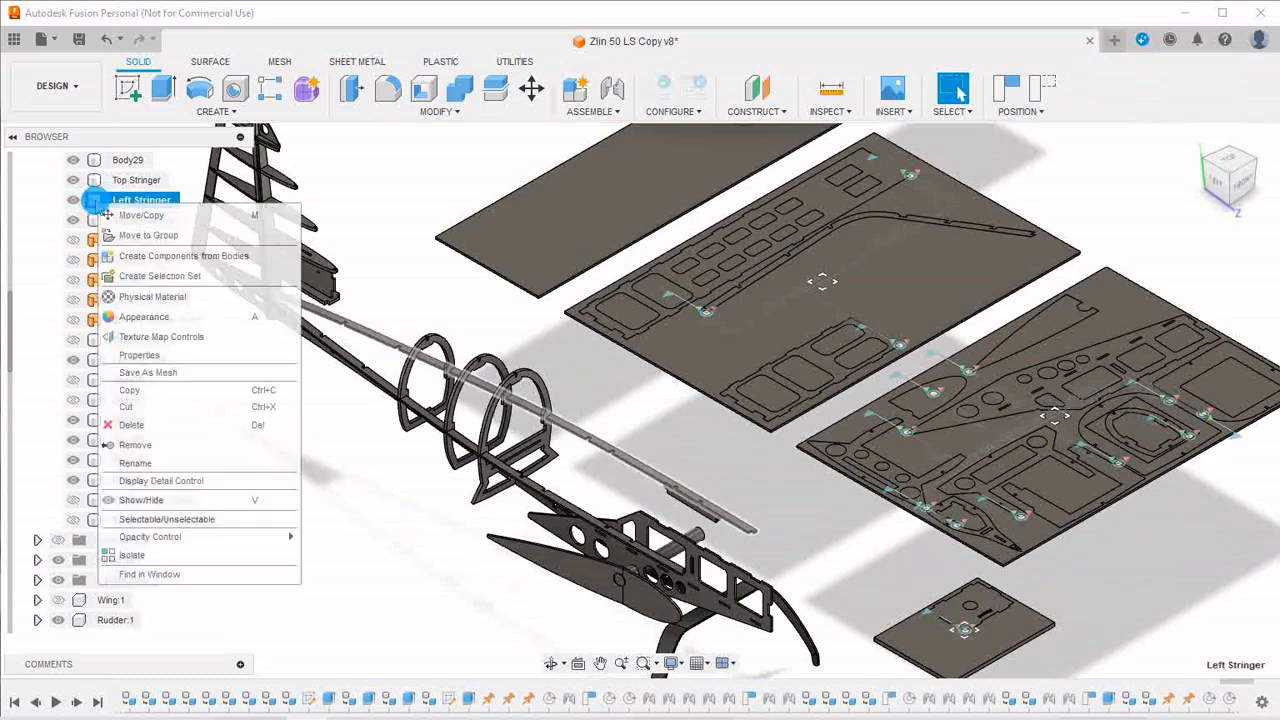
left_click(138, 257)
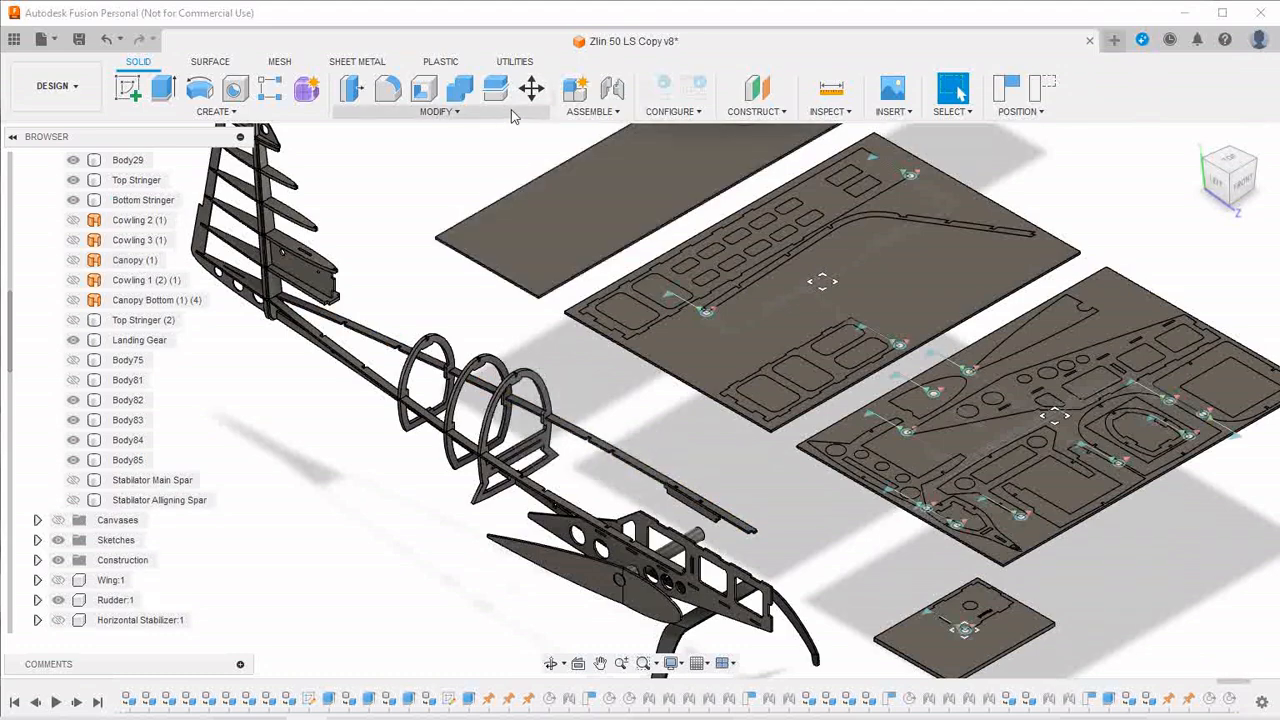
Start a joint from the broad upper face of the Right Stringer to the centre of the empty Stock 3.2 mm_2 sheet
left_click(583, 112)
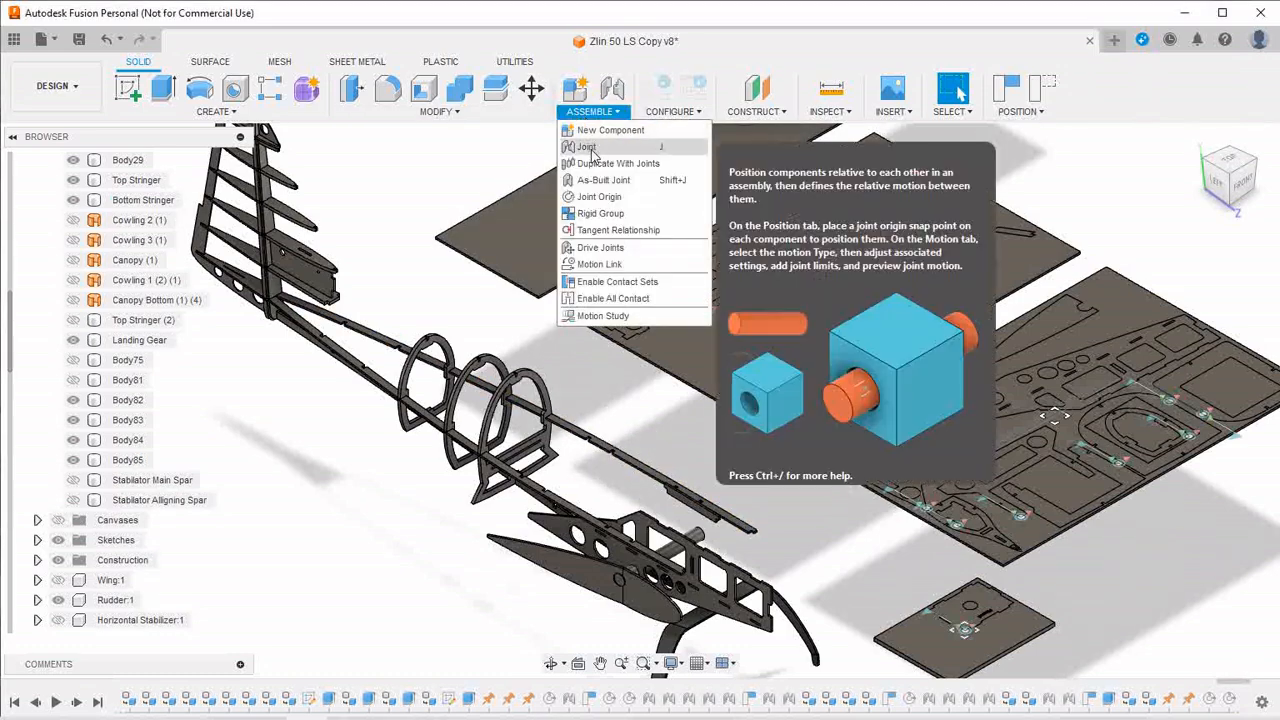
left_click(588, 148)
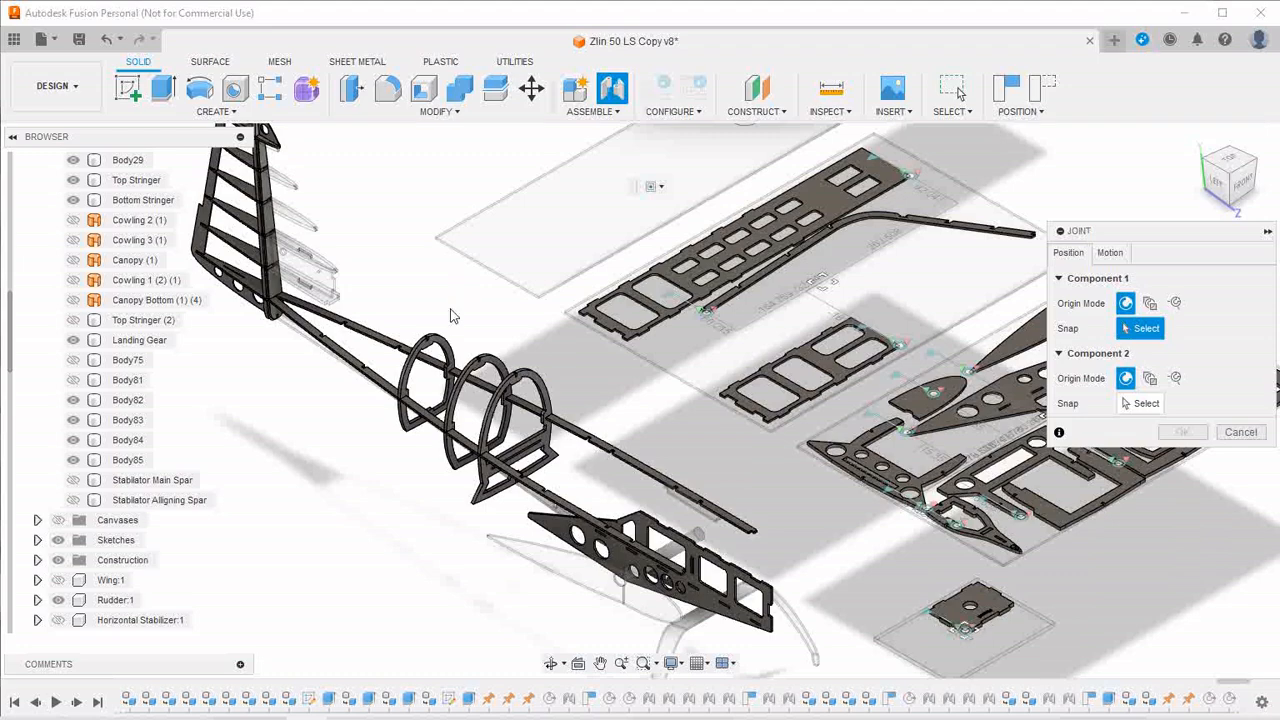
scroll(390, 382, "up", 5)
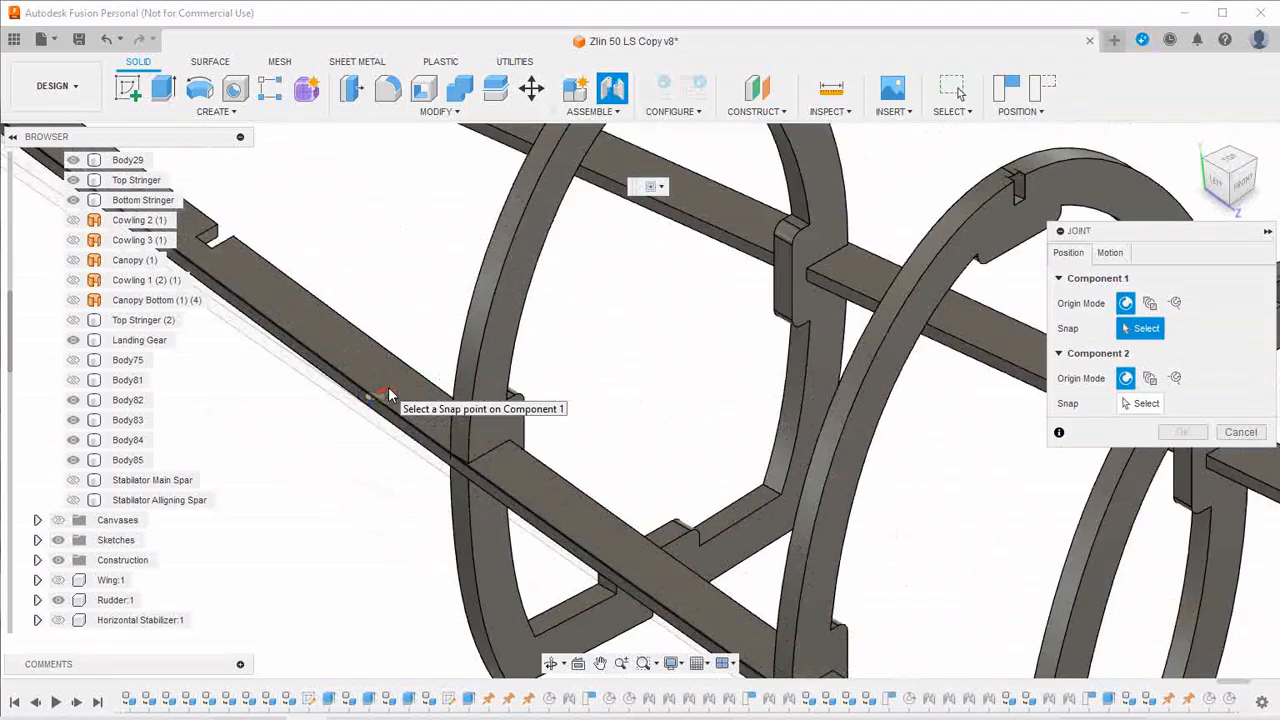
left_click(394, 381)
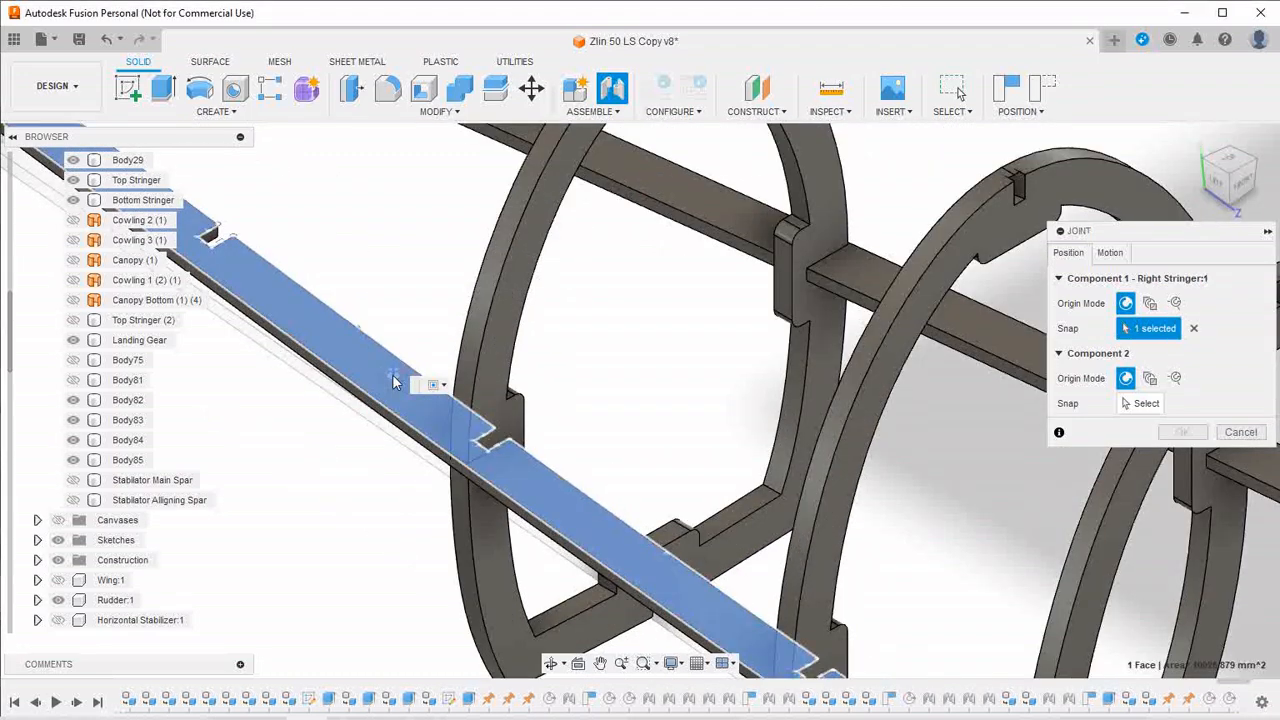
left_click(1145, 403)
scroll(588, 408, "down", 8)
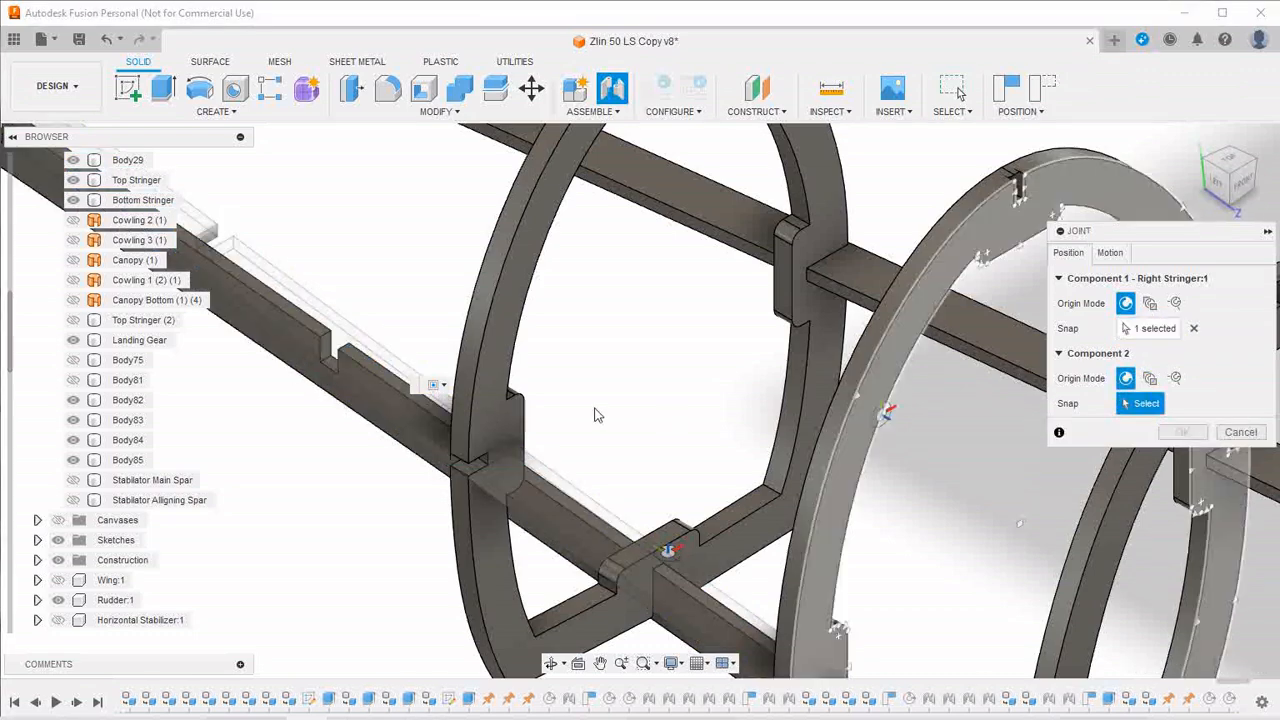
scroll(588, 410, "down", 3)
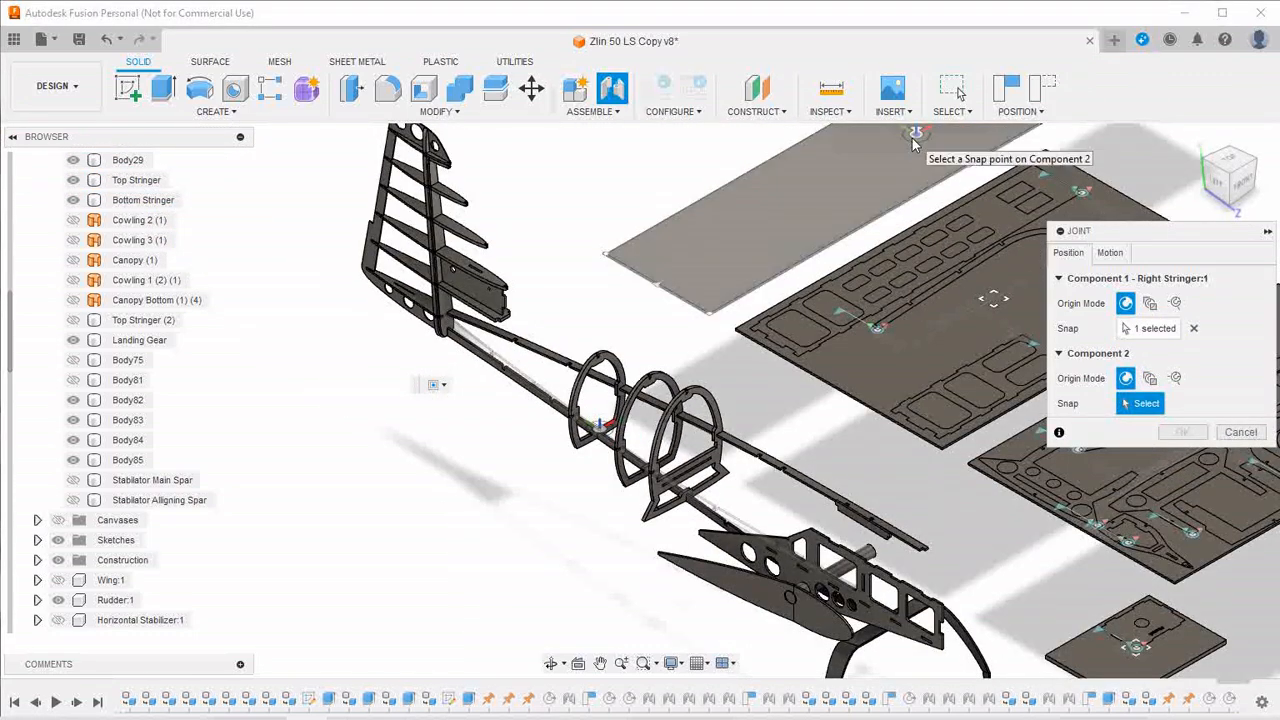
left_click(915, 137)
Reverse the flip of the Right Stringer's joint and create it at a 95-degree angle so the stringer runs lengthwise along Stock 3.2 mm_2
scroll(870, 165, "down", 5)
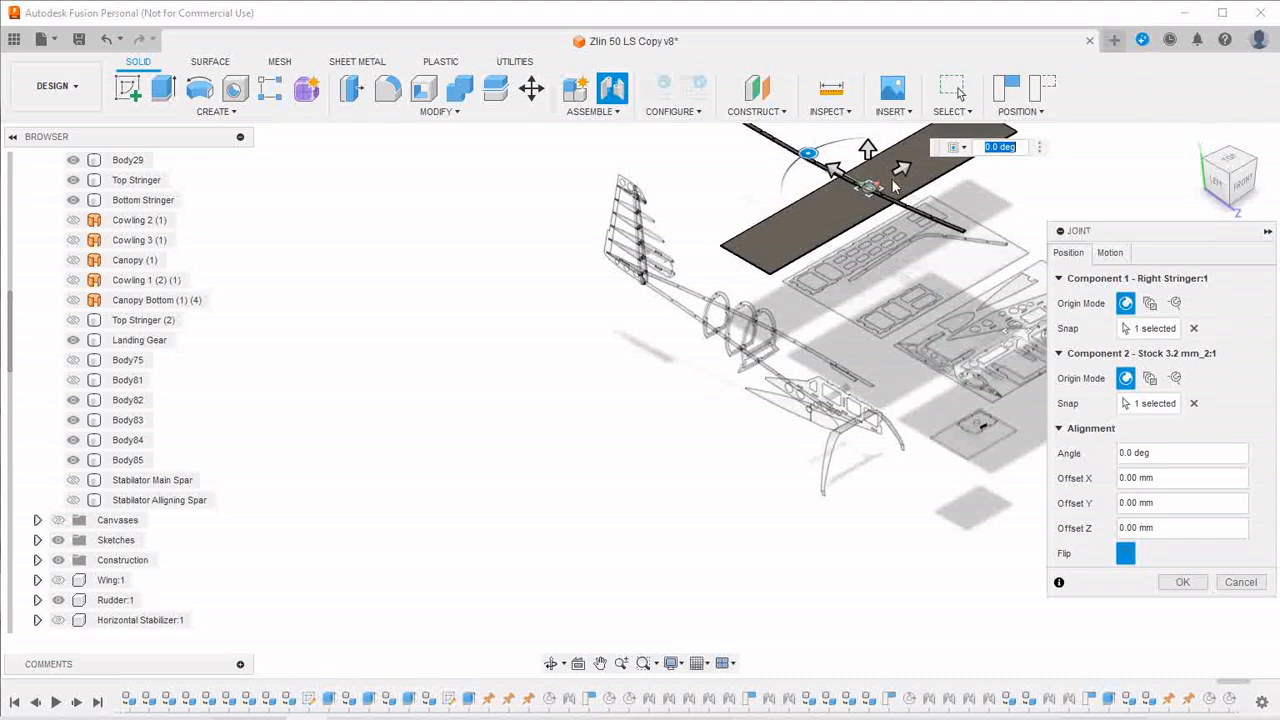
scroll(888, 182, "up", 6)
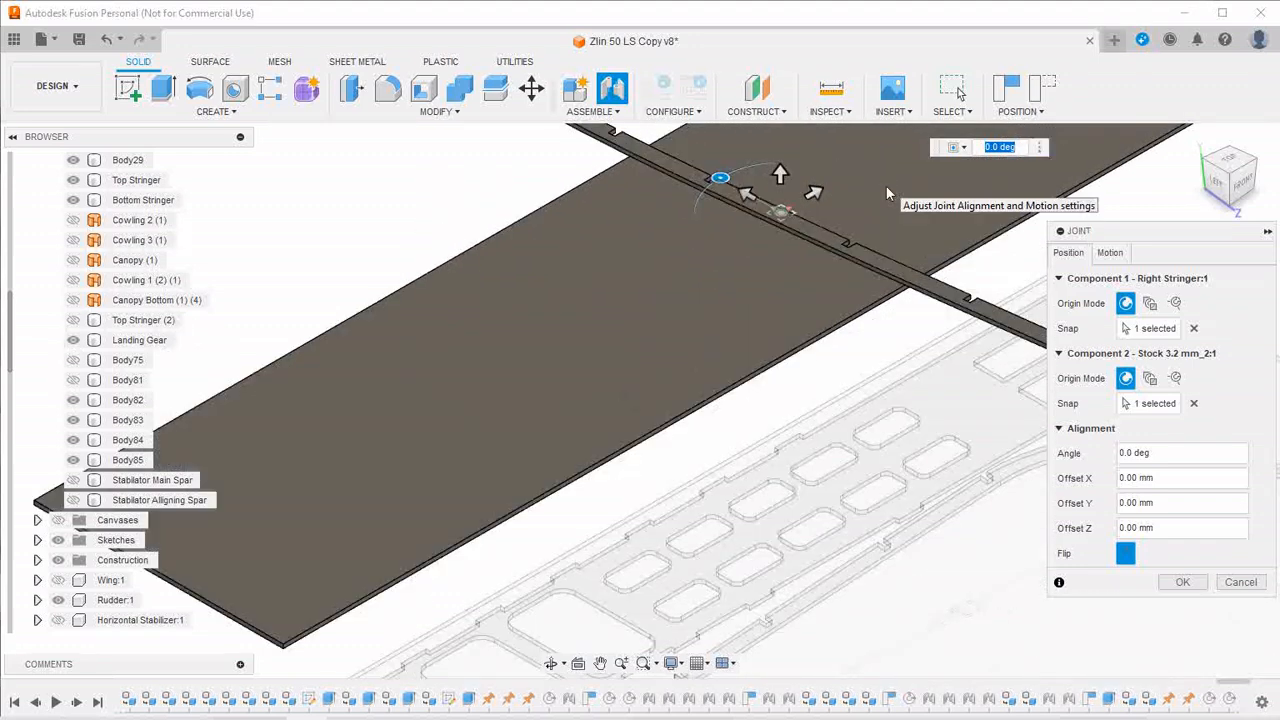
left_click_drag(720, 178, 716, 248)
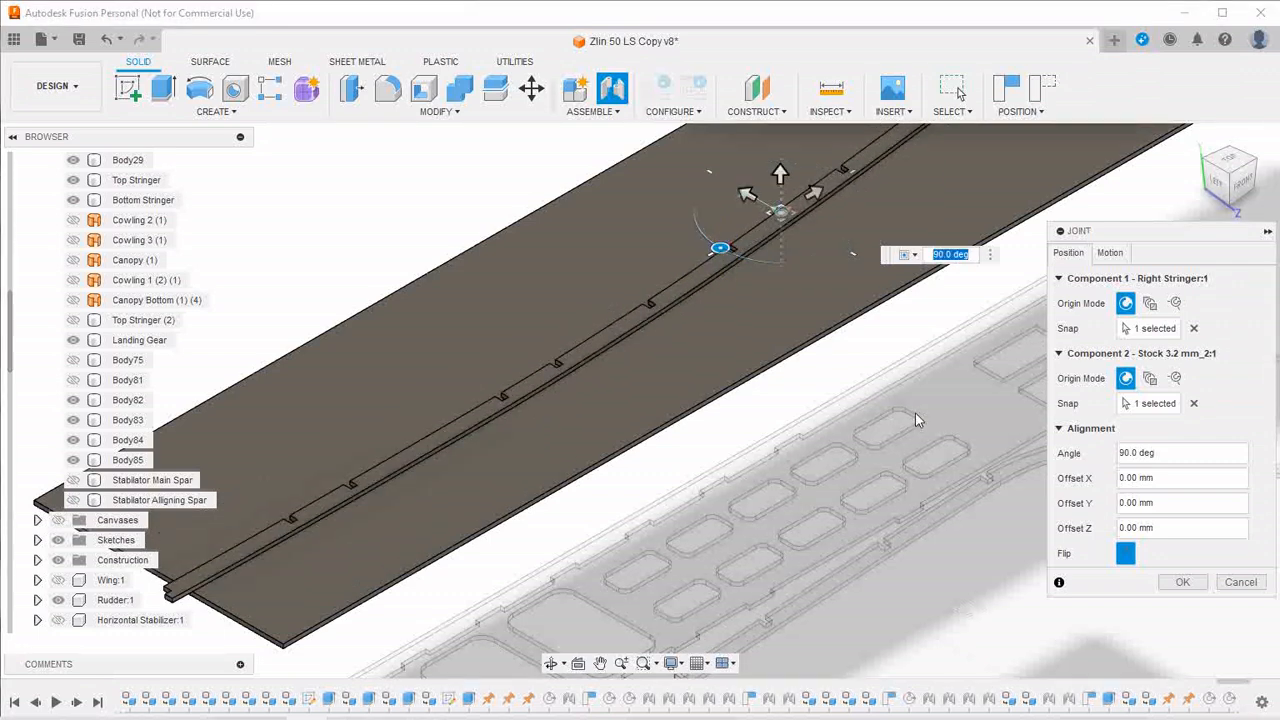
left_click(1126, 553)
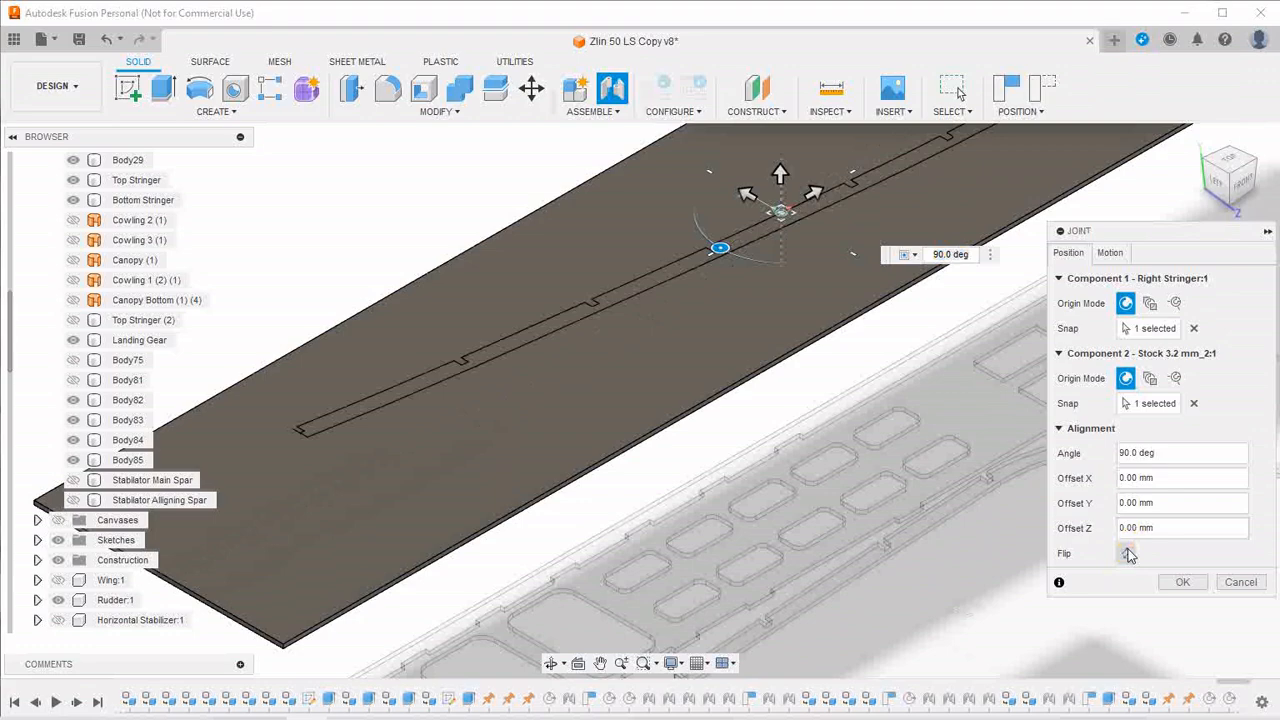
scroll(628, 385, "down", 5)
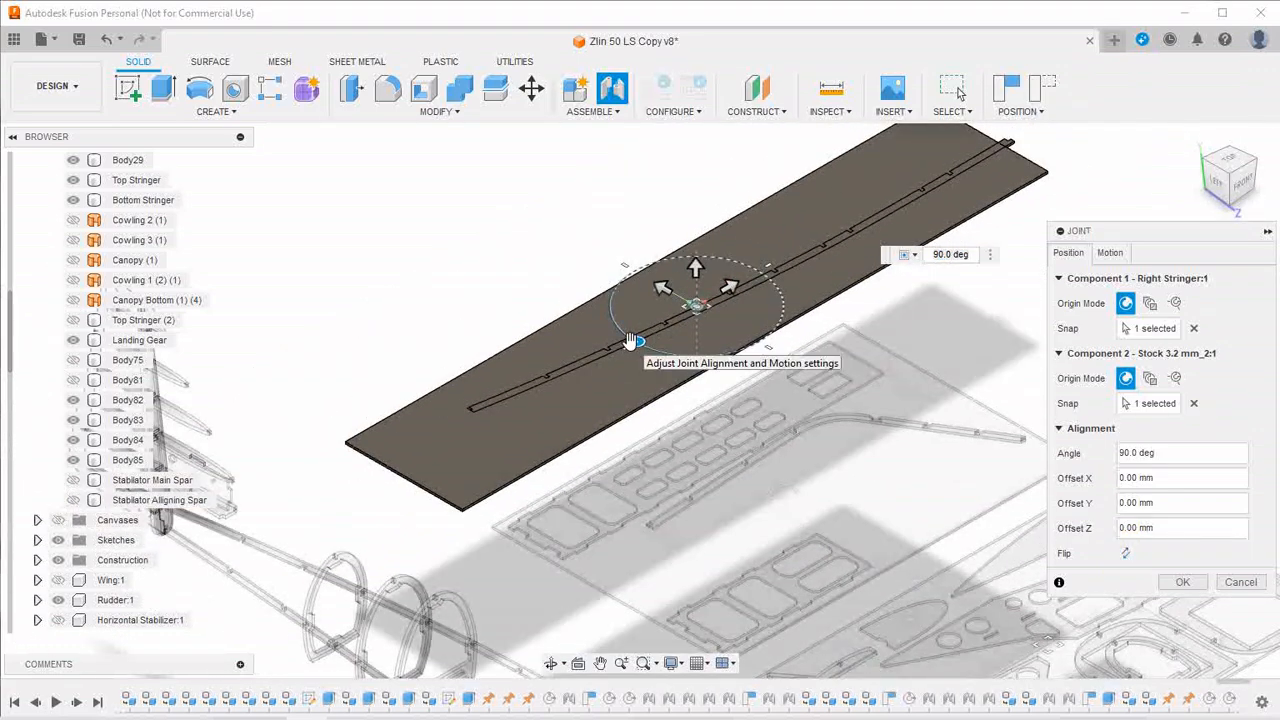
left_click_drag(631, 341, 634, 341)
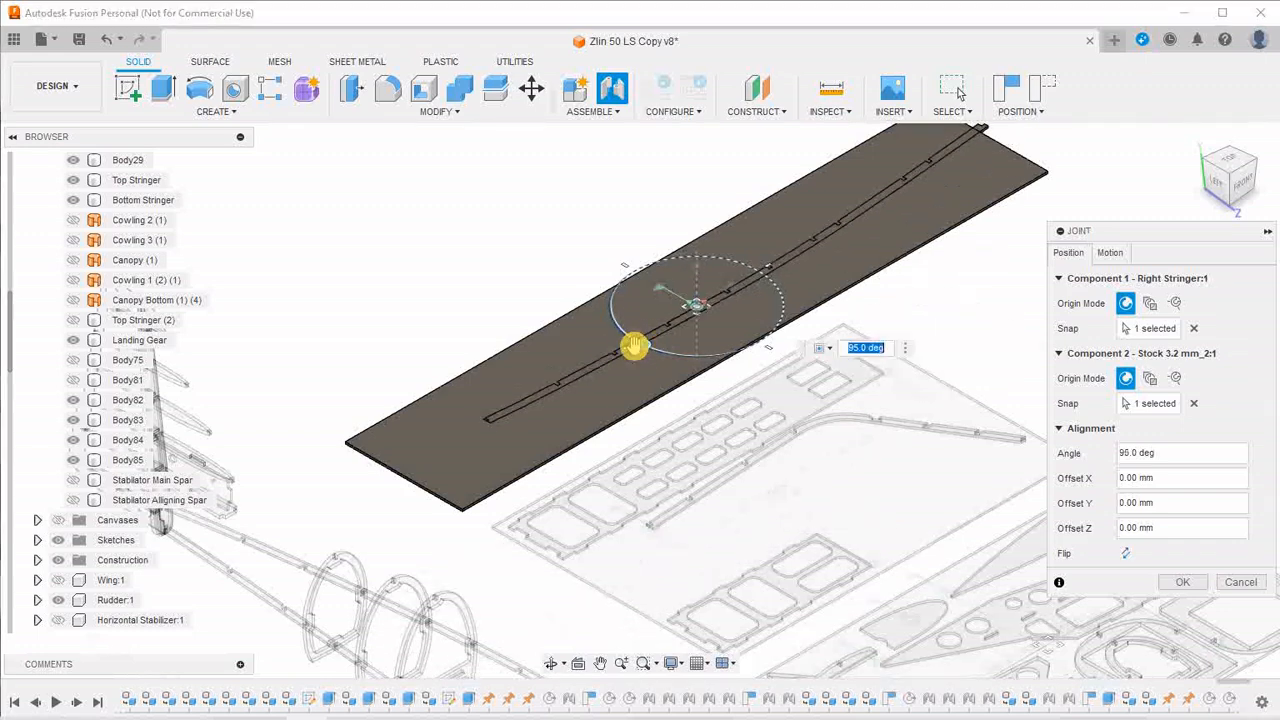
left_click(1172, 583)
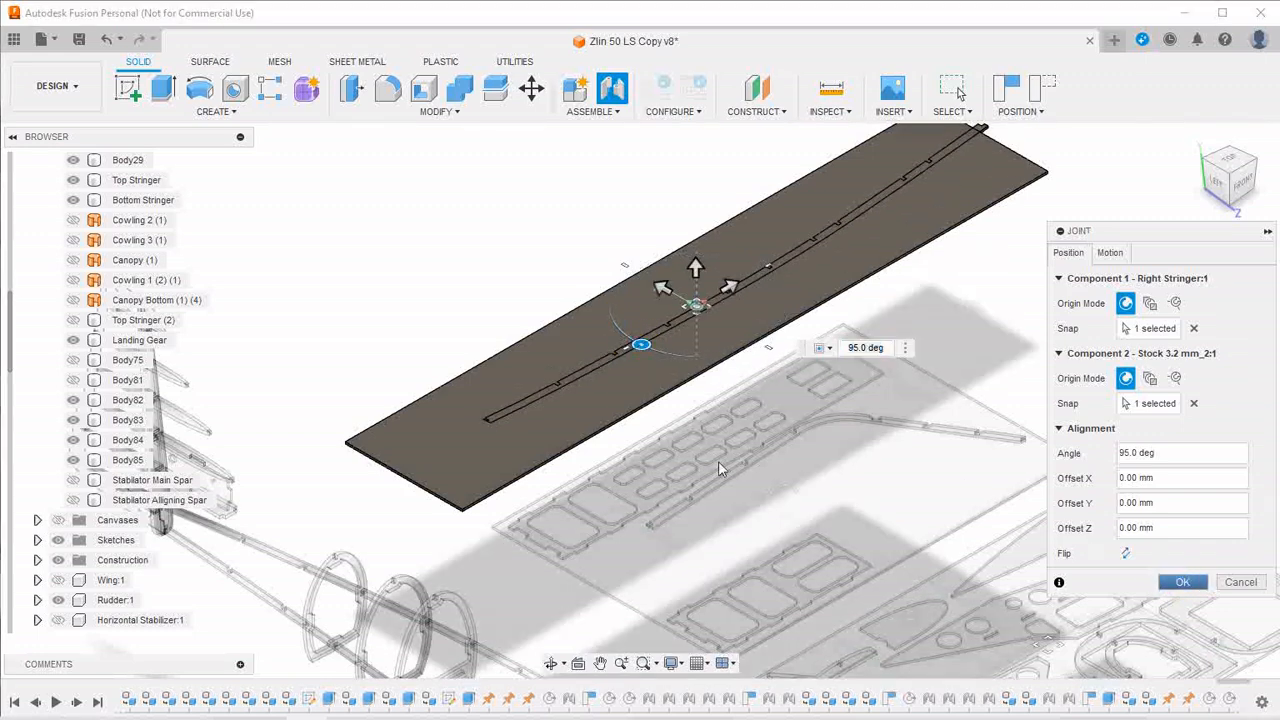
Move the Right Stringer beside the long edge of Stock 3.2 mm_2 that faces the Stock 3.2 mm_1 sheet
mouse_move(578, 387)
left_mouse_down()
mouse_move(571, 423)
mouse_move(543, 443)
mouse_move(560, 452)
left_mouse_up()
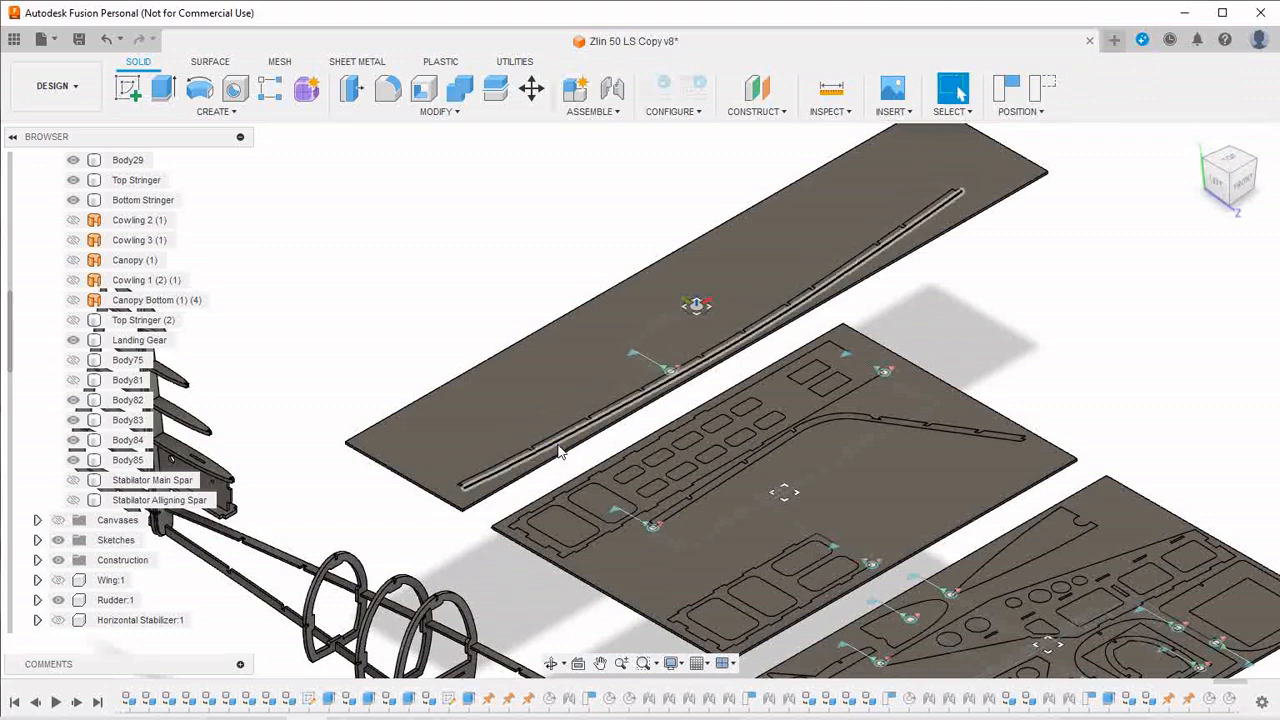
scroll(454, 413, "down", 5)
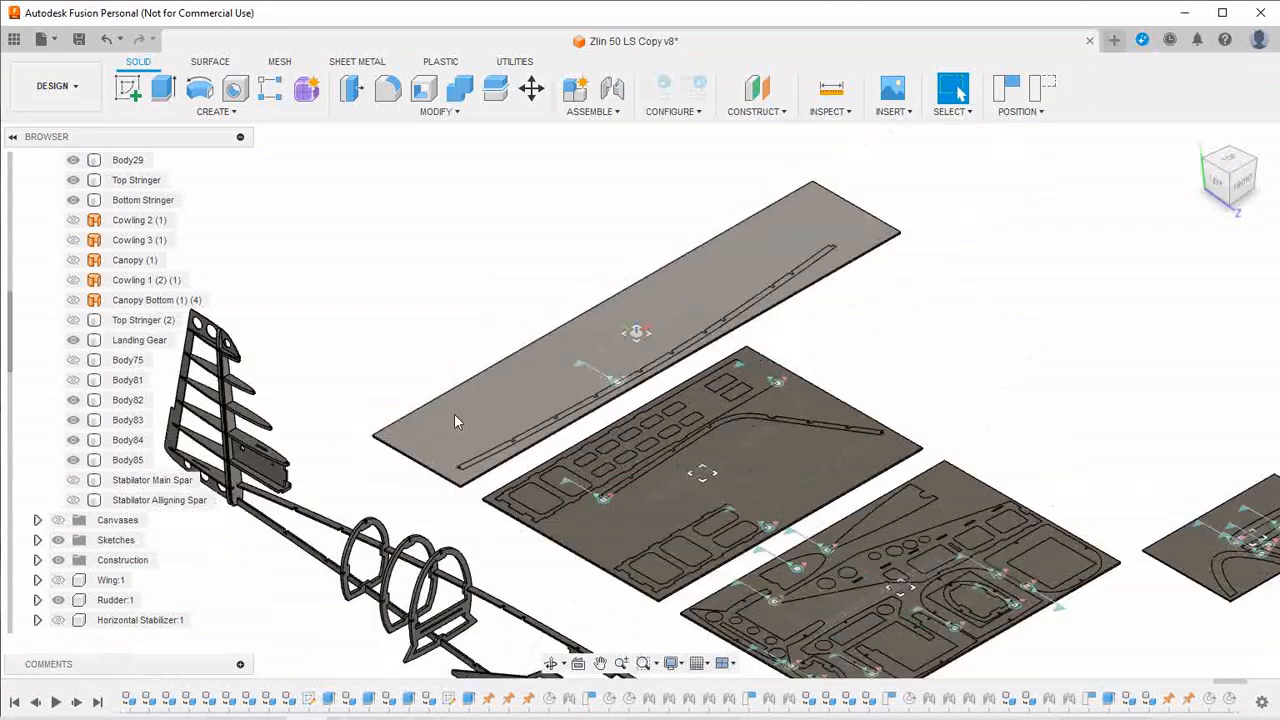
Start a joint from the broad upper face of the Left Stringer to the centre of the Stock 3.2 mm_2 sheet
left_click(587, 111)
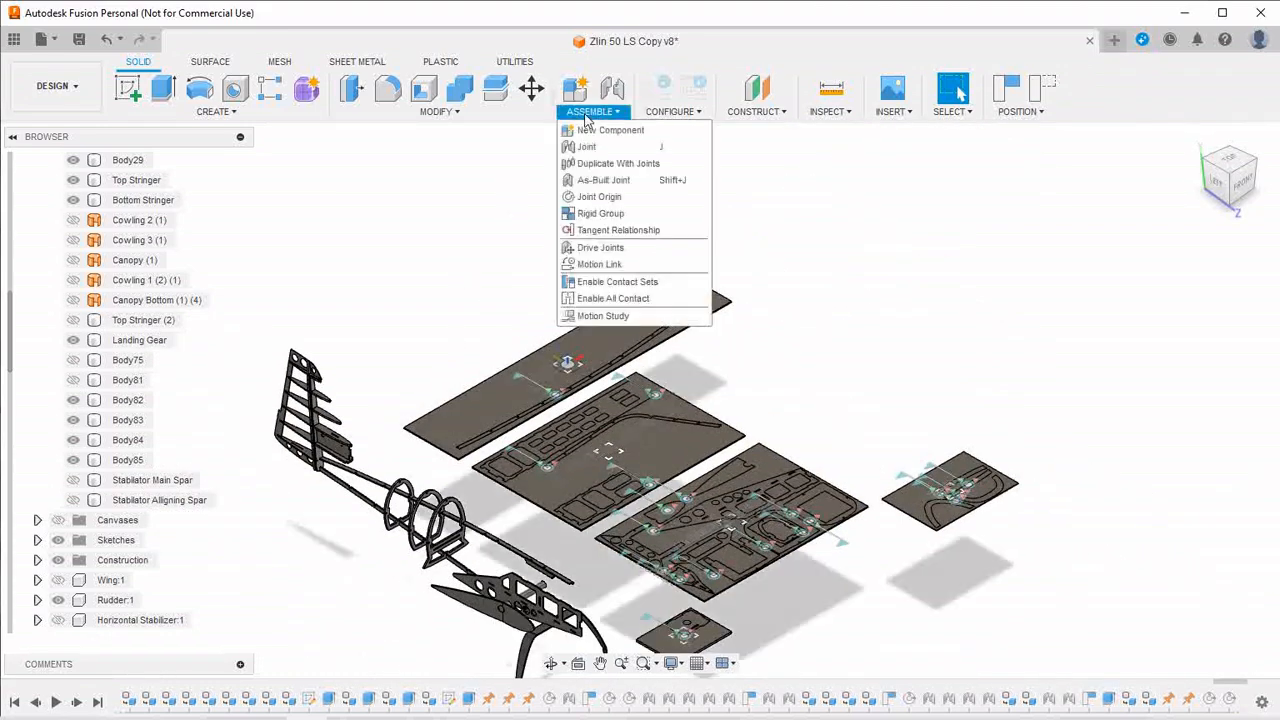
left_click(592, 143)
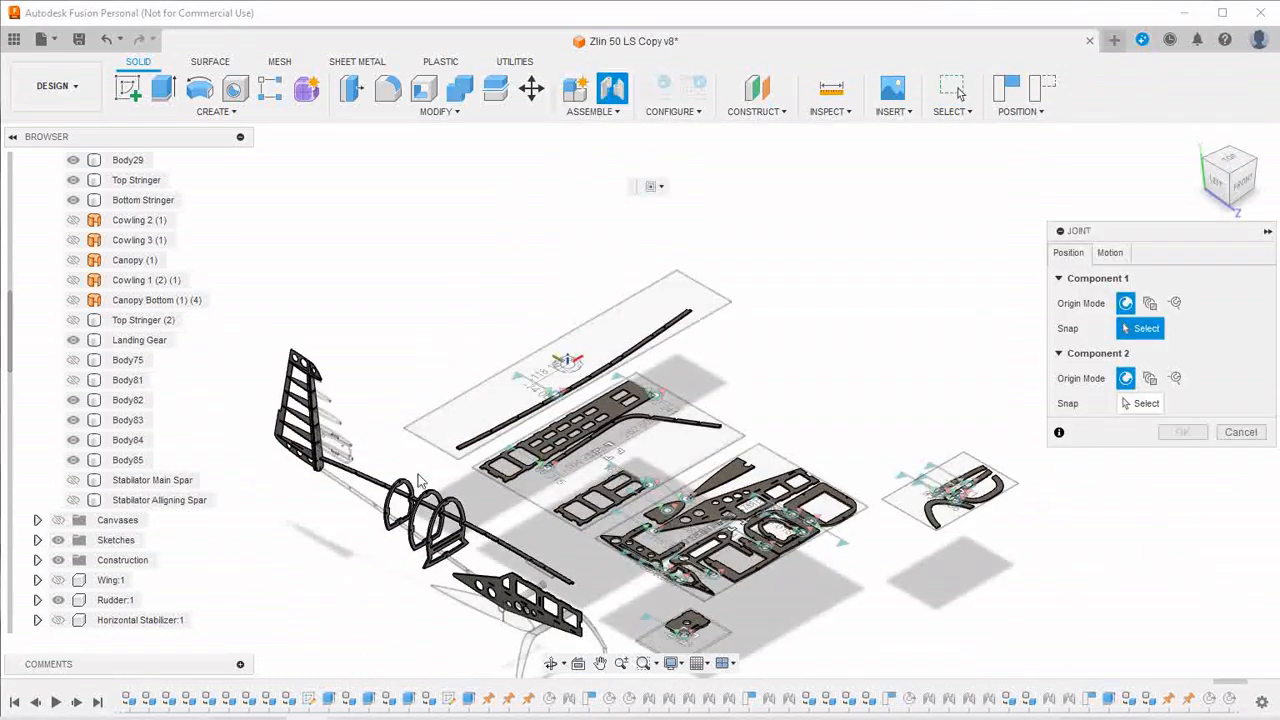
scroll(420, 482, "up", 10)
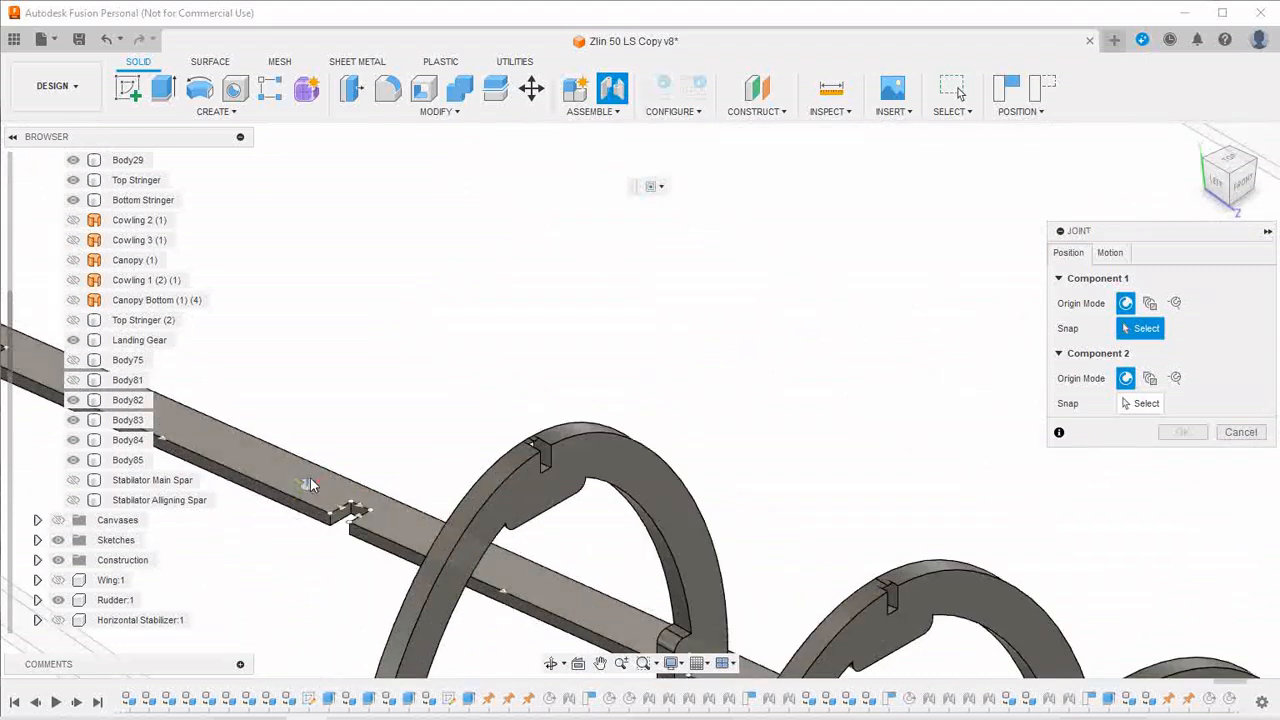
left_click(310, 485)
scroll(522, 382, "down", 3)
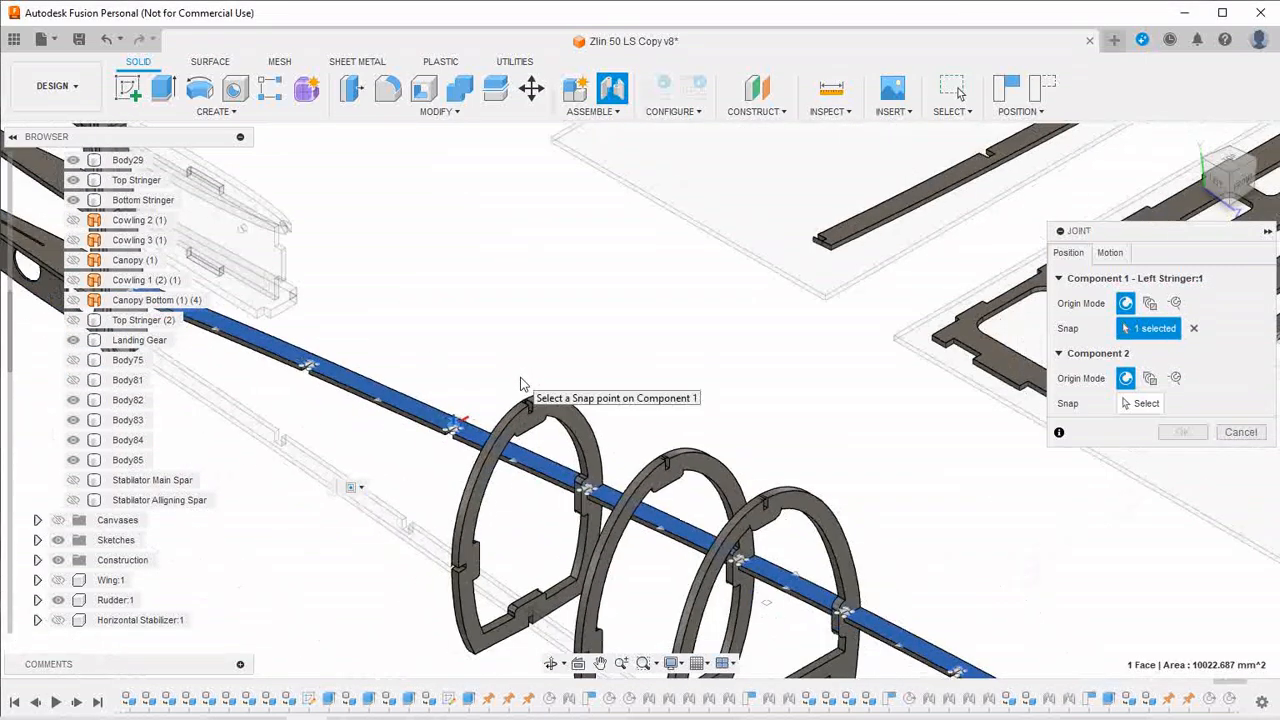
scroll(668, 316, "down", 2)
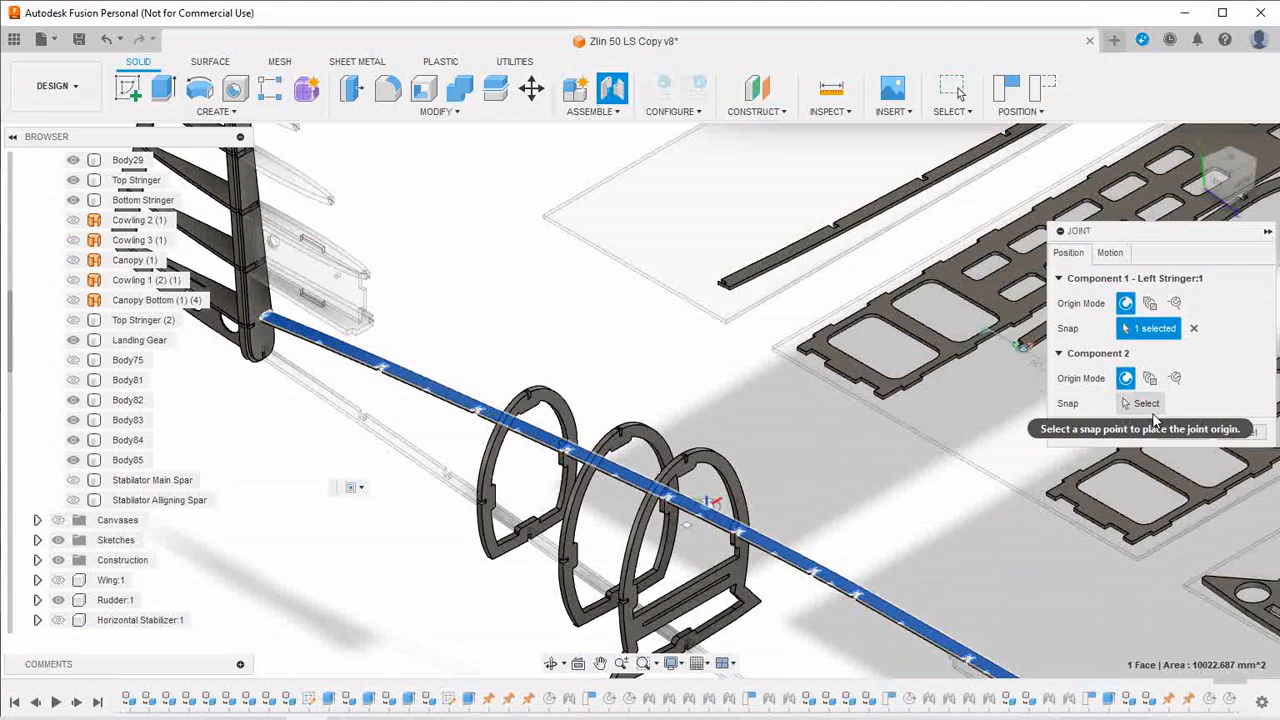
left_click(1147, 404)
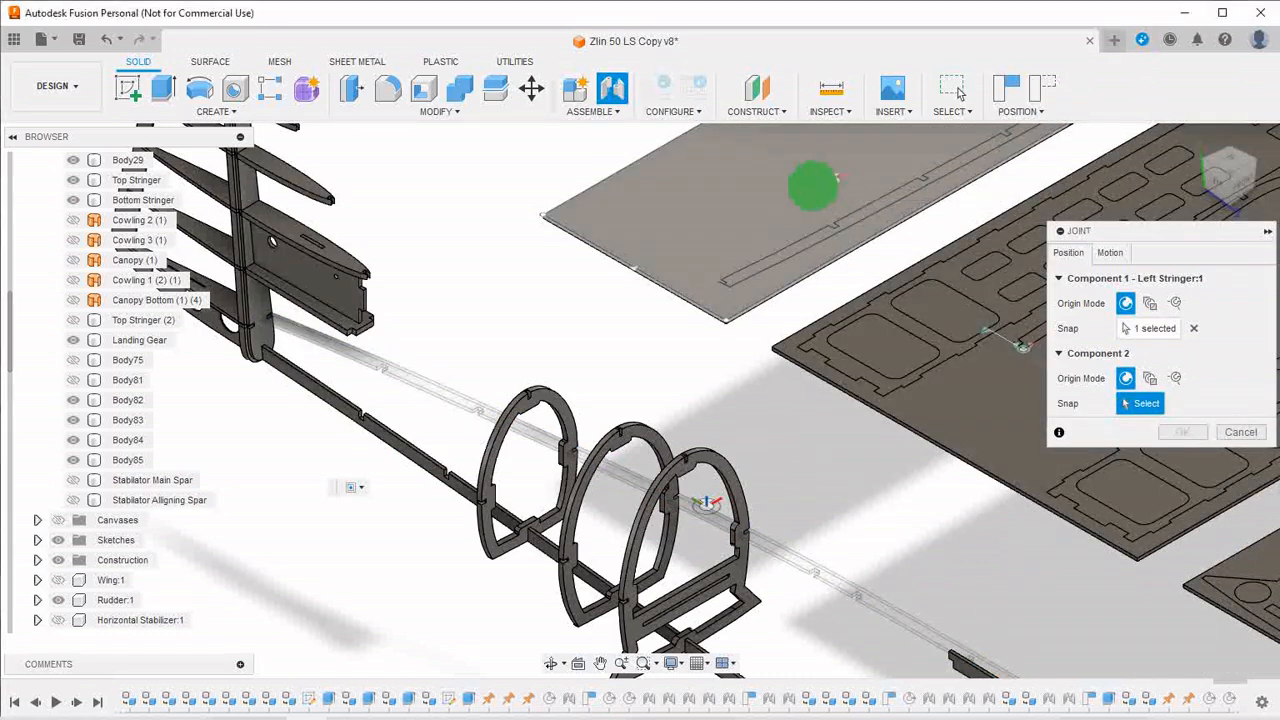
middle_click_drag(814, 186, 723, 347)
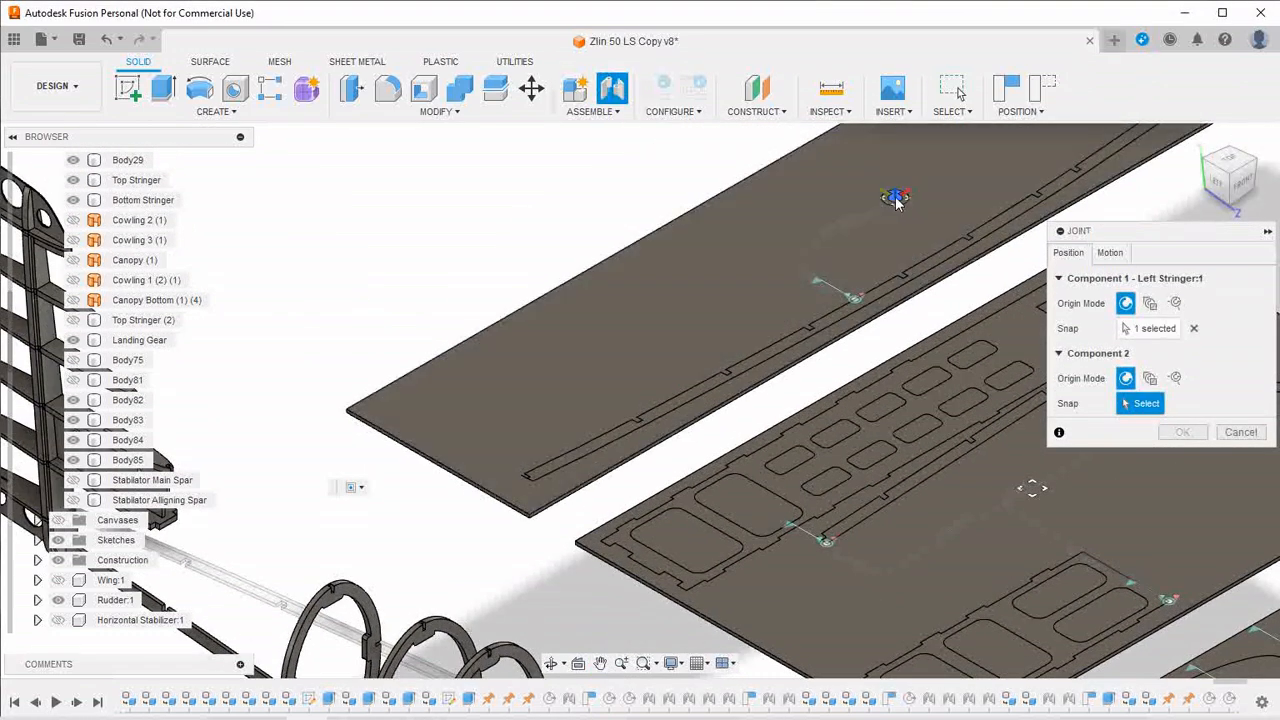
left_click(894, 197)
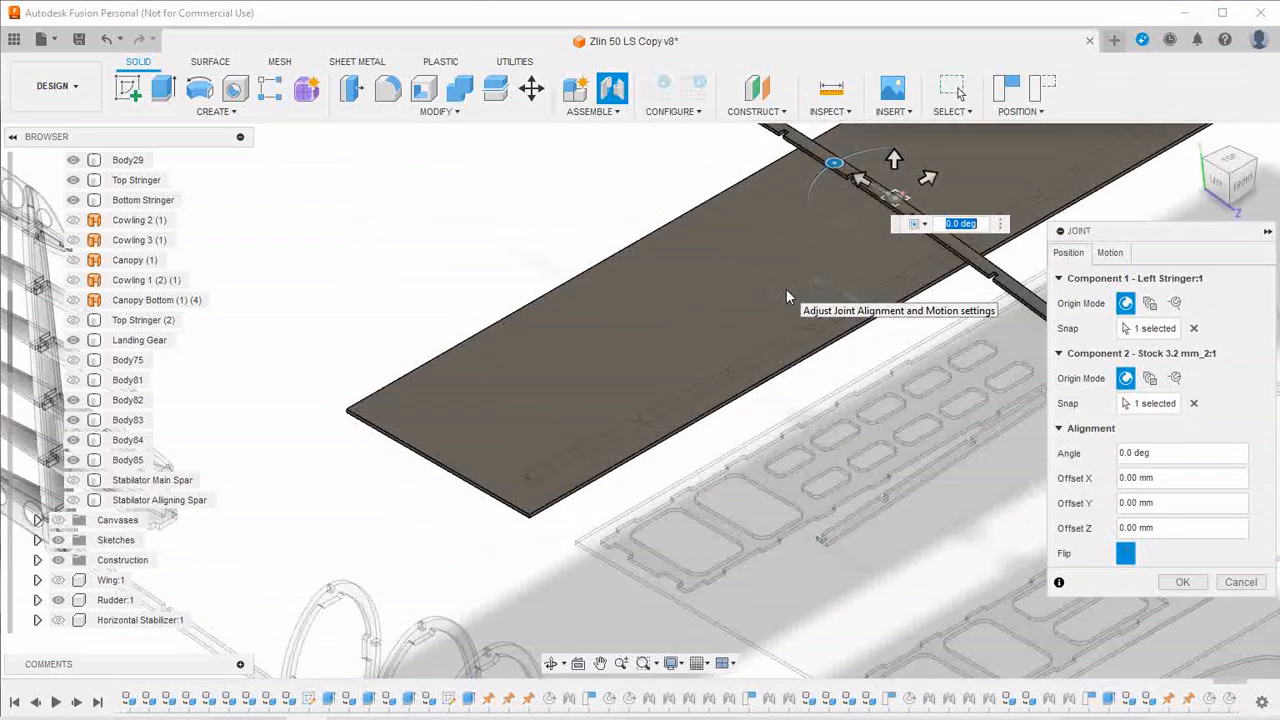
Reverse the flip of the Left Stringer's joint and create it at a -95-degree angle so the stringer runs lengthwise along the sheet
left_click_drag(834, 163, 942, 162)
scroll(725, 350, "down", 3)
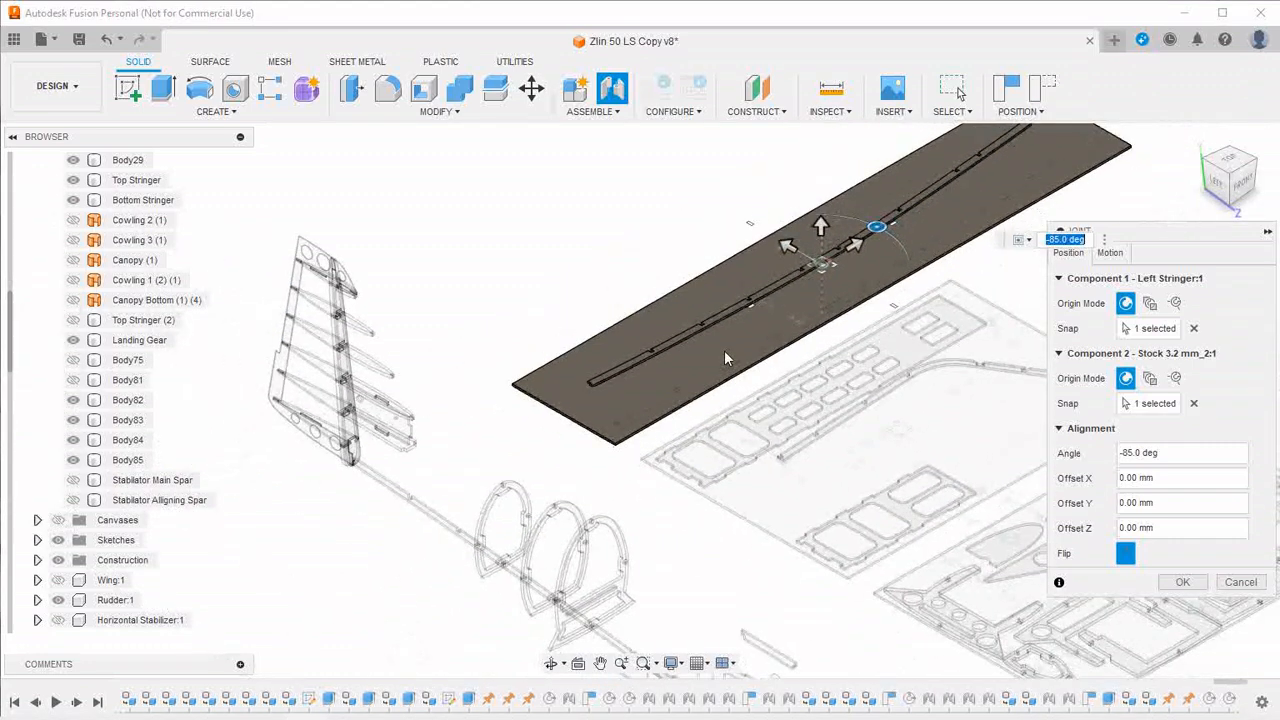
left_click(1125, 555)
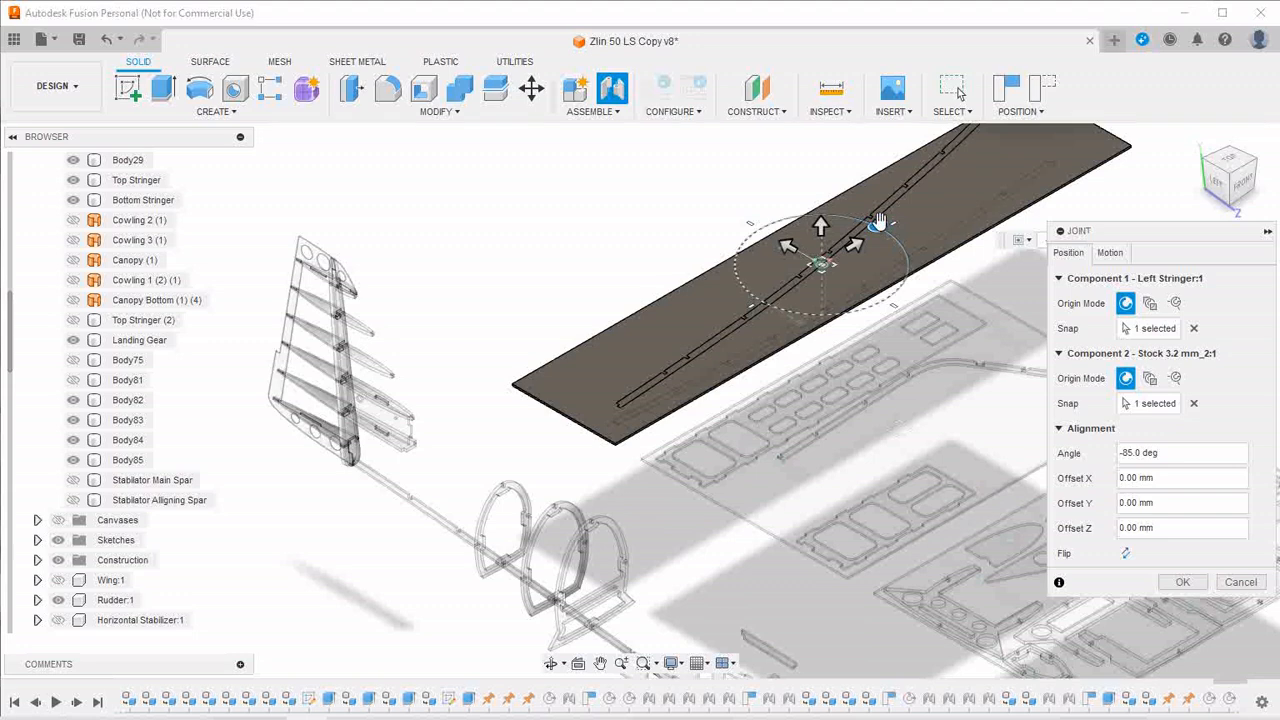
left_click_drag(878, 222, 885, 232)
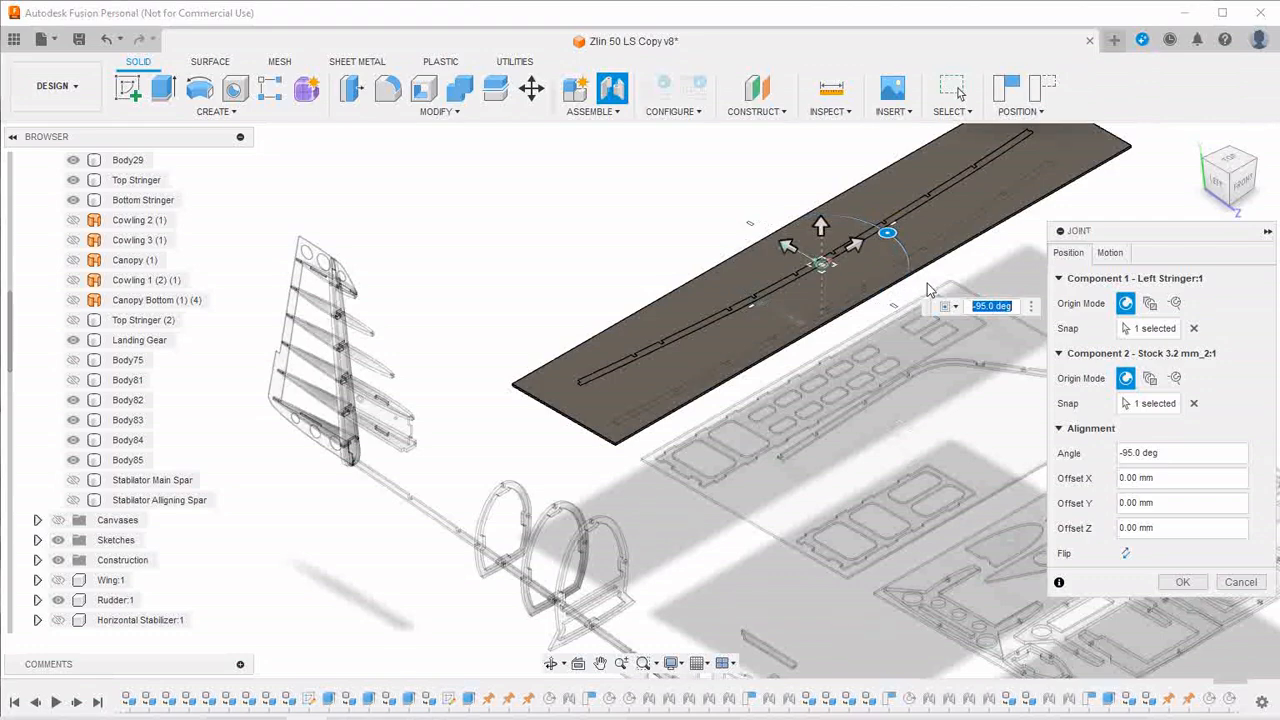
scroll(662, 331, "up", 2)
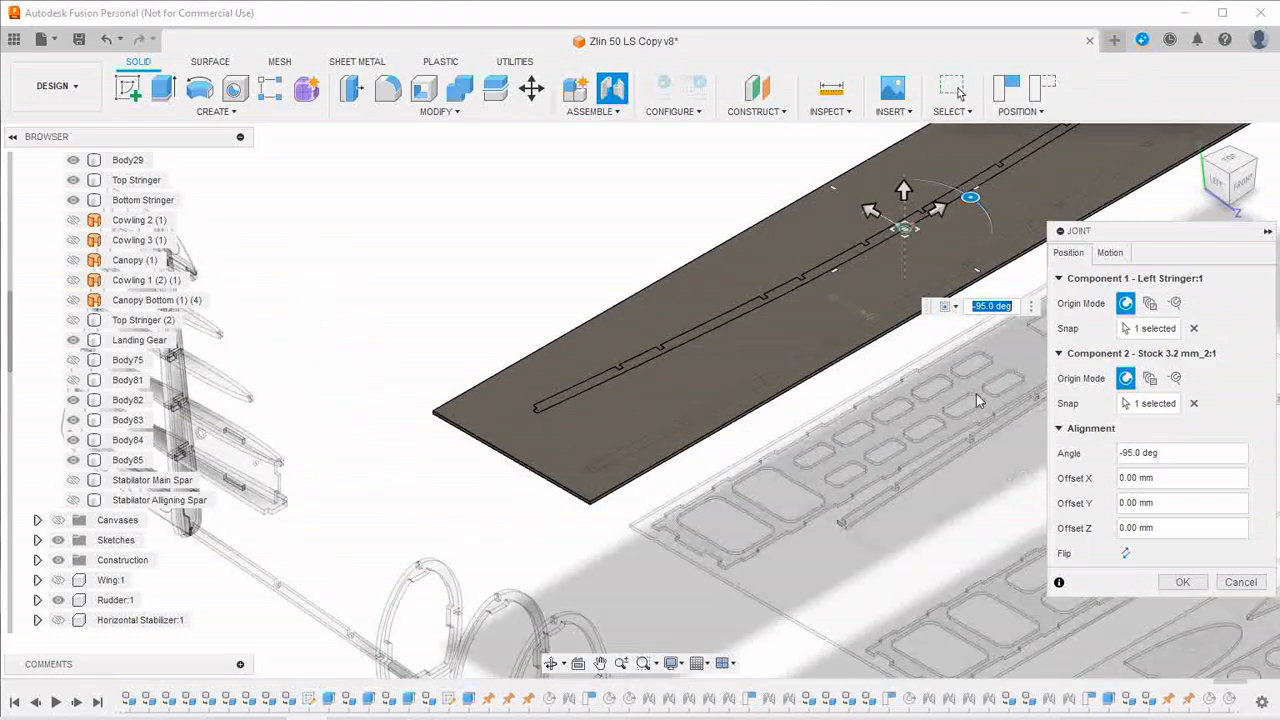
left_click(1176, 582)
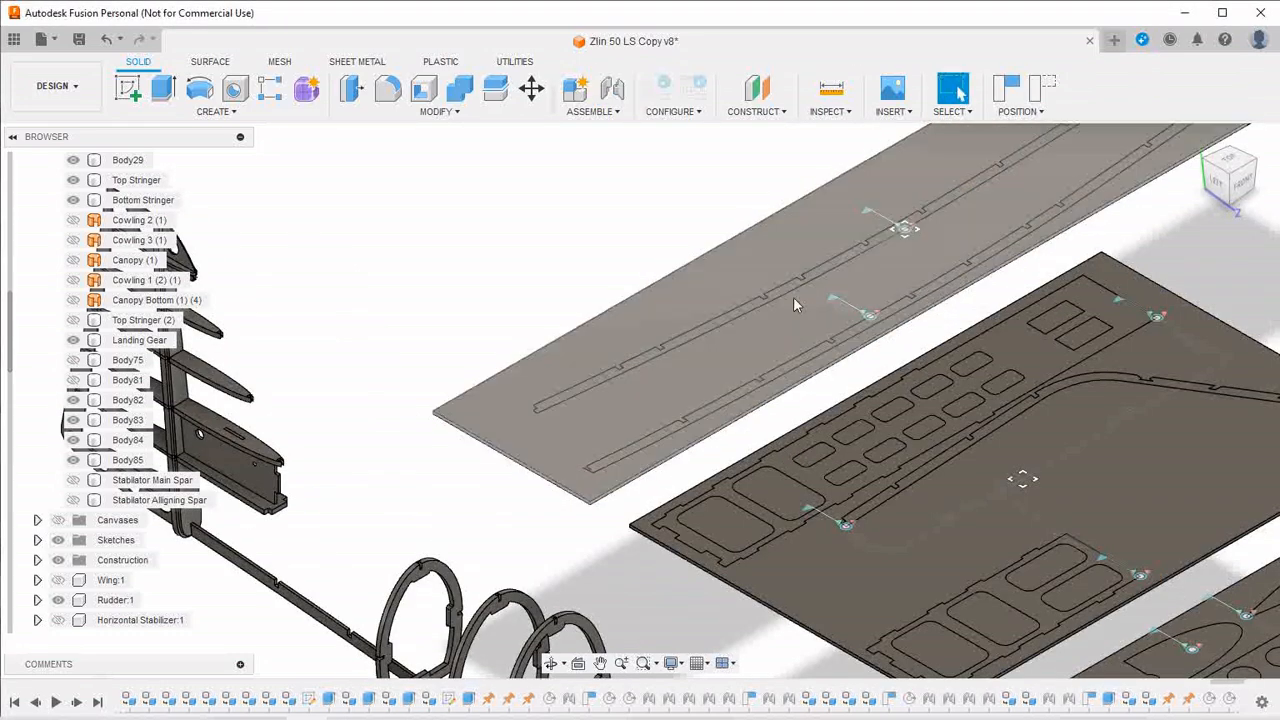
Move the Left Stringer close alongside the Right Stringer on Stock 3.2 mm_2
left_click_drag(776, 300, 790, 342)
mouse_move(687, 306)
middle_mouse_down()
mouse_move(609, 254)
mouse_move(437, 391)
mouse_move(447, 360)
middle_mouse_up()
scroll(571, 434, "down", 5)
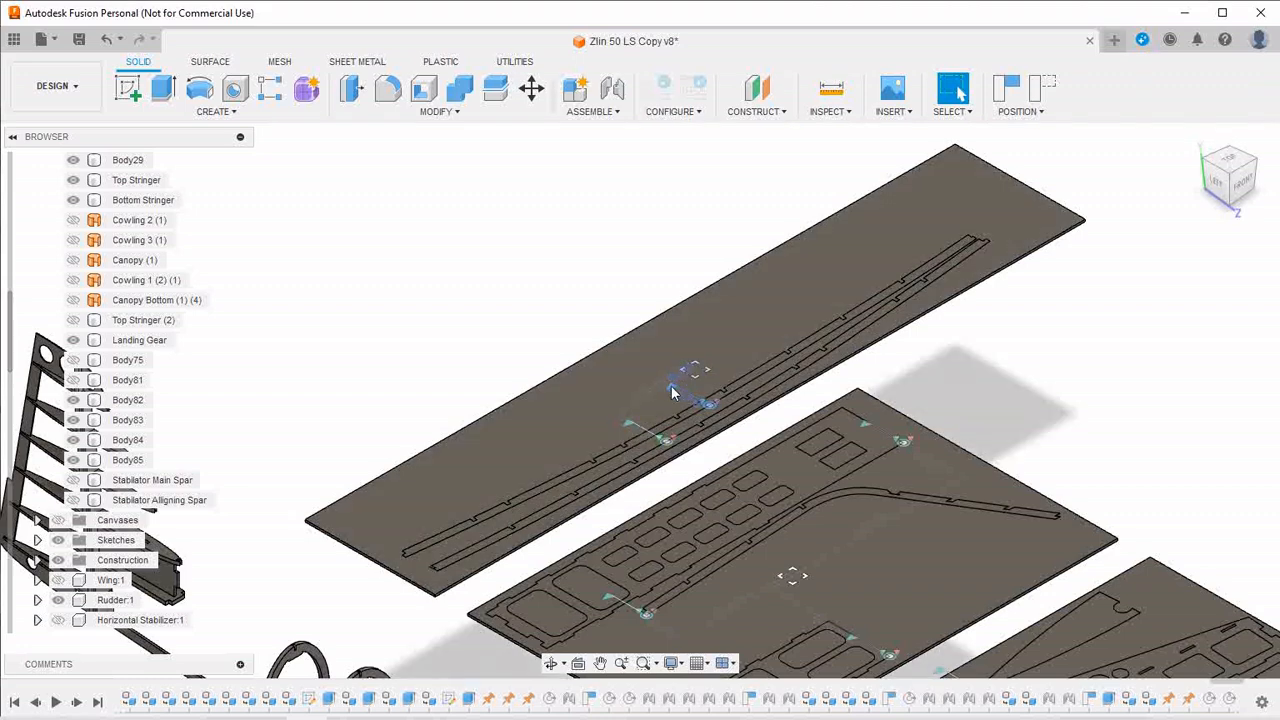
left_click(672, 392)
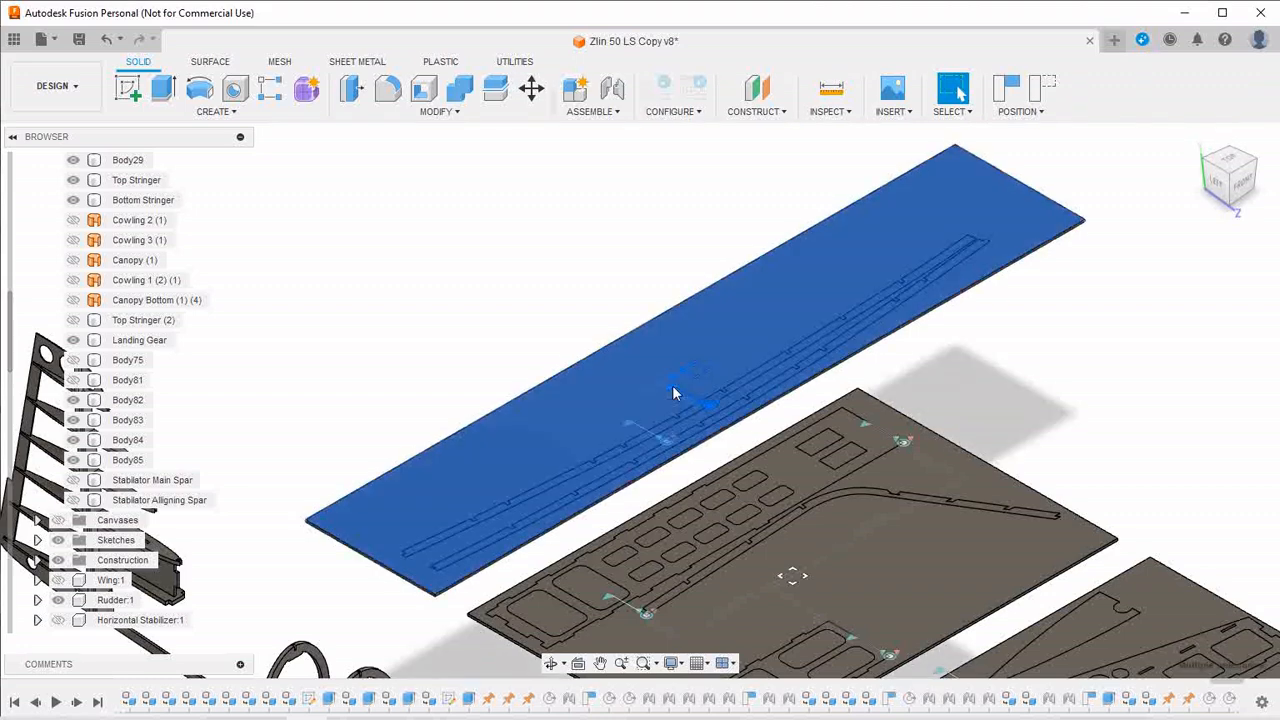
left_click(1050, 350)
scroll(1040, 364, "down", 4)
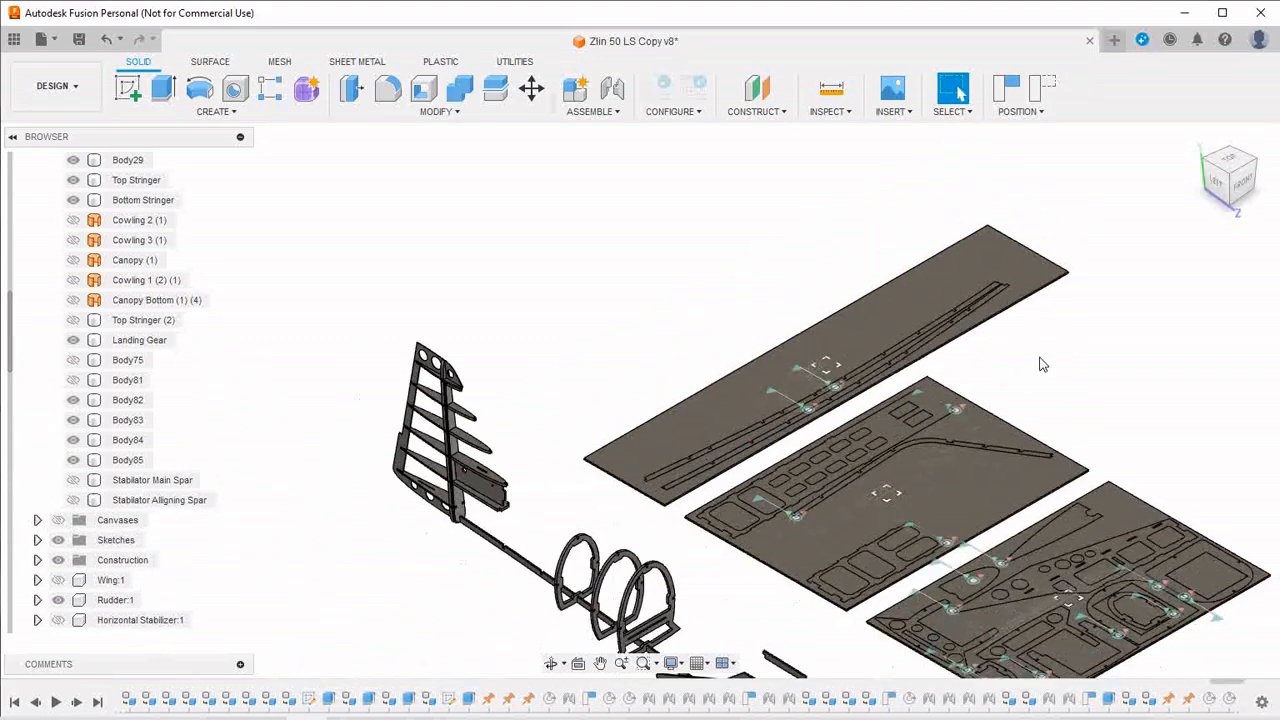
Start a joint from the broad face of the short Top Stringer component to the centre of the Stock 3.2 mm_1 sheet
left_click(1252, 161)
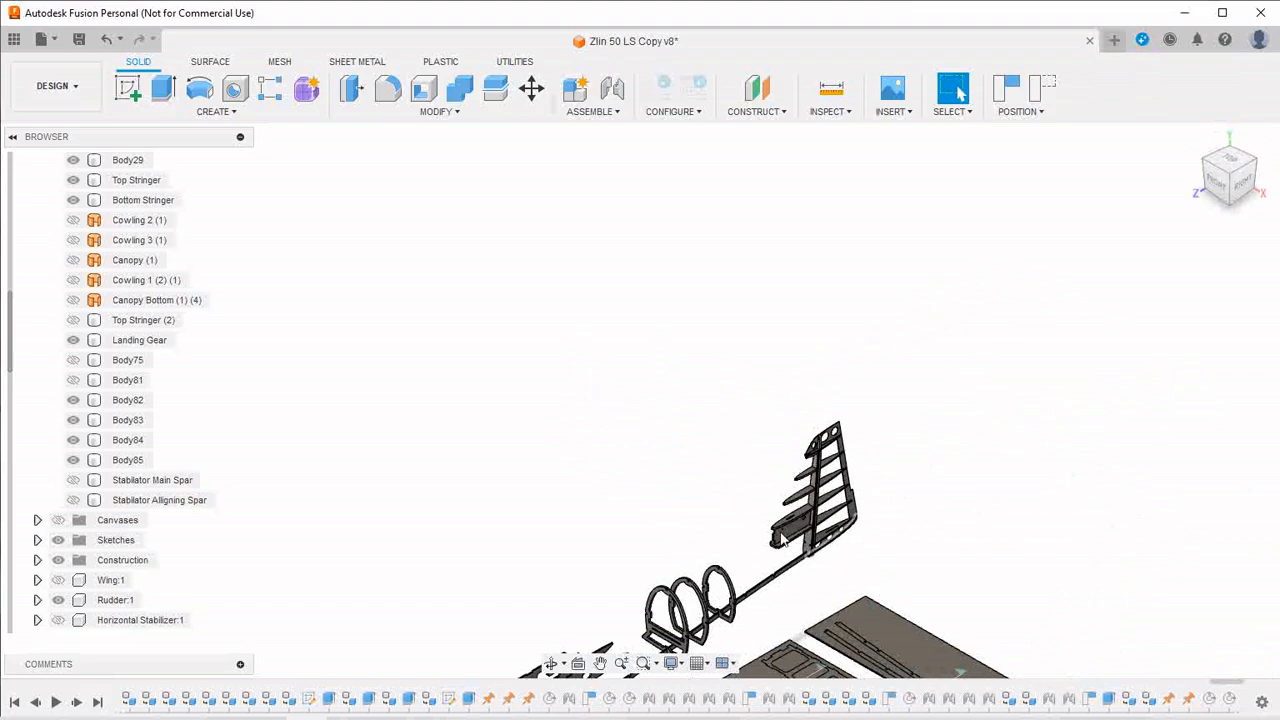
middle_click_drag(760, 486, 761, 341)
middle_click(764, 229)
middle_click(763, 204)
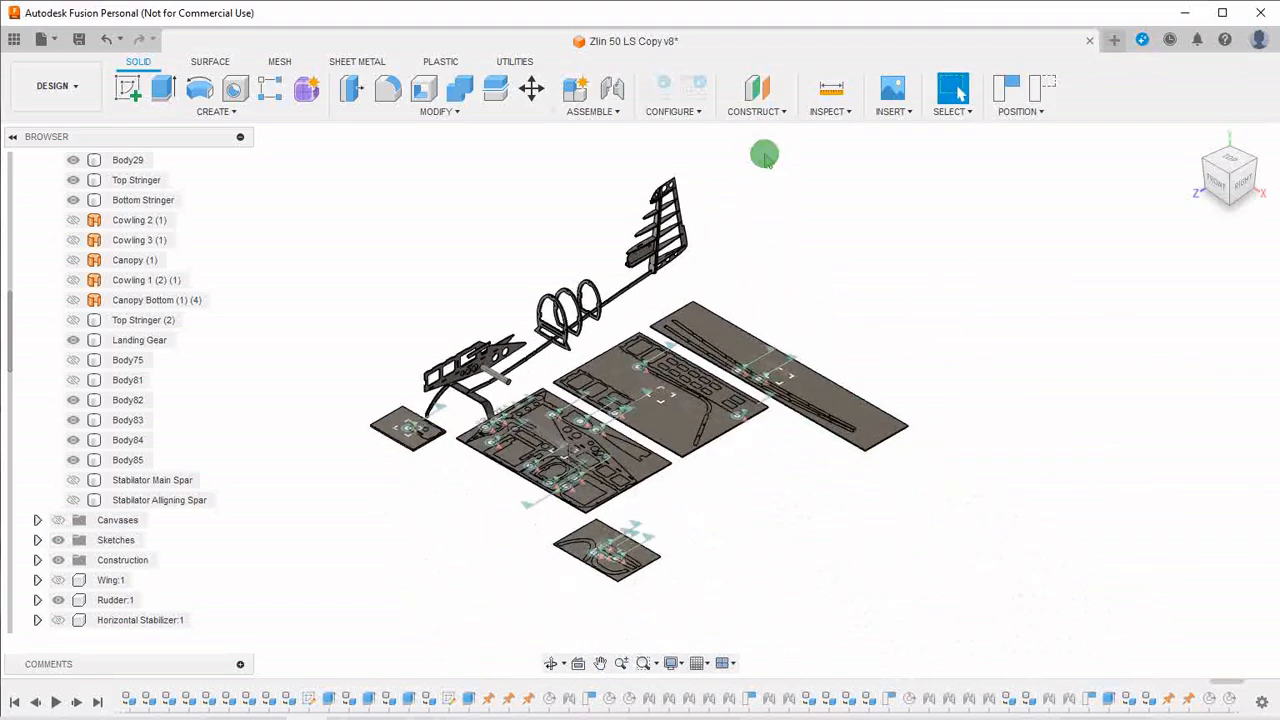
scroll(536, 315, "up", 5)
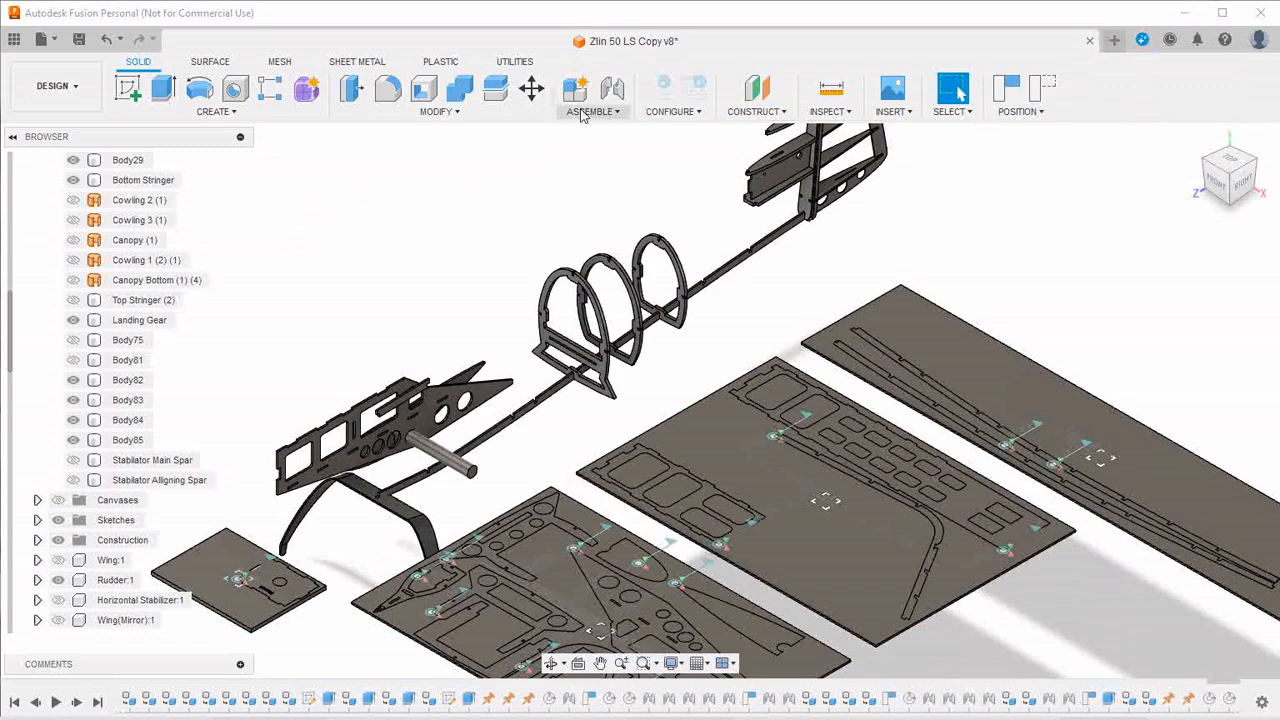
left_click(586, 111)
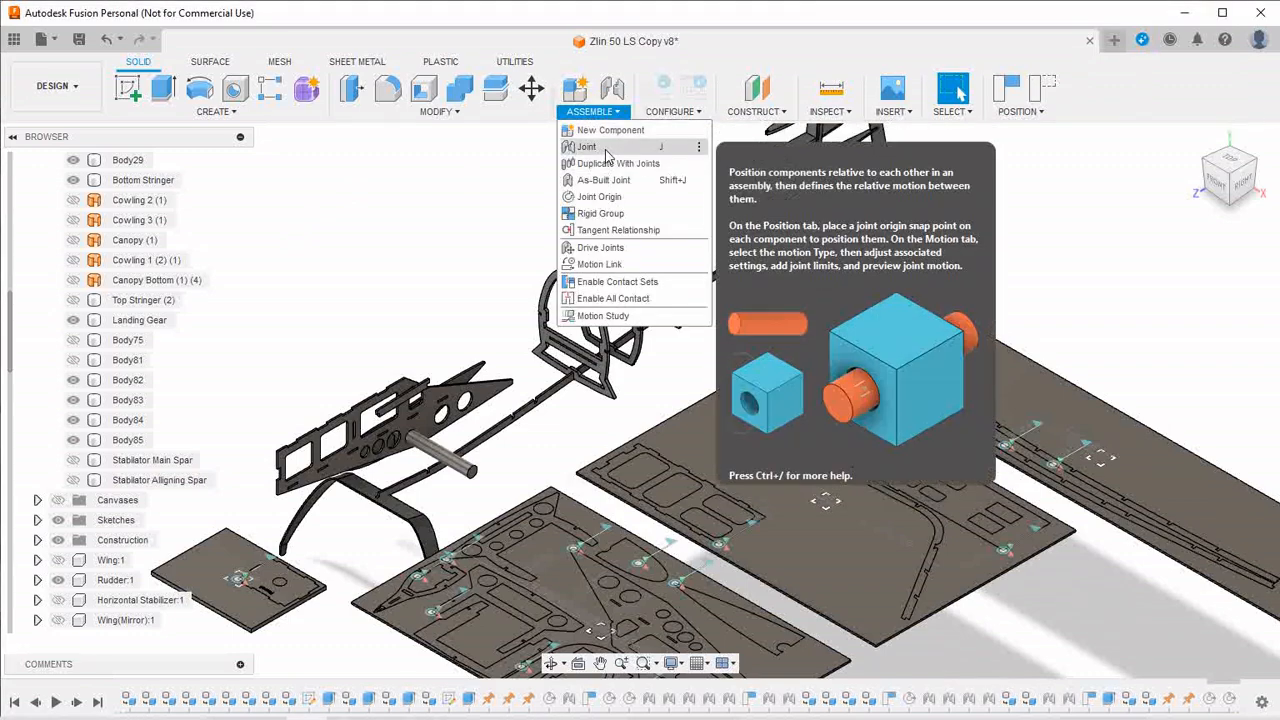
left_click(605, 147)
scroll(482, 388, "up", 4)
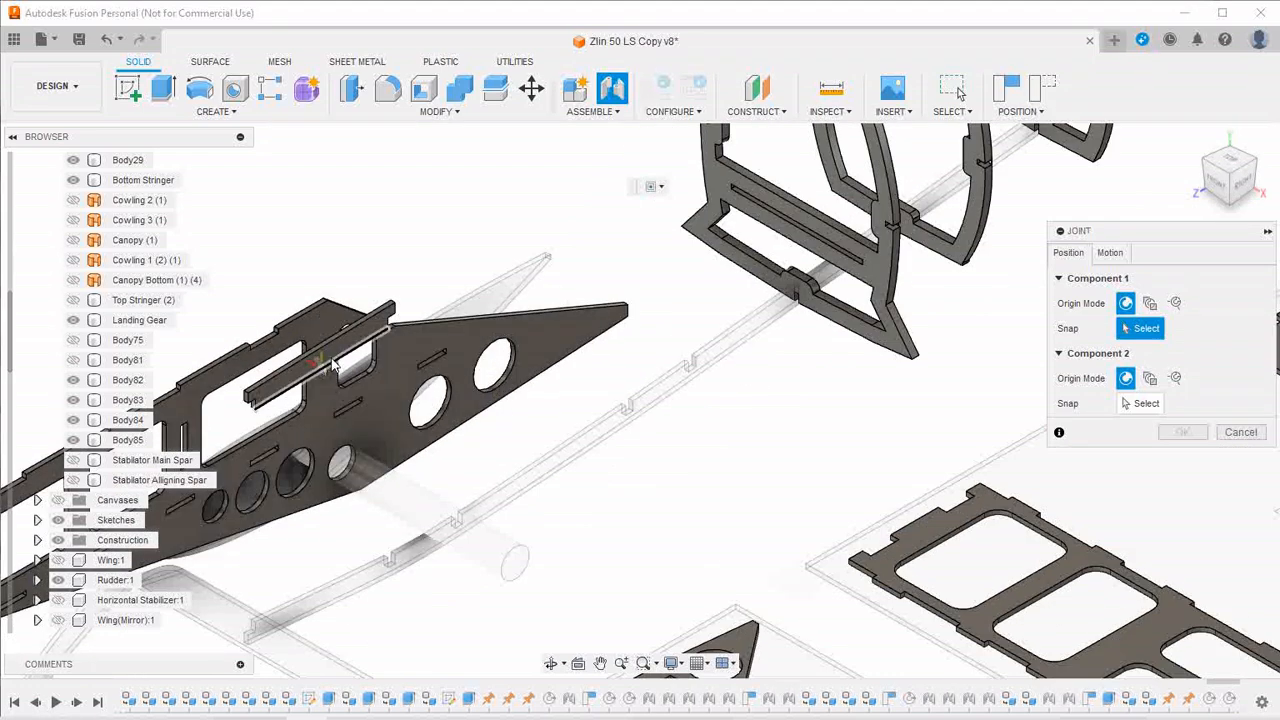
left_click(324, 352)
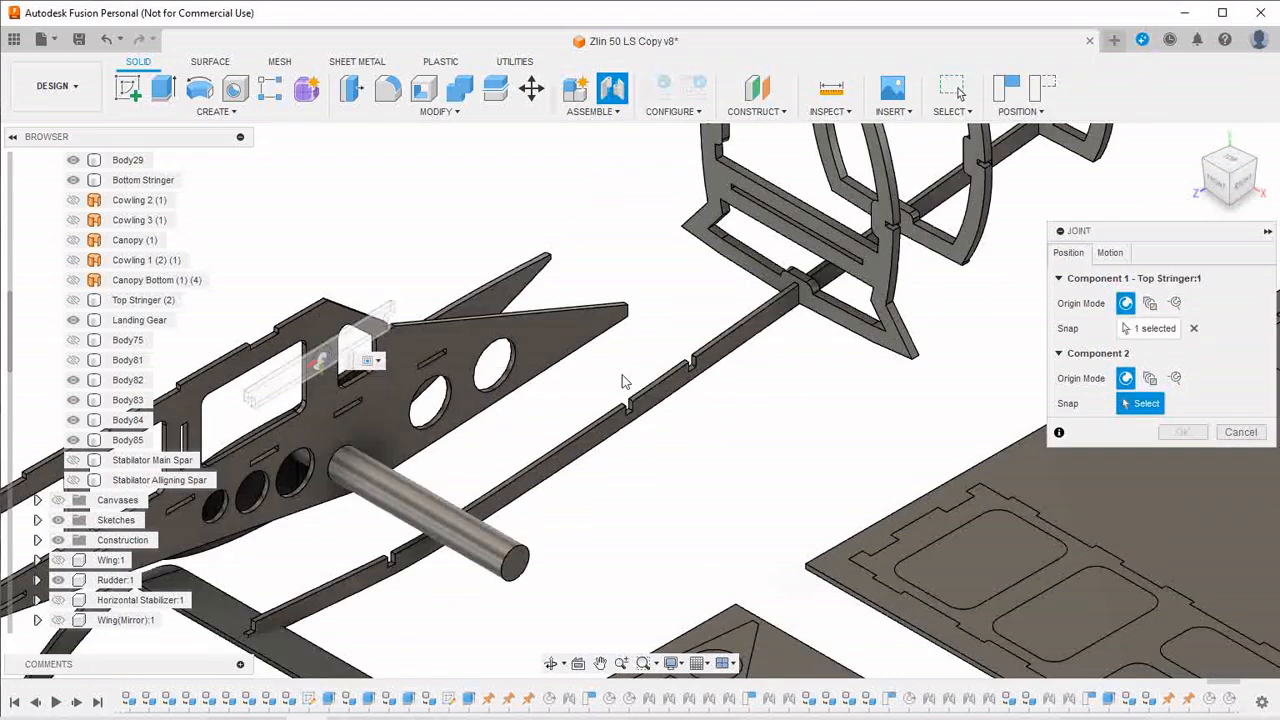
scroll(754, 446, "down", 5)
scroll(754, 446, "down", 1)
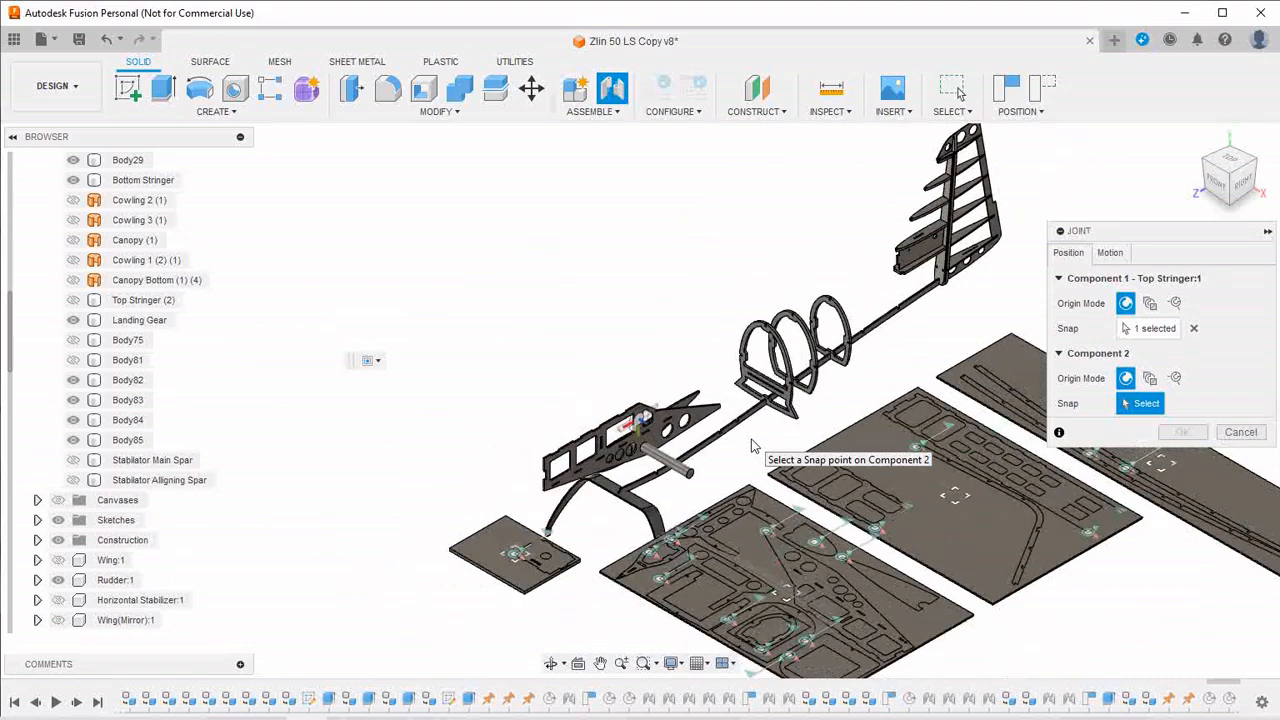
left_click(955, 497)
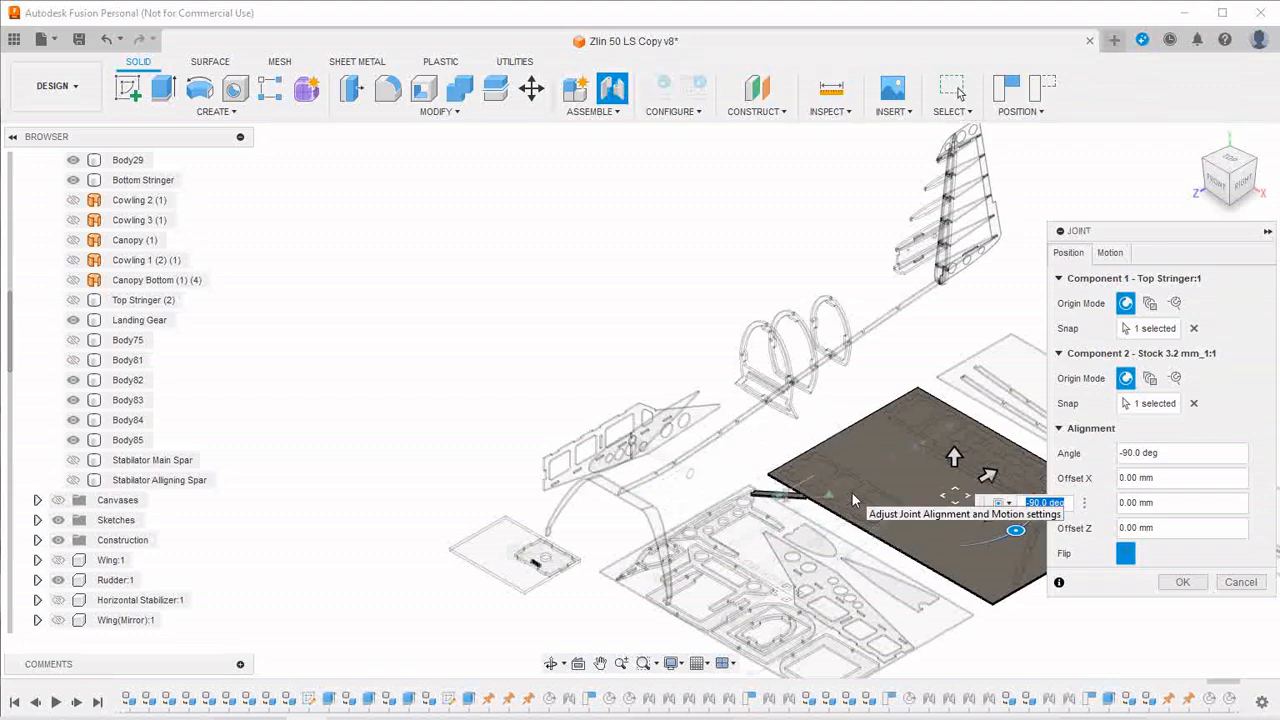
Reverse the flip of the Top Stringer's joint and create it at a 0-degree angle
scroll(853, 498, "down", 2)
scroll(966, 510, "up", 6)
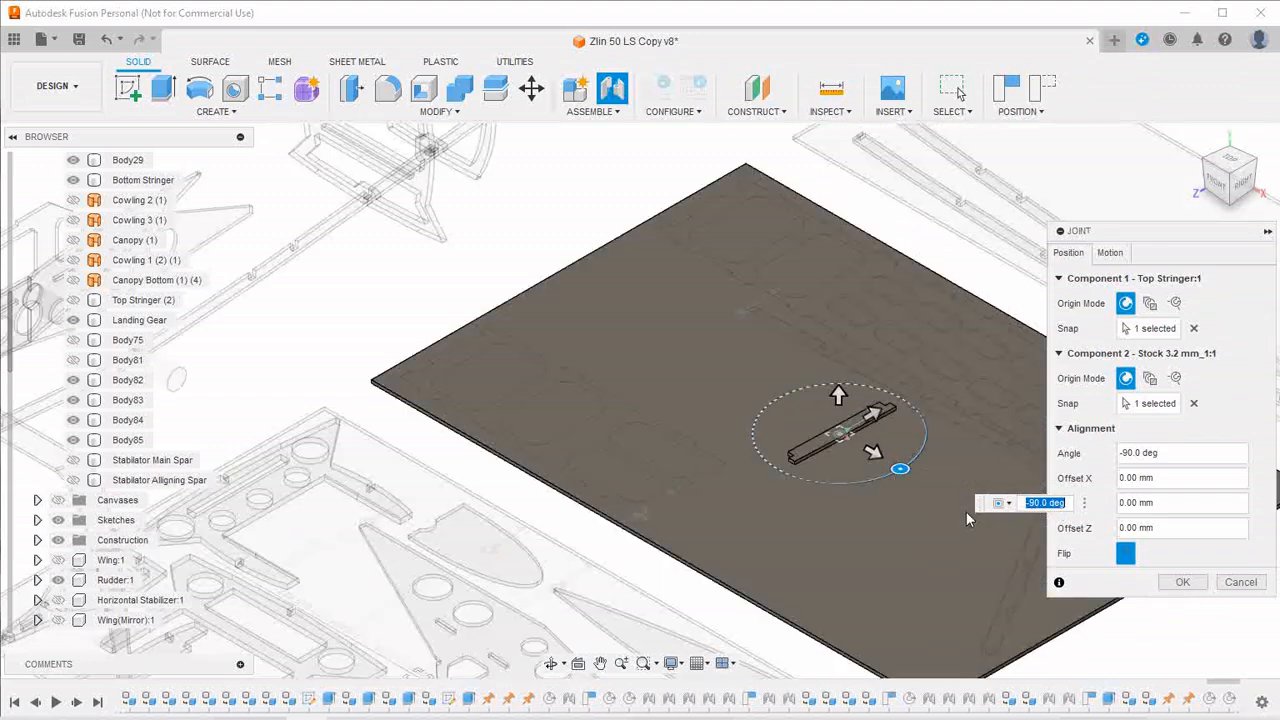
left_click(1125, 553)
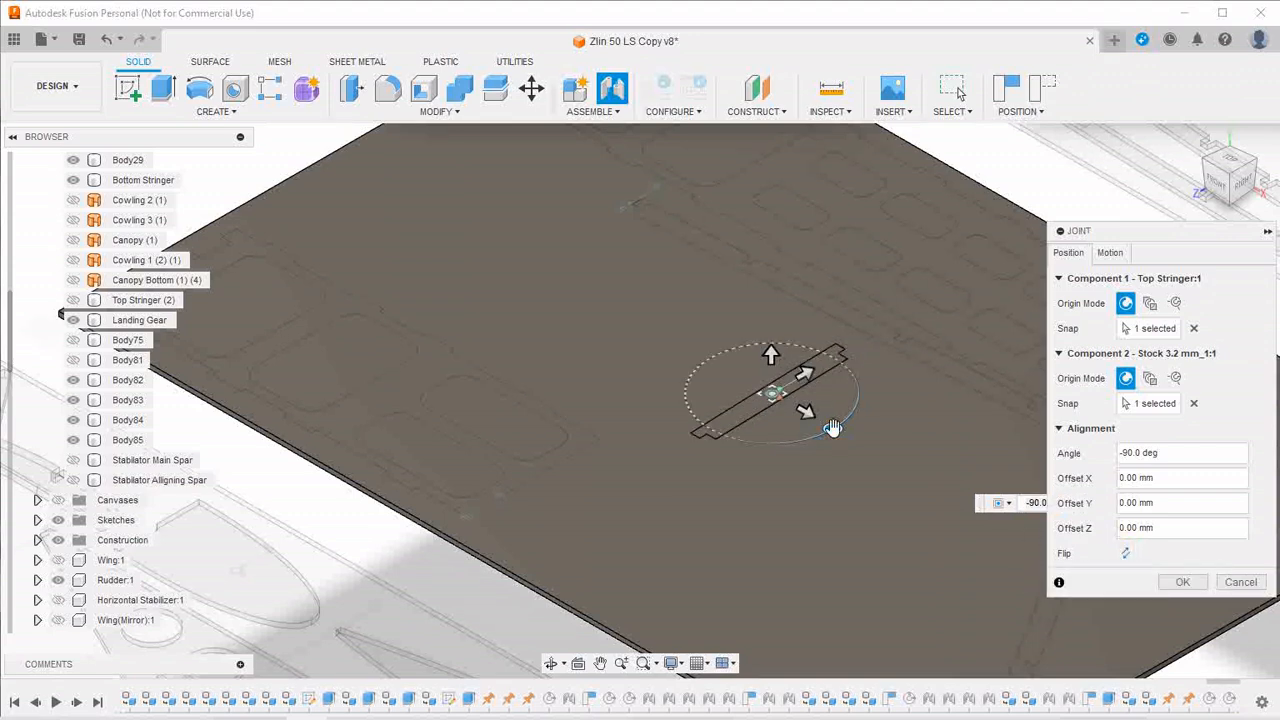
left_click_drag(832, 428, 833, 357)
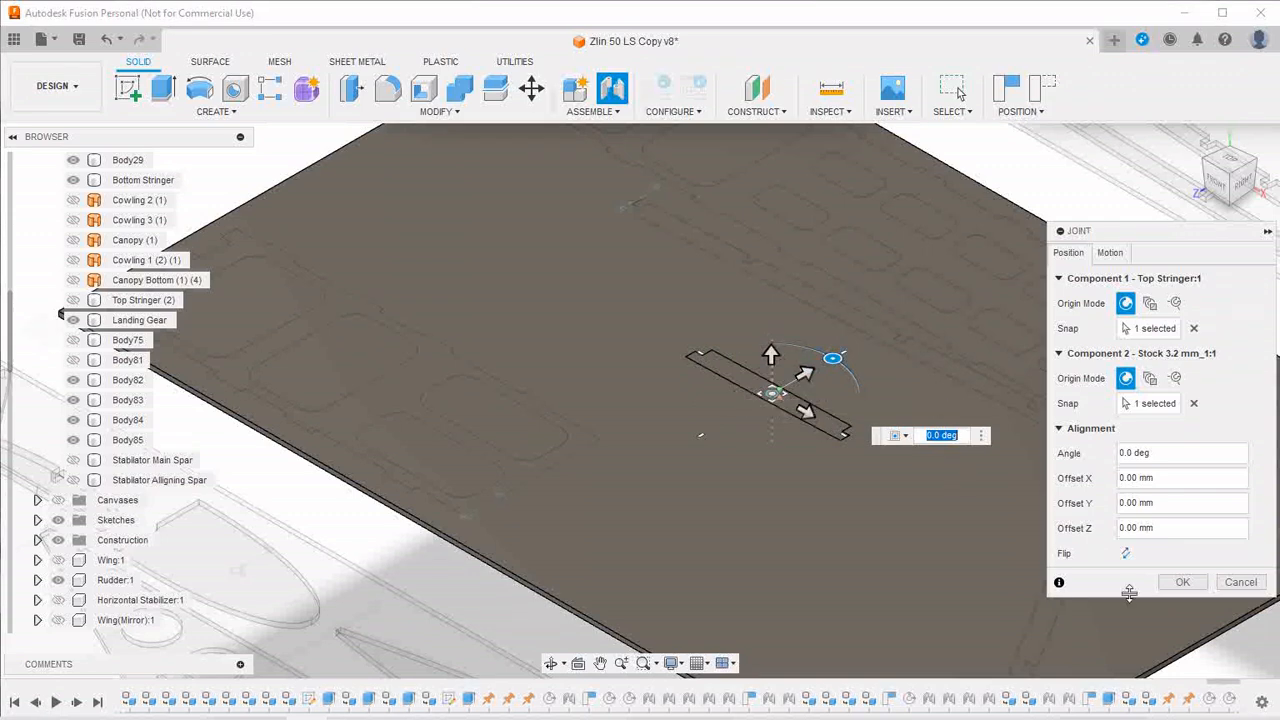
left_click(1183, 582)
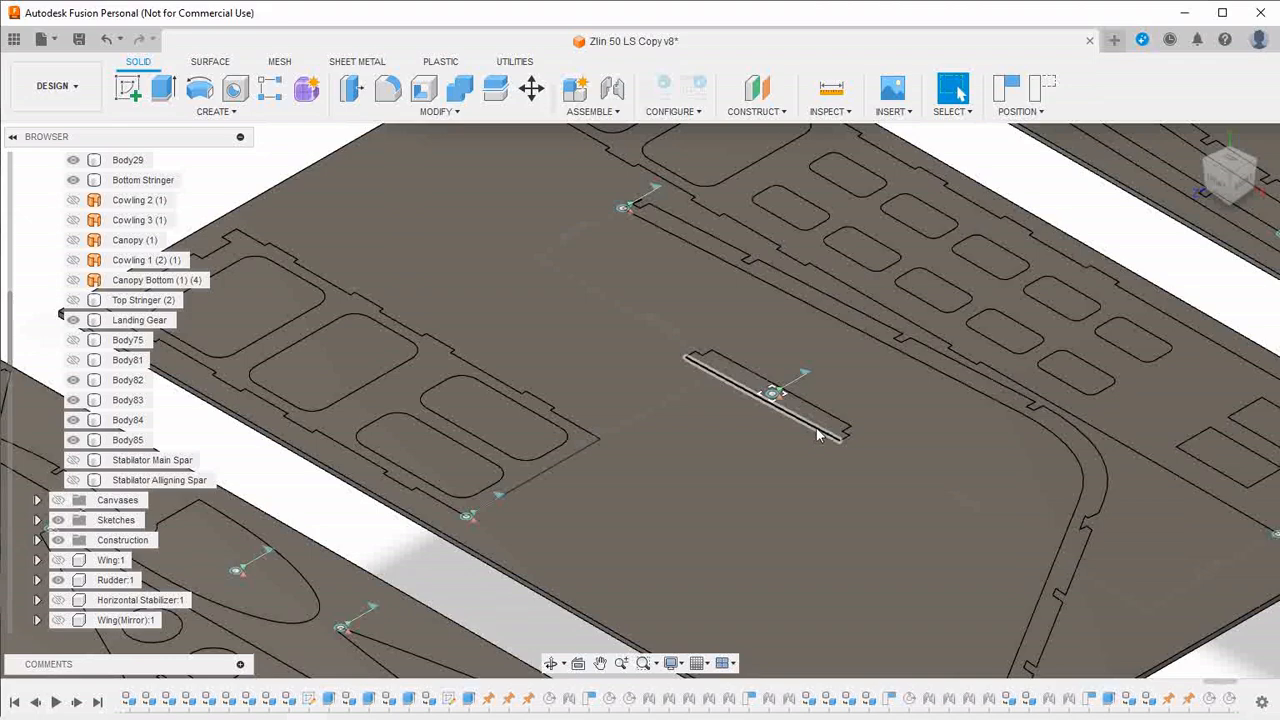
Move the short Top Stringer beside the multi-window panel on Stock 3.2 mm_1, near the straight end of the long curved stringer
left_click_drag(820, 432, 602, 189)
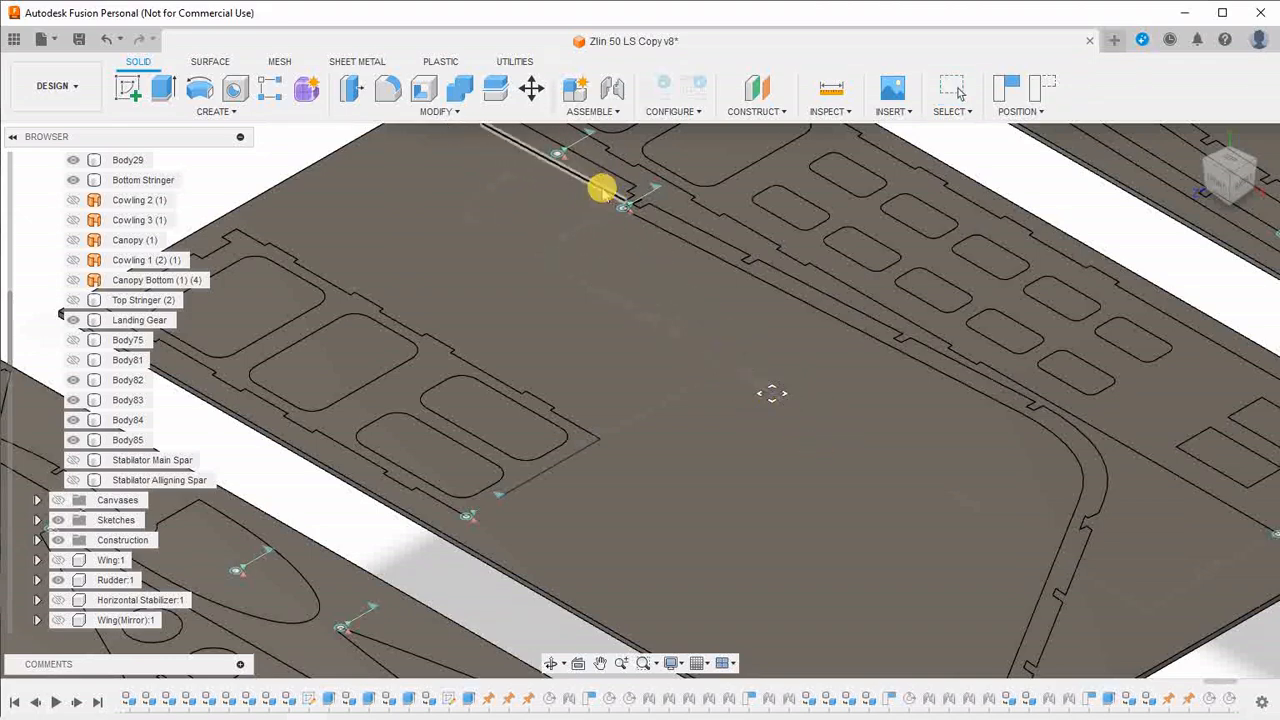
scroll(659, 366, "down", 2)
scroll(659, 372, "down", 5)
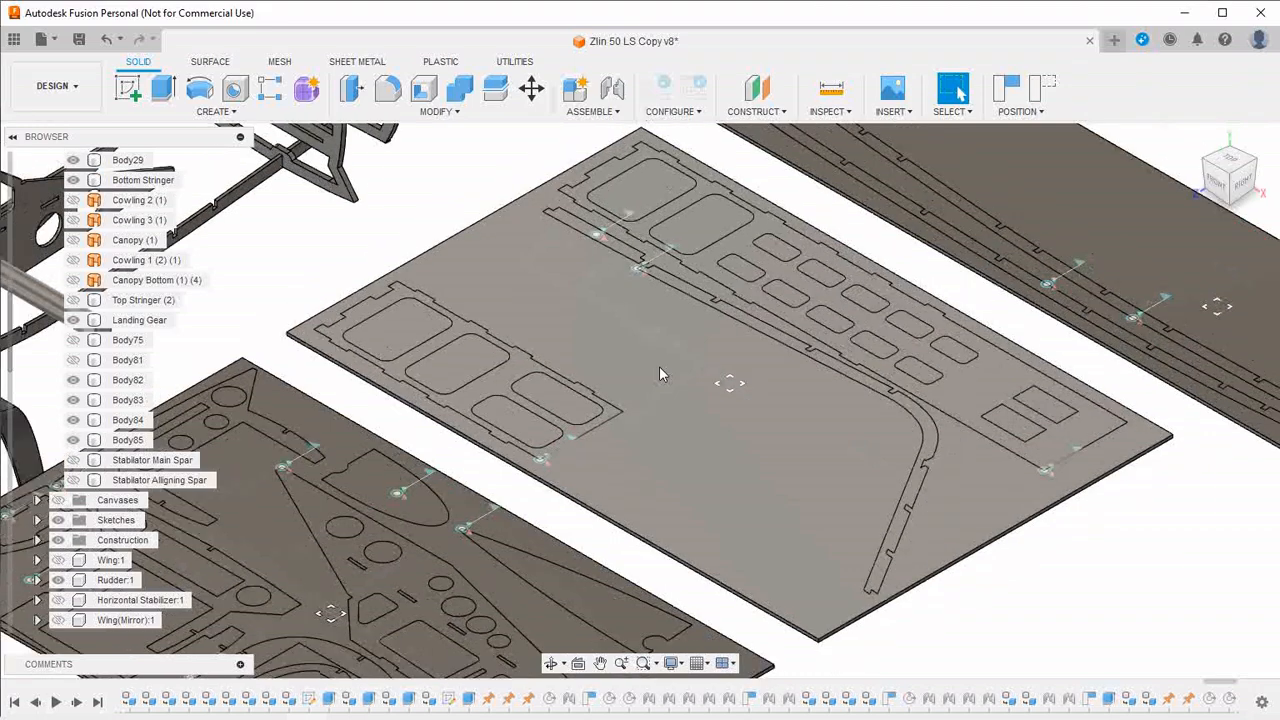
scroll(659, 370, "down", 3)
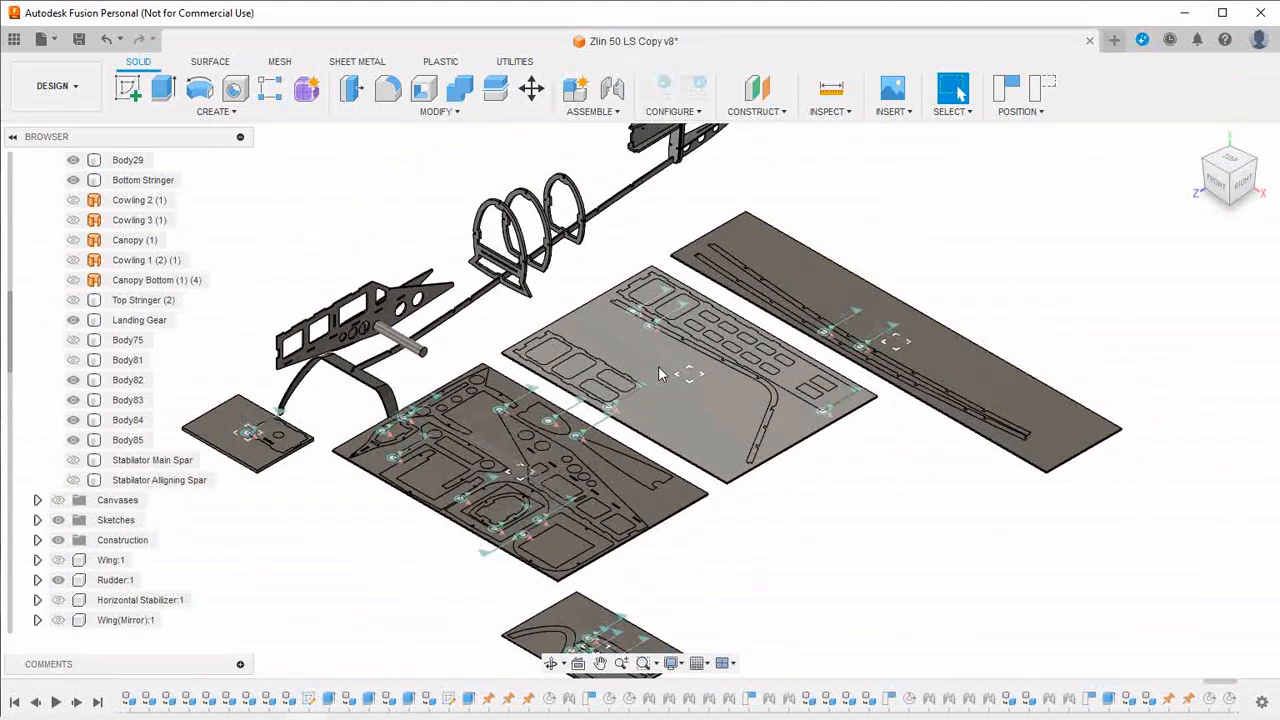
Start a joint from the pointed rear tip of the remaining Motor/Electronics Side panel to the centre of the Stock 3.2 mm_1 sheet
left_click(603, 115)
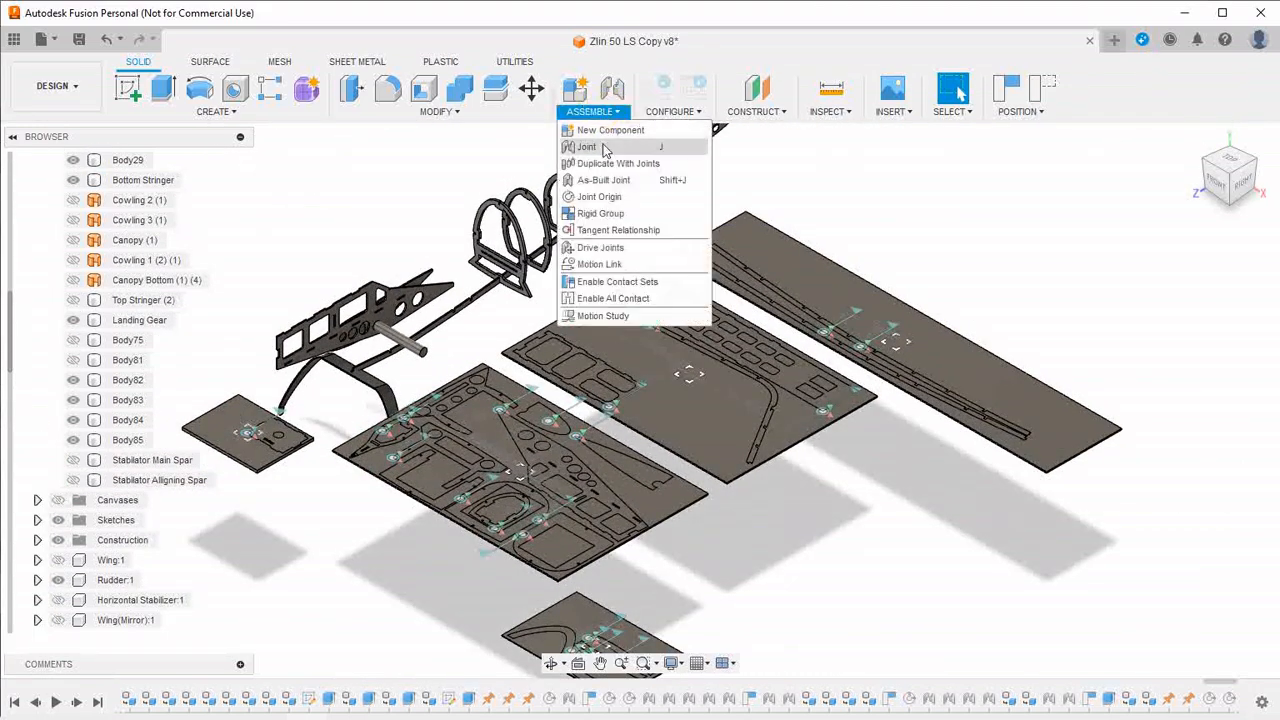
left_click(605, 148)
scroll(358, 305, "up", 5)
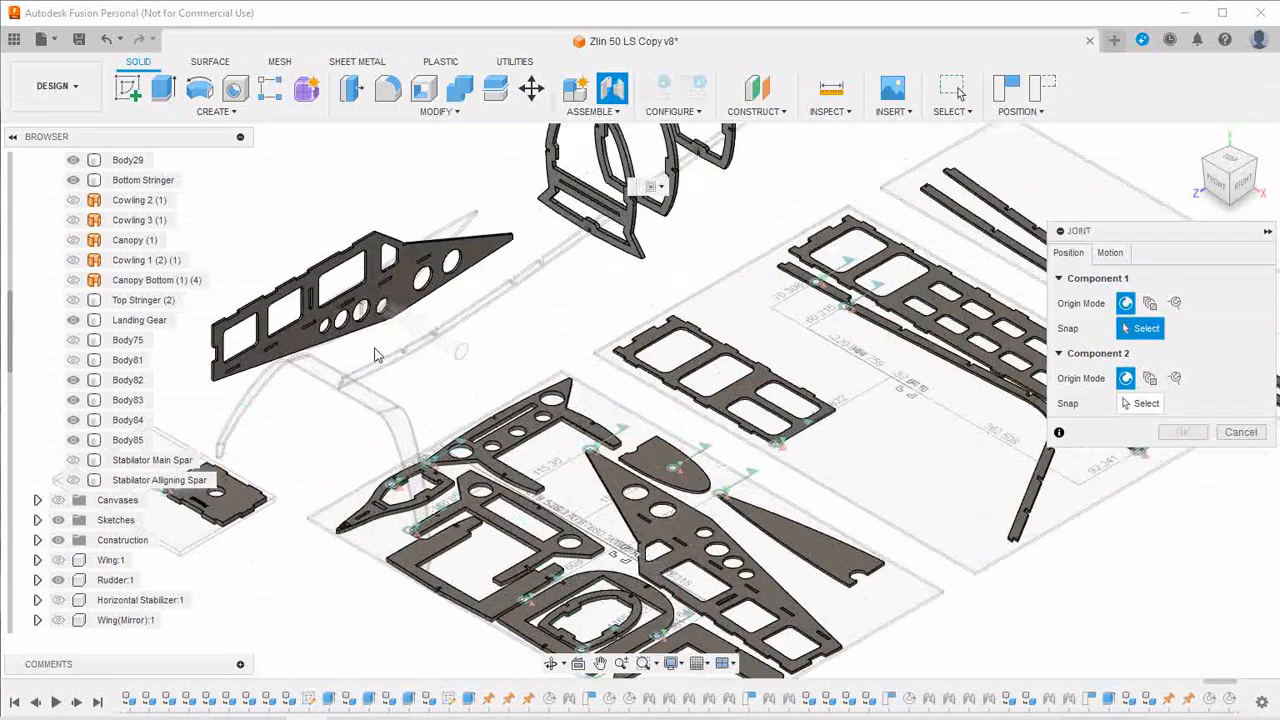
left_click(435, 190)
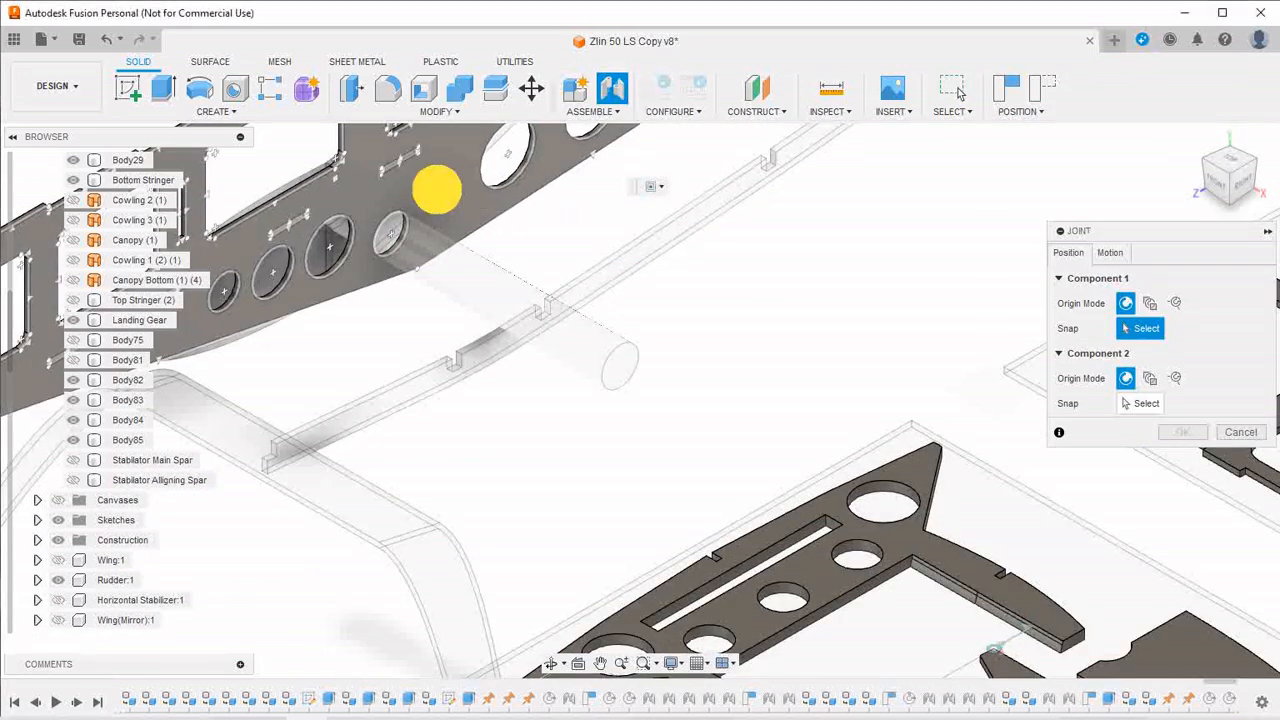
scroll(455, 341, "up", 3)
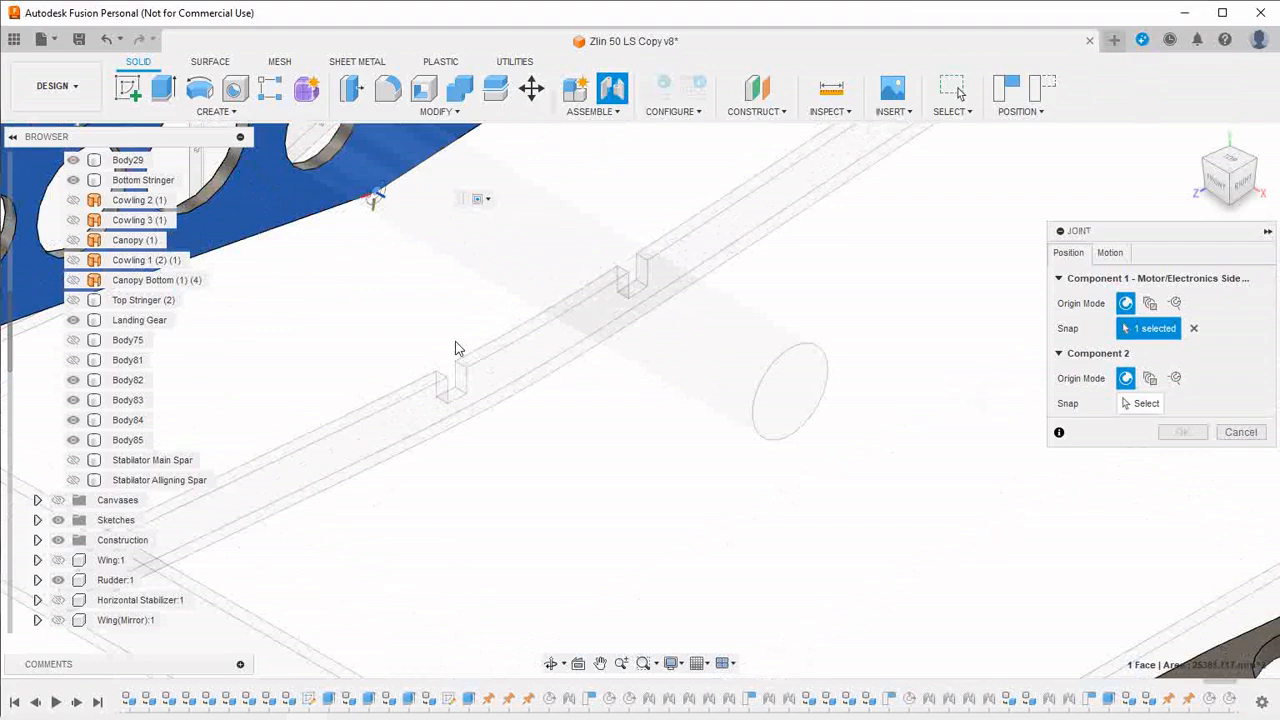
scroll(455, 345, "down", 2)
scroll(455, 341, "down", 6)
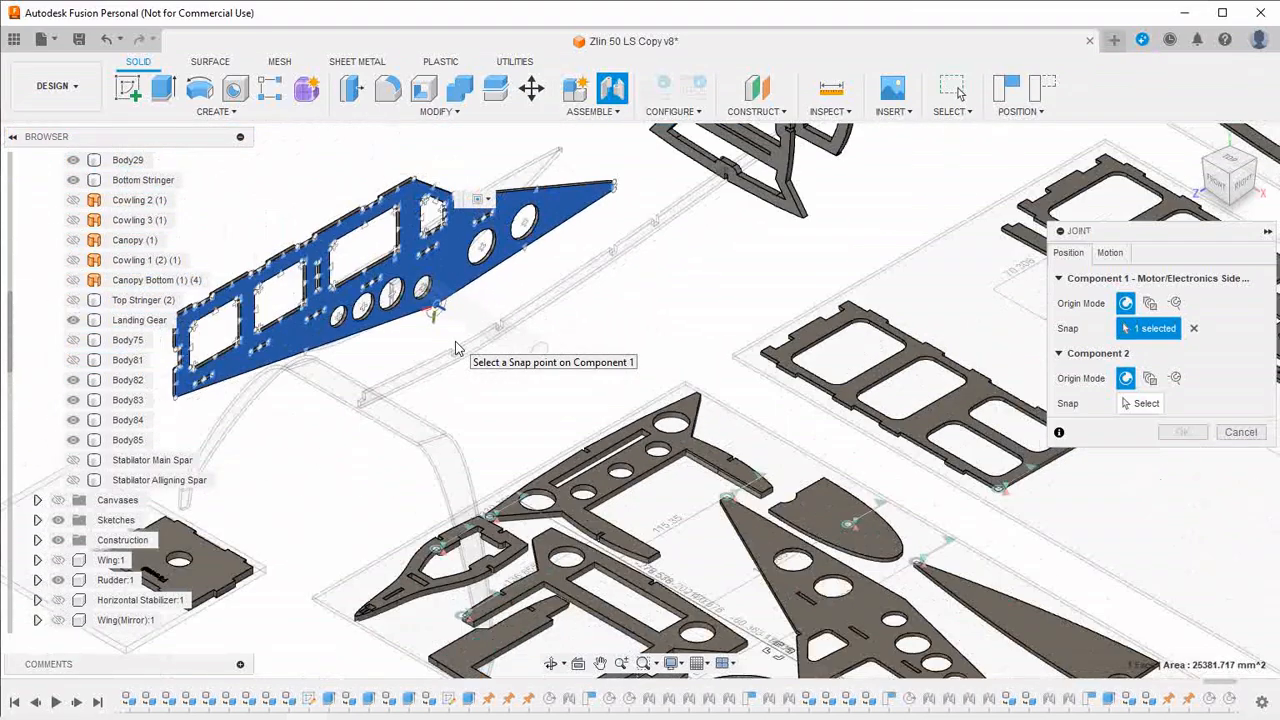
left_click(1146, 403)
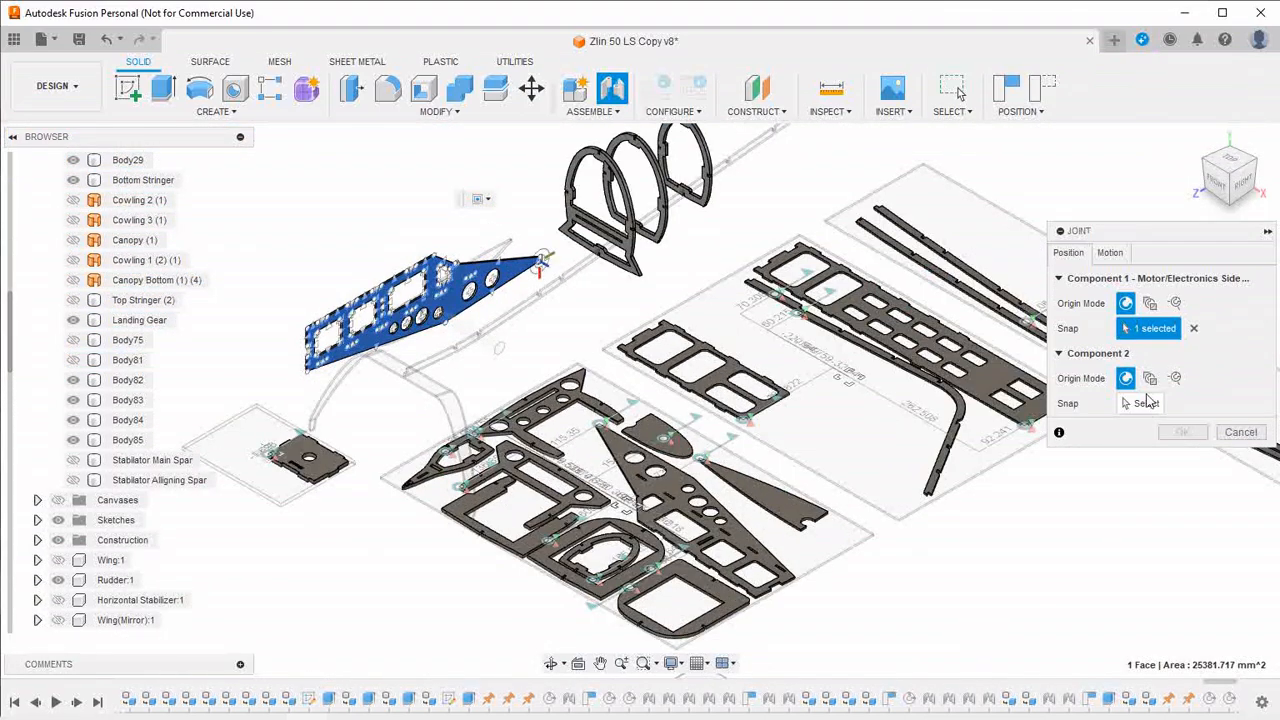
left_click(848, 377)
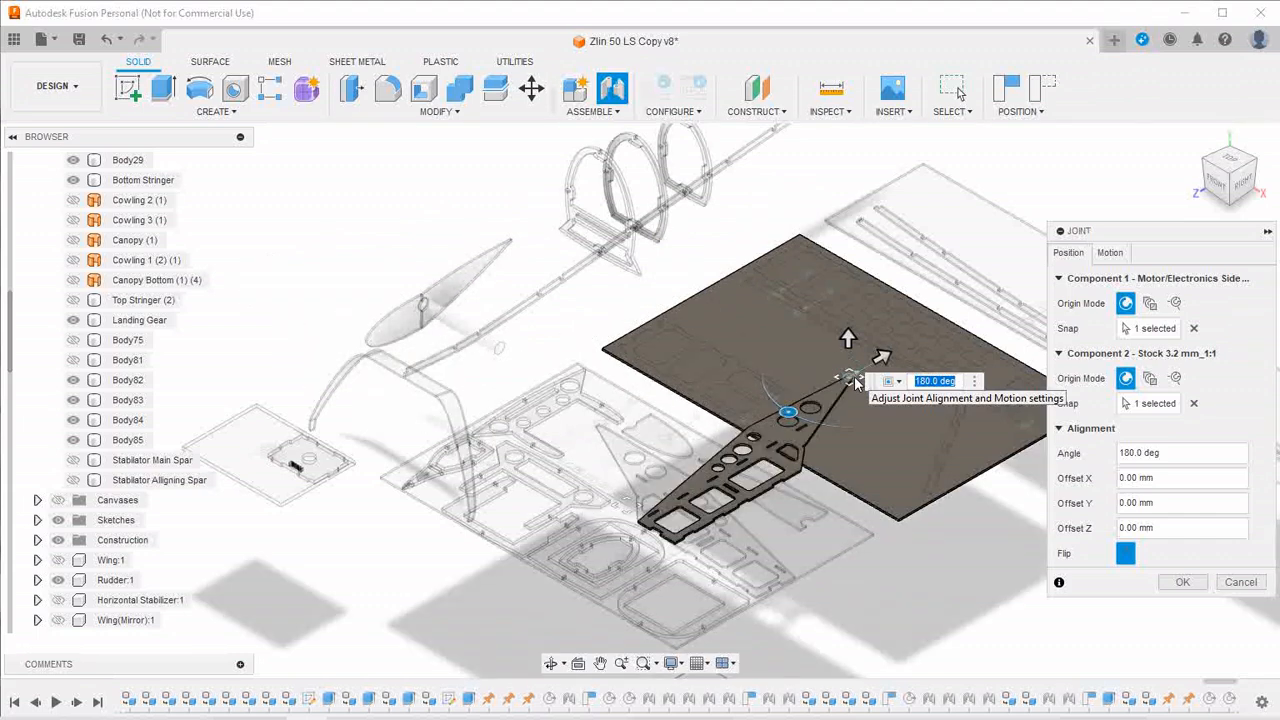
Reverse the flip of the Motor/Electronics Side panel's joint, rotate it to -90 degrees and create the joint
left_click_drag(788, 412, 786, 335)
scroll(825, 383, "up", 5)
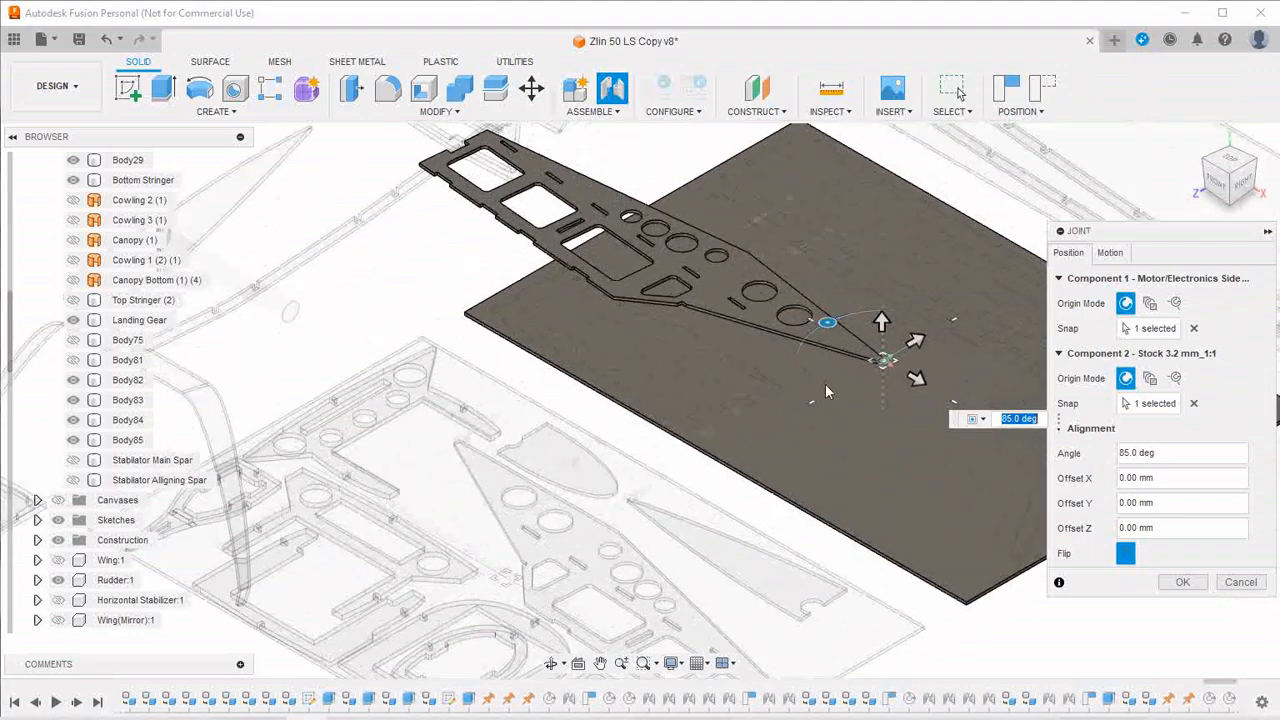
left_click(1126, 553)
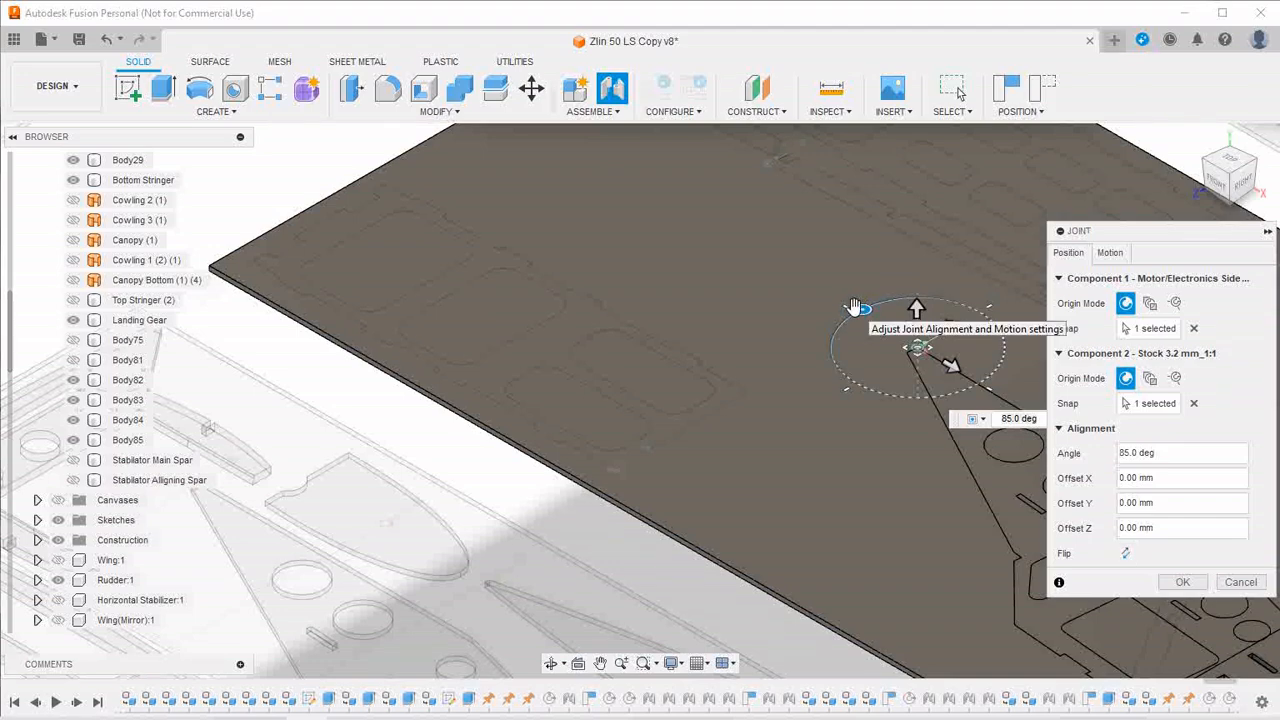
left_click_drag(856, 307, 1035, 390)
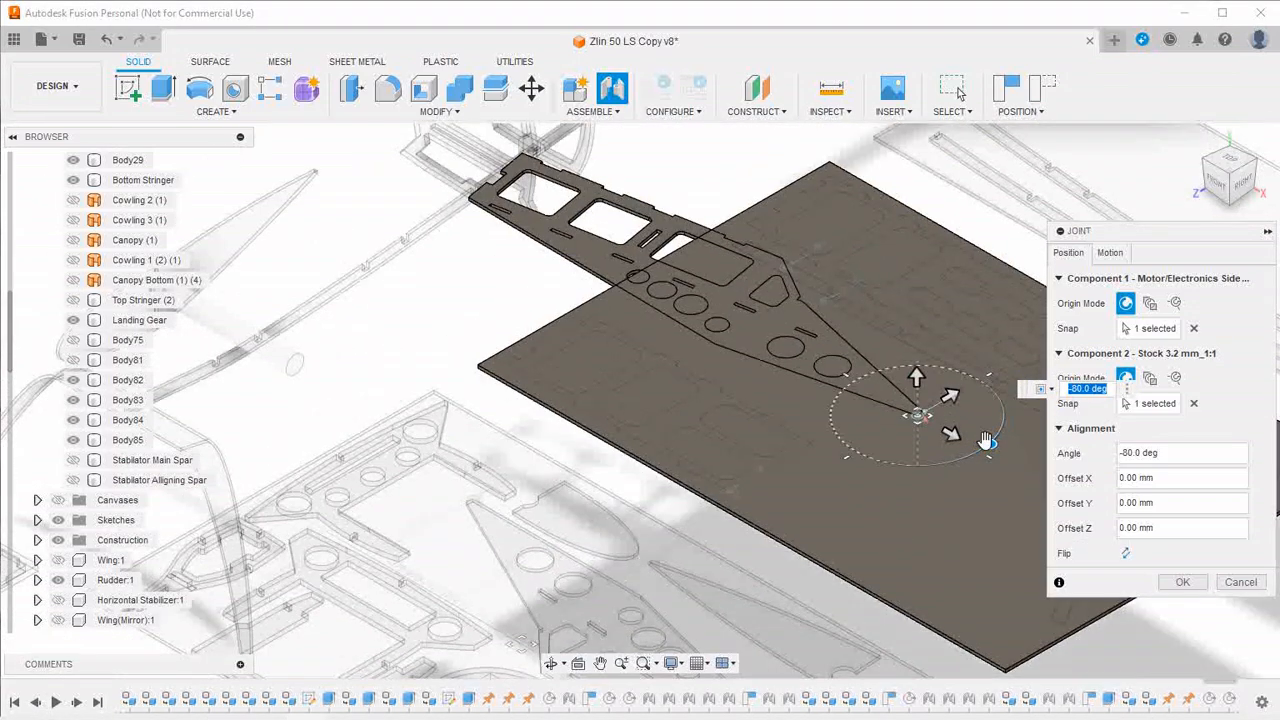
left_click_drag(986, 441, 978, 451)
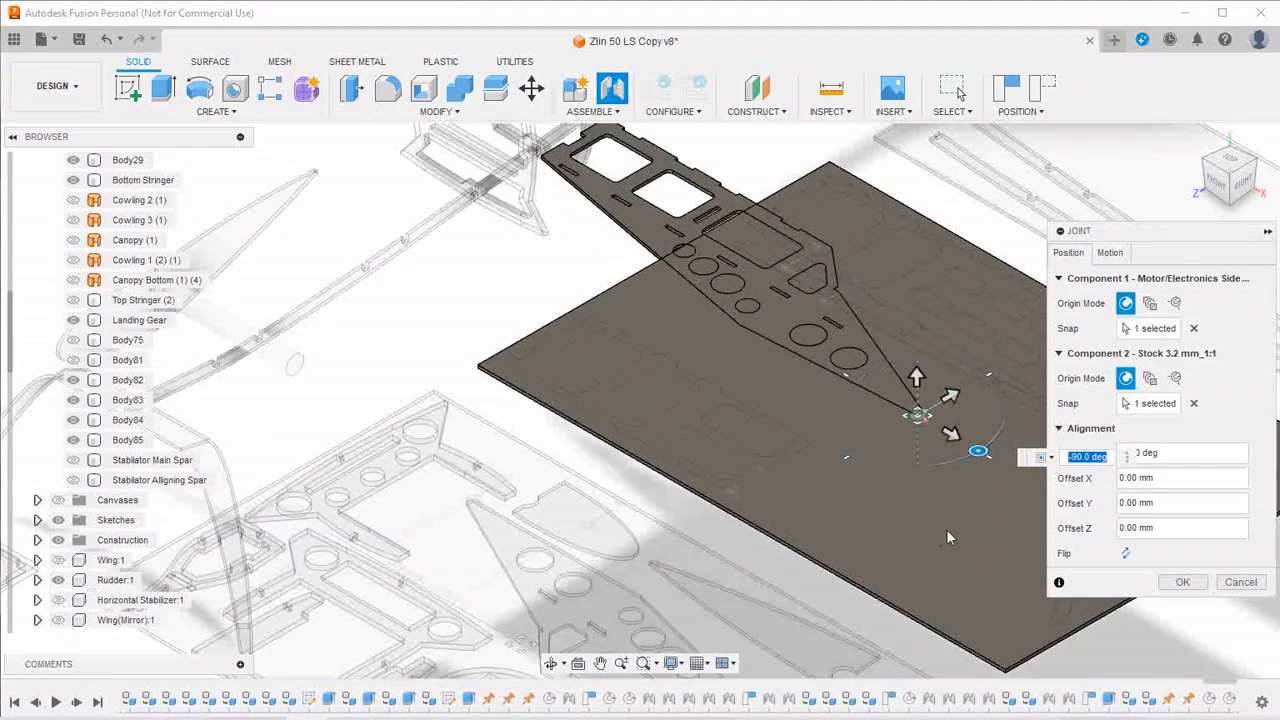
left_click(1182, 582)
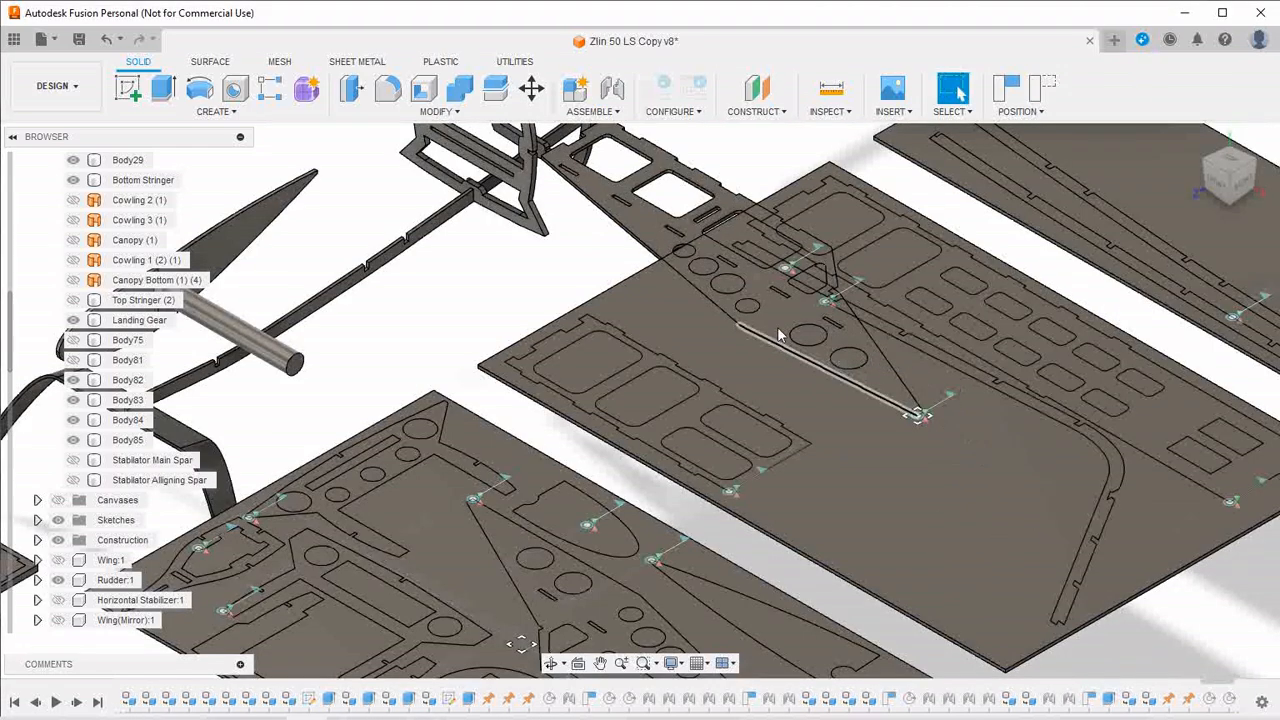
Move the Motor/Electronics Side panel fully onto Stock 3.2 mm_1, between the large-window panel and the long curved stringer
mouse_move(754, 314)
left_mouse_down()
mouse_move(809, 366)
mouse_move(820, 409)
mouse_move(851, 437)
mouse_move(837, 434)
left_mouse_up()
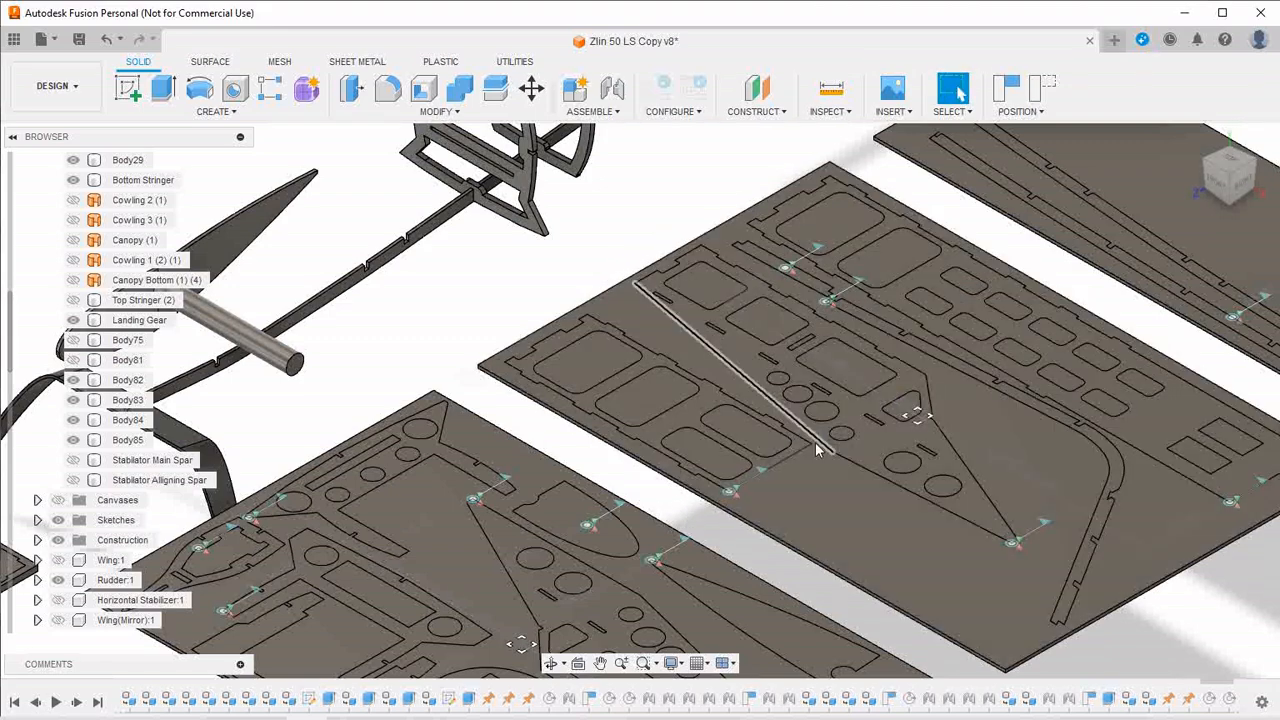
scroll(810, 443, "down", 5)
scroll(764, 441, "down", 2)
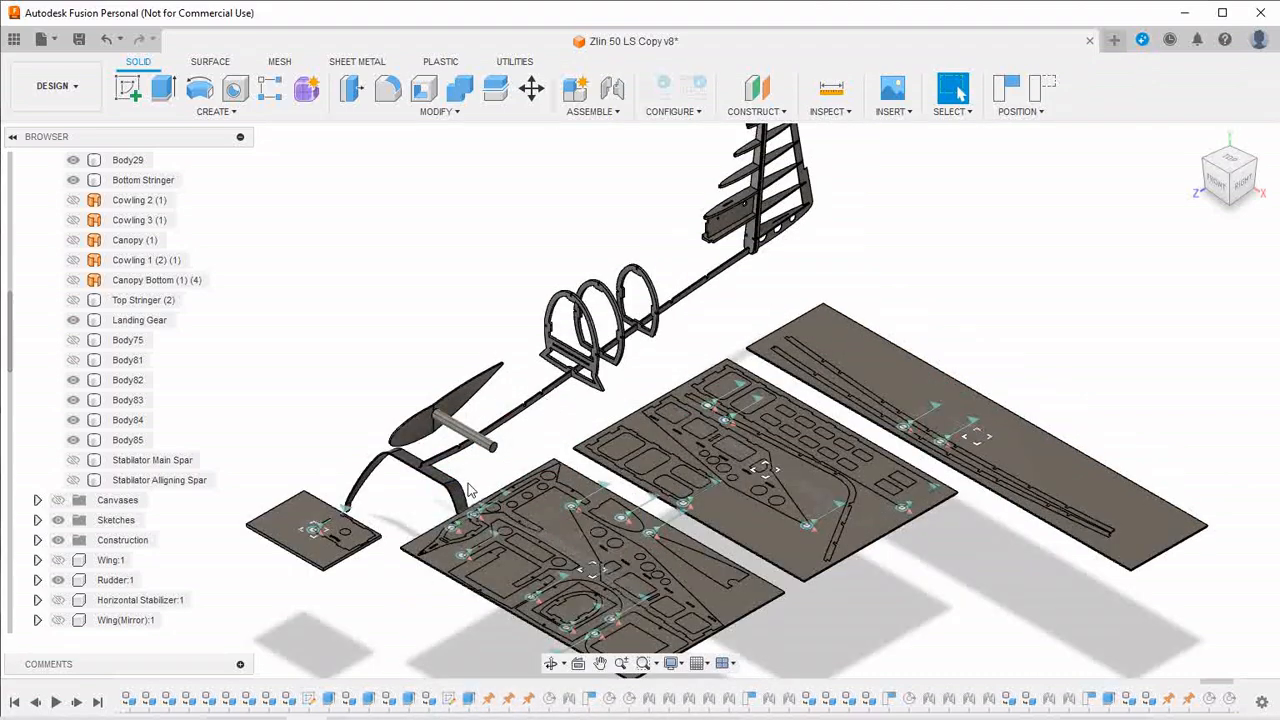
Hide the Landing Gear body at the front end of the Bottom Stringer
scroll(470, 484, "up", 5)
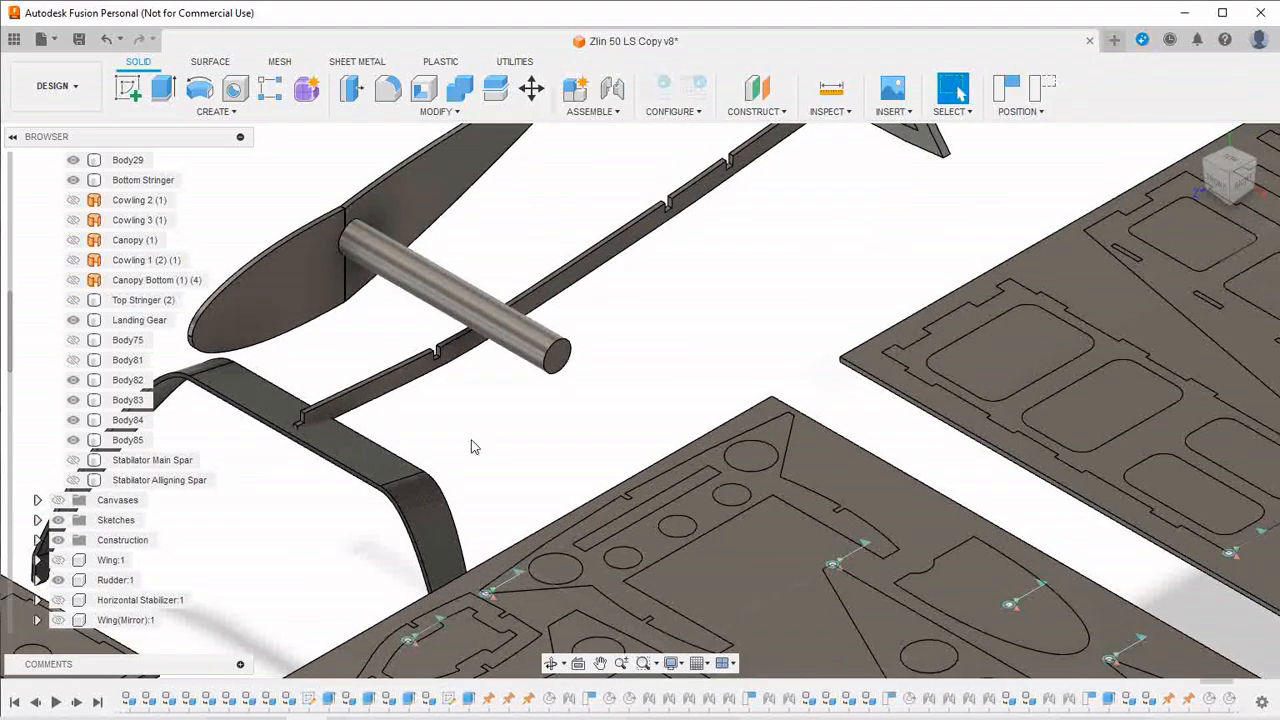
left_click(393, 478)
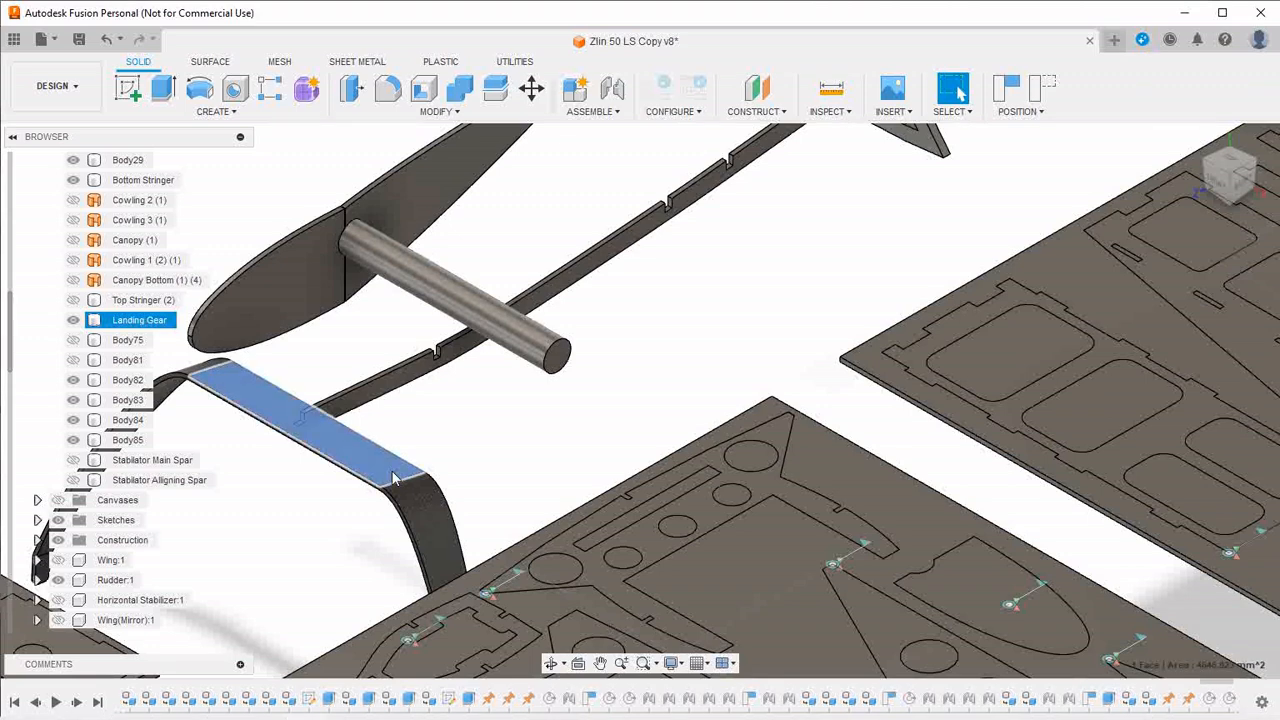
left_click(70, 322)
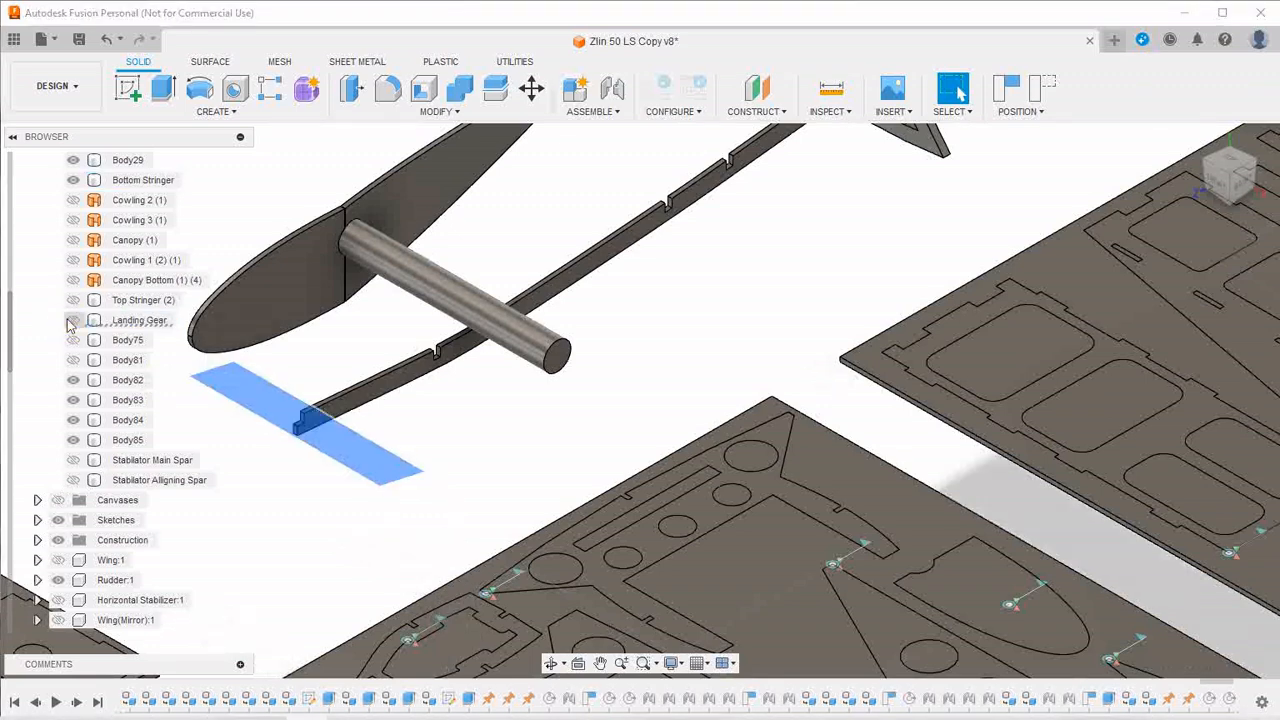
left_click(487, 437)
Create a component from the Bottom Stringer body and expand the new component's contents
left_click(391, 388)
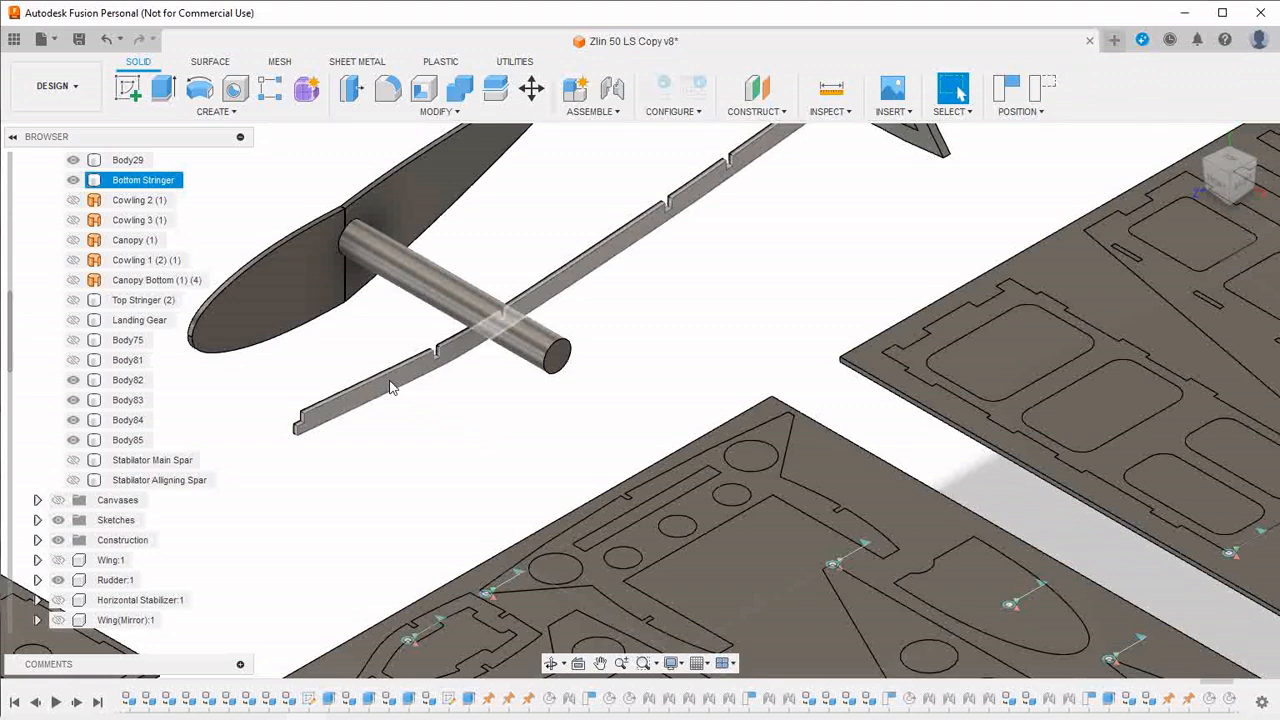
double_click(93, 178)
right_click(94, 179)
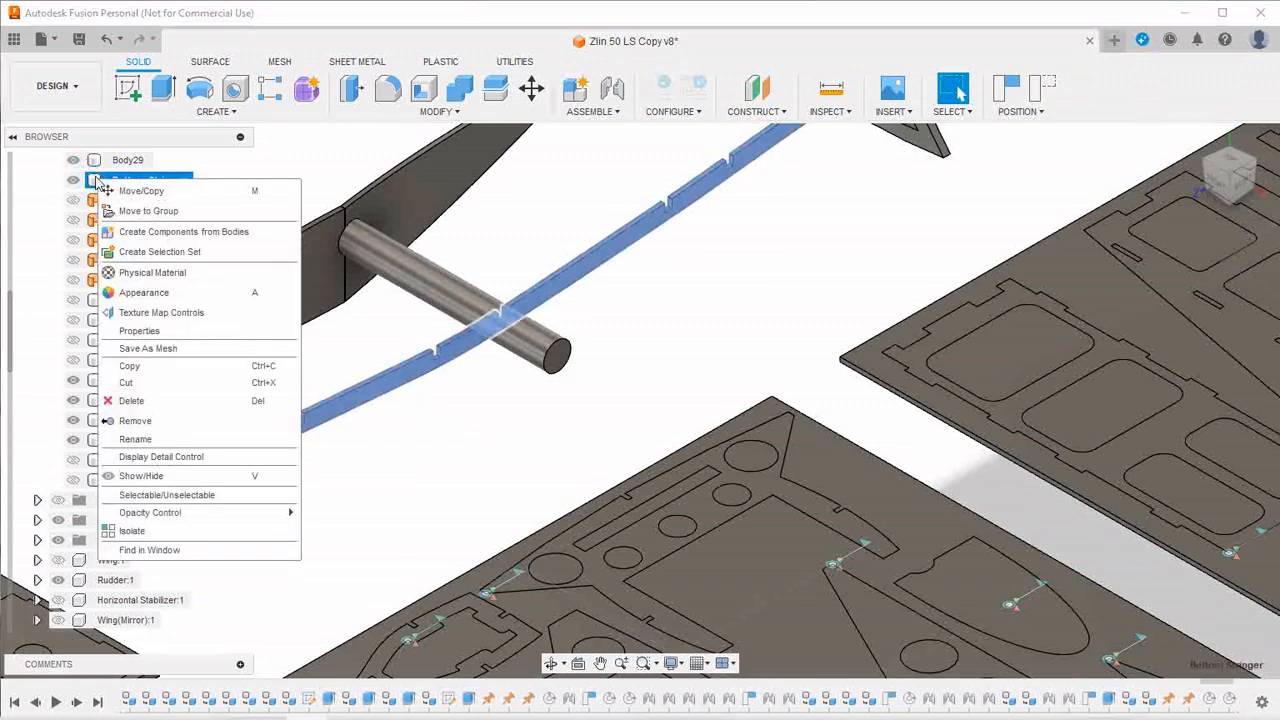
left_click(152, 233)
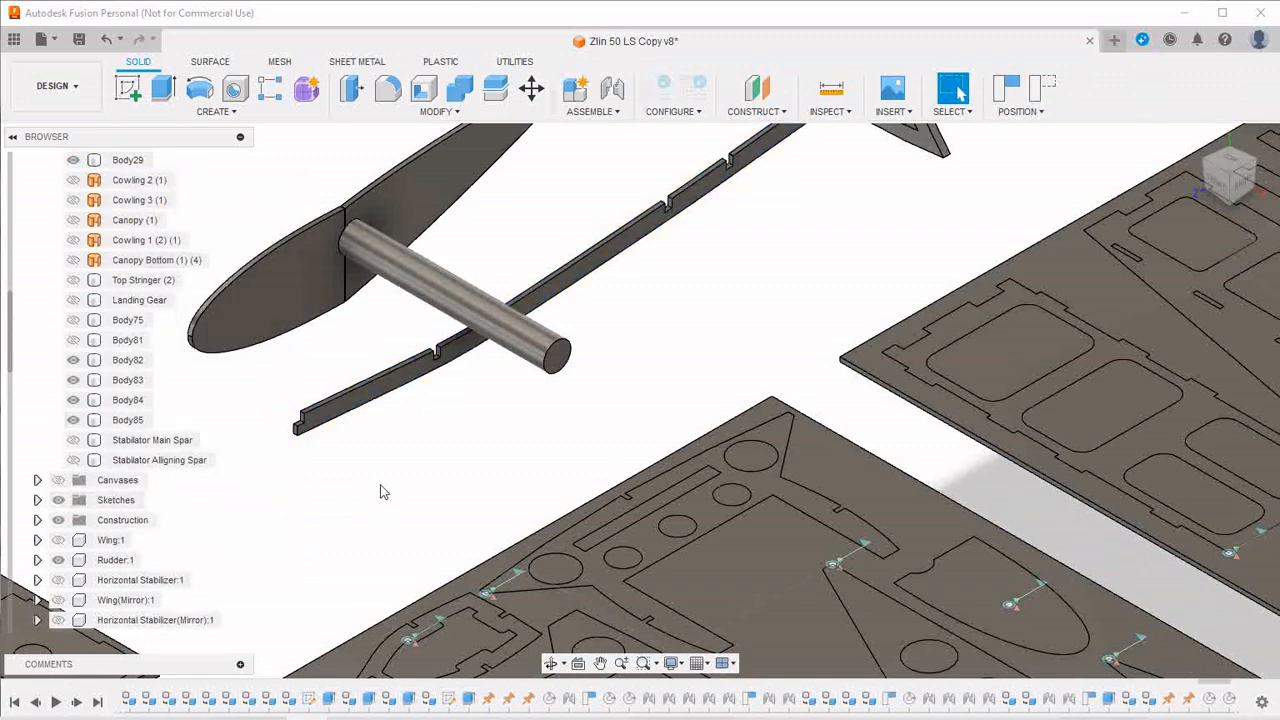
scroll(112, 525, "down", 7)
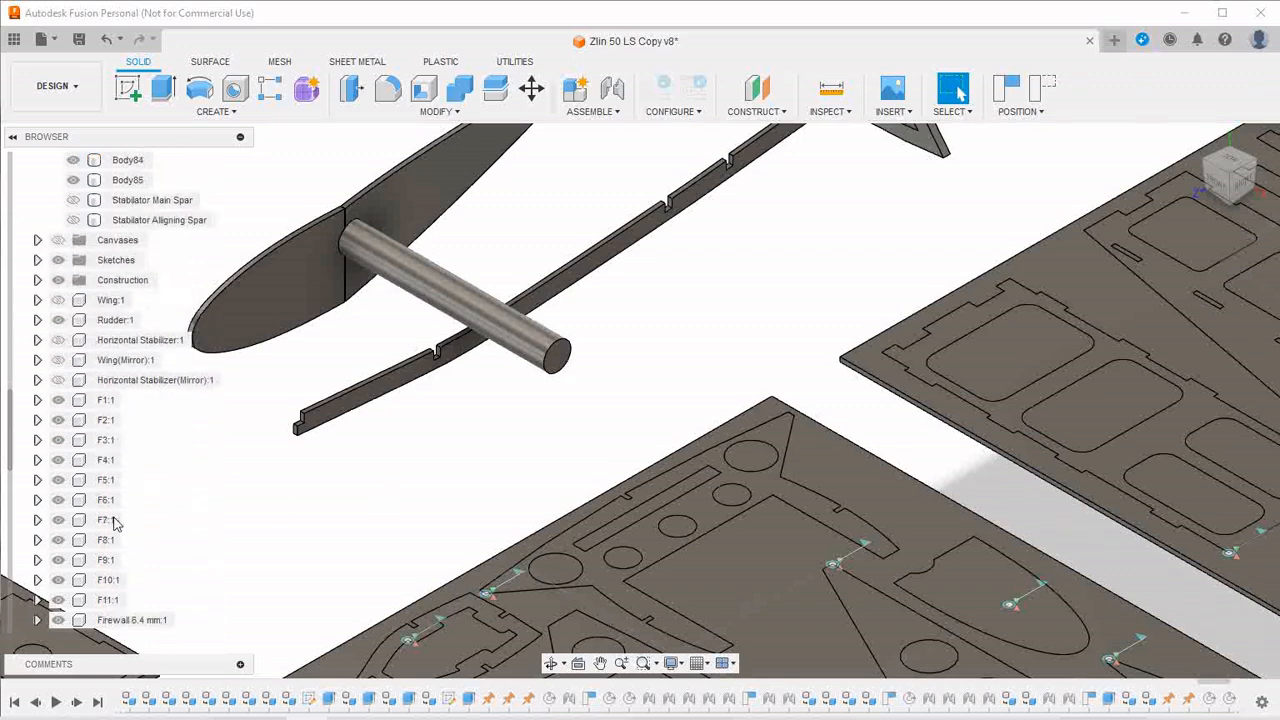
scroll(112, 530, "down", 4)
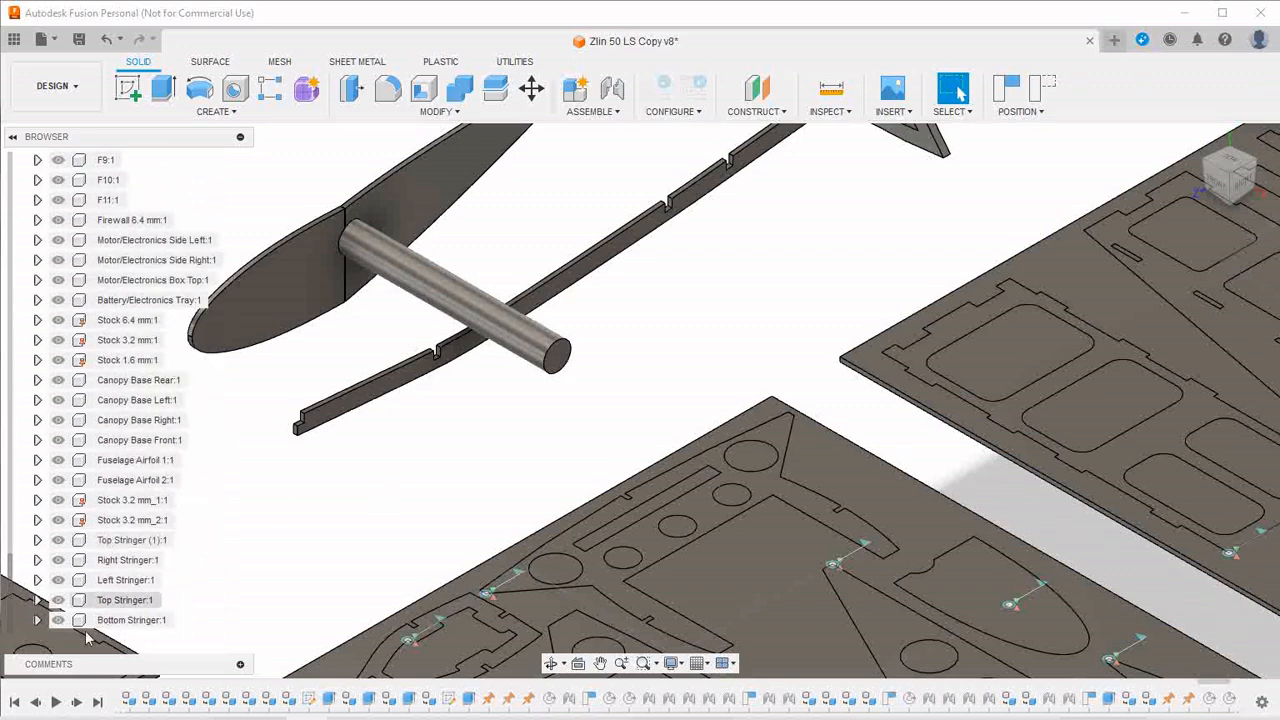
left_click(56, 620)
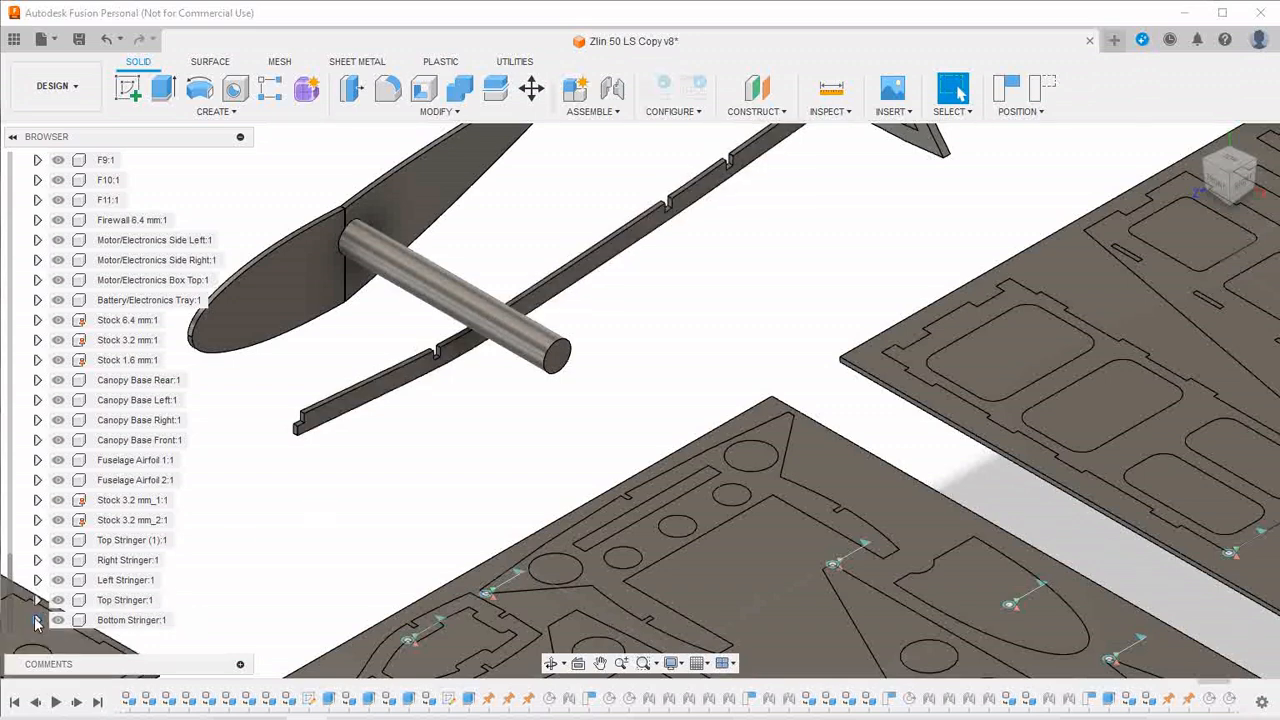
left_click(37, 620)
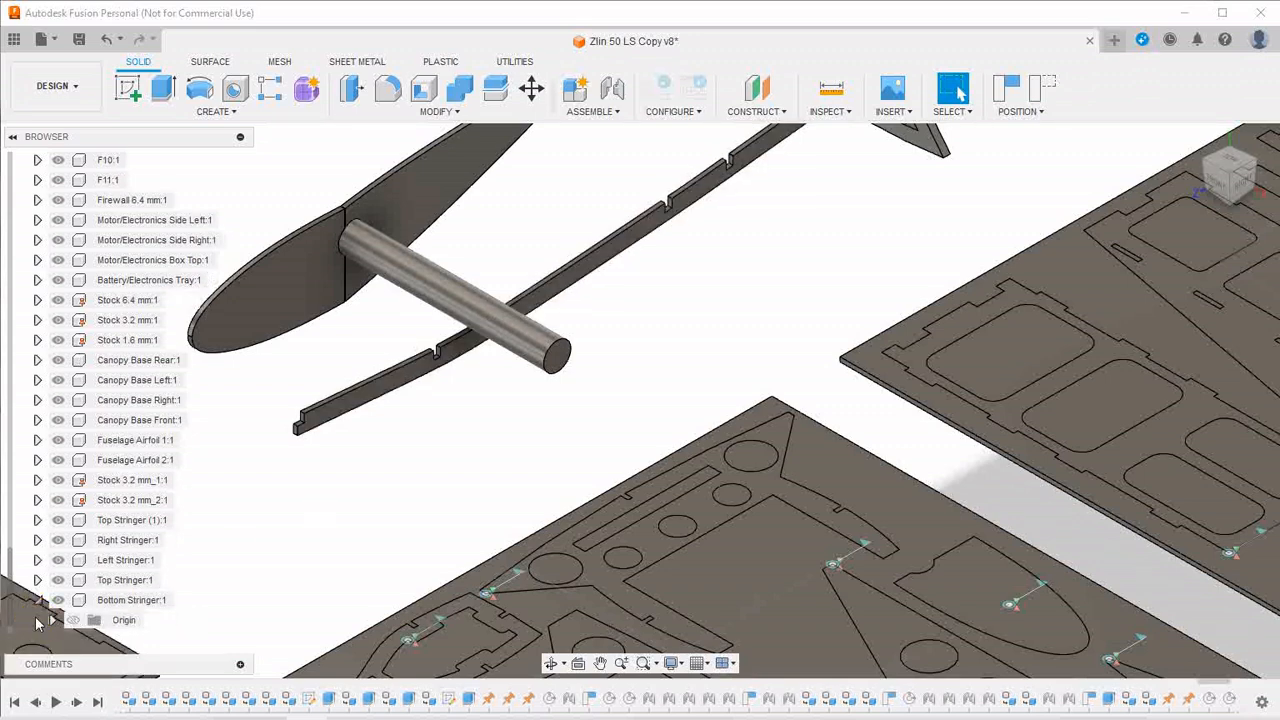
Start a sketch on the broad side face of the Bottom Stringer, capturing the current component positions
left_click(343, 414)
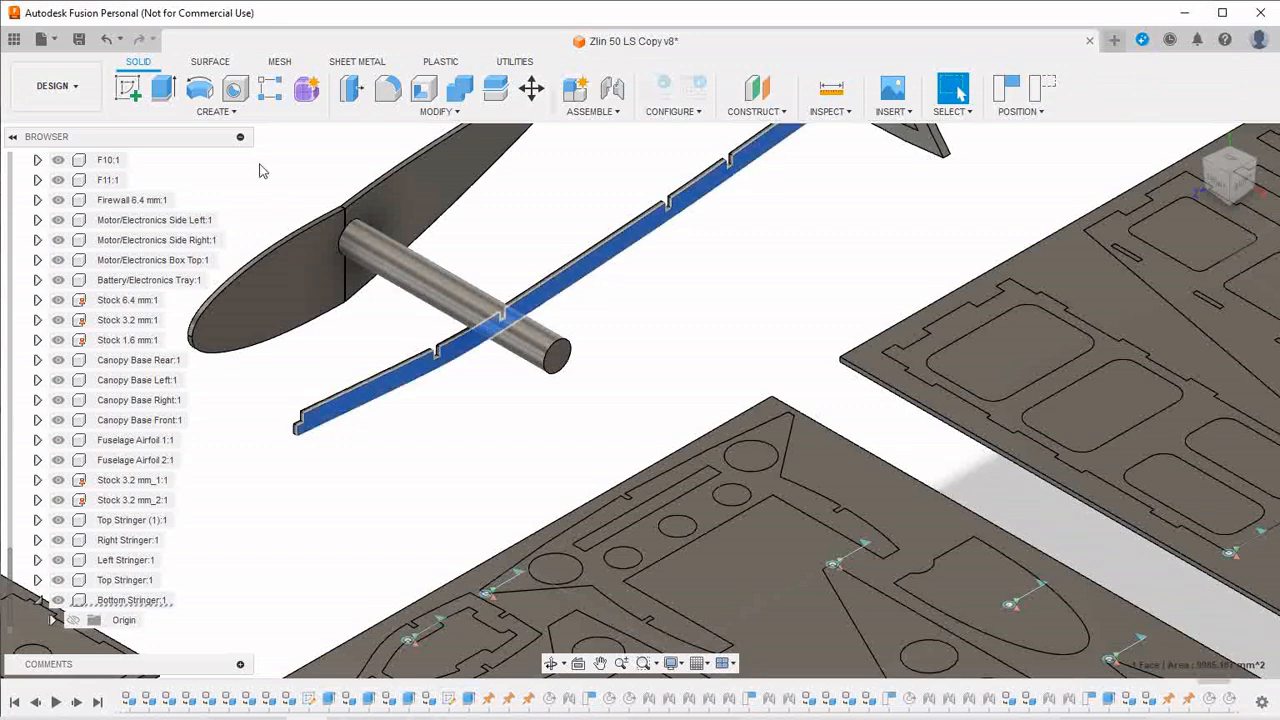
left_click(124, 83)
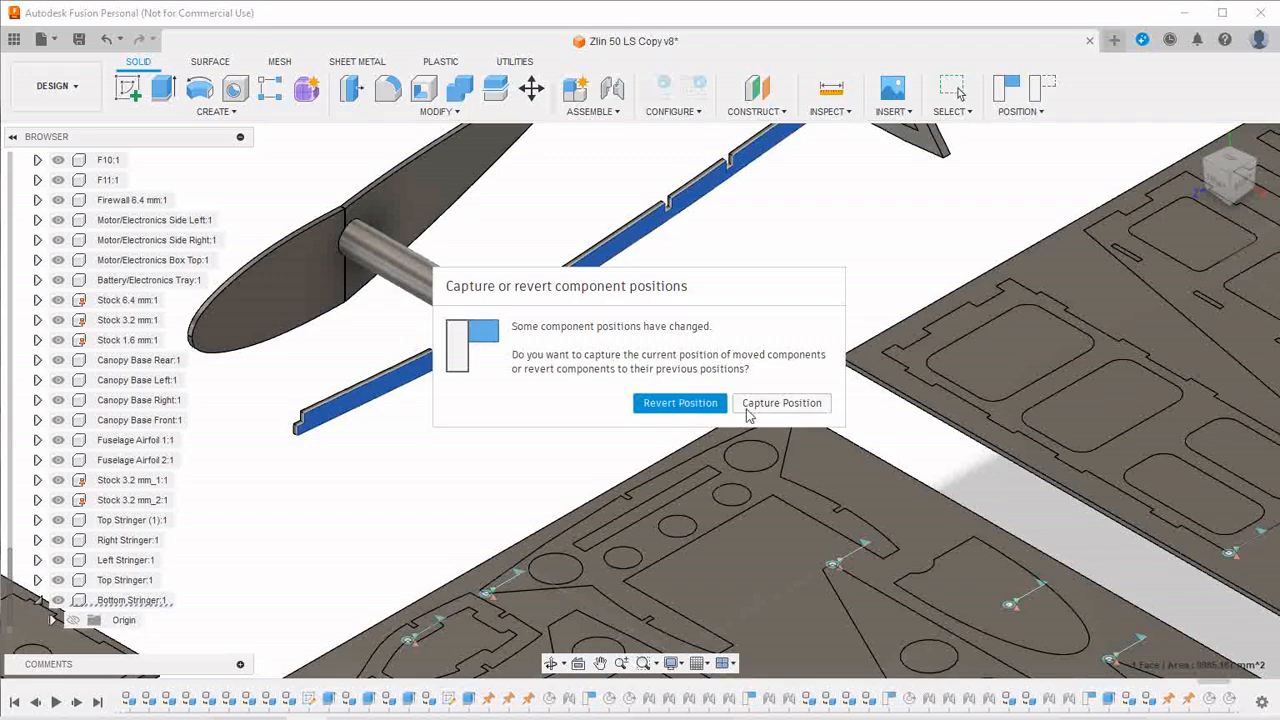
left_click(777, 403)
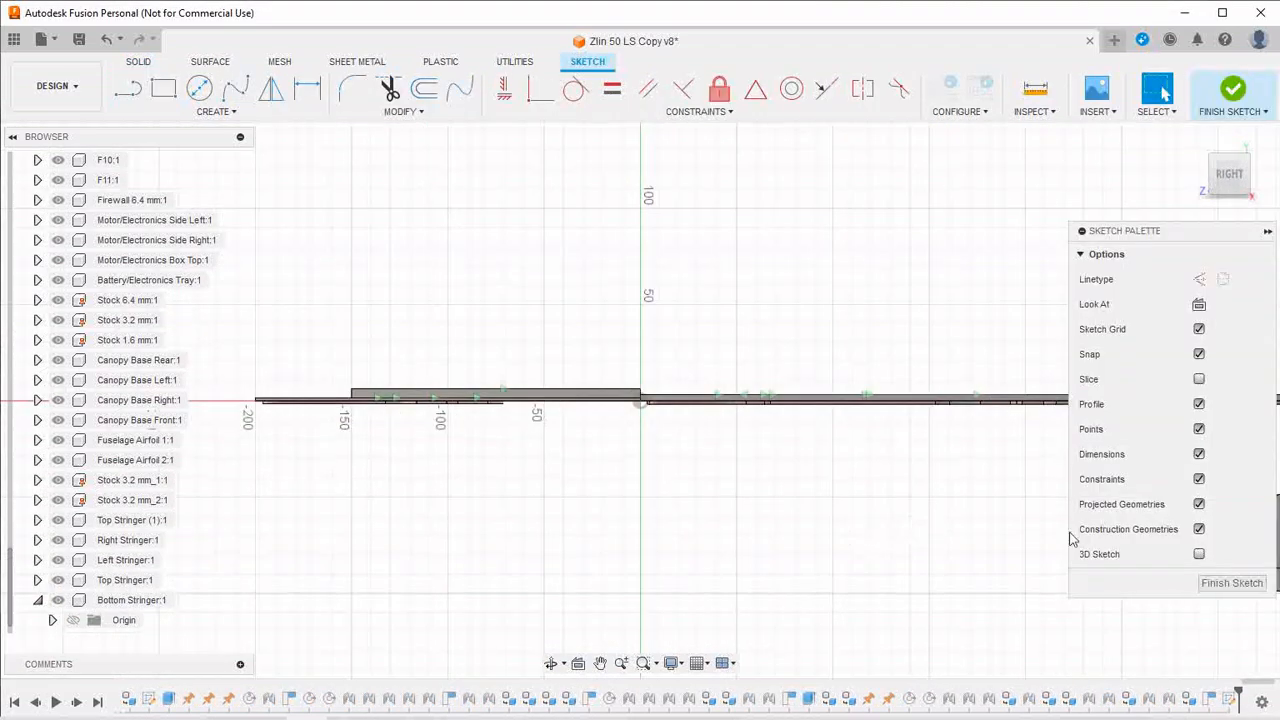
Place a sketch text frame on the Bottom Stringer's side face, between its front end and the first slot
mouse_move(941, 517)
middle_mouse_down()
mouse_move(366, 500)
mouse_move(294, 401)
middle_mouse_up()
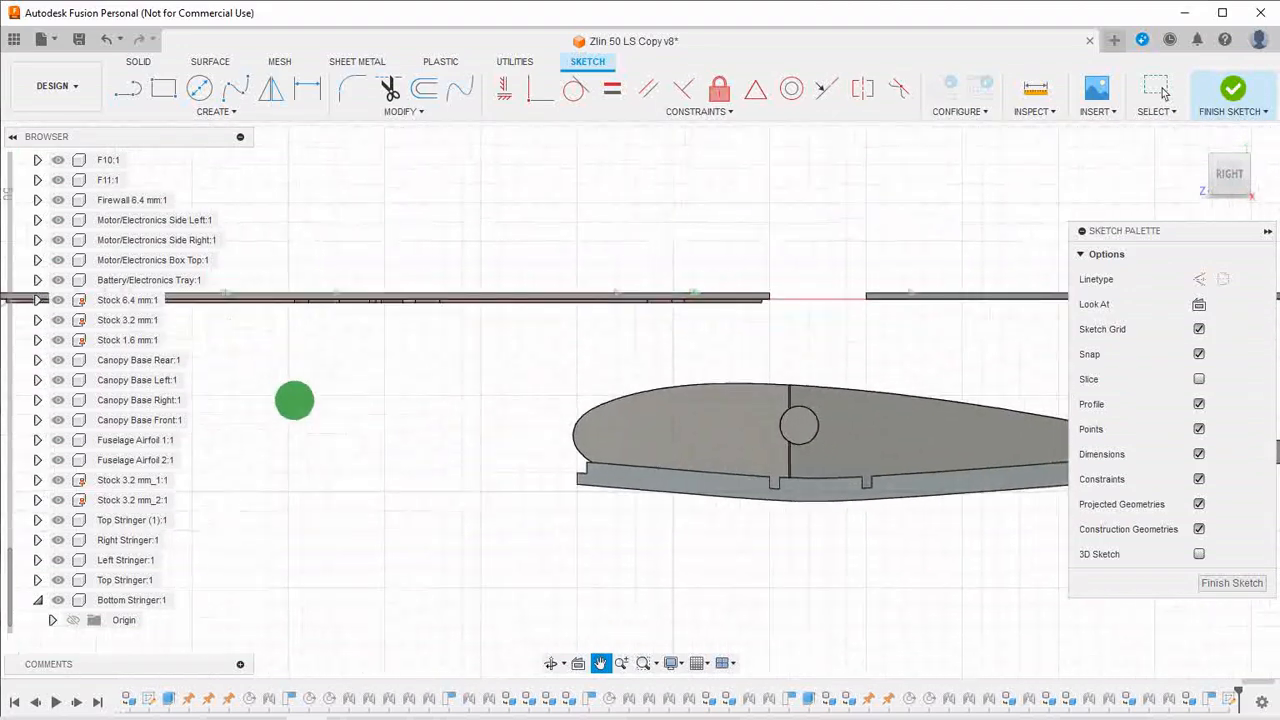
left_click(1157, 88)
scroll(676, 494, "up", 2)
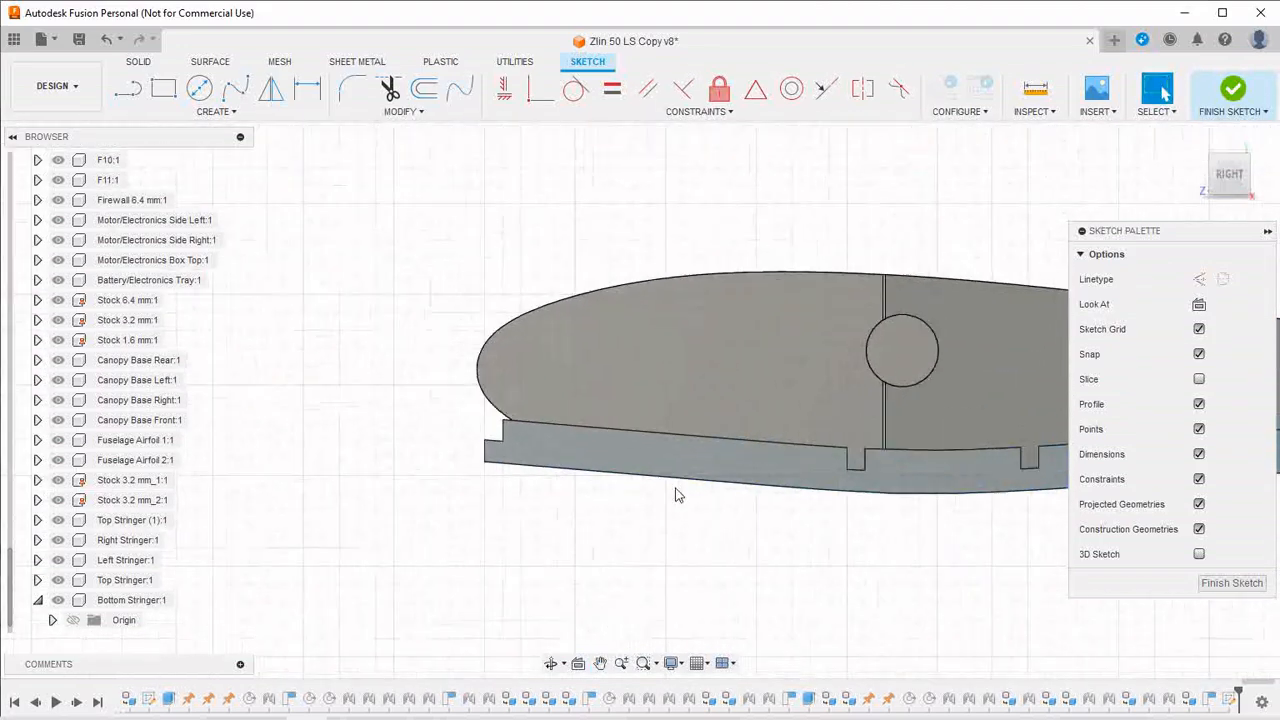
scroll(676, 494, "up", 2)
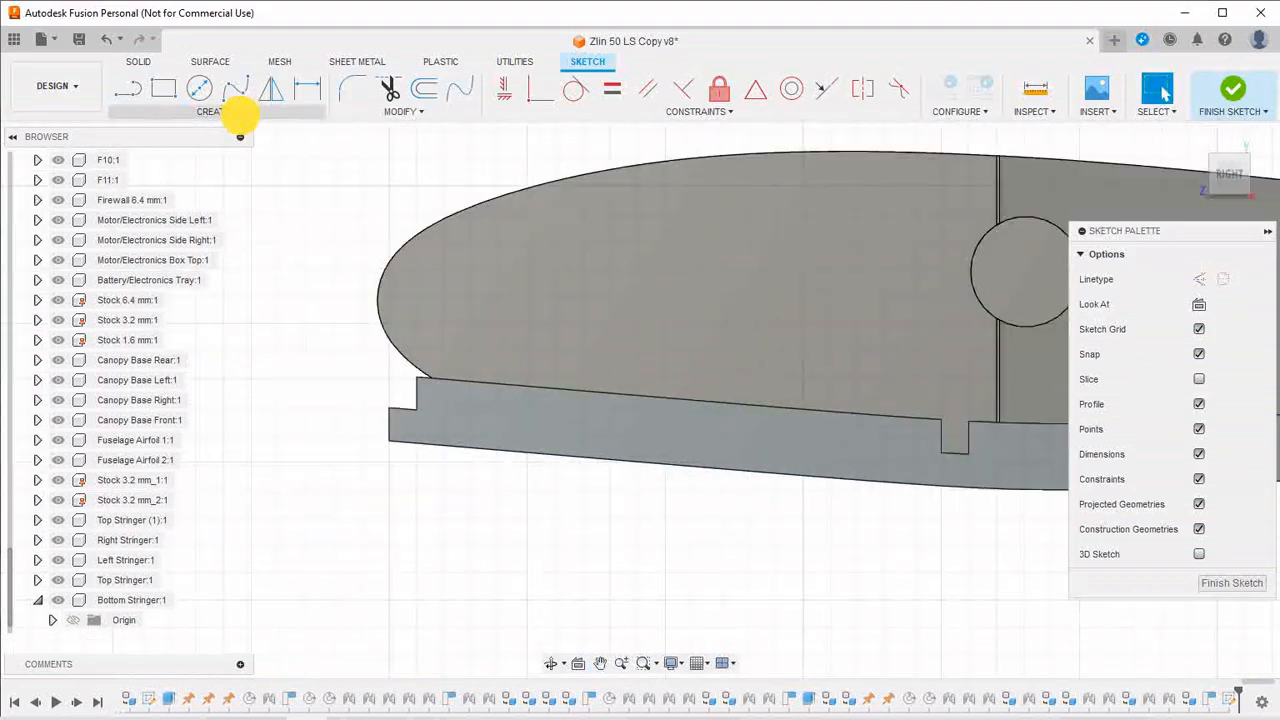
left_click(240, 118)
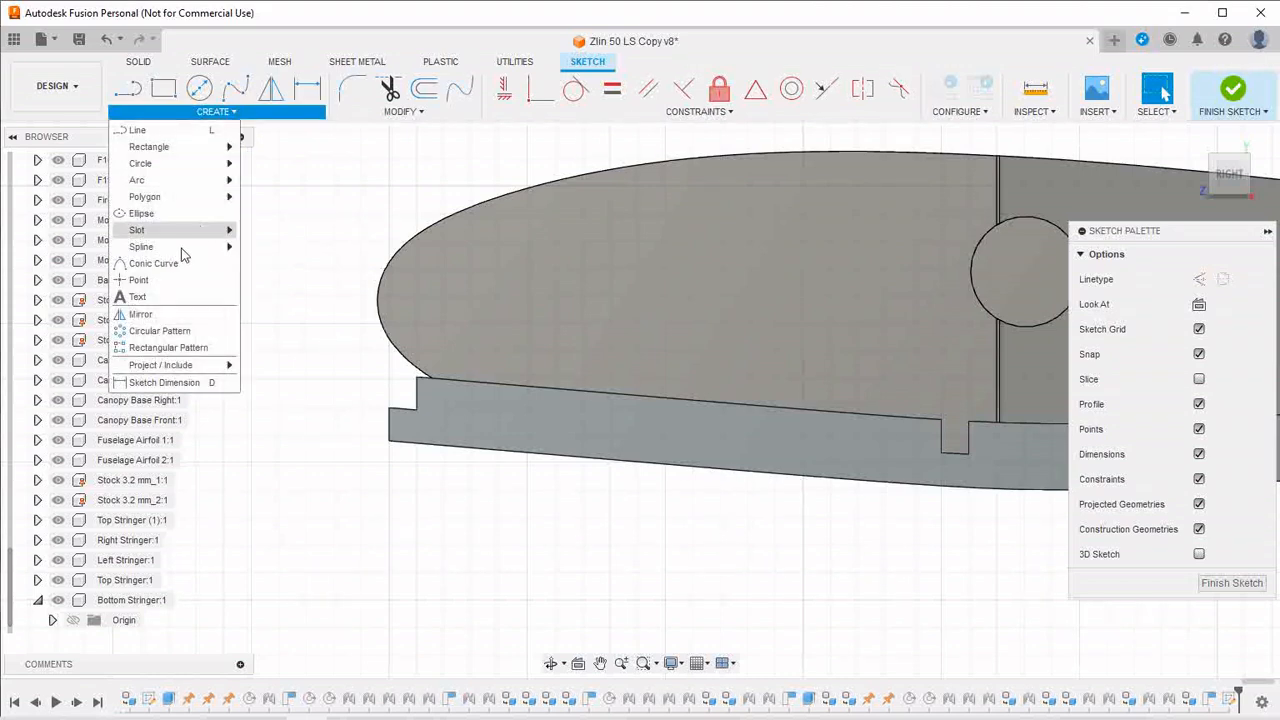
left_click(140, 297)
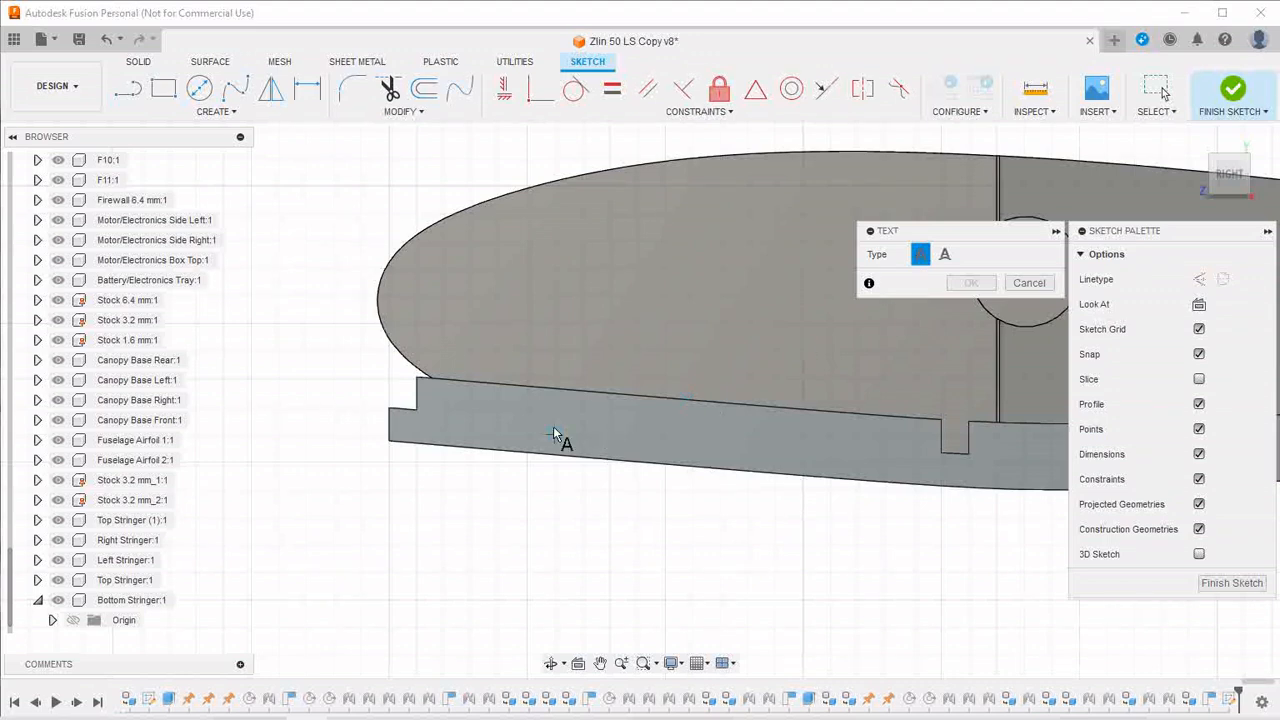
left_click_drag(445, 405, 808, 450)
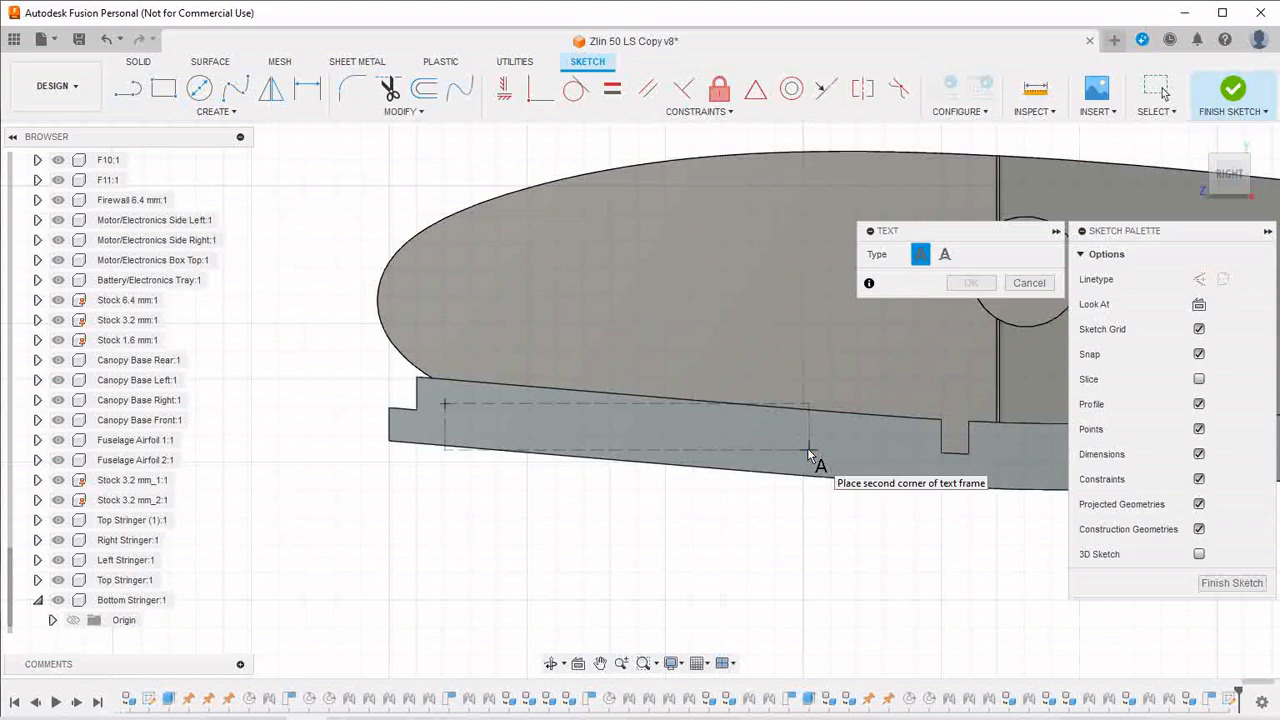
left_click(808, 450)
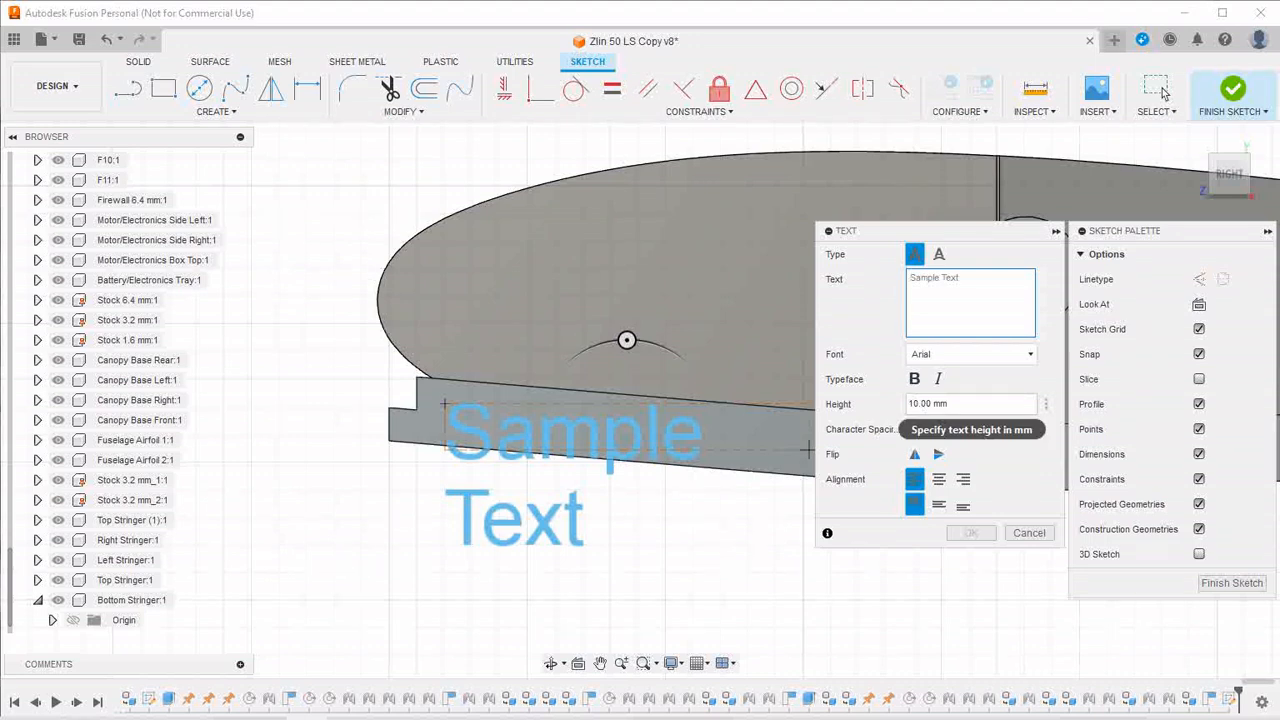
Set the text height to 2 mm and enter "Bottom Stringer" as the text
double_click(913, 403)
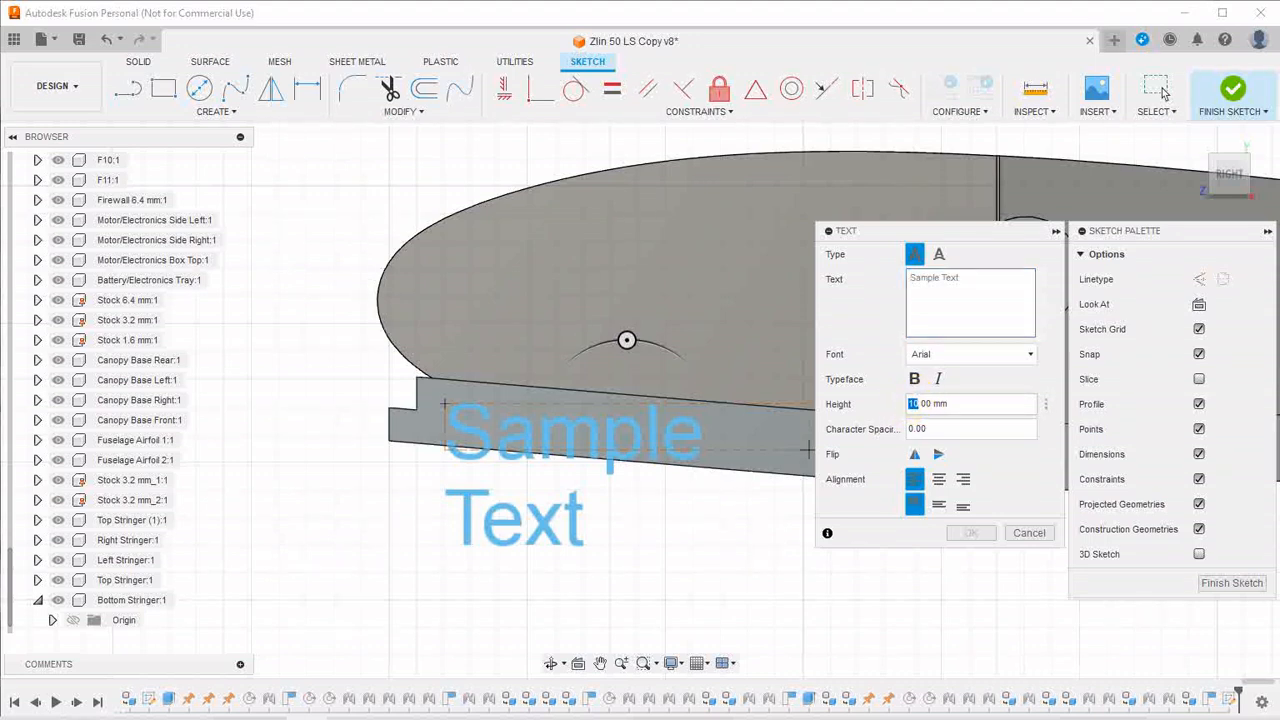
type("3")
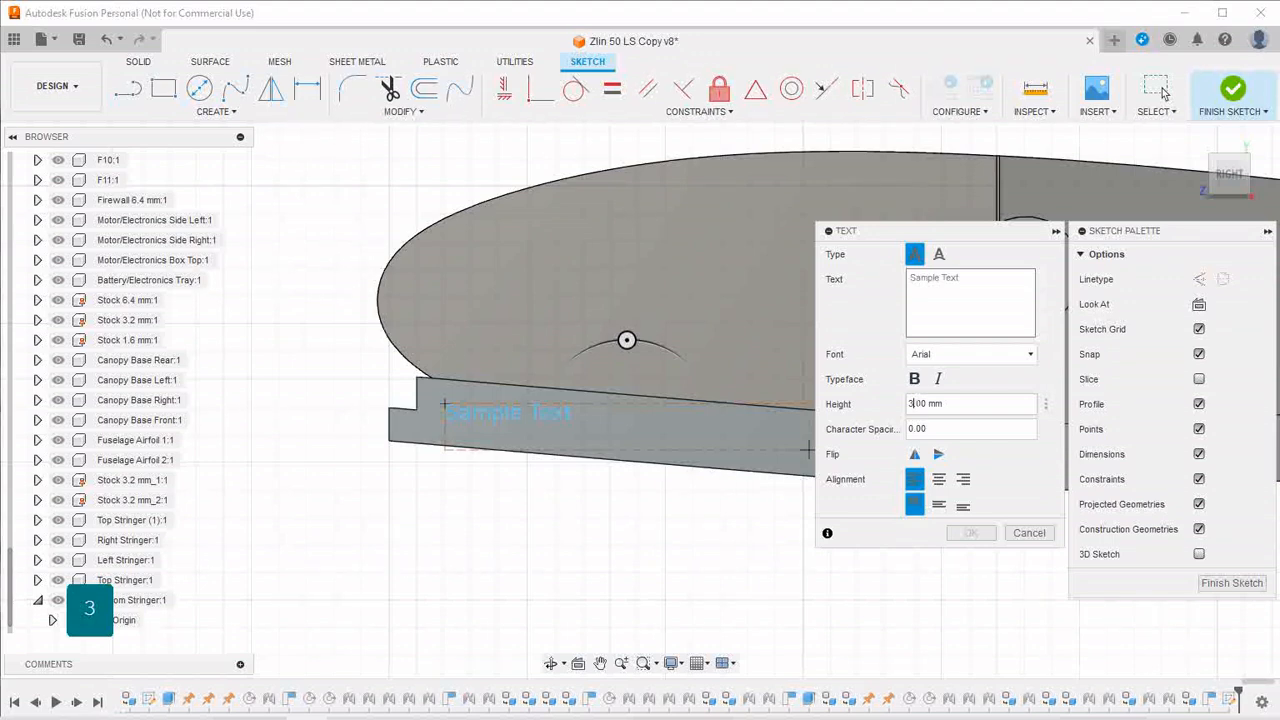
key("BackSpace")
type("2")
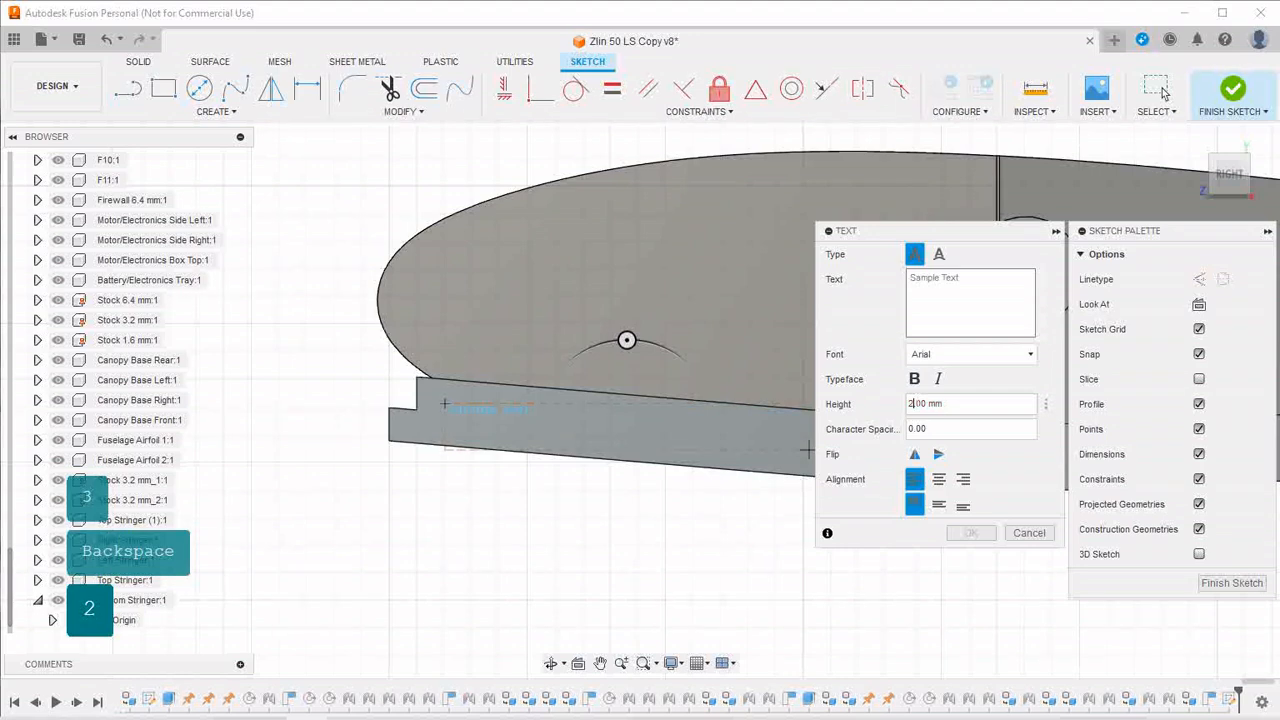
left_click(910, 280)
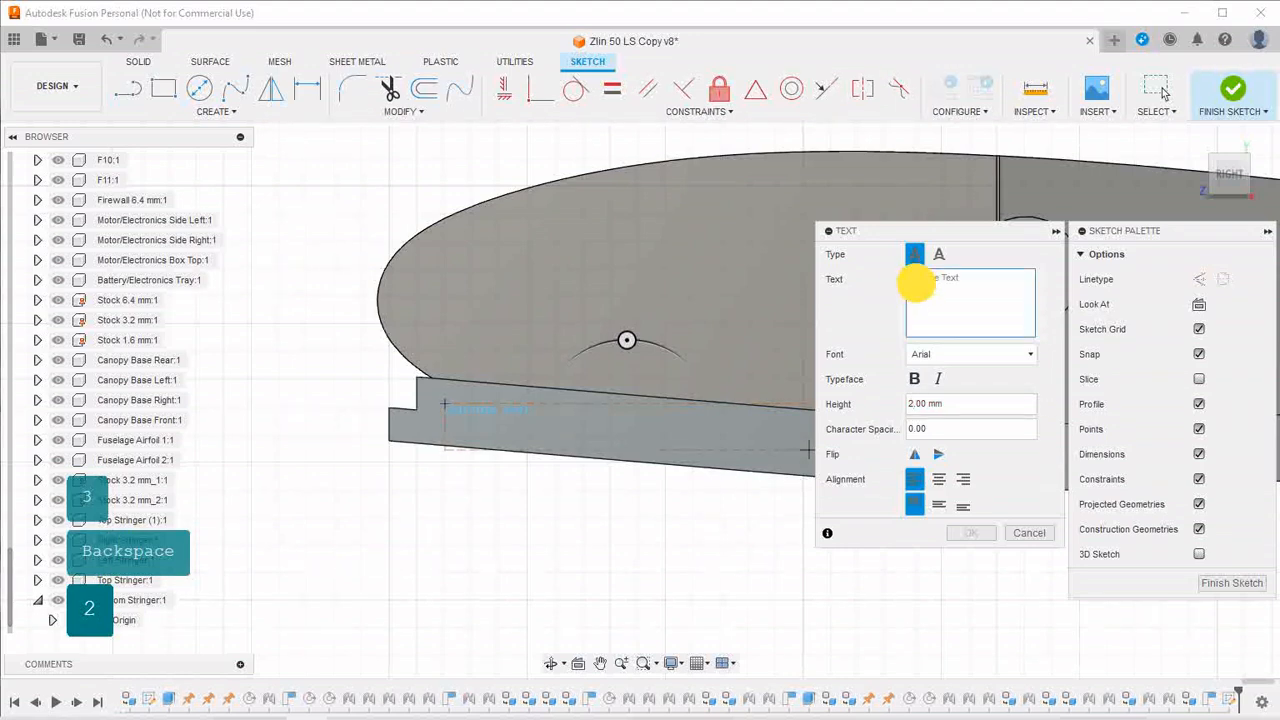
type("Bo")
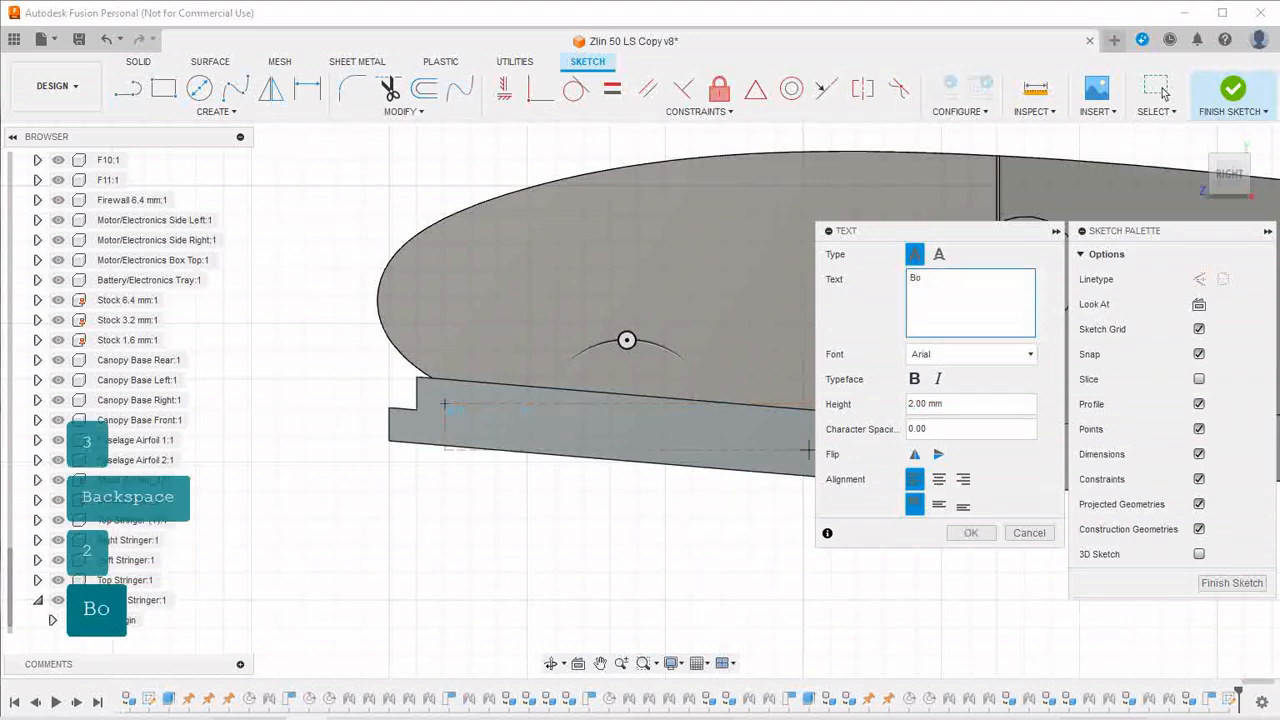
type("ttom S")
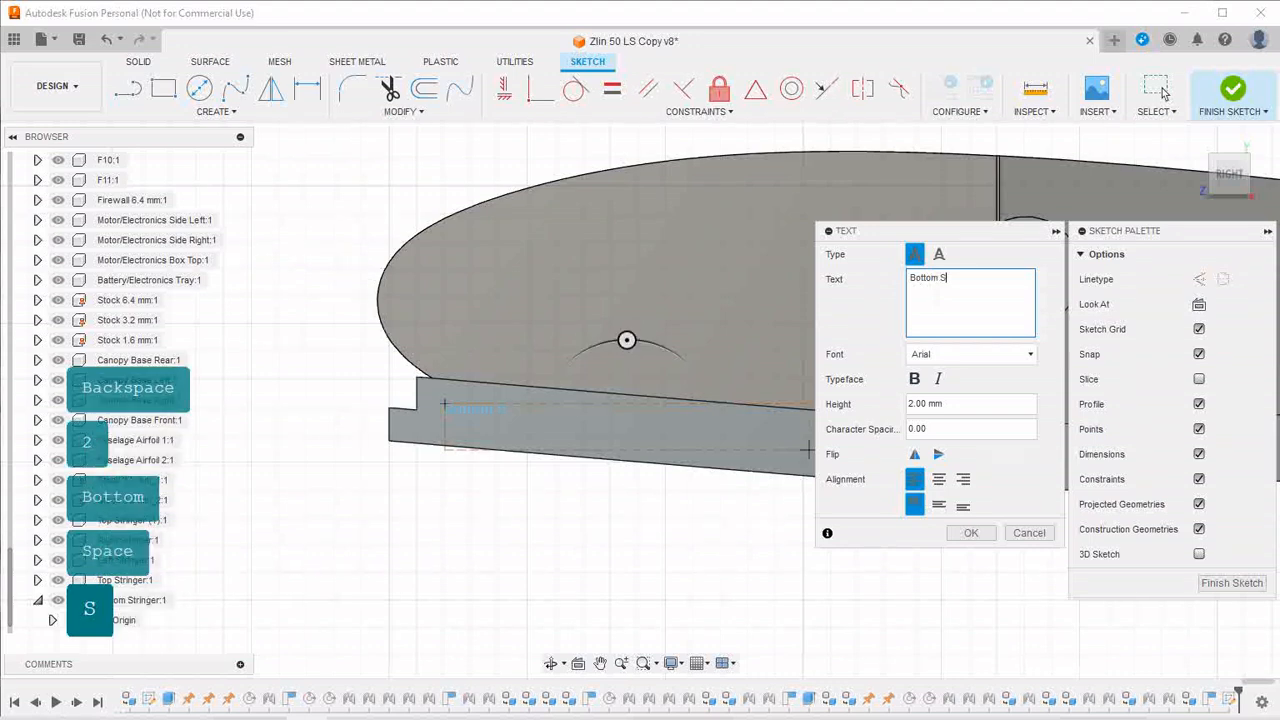
type("tringer")
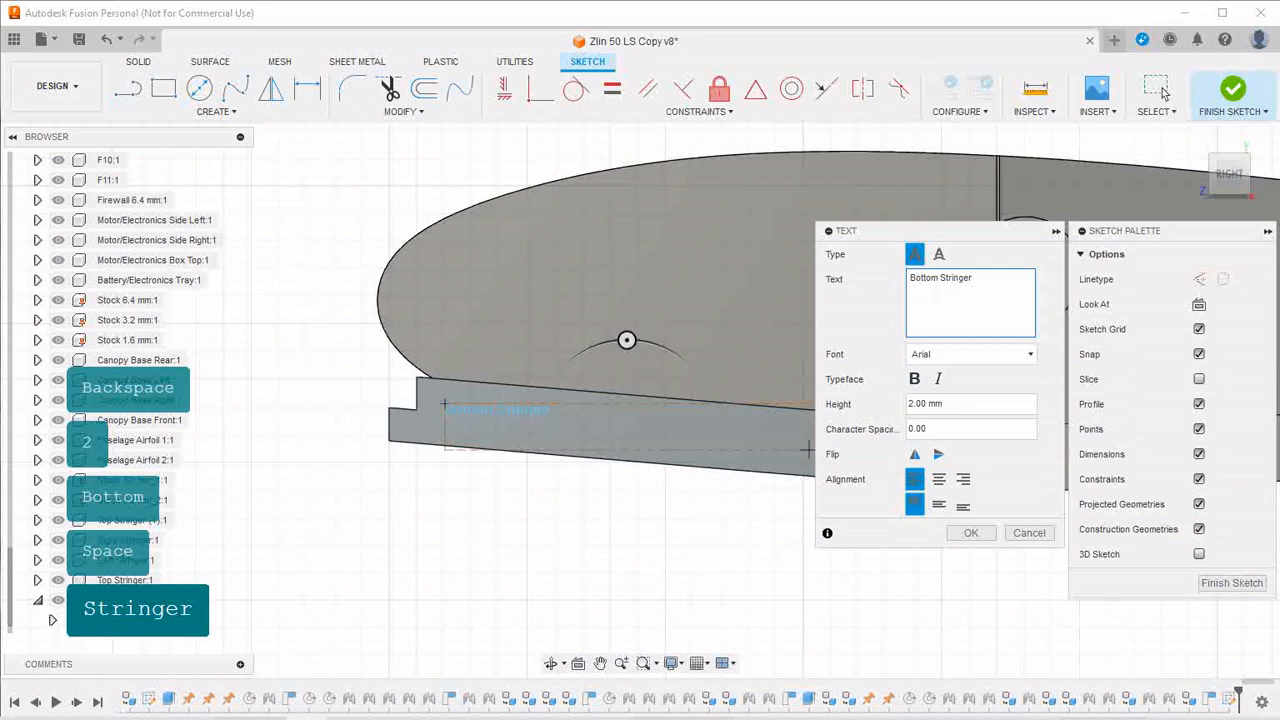
Set the Bottom Stringer text height to 4 mm and create the text
left_click(909, 404)
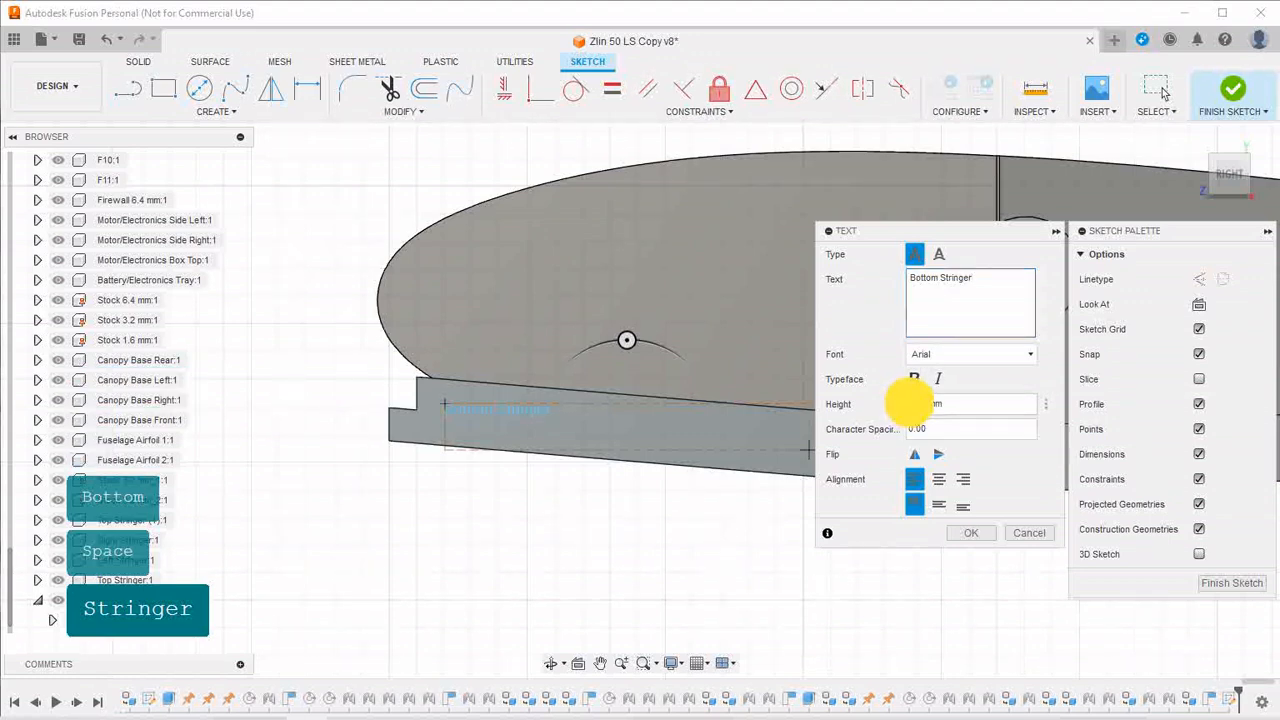
type("4")
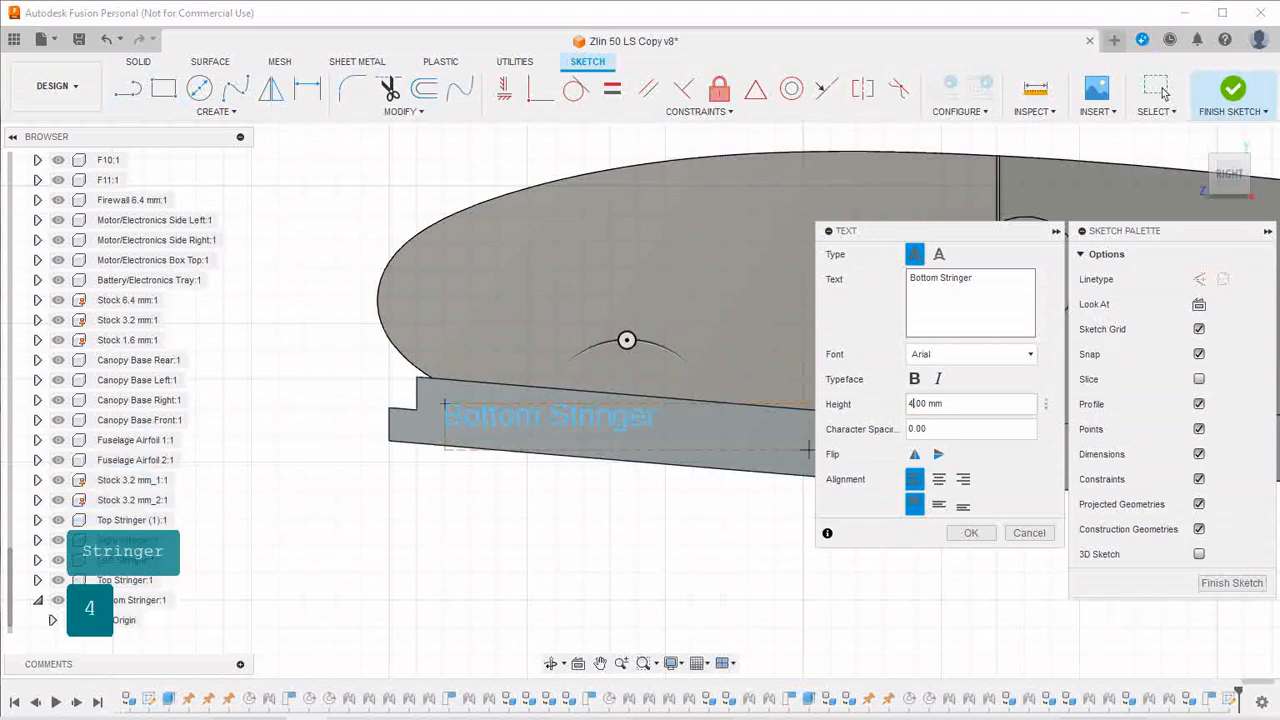
left_click(960, 532)
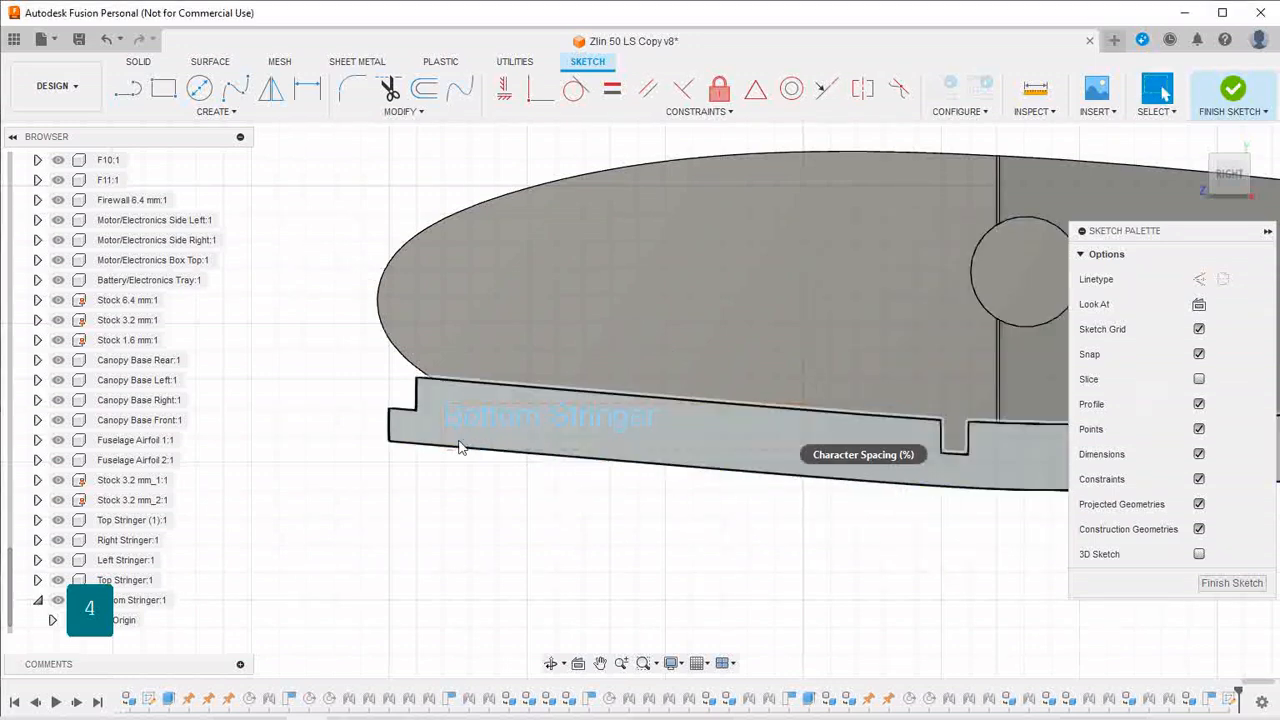
Shorten the text frame from its front end and lower its upper edge to shift the label along the stringer
left_click(440, 444)
mouse_move(436, 440)
left_mouse_down()
mouse_move(515, 447)
mouse_move(520, 432)
left_mouse_up()
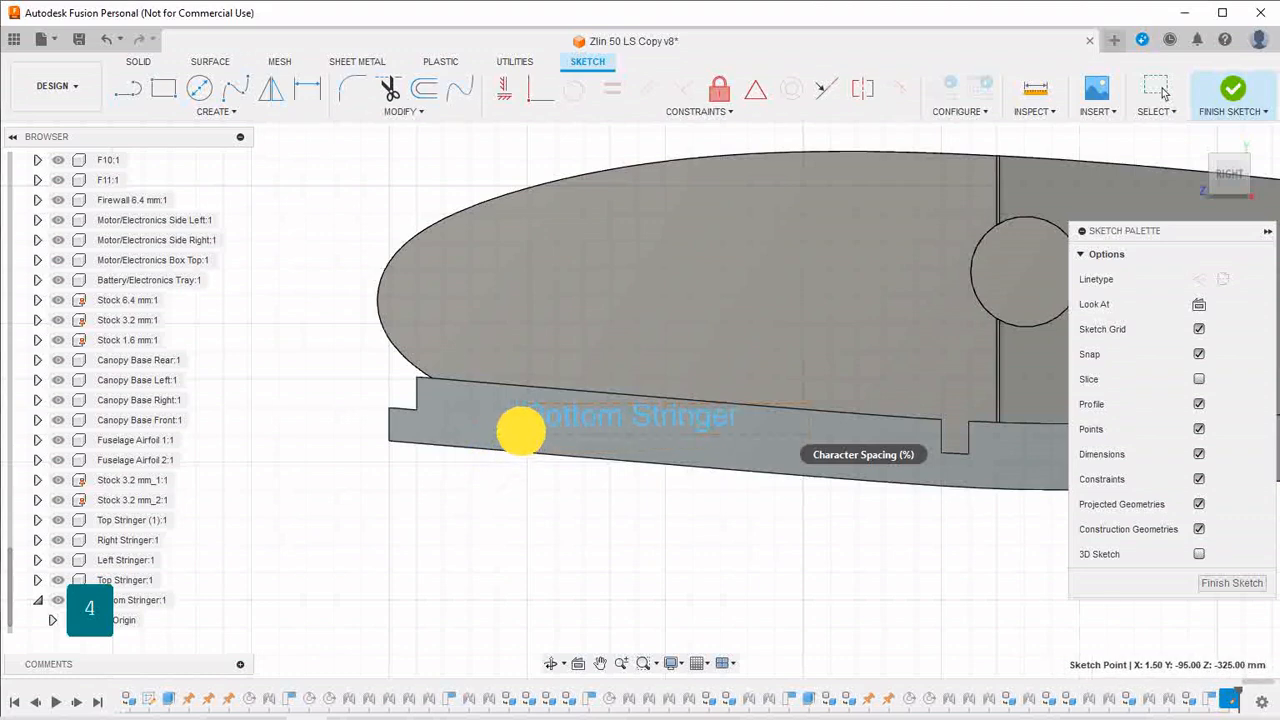
left_click(527, 418)
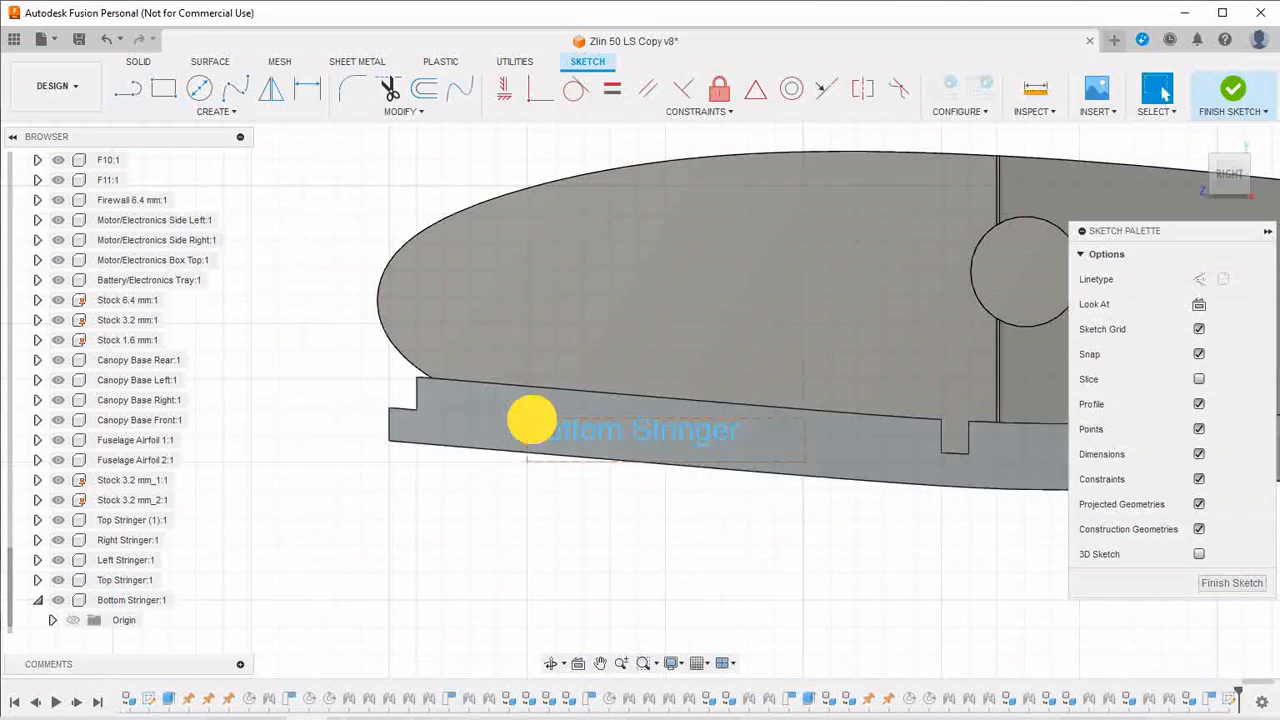
Rotate the text by -5 degrees, move it by -1.92 mm and 2.86 mm to fit the stringer, and finish the sketch
key("c")
left_click(527, 418)
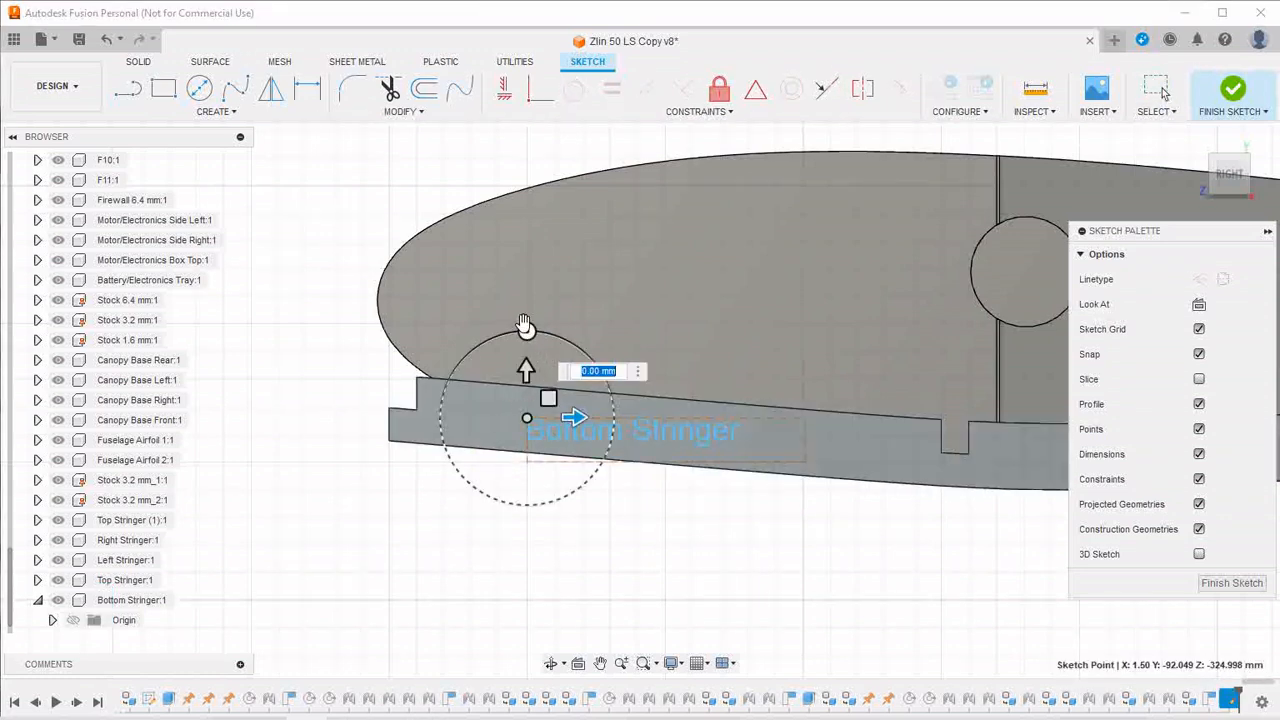
left_click_drag(533, 328, 535, 326)
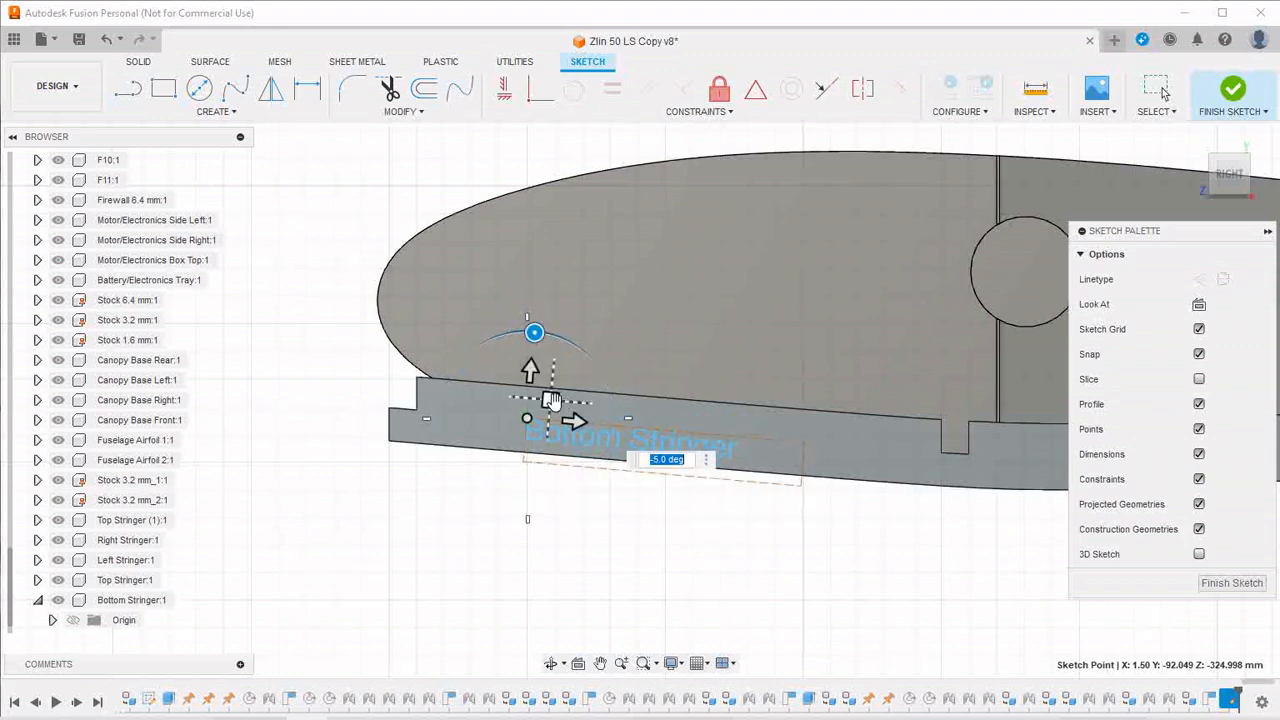
mouse_move(554, 401)
left_mouse_down()
mouse_move(557, 383)
mouse_move(541, 384)
left_mouse_up()
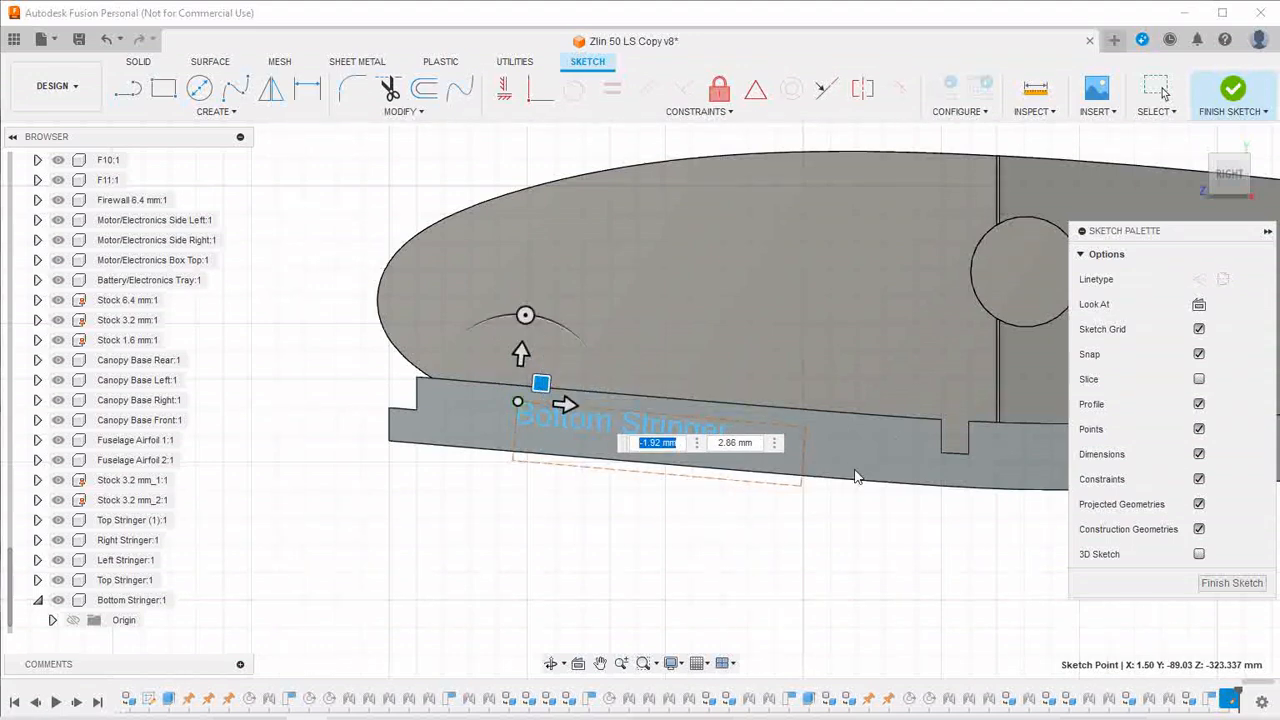
left_click(1218, 588)
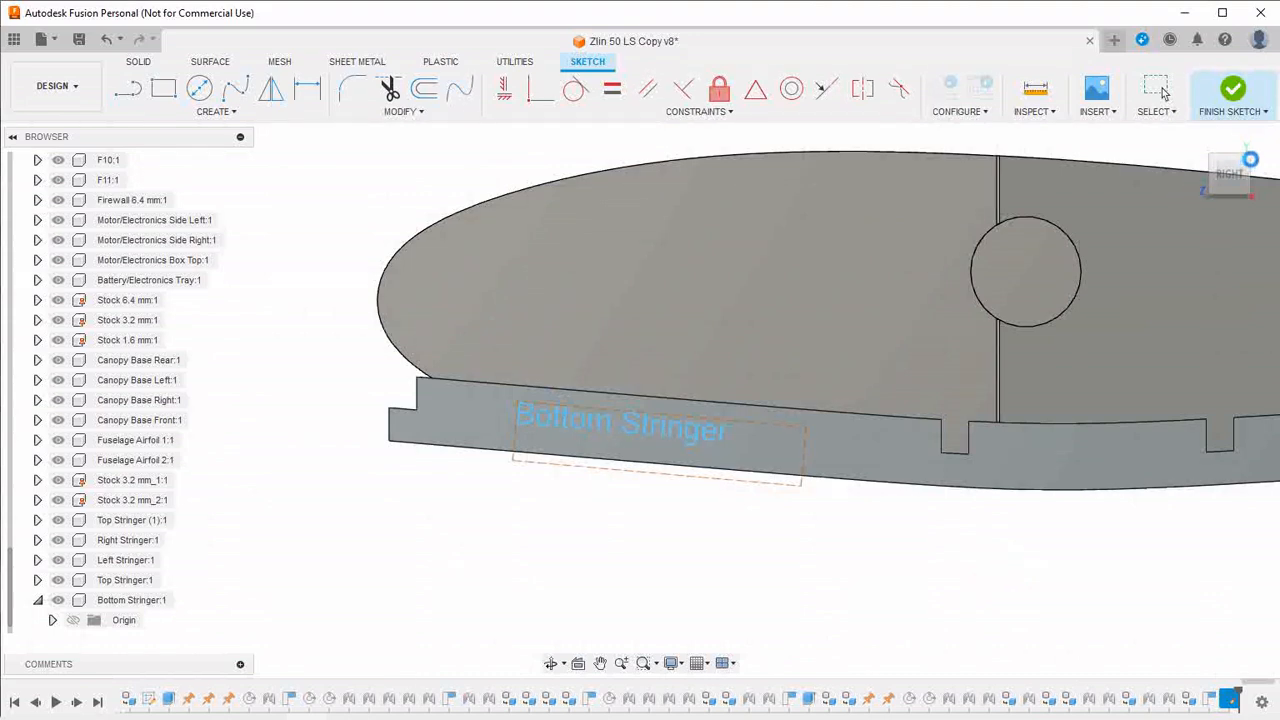
Extrude the Bottom Stringer text as a cut through the stringer with a distance of -10 mm
left_click(1250, 165)
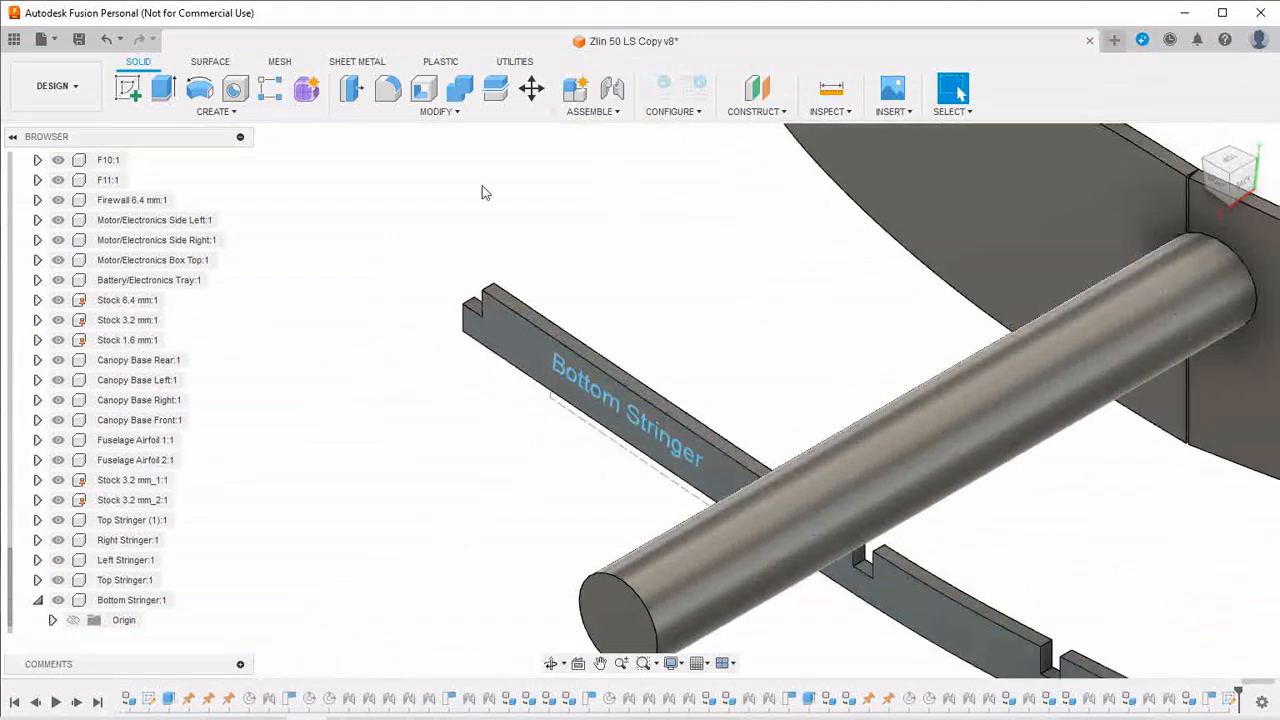
left_click(160, 89)
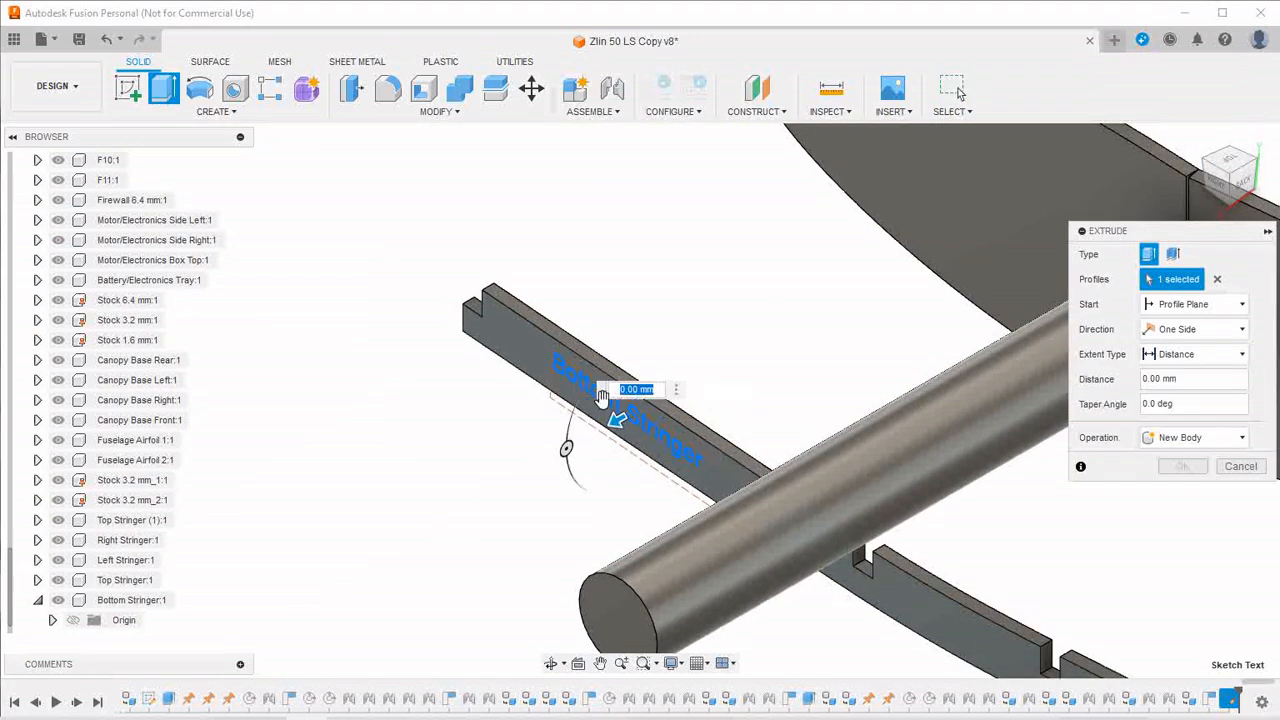
left_click_drag(618, 418, 650, 401)
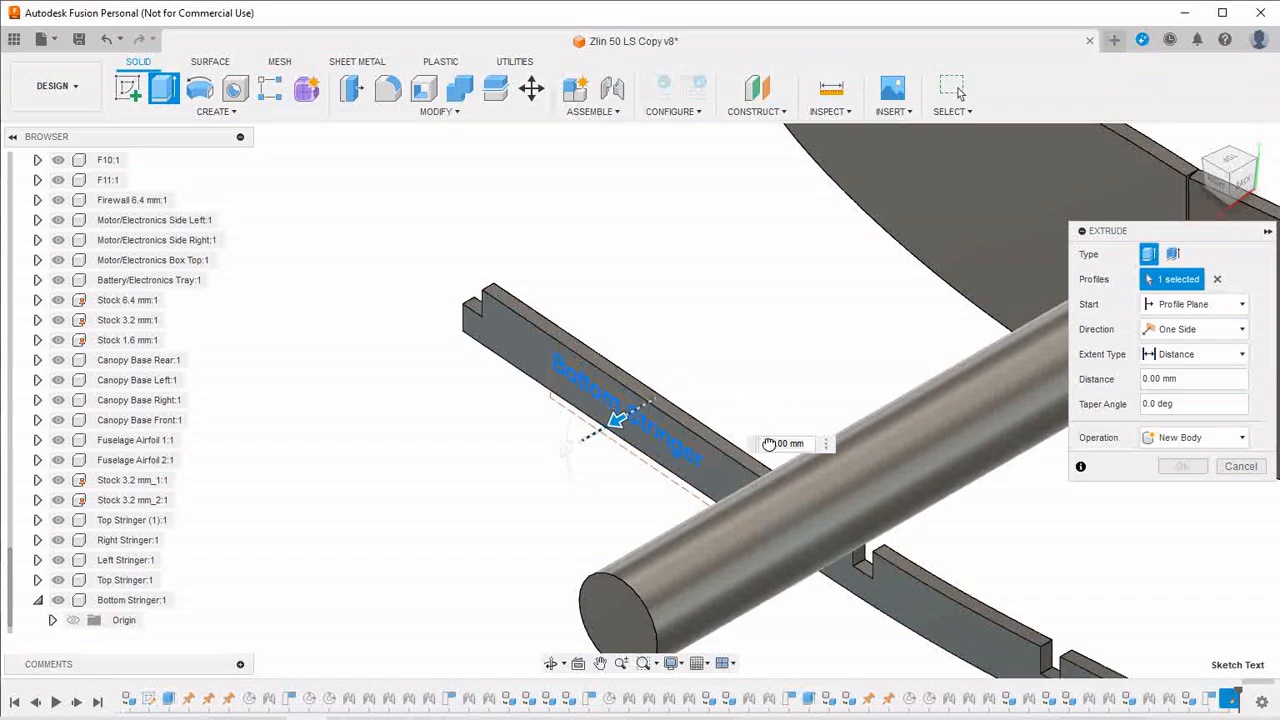
left_click_drag(769, 444, 790, 357)
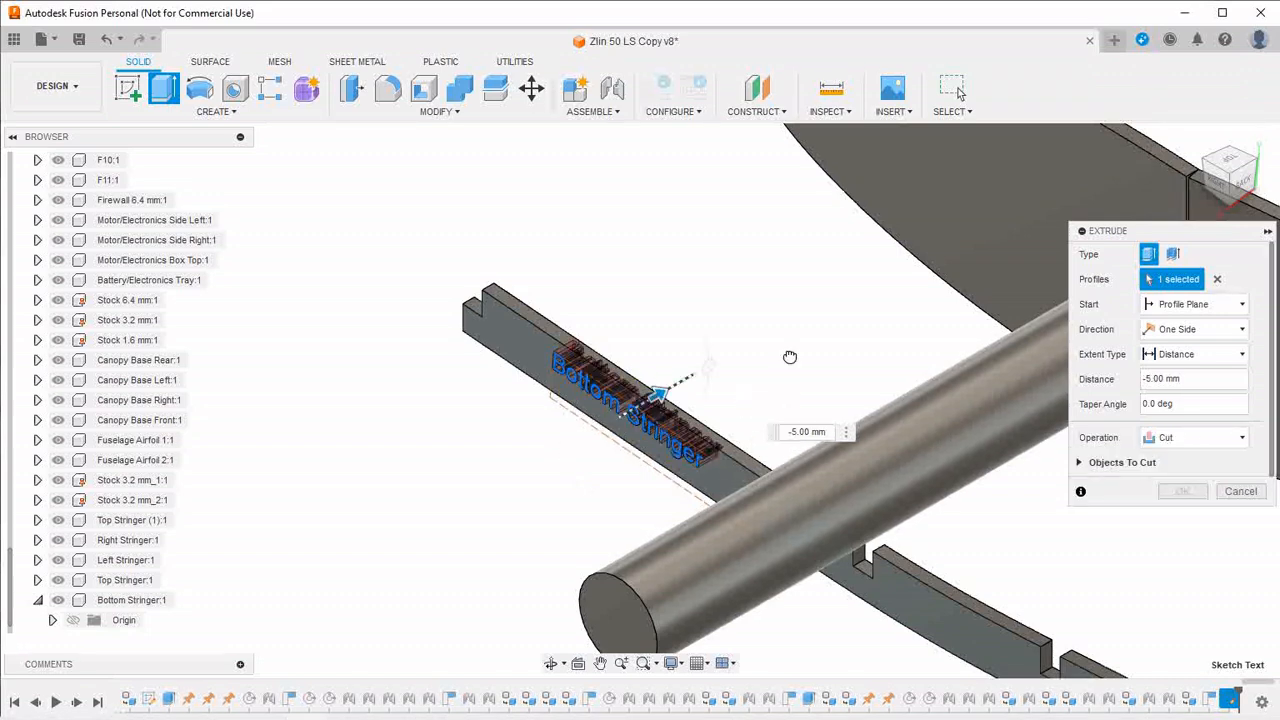
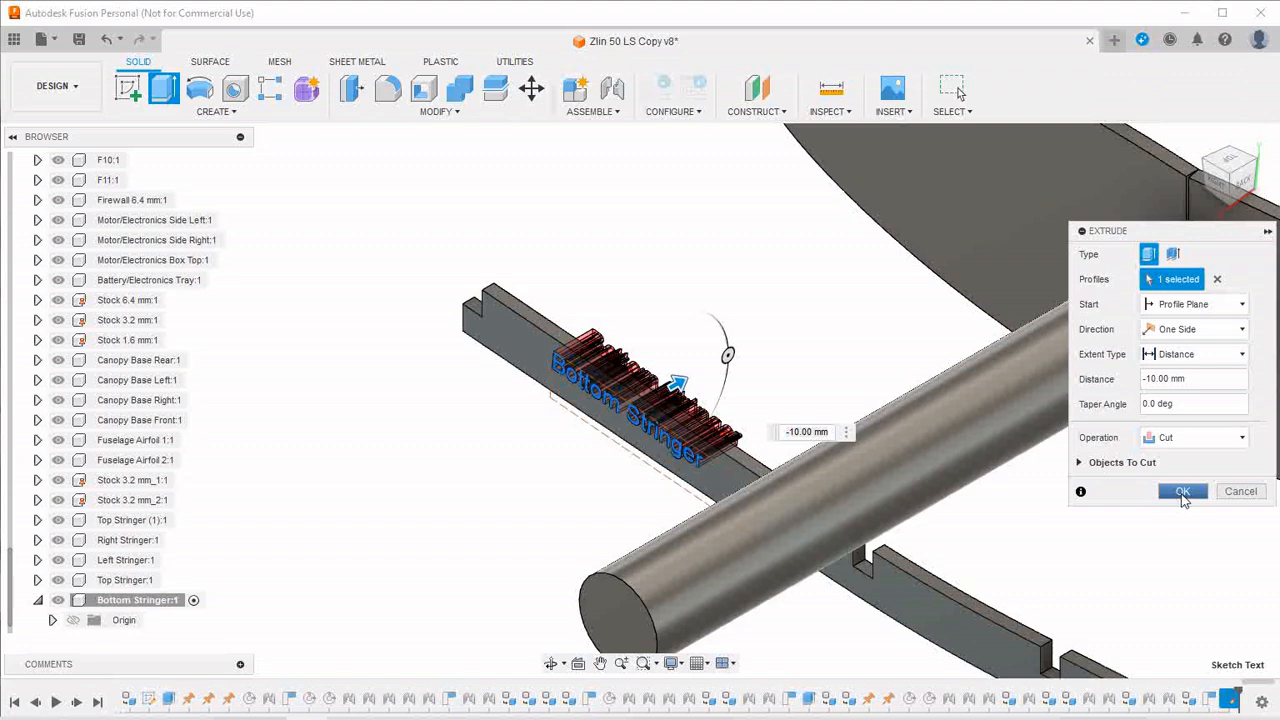
left_click(1183, 492)
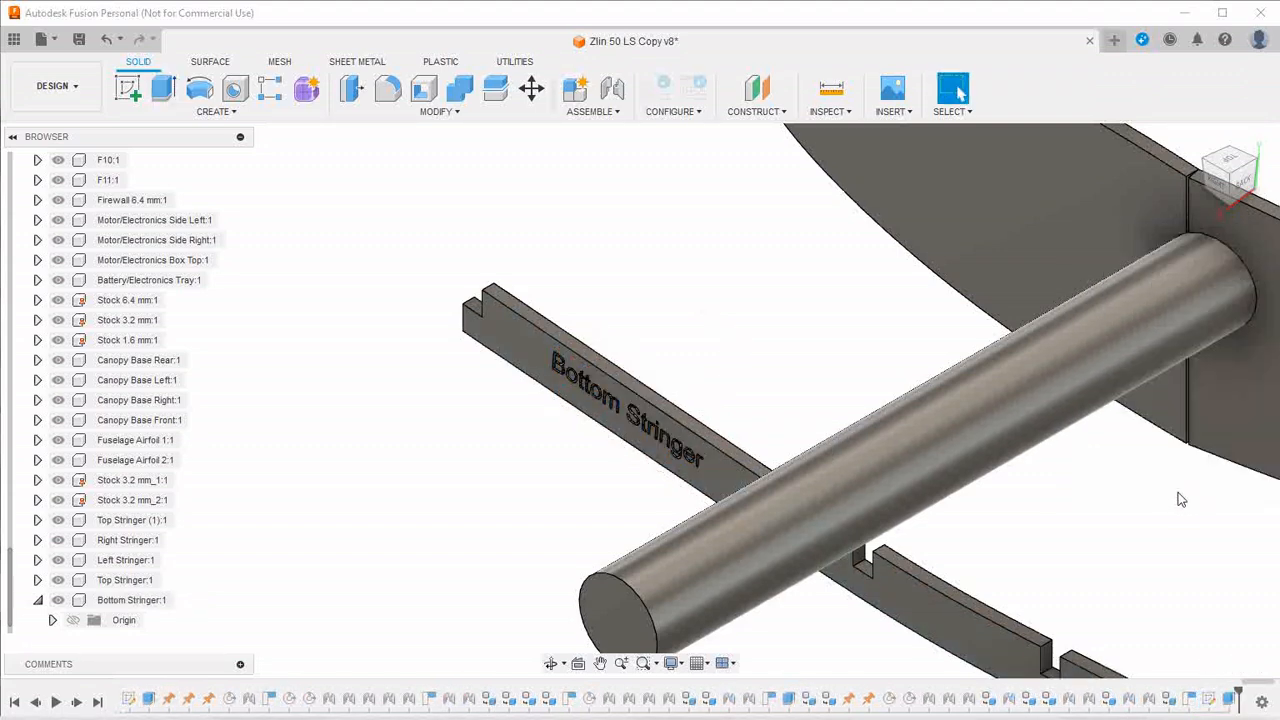
Start a joint that snaps the Bottom Stringer's side face to the center of the top face of the Stock 3.2 mm_2 sheet
left_click(1205, 170)
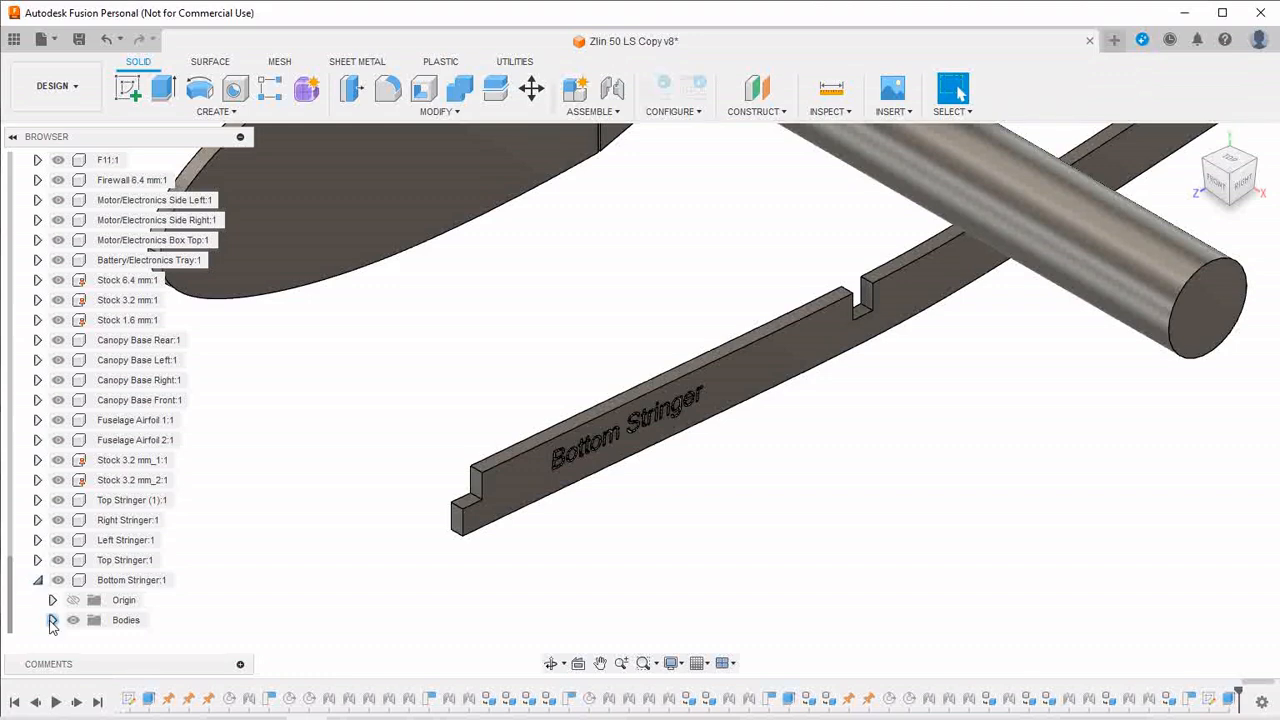
scroll(278, 470, "down", 10)
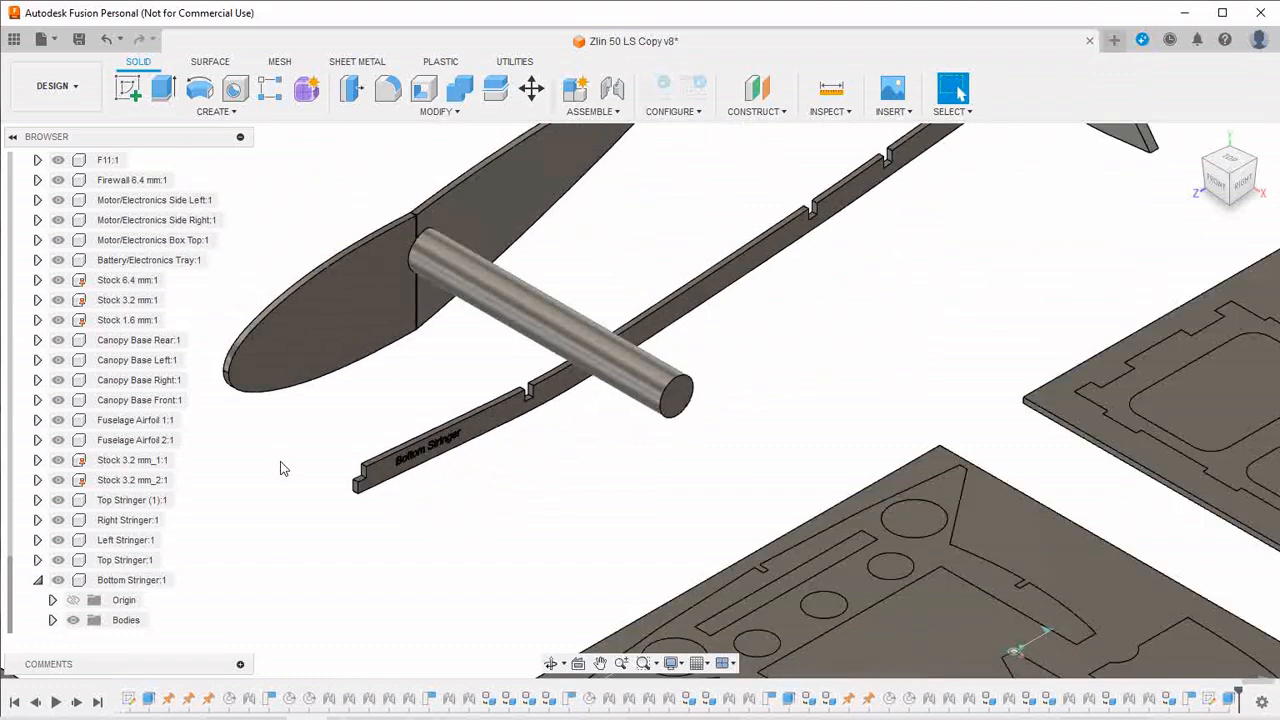
scroll(281, 468, "down", 3)
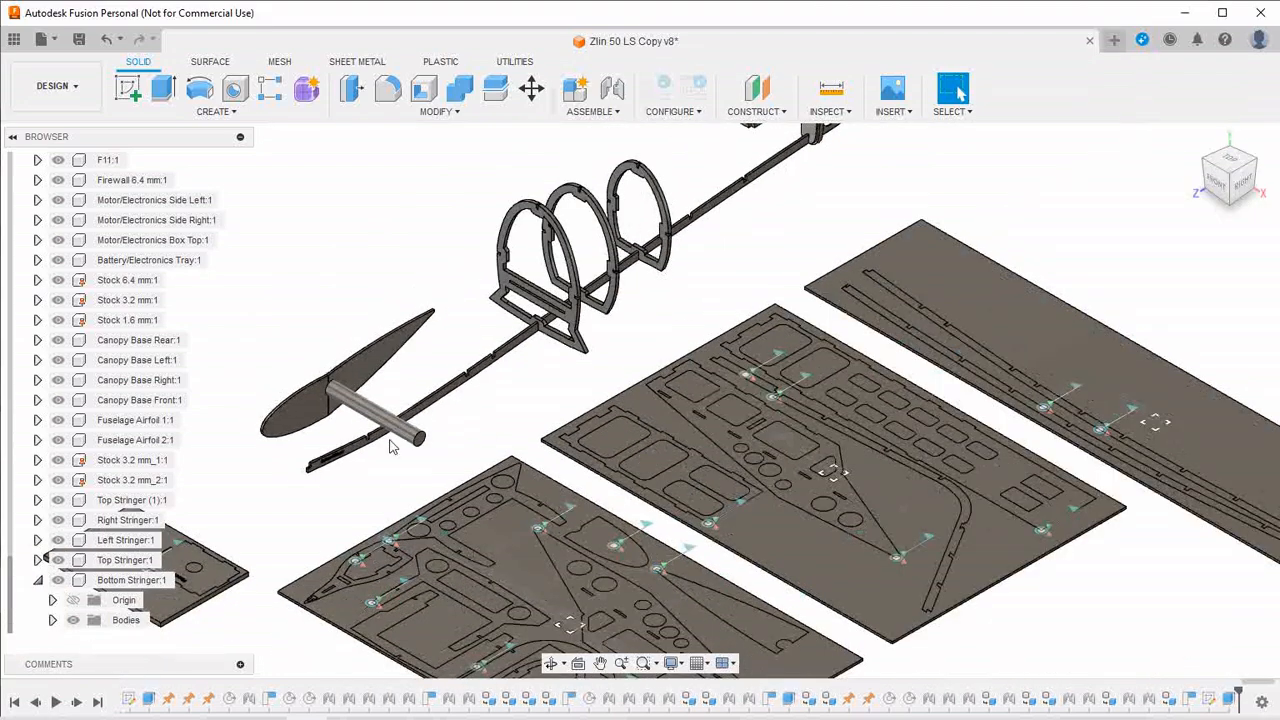
left_click(592, 111)
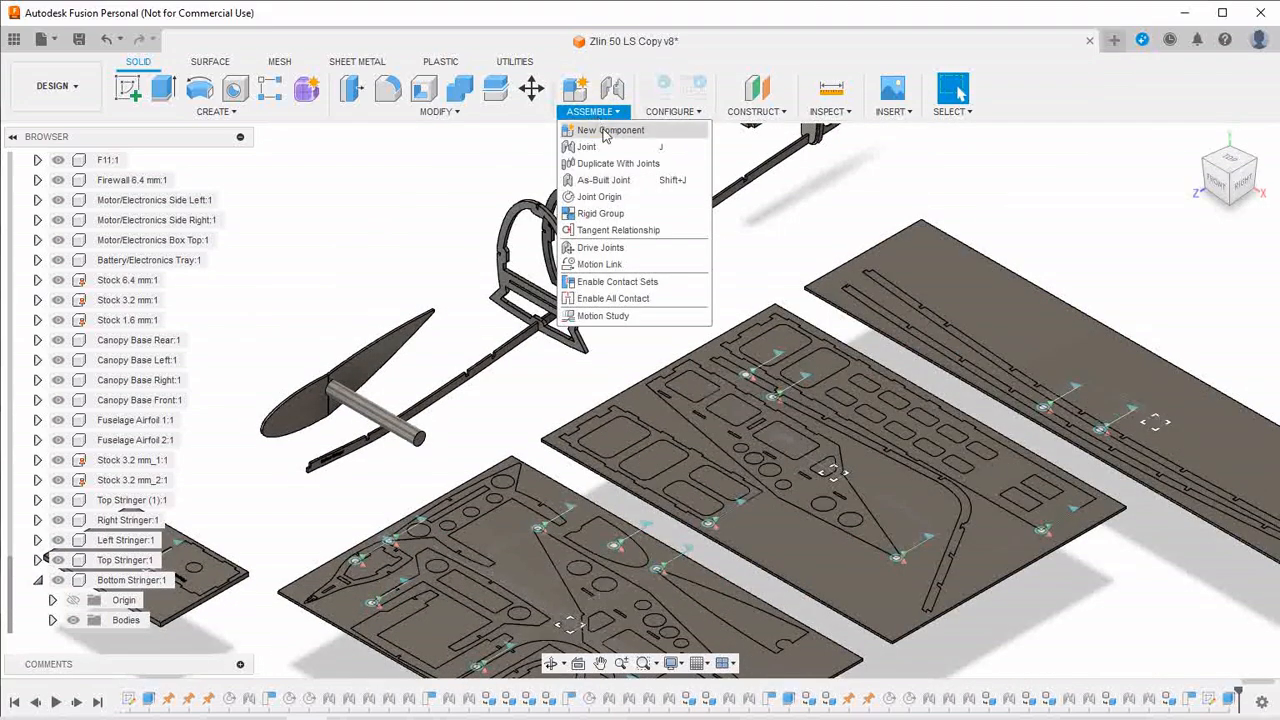
left_click(612, 148)
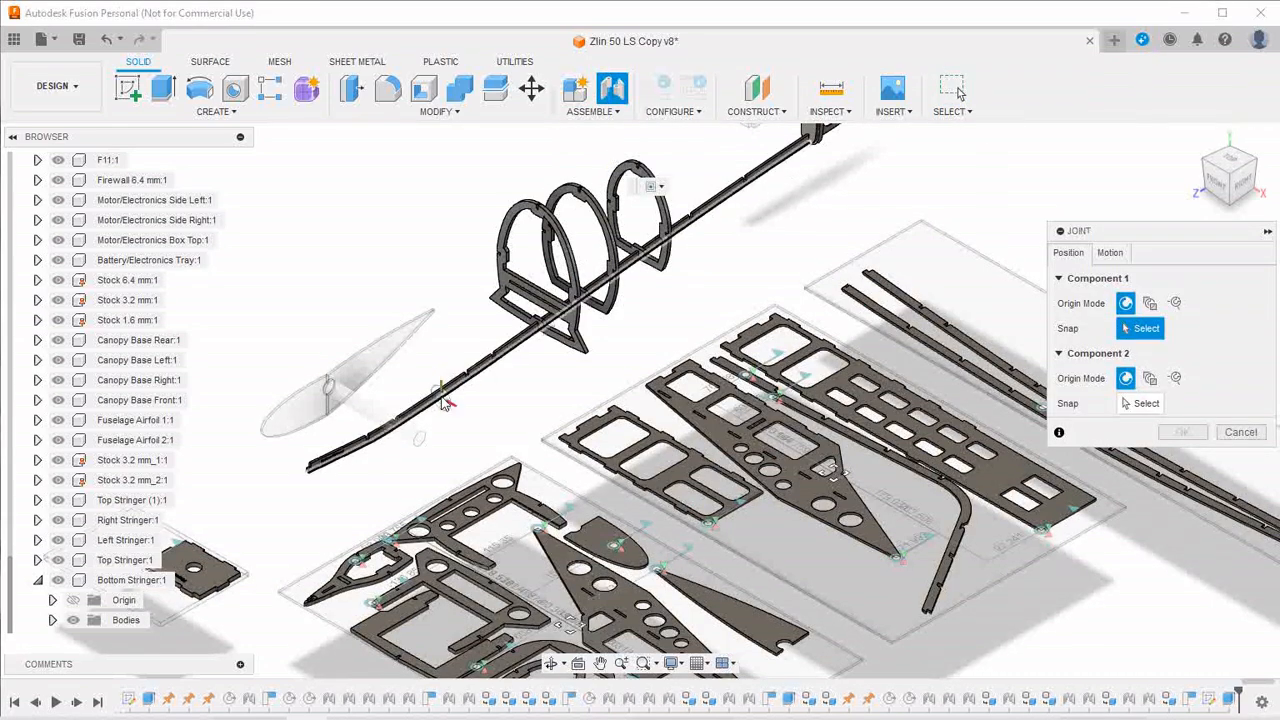
scroll(447, 412, "up", 6)
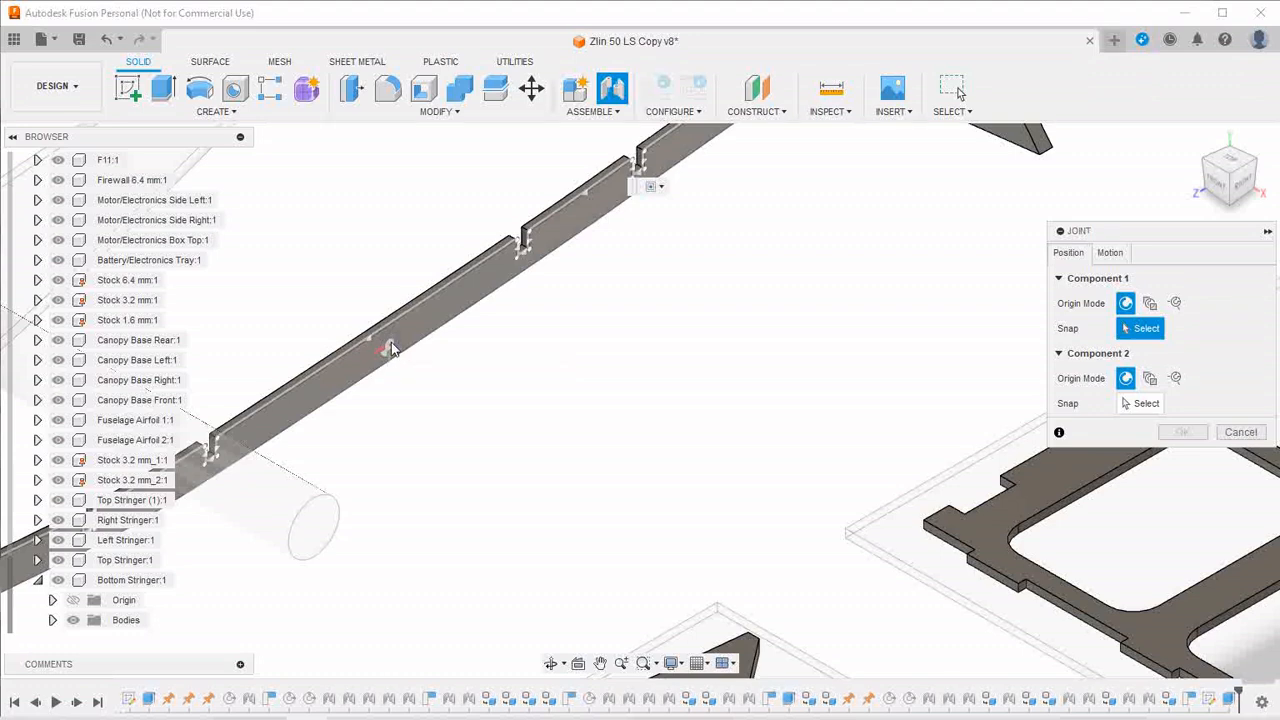
left_click(390, 343)
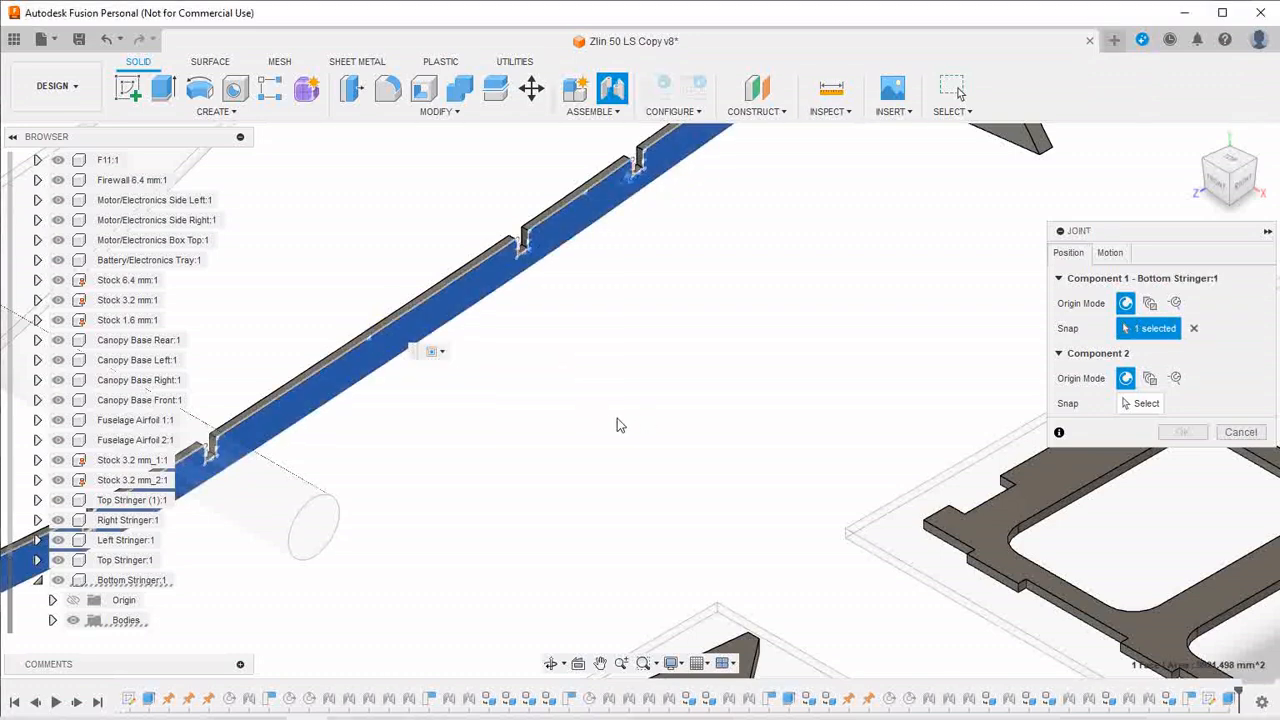
scroll(584, 418, "down", 3)
scroll(590, 418, "down", 3)
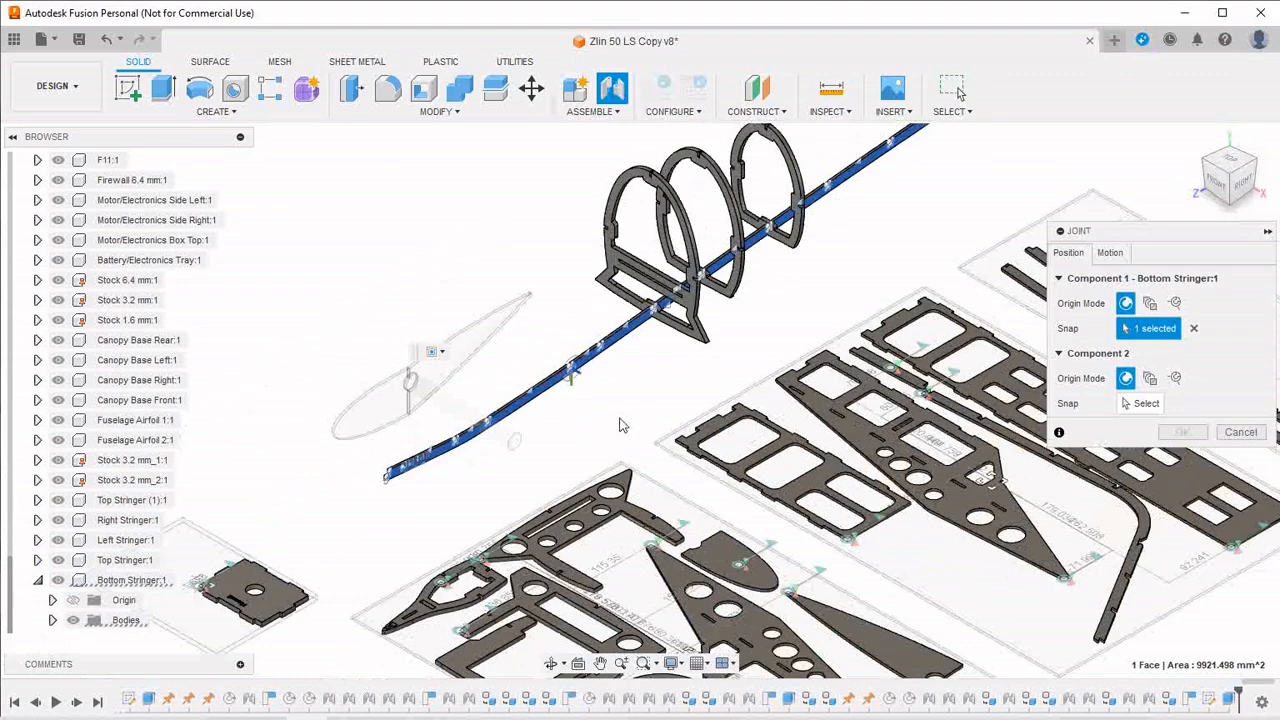
left_click(1135, 403)
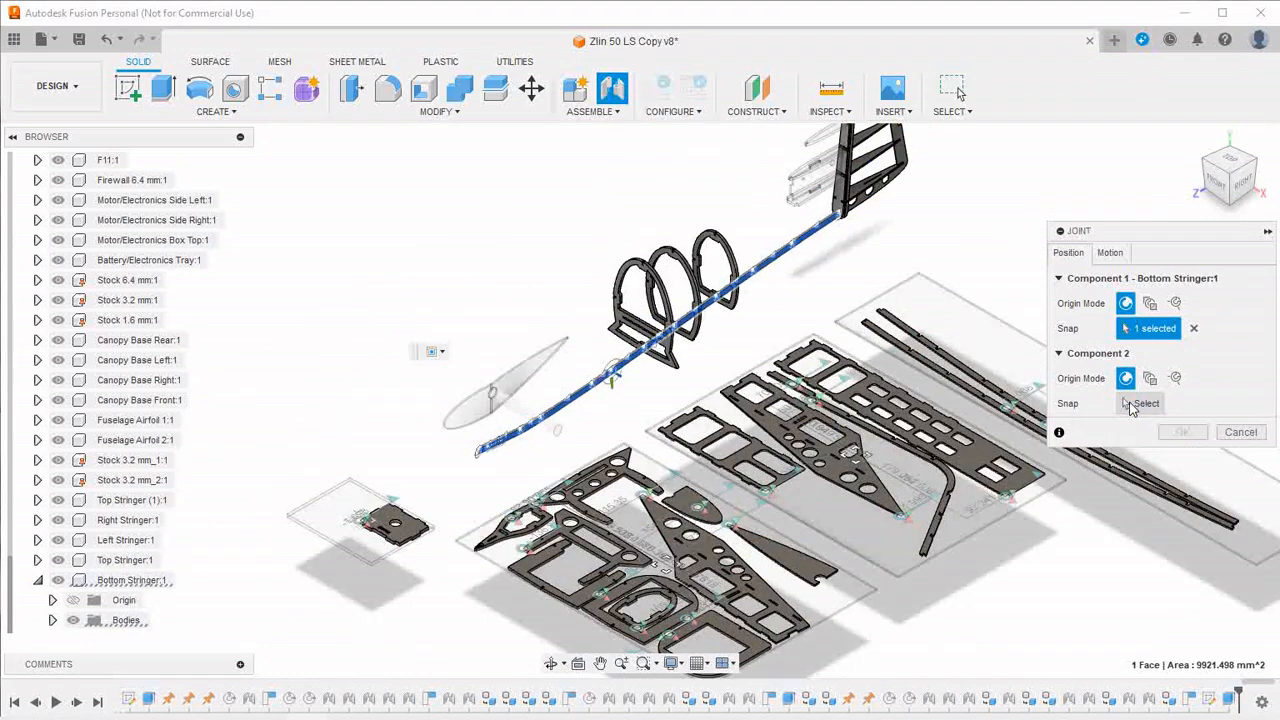
scroll(880, 385, "down", 5)
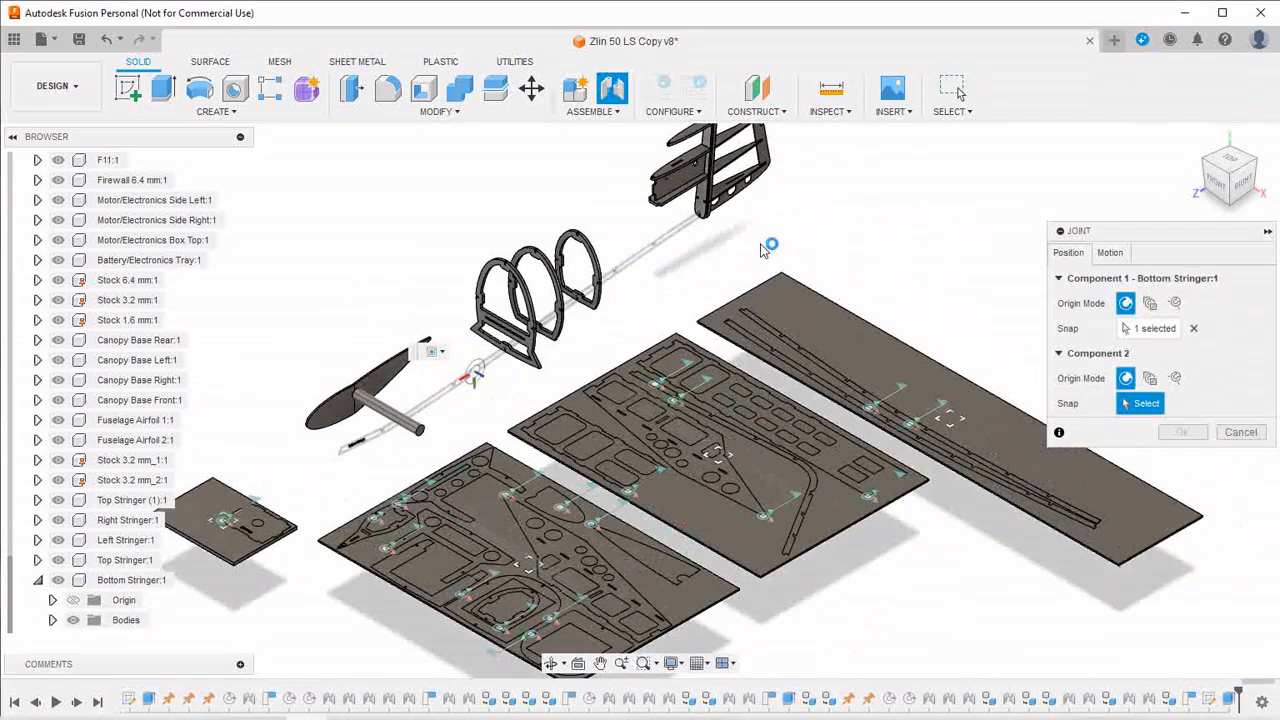
left_click(785, 389)
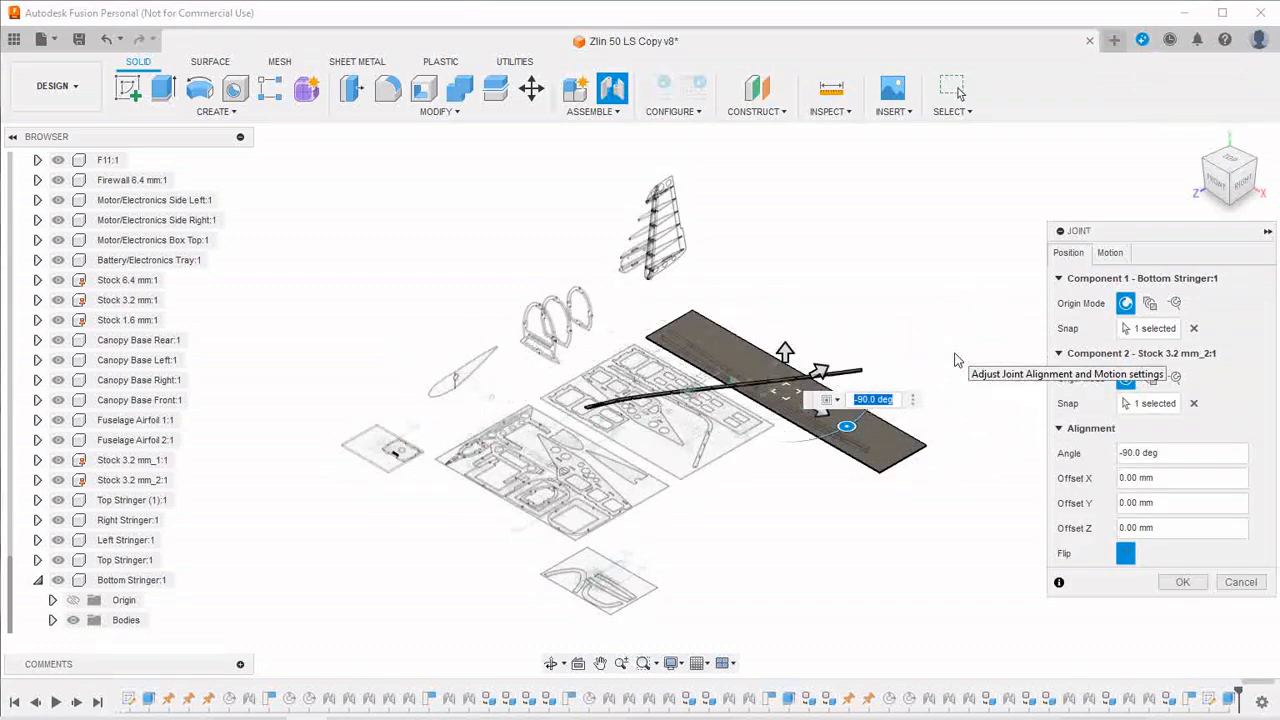
Rotate the Bottom Stringer to run lengthwise along the sheet, flip it over the joint origin, fine-tune its angle, and create the joint
scroll(820, 400, "up", 5)
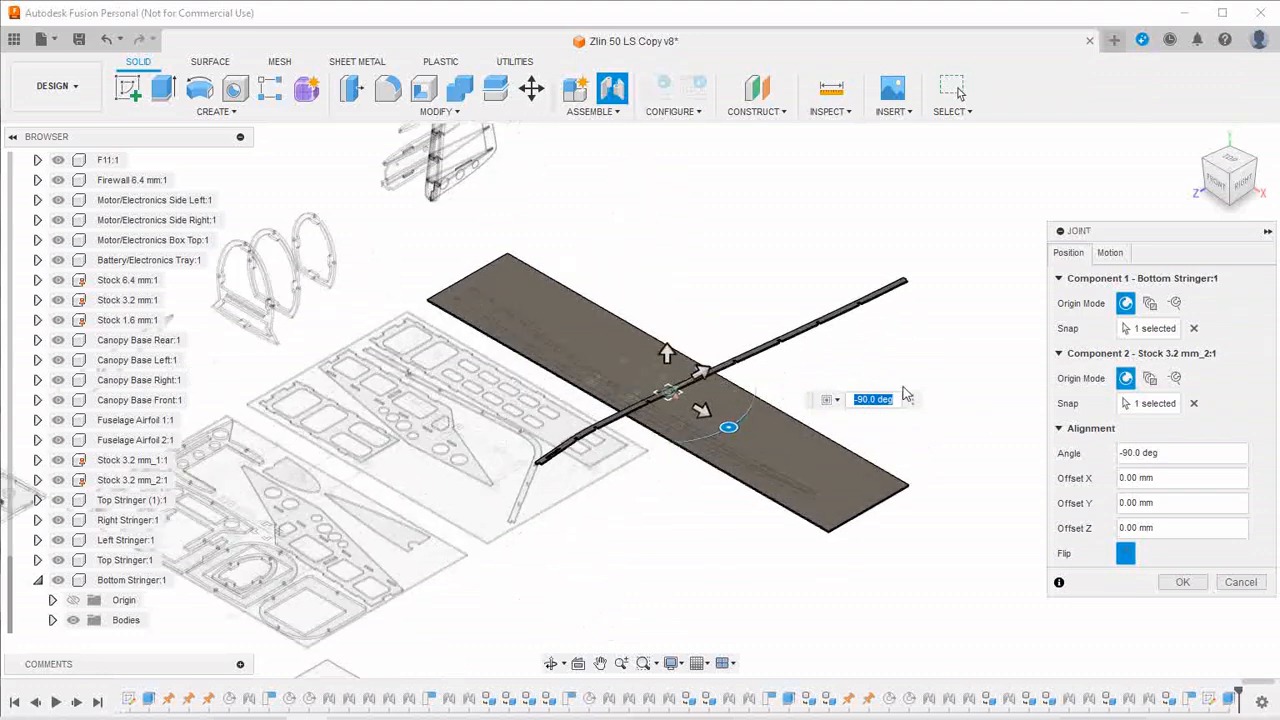
left_click_drag(682, 430, 702, 341)
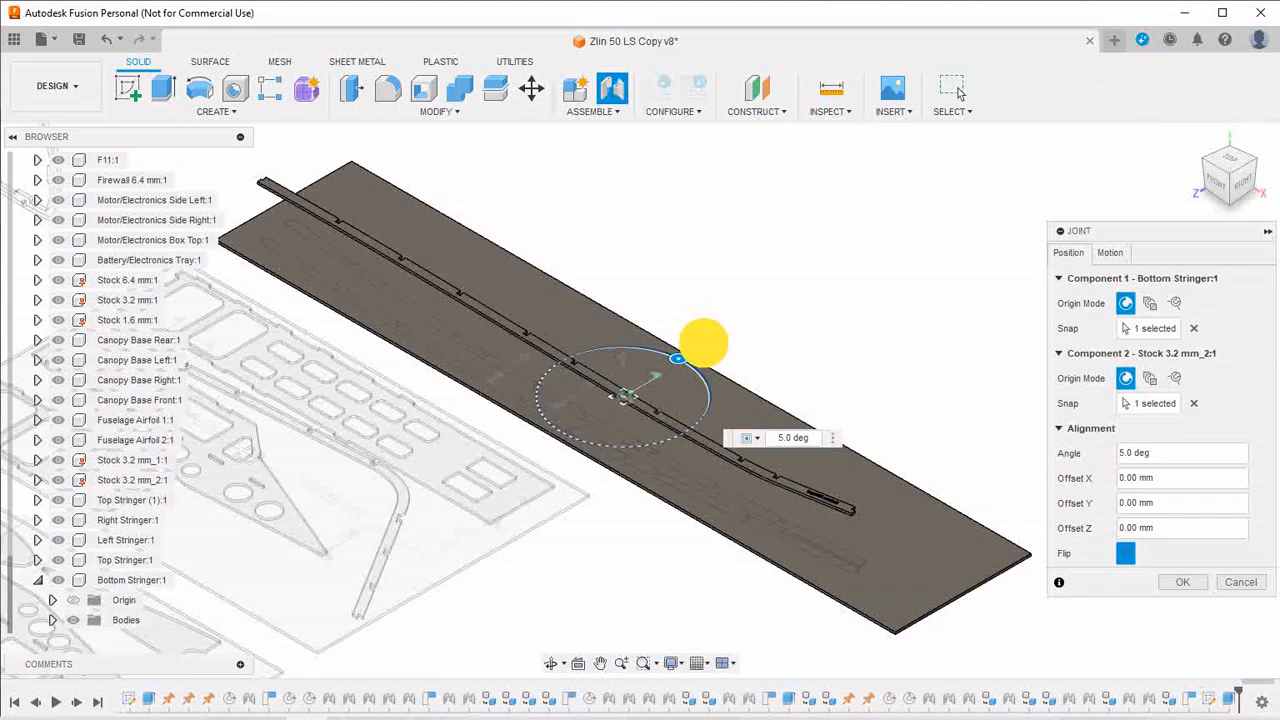
left_click_drag(703, 341, 700, 346)
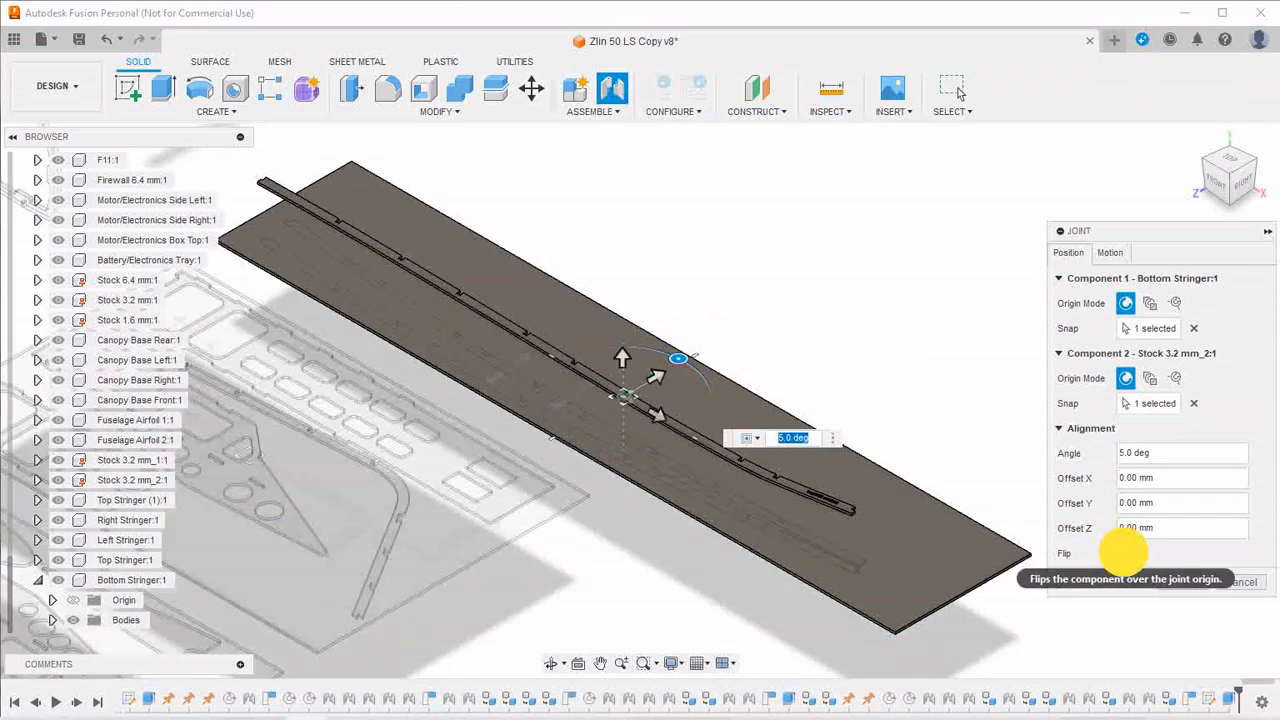
left_click(1125, 554)
left_click_drag(680, 358, 690, 366)
left_click(1175, 582)
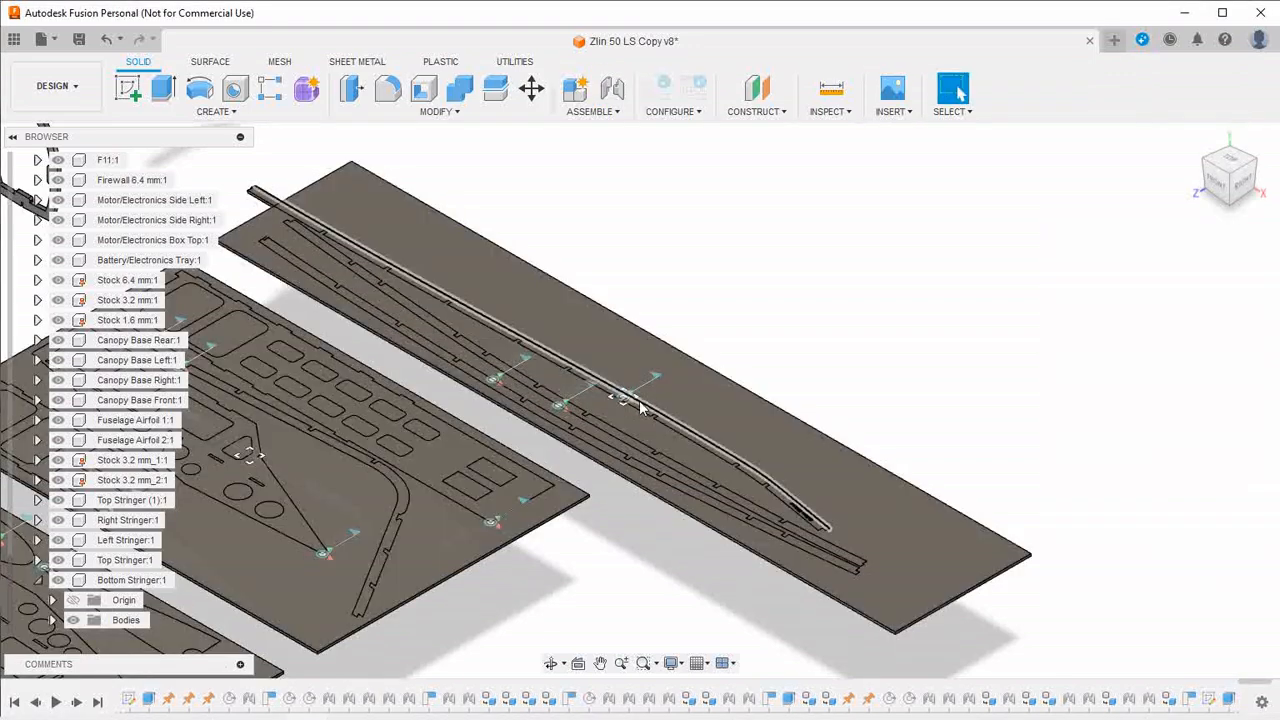
Move the Bottom Stringer within the stock sheet, clear of the other stringers, and inspect its engraved label from several views
left_click_drag(640, 405, 698, 420)
scroll(876, 545, "up", 5)
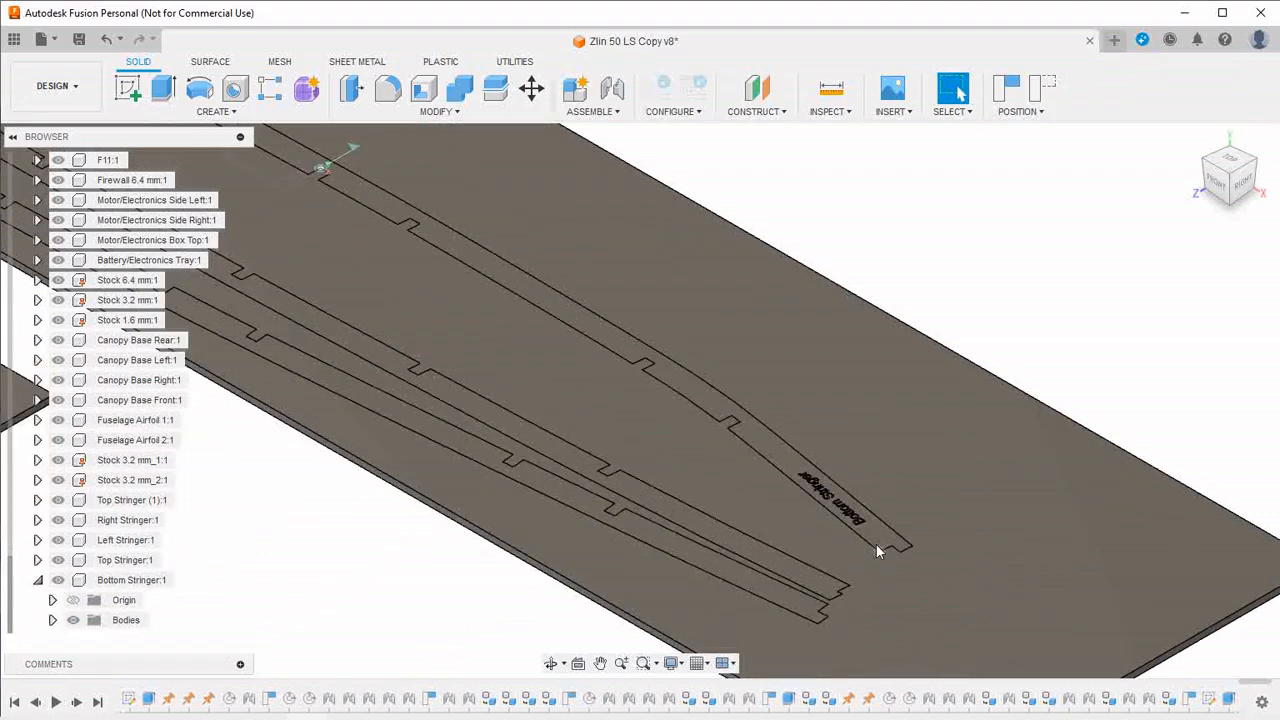
scroll(876, 544, "up", 5)
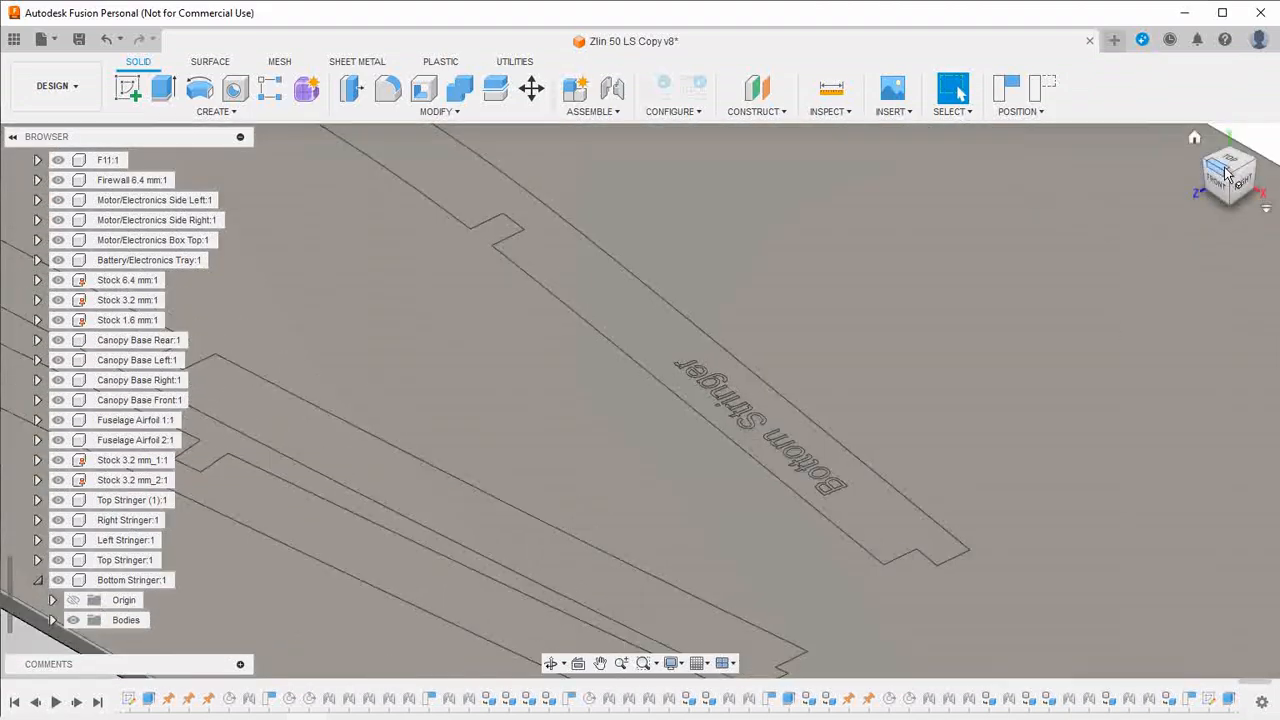
left_click_drag(1230, 178, 920, 145)
scroll(1091, 431, "down", 6)
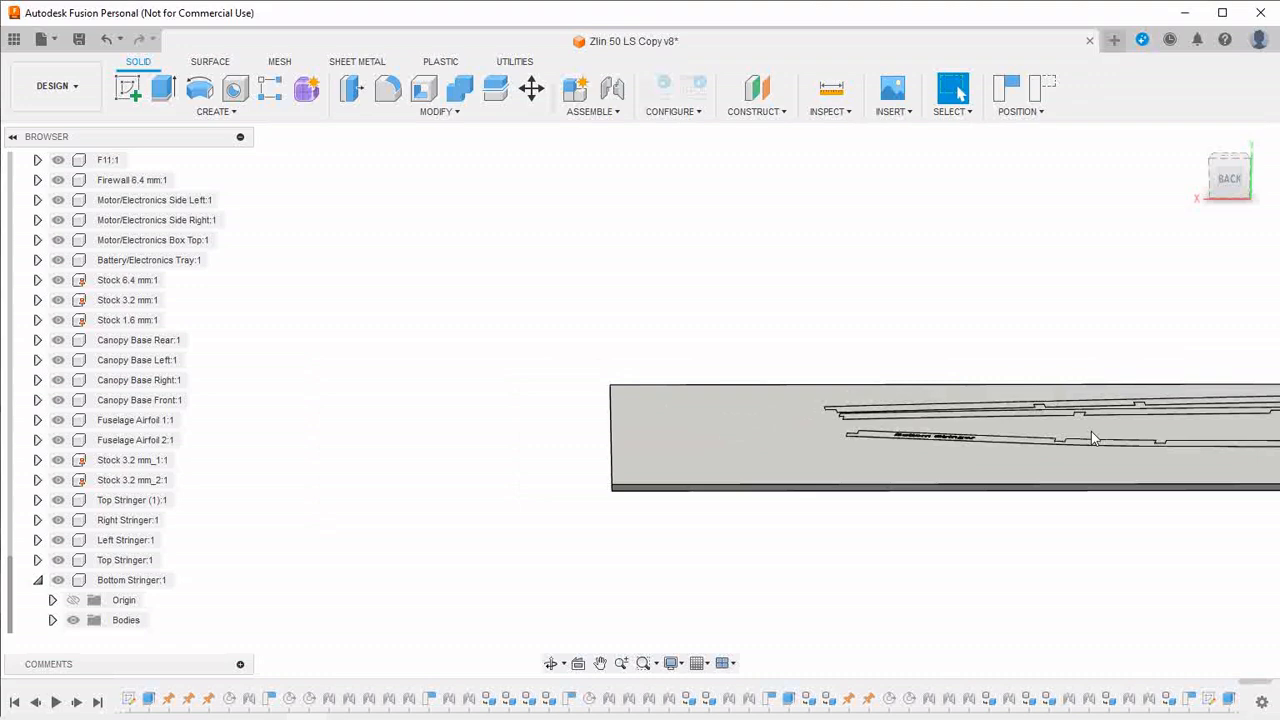
left_click(1208, 165)
left_click(1205, 161)
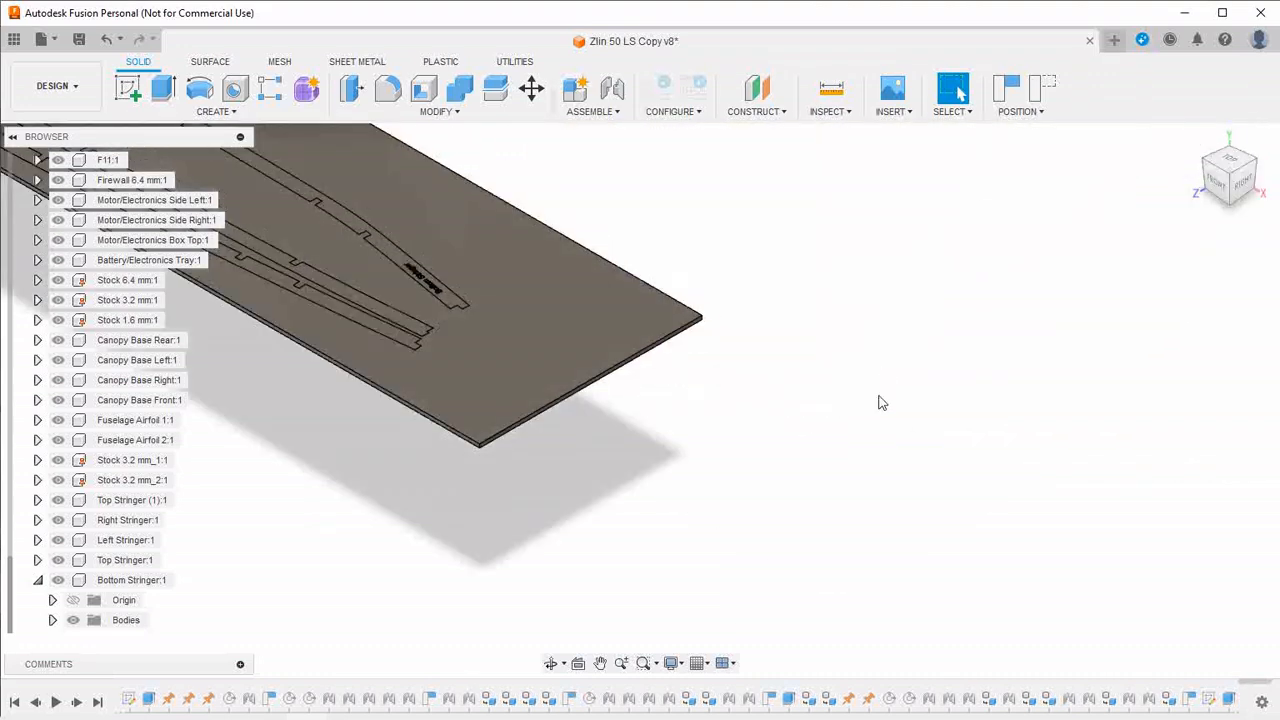
Rename the vertical plate body in front of the rudder as Stabilator Saddle and create a component from it
scroll(905, 434, "down", 3)
scroll(900, 438, "down", 3)
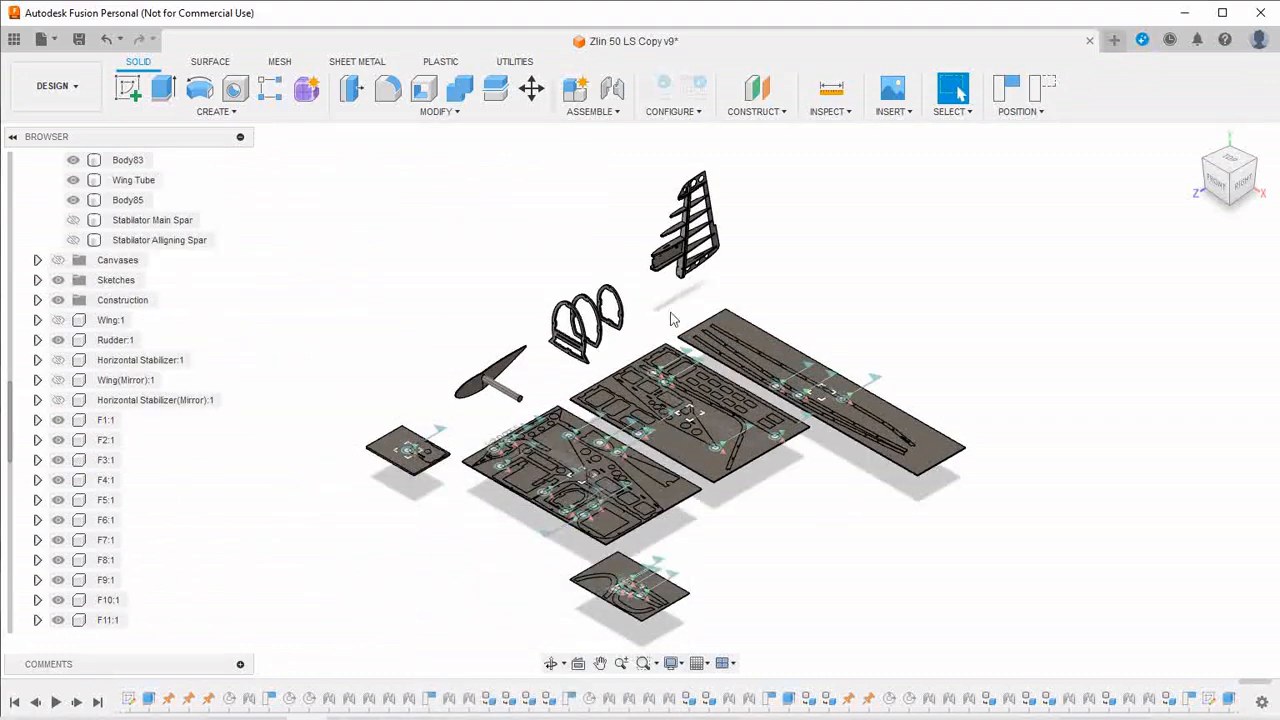
scroll(672, 318, "up", 5)
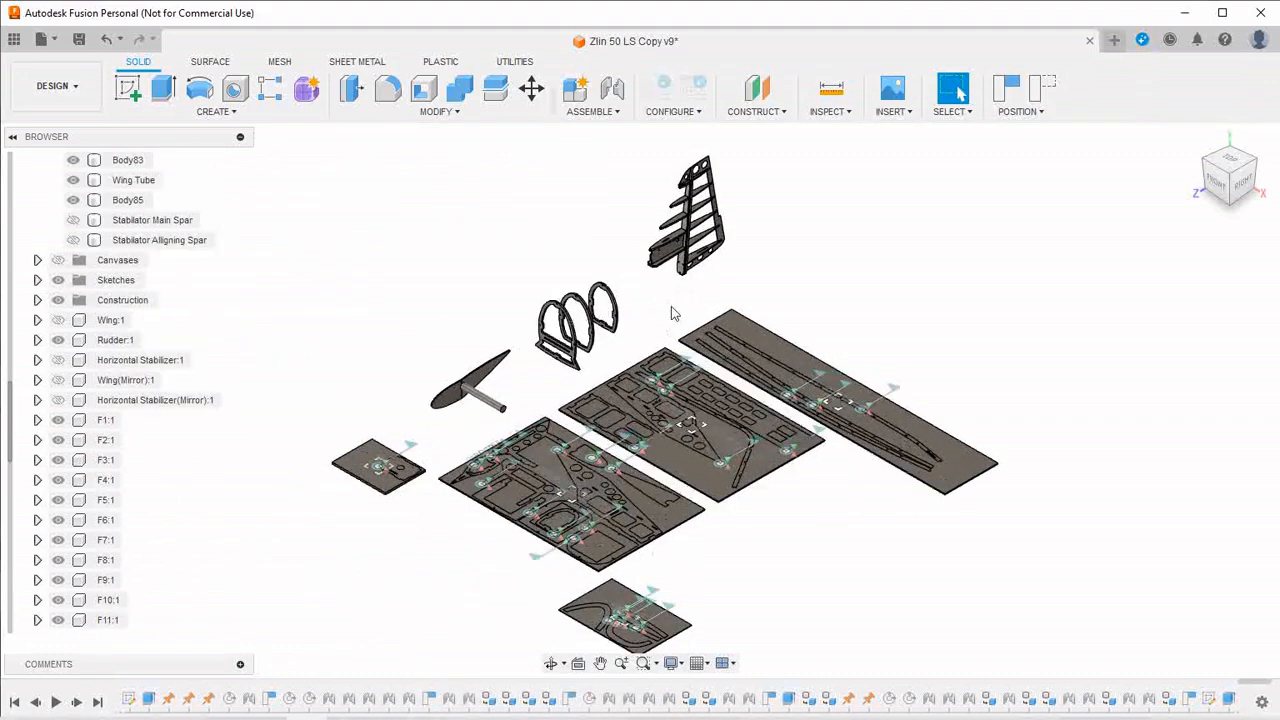
left_click(664, 218)
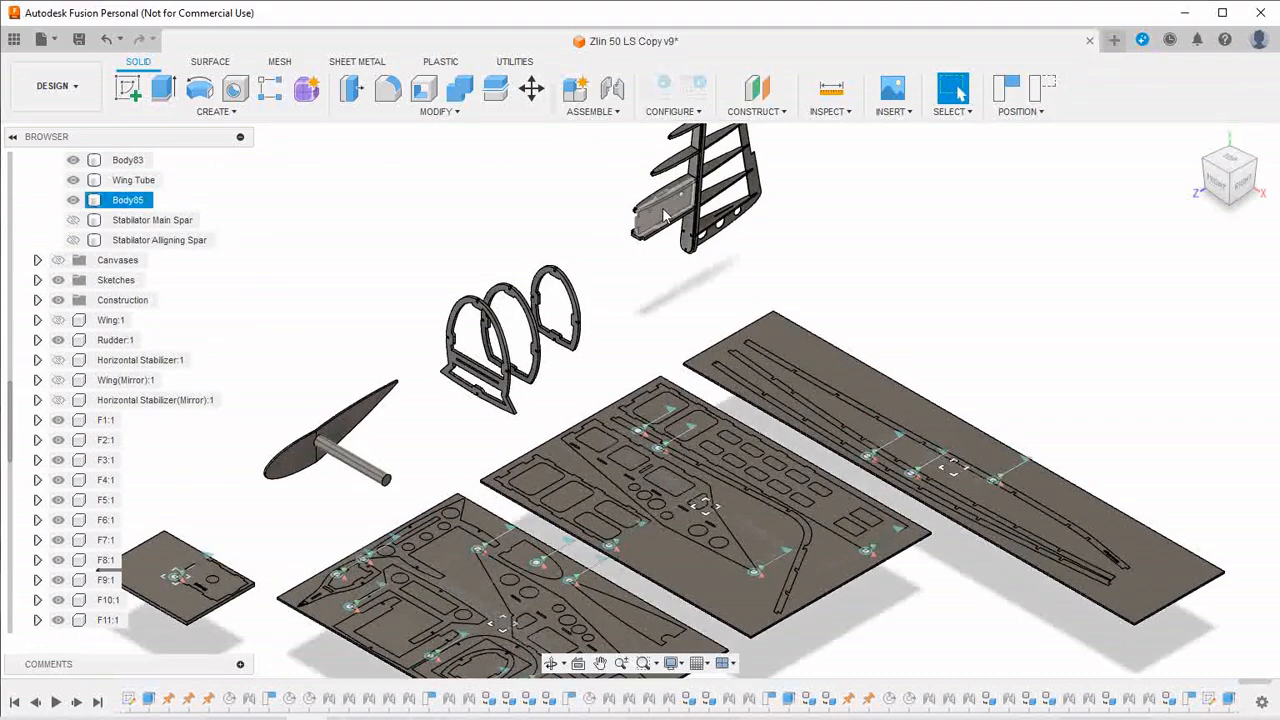
left_click(130, 200)
double_click(130, 200)
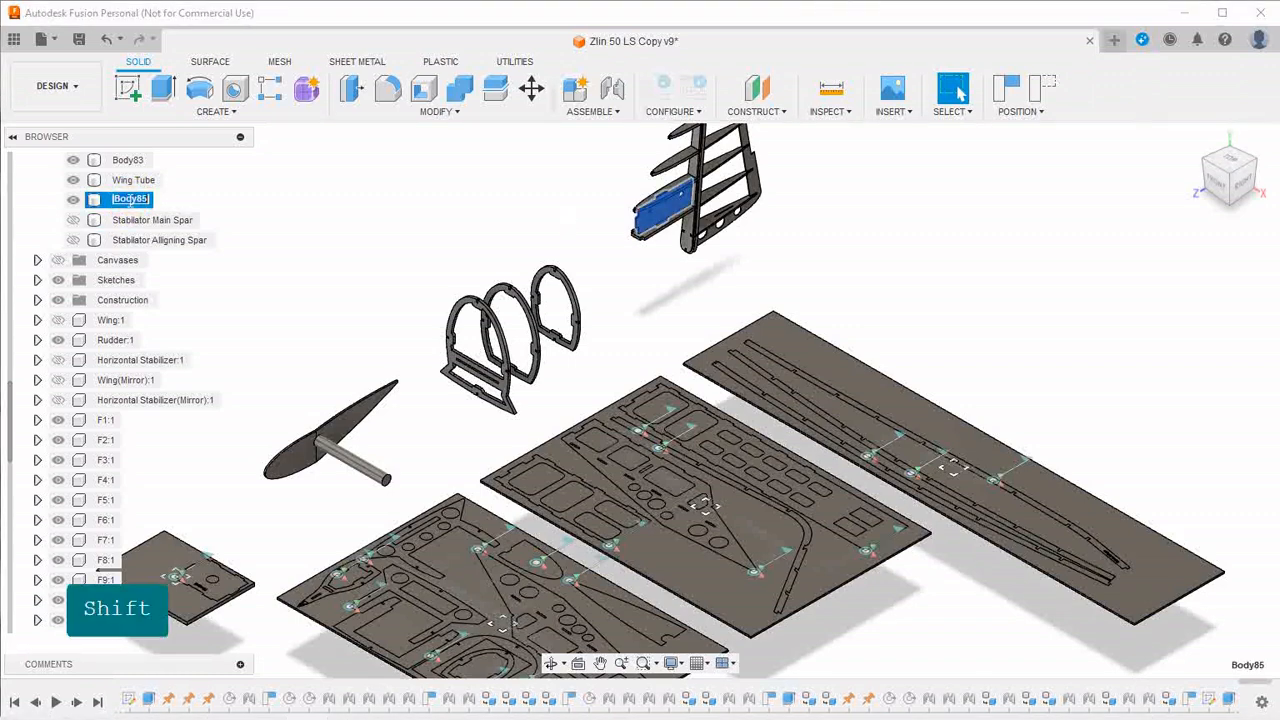
type("Stabilator")
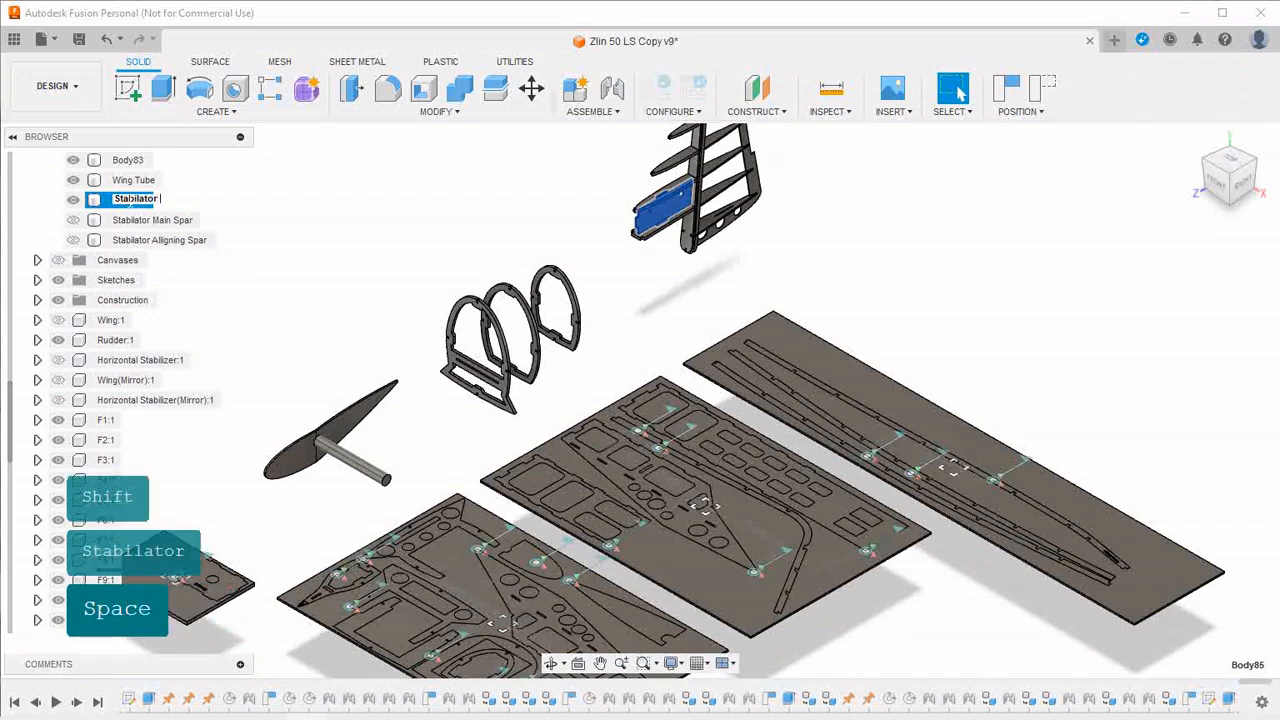
type(" Sa")
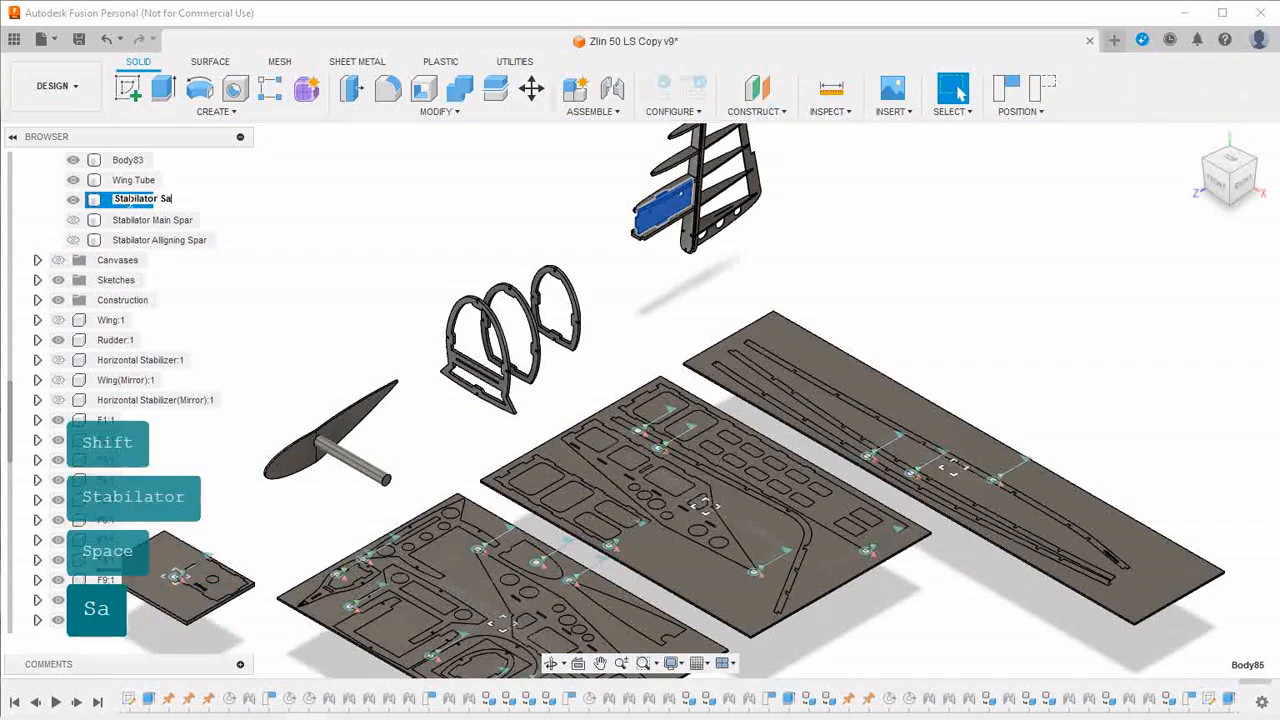
type("ddle")
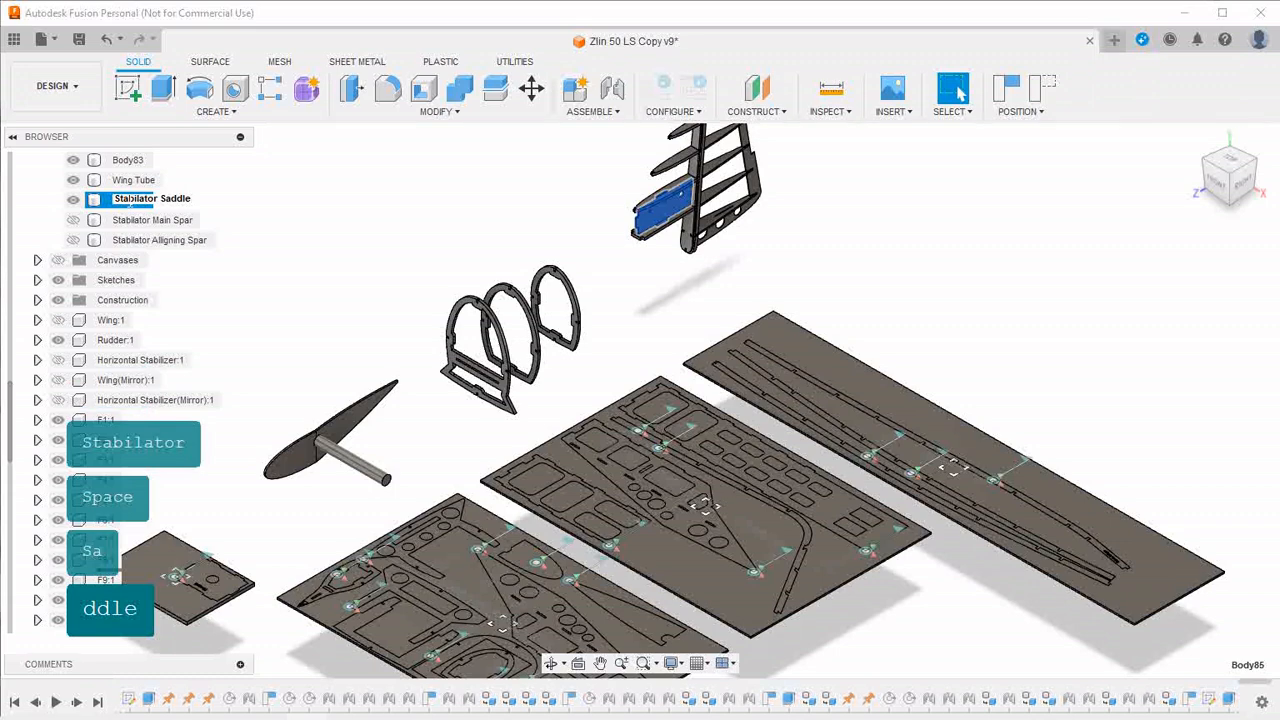
key("Return")
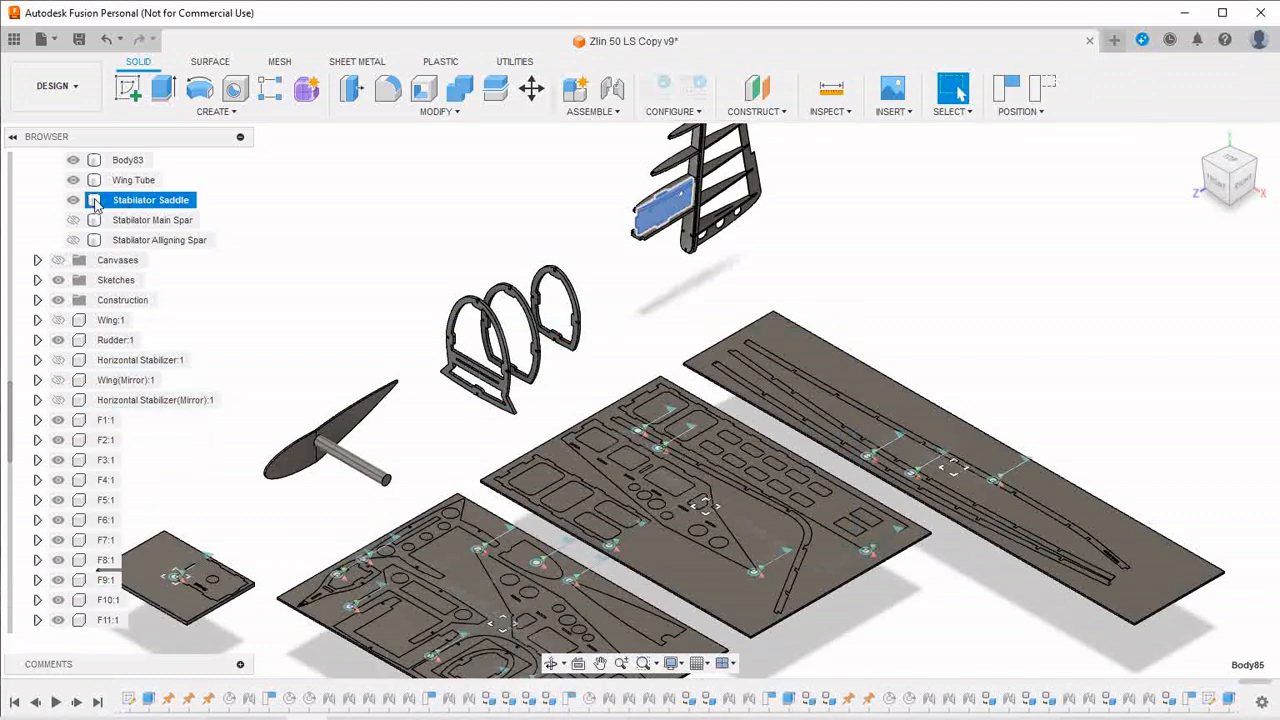
right_click(95, 202)
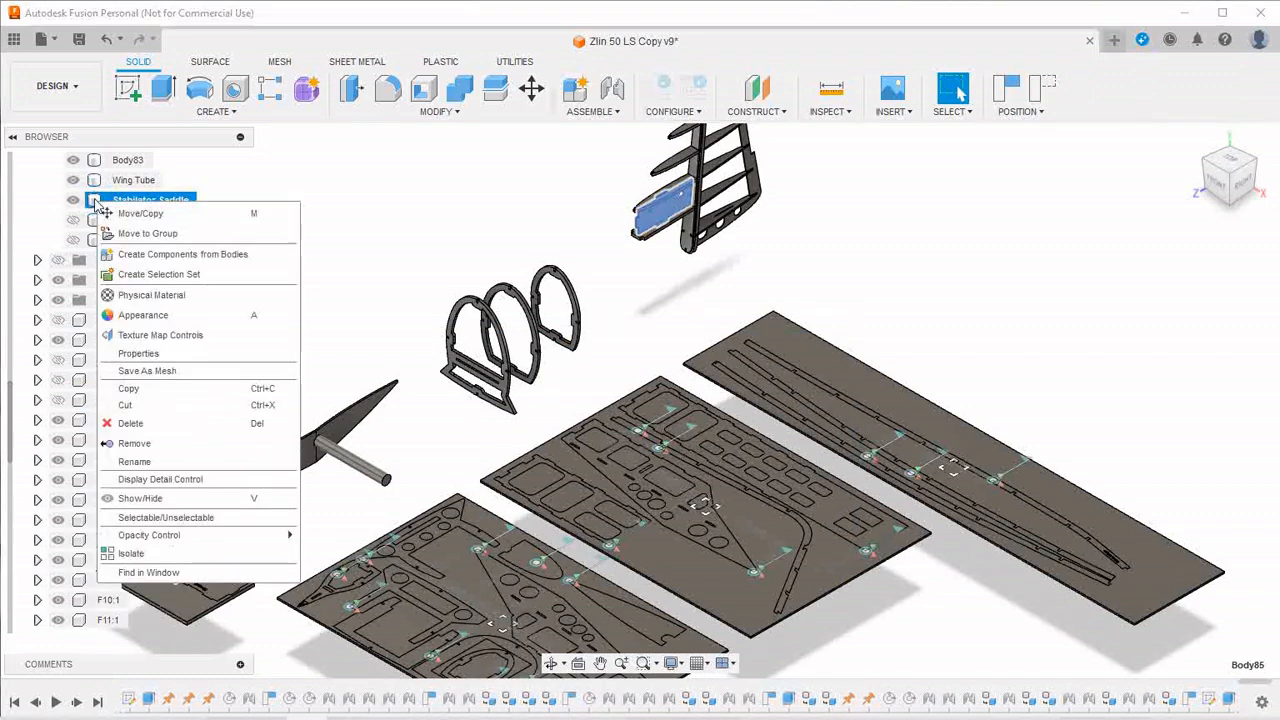
left_click(147, 255)
Start a sketch on the large side face of the Stabilator Saddle
scroll(708, 228, "up", 2)
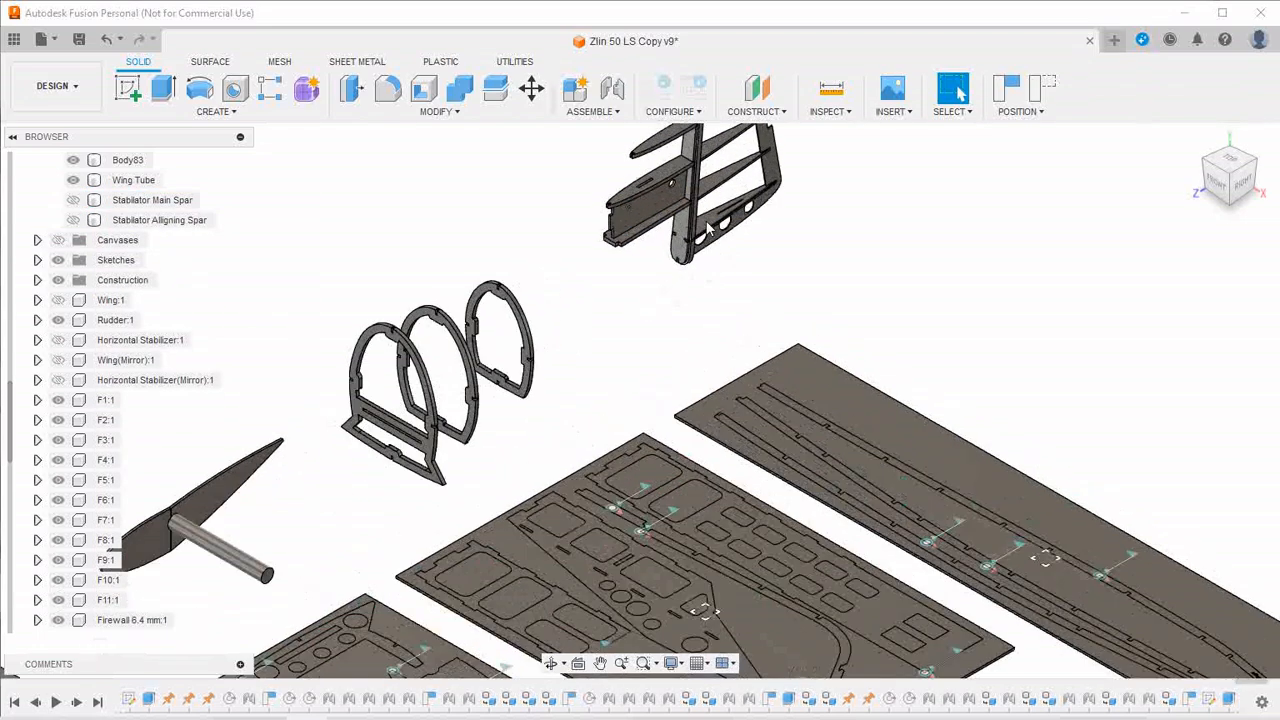
scroll(708, 228, "up", 5)
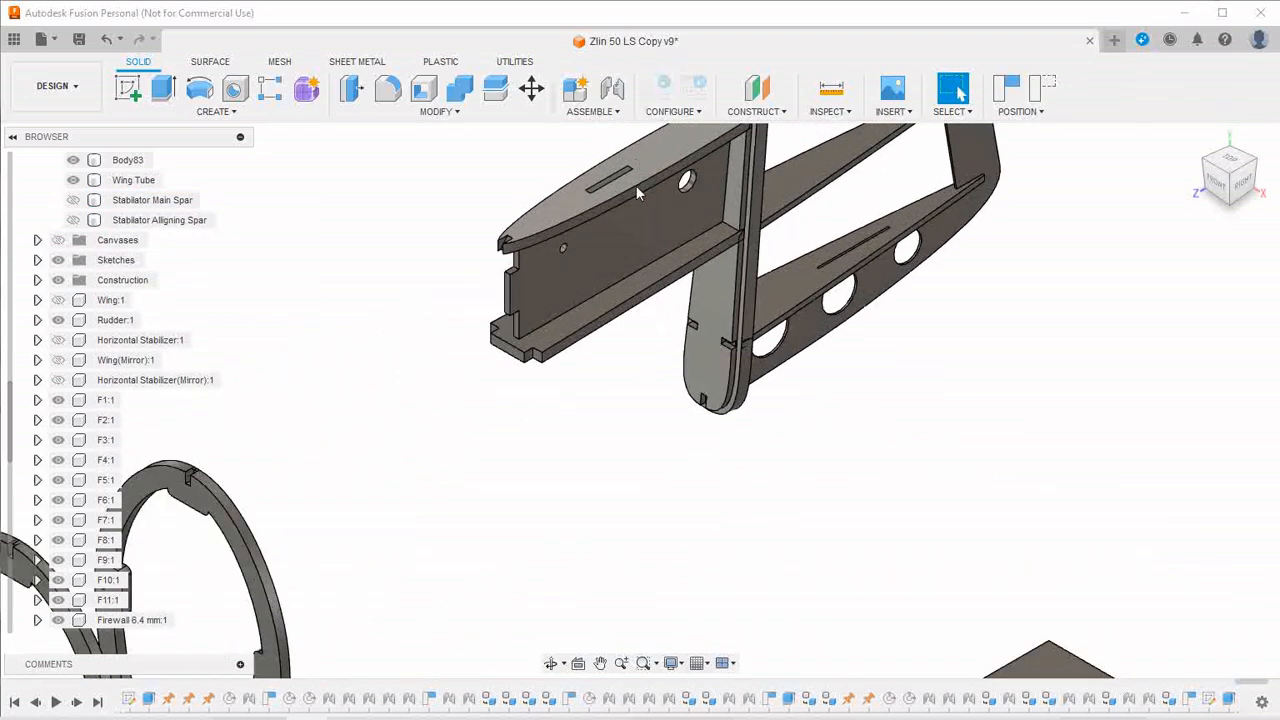
left_click(618, 253)
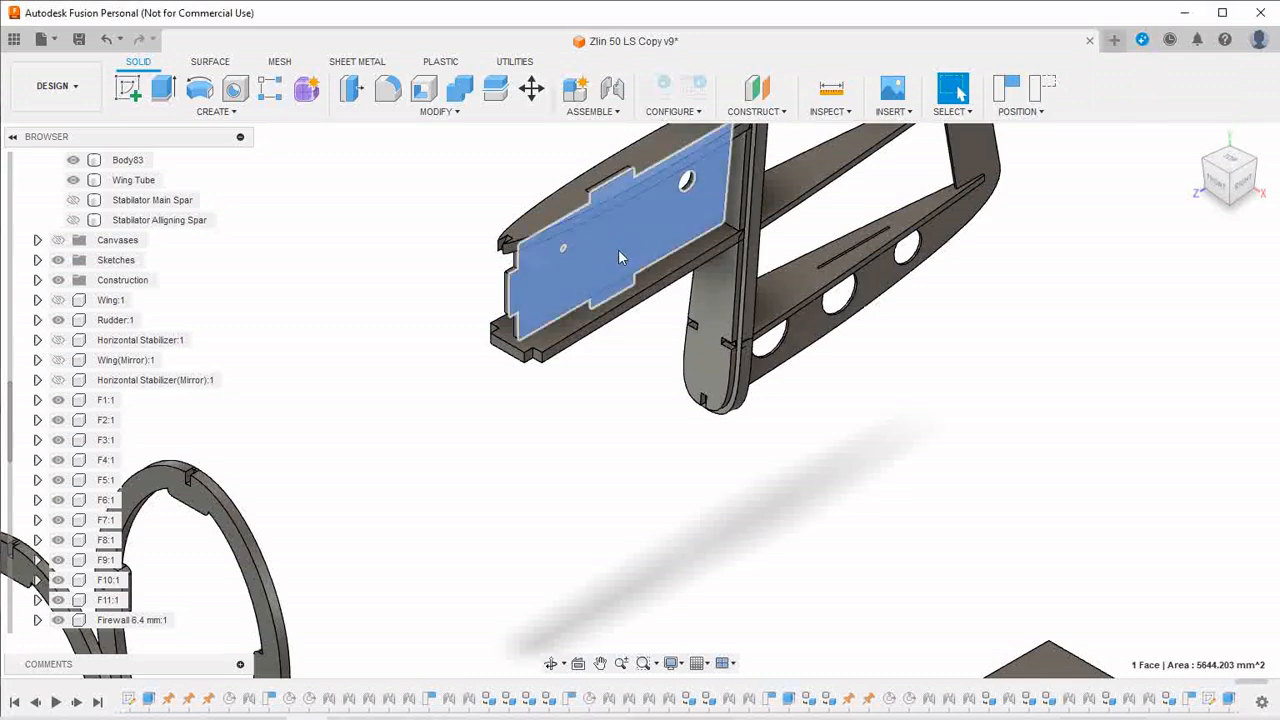
left_click(133, 91)
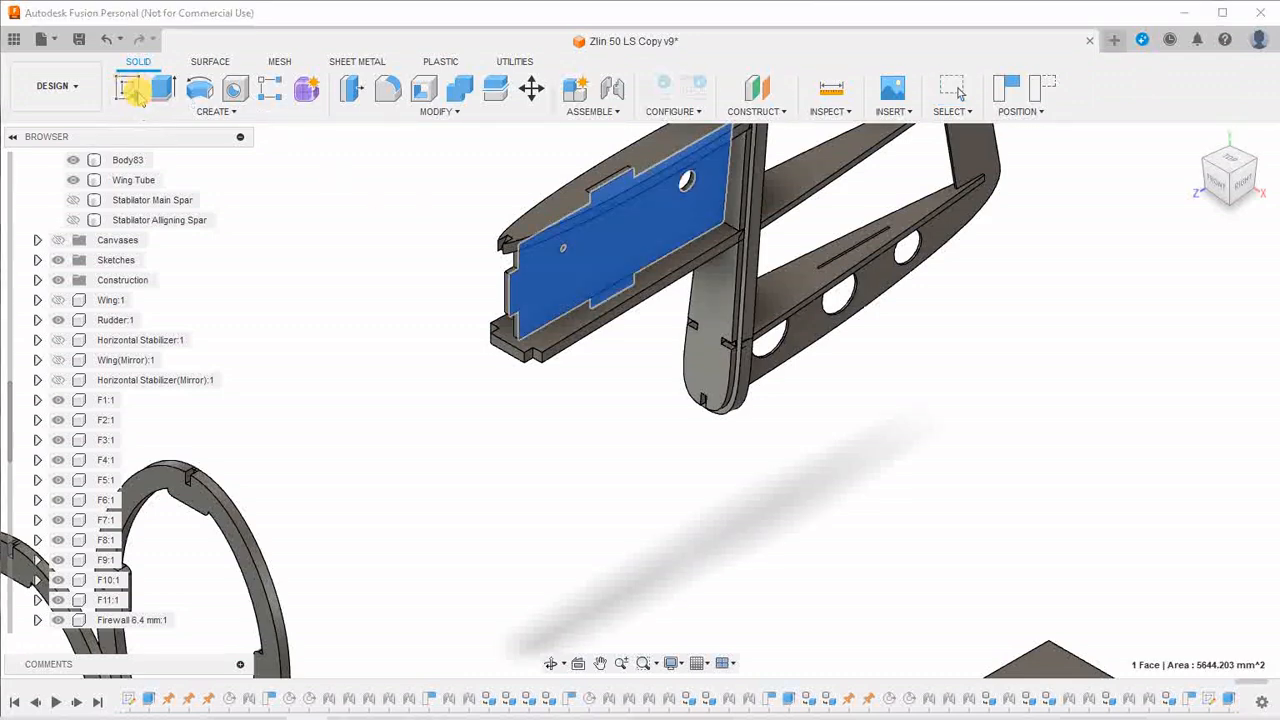
left_click(783, 405)
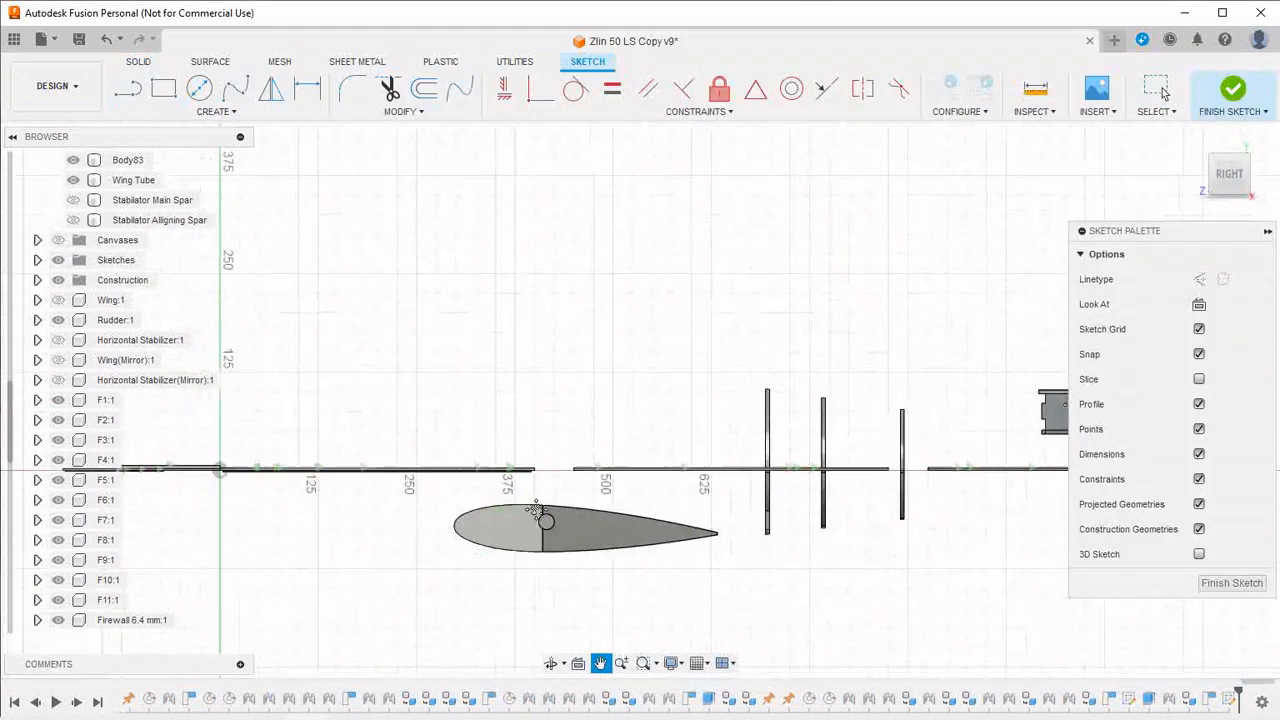
middle_click_drag(871, 340, 666, 357)
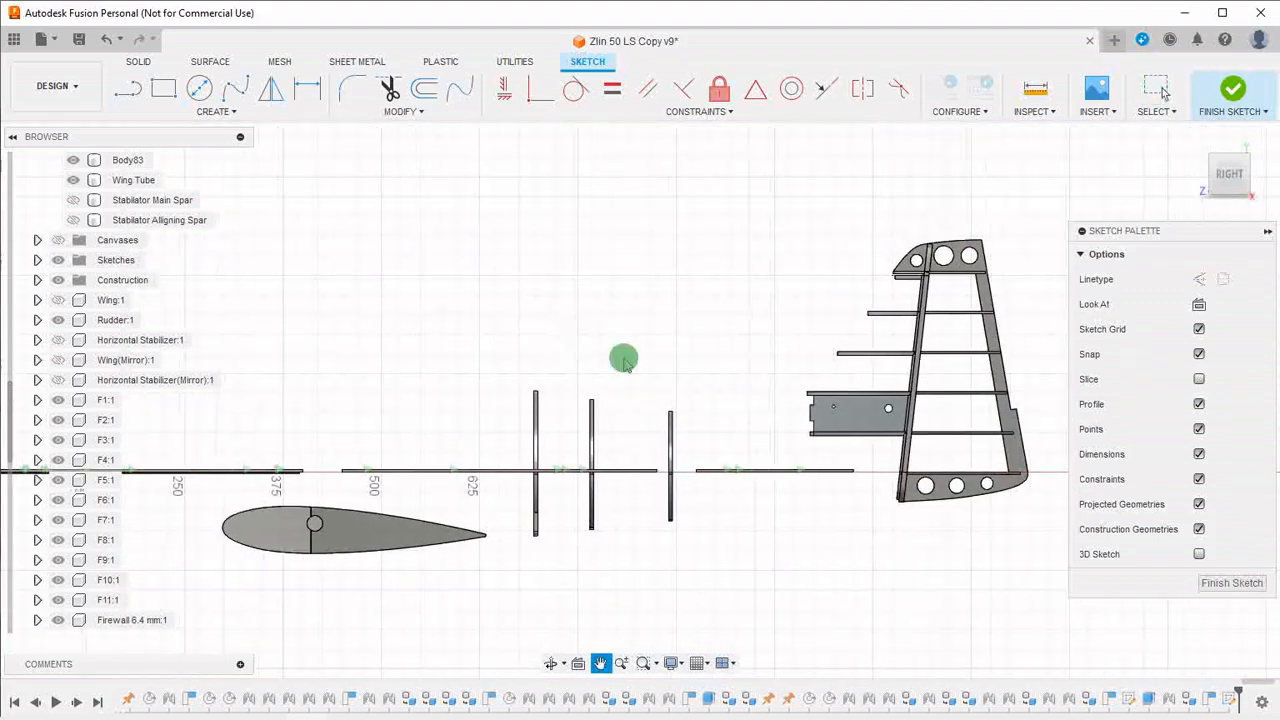
scroll(876, 414, "up", 8)
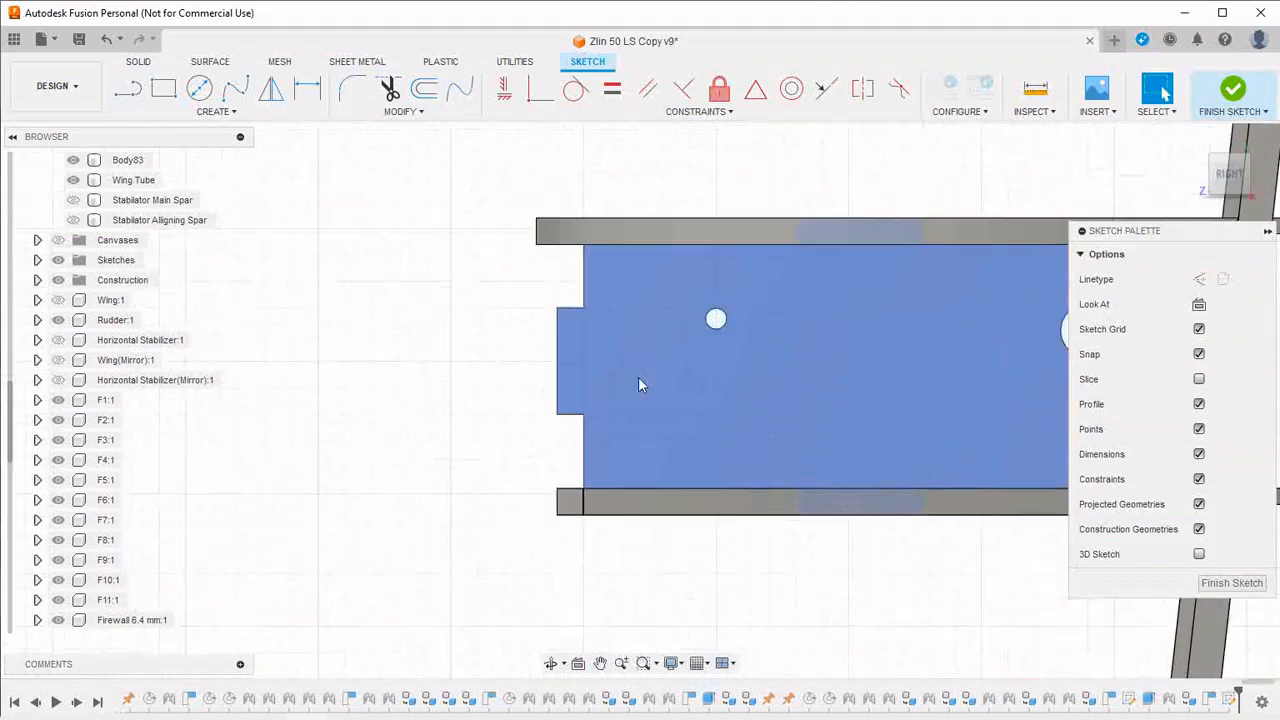
Add the 4 mm high sketch text "Stabilator Saddle" in Arial, move it to the clear area below the two holes, and finish the sketch
left_click(220, 110)
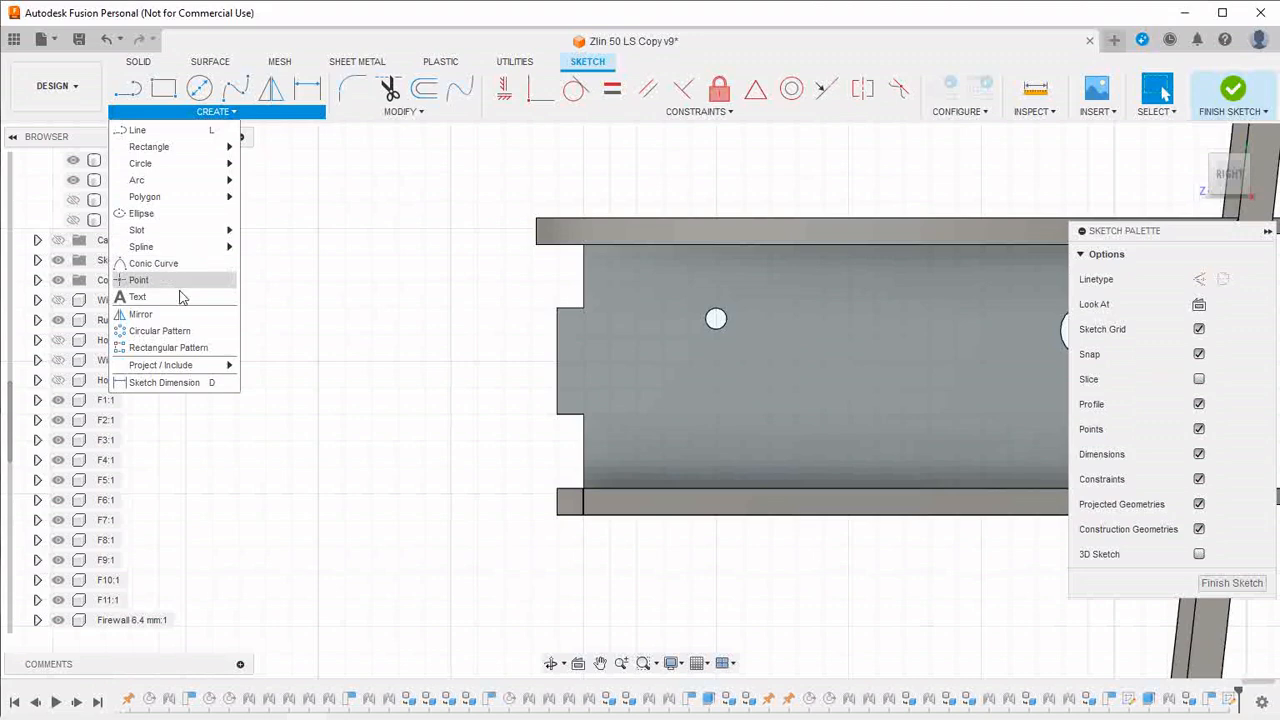
left_click(173, 300)
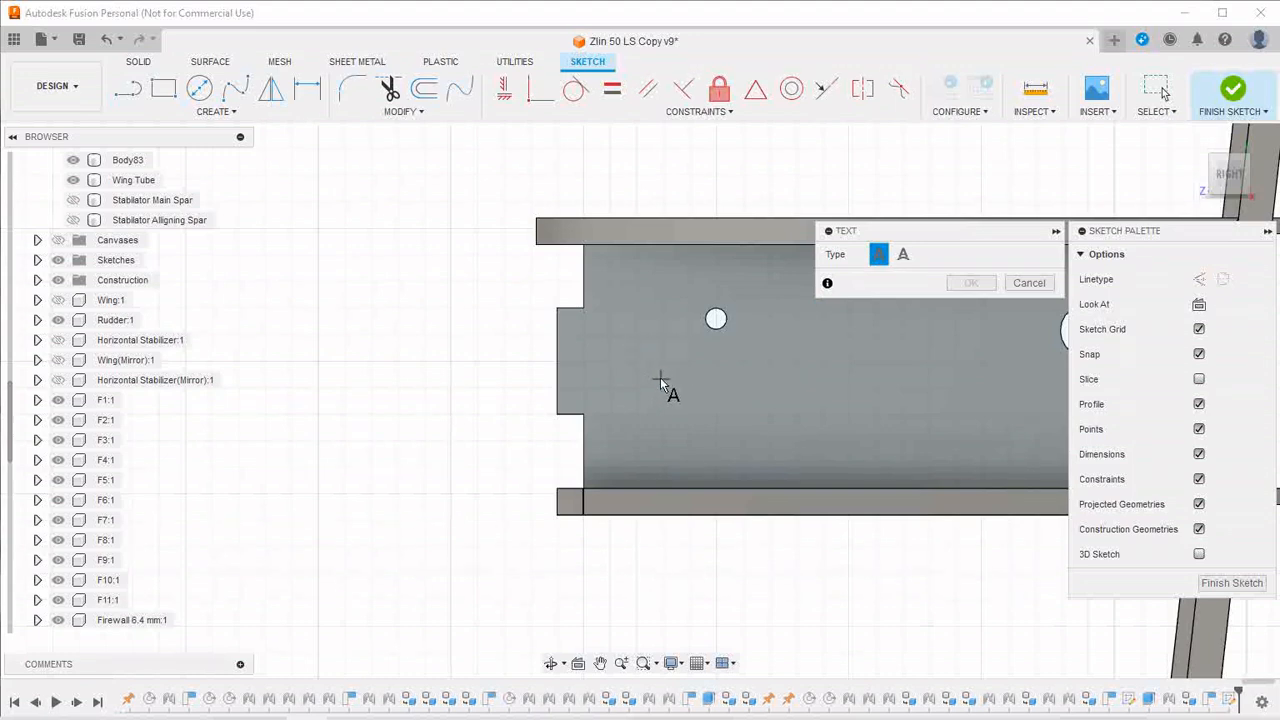
left_click_drag(703, 391, 1020, 450)
left_click(1020, 450)
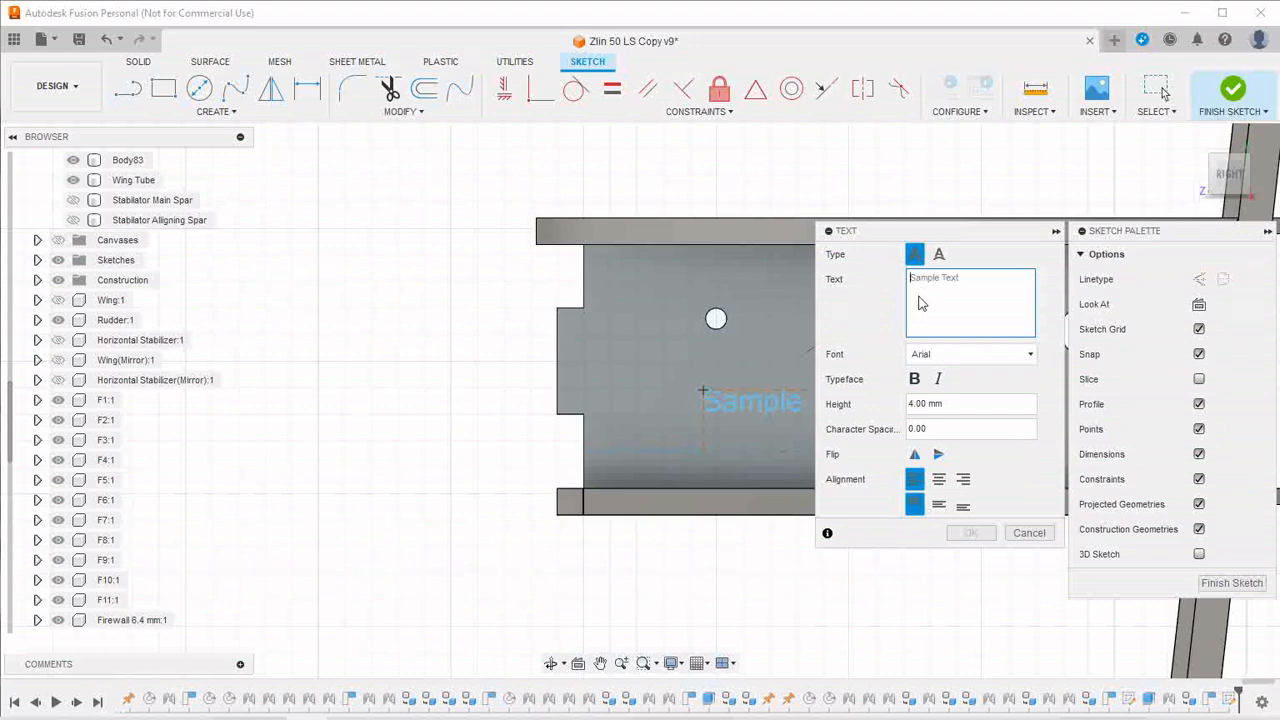
type("Stabila")
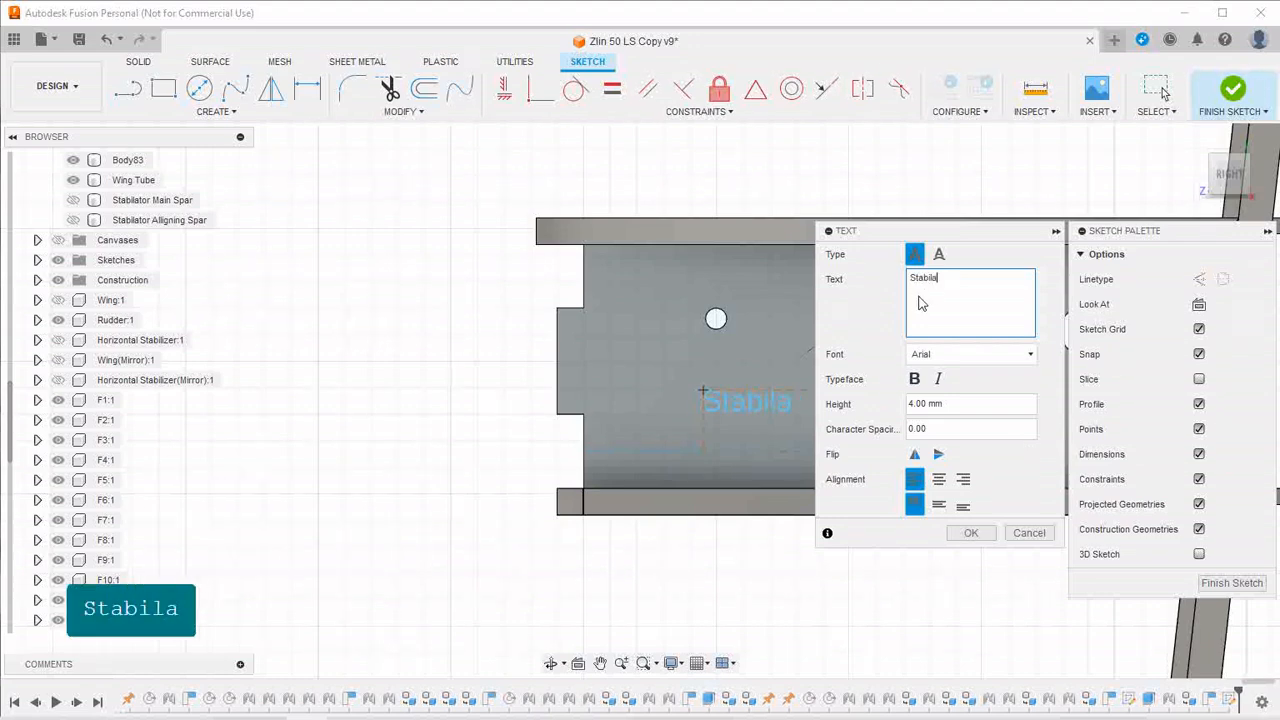
type("tor S")
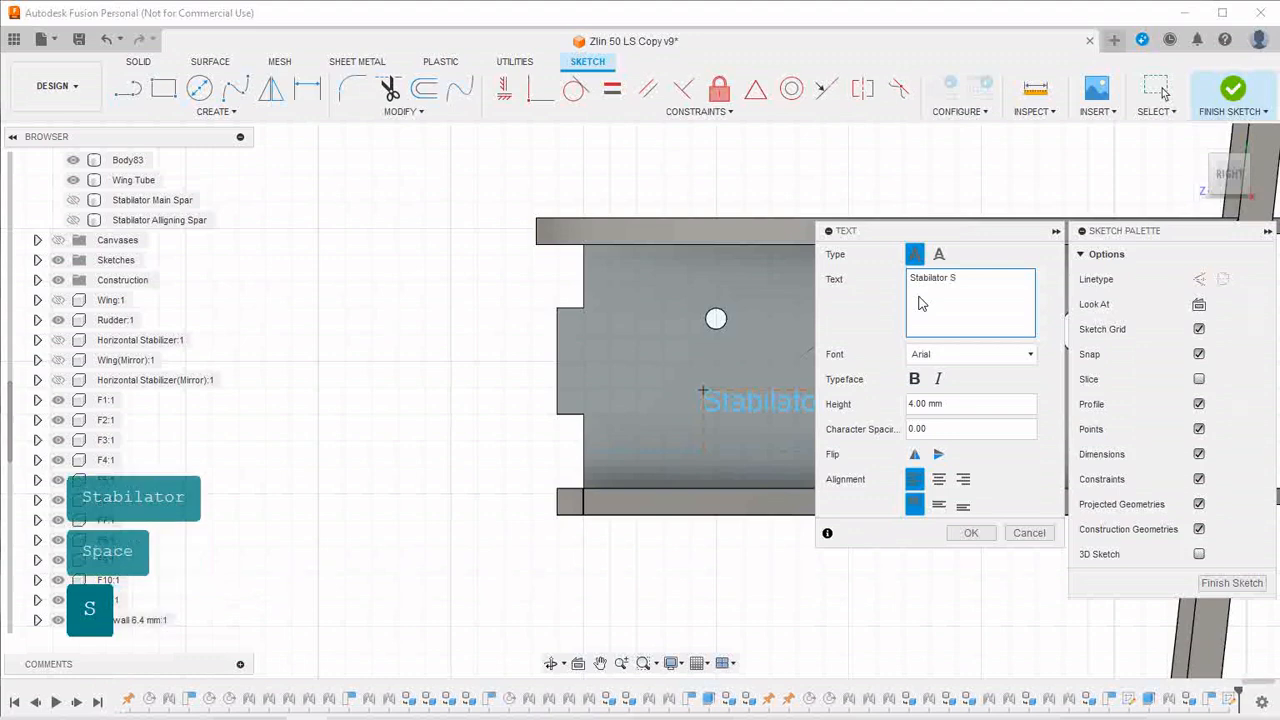
type("addle")
key("Return")
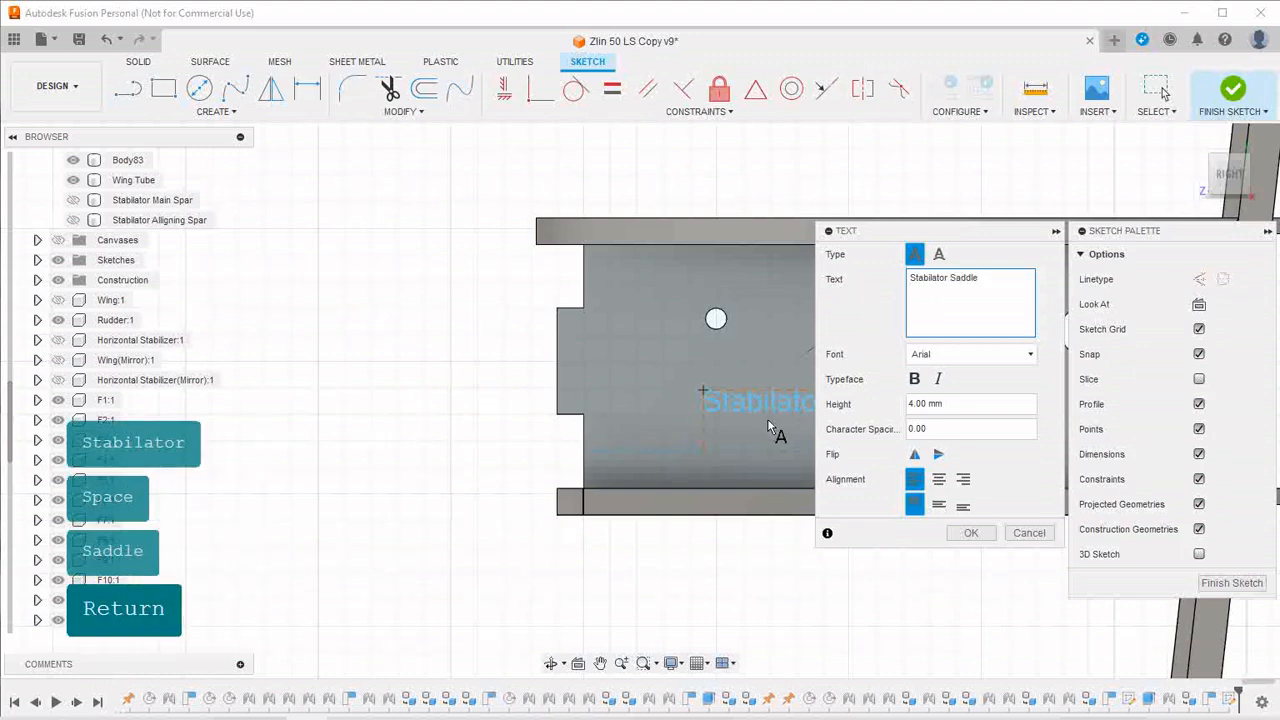
mouse_move(510, 443)
middle_mouse_down()
mouse_move(503, 414)
mouse_move(258, 395)
middle_mouse_up()
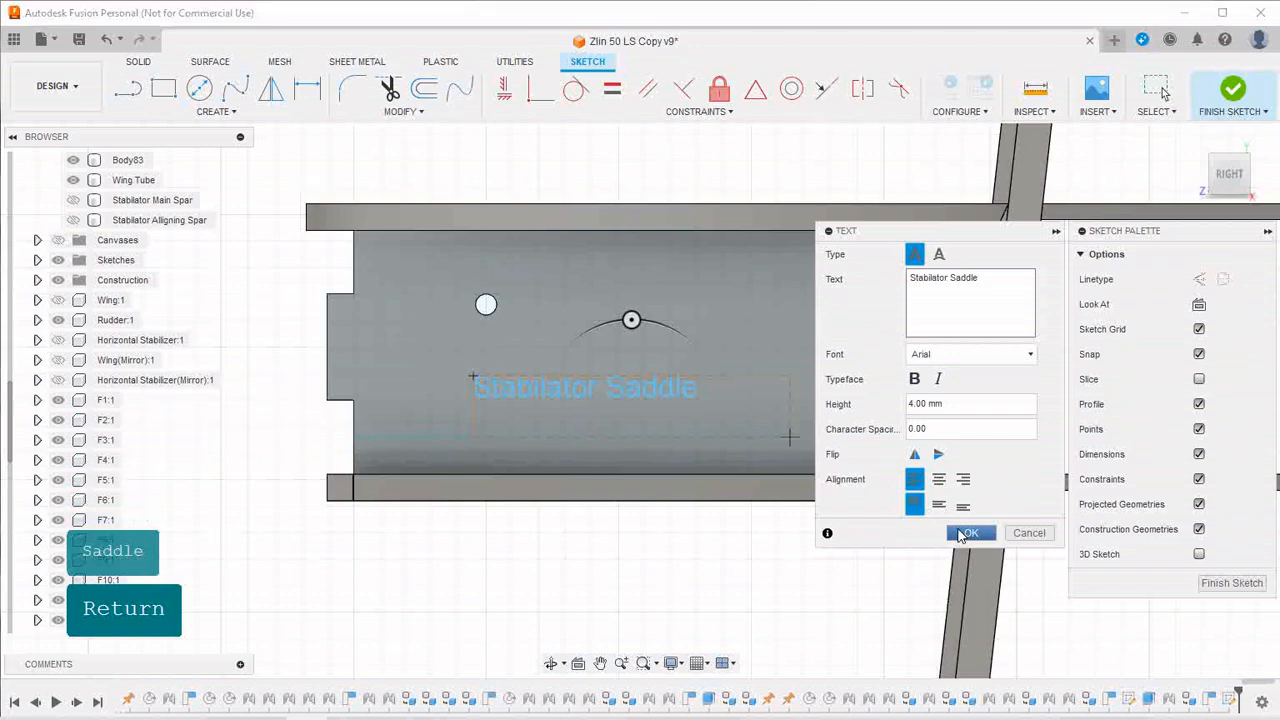
left_click(965, 533)
mouse_move(580, 391)
left_mouse_down()
mouse_move(674, 390)
mouse_move(667, 408)
left_mouse_up()
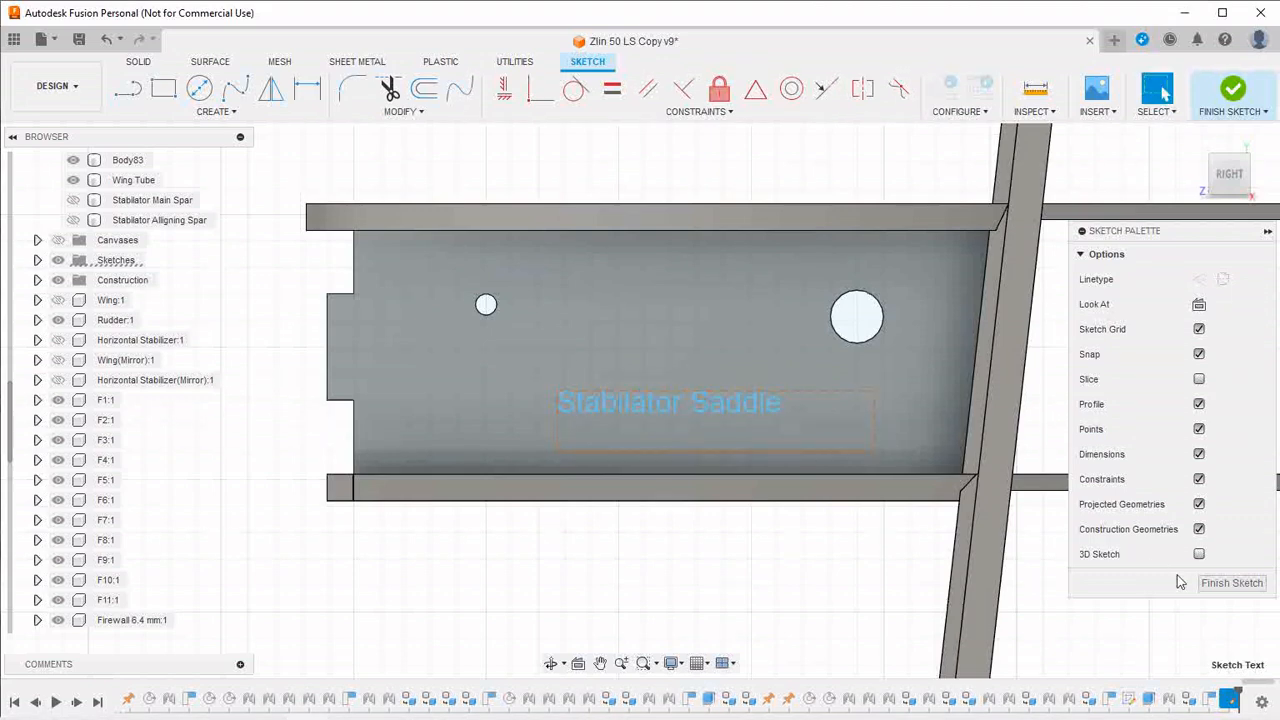
left_click(1231, 584)
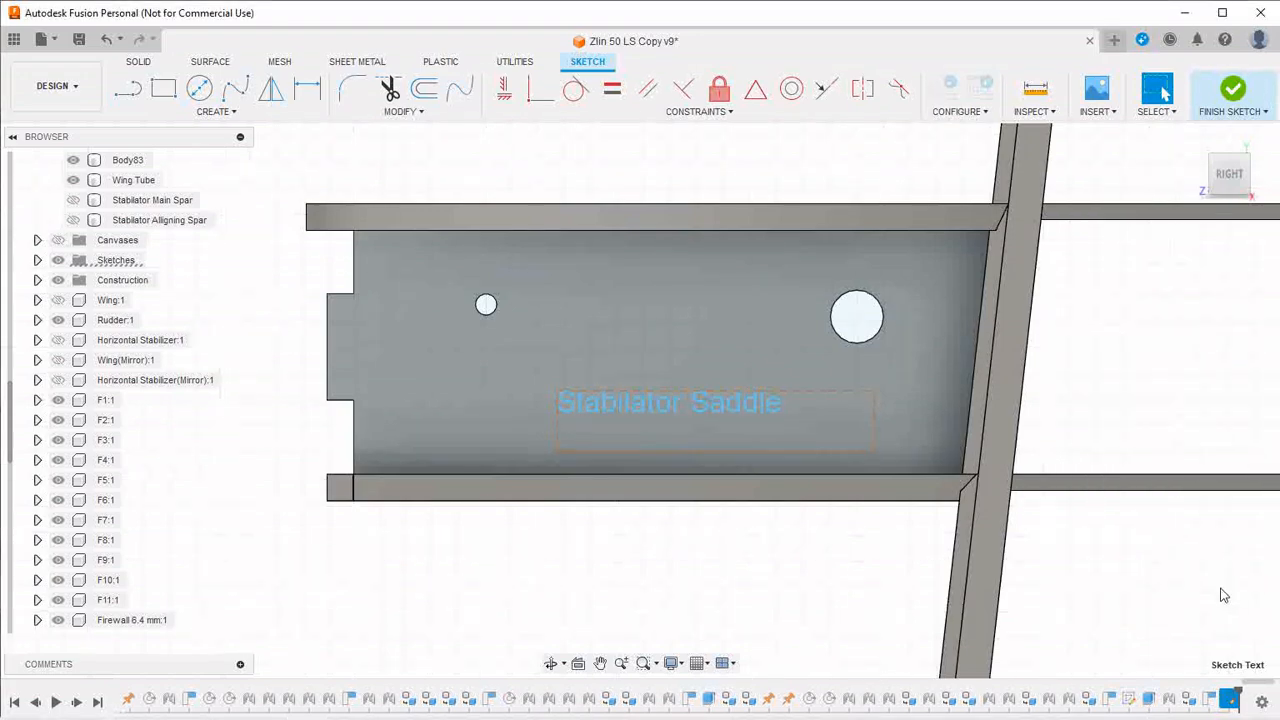
Extrude the "Stabilator Saddle" text -5 mm as a cut to engrave it into the plate
left_click(1250, 162)
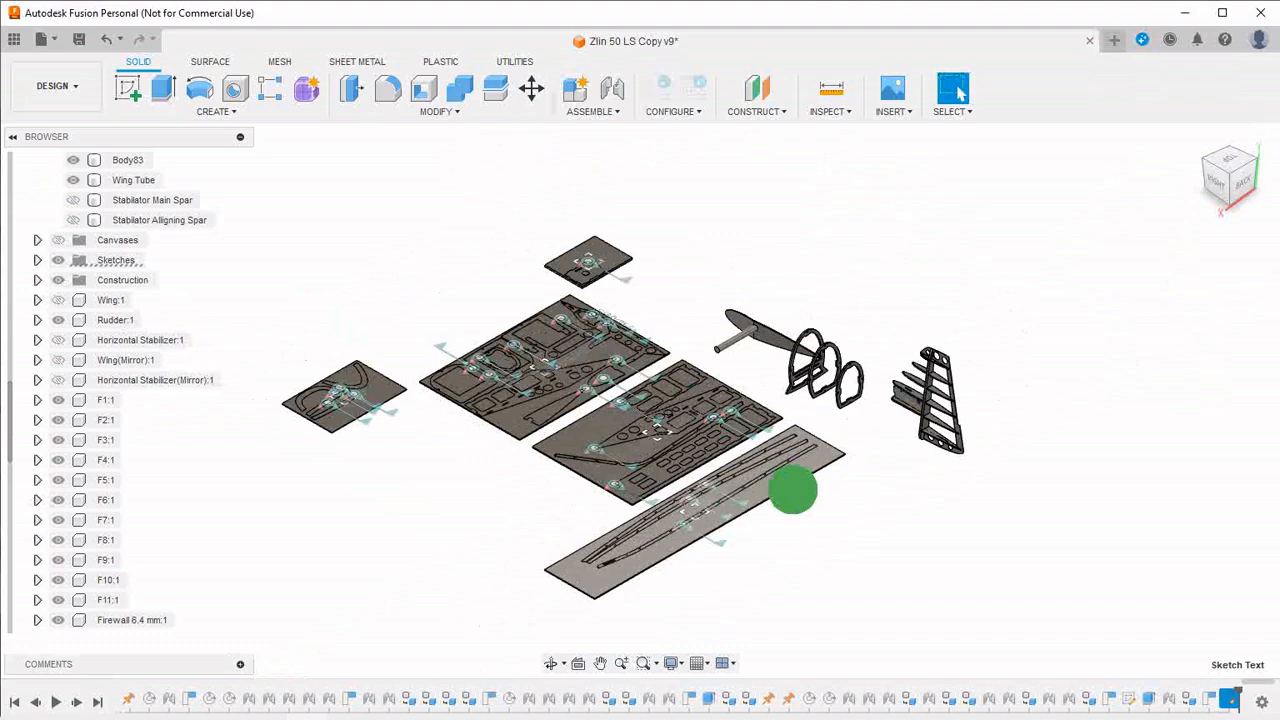
middle_click_drag(792, 490, 840, 469)
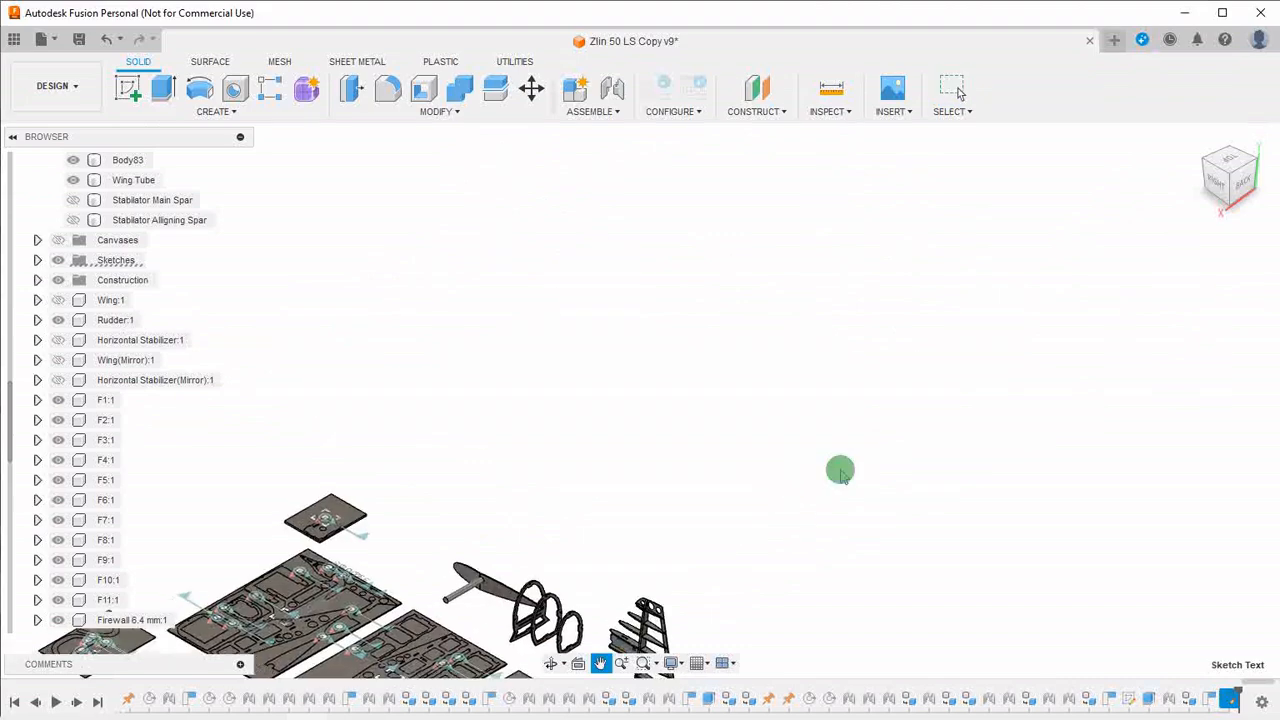
middle_click_drag(636, 585, 730, 303)
middle_click_drag(574, 433, 775, 419)
scroll(931, 436, "up", 5)
scroll(880, 403, "up", 6)
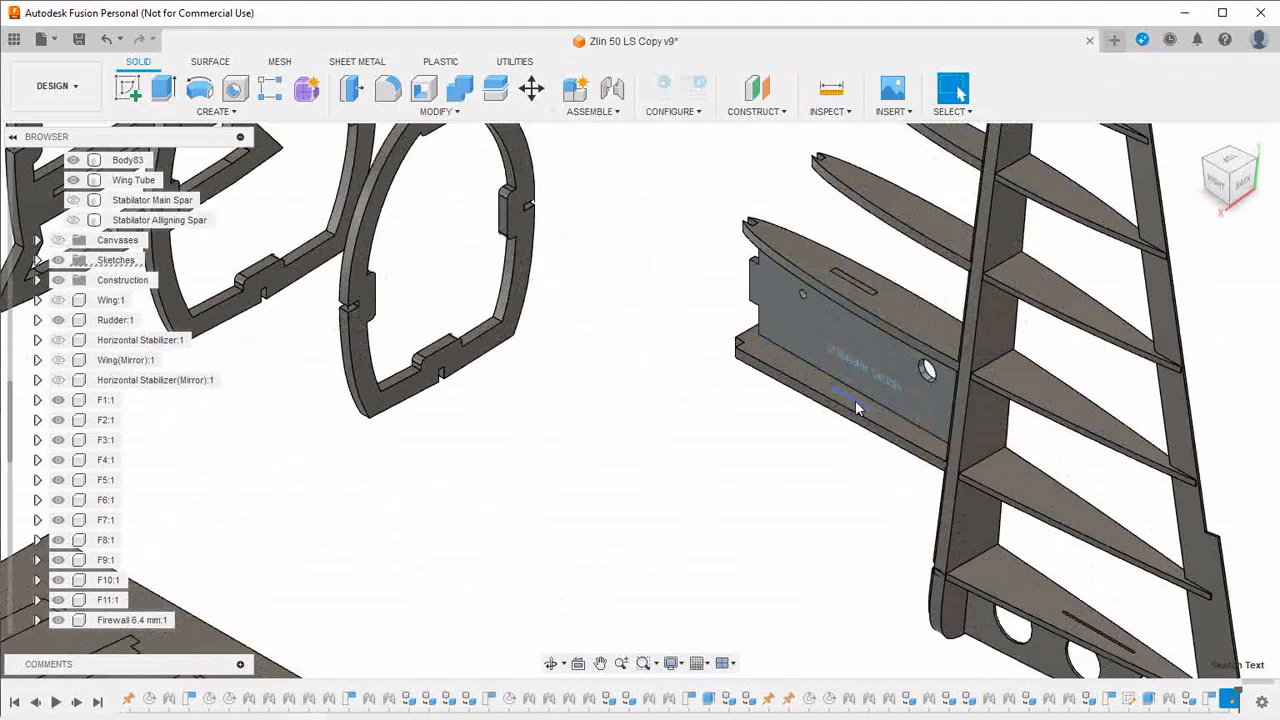
left_click(162, 92)
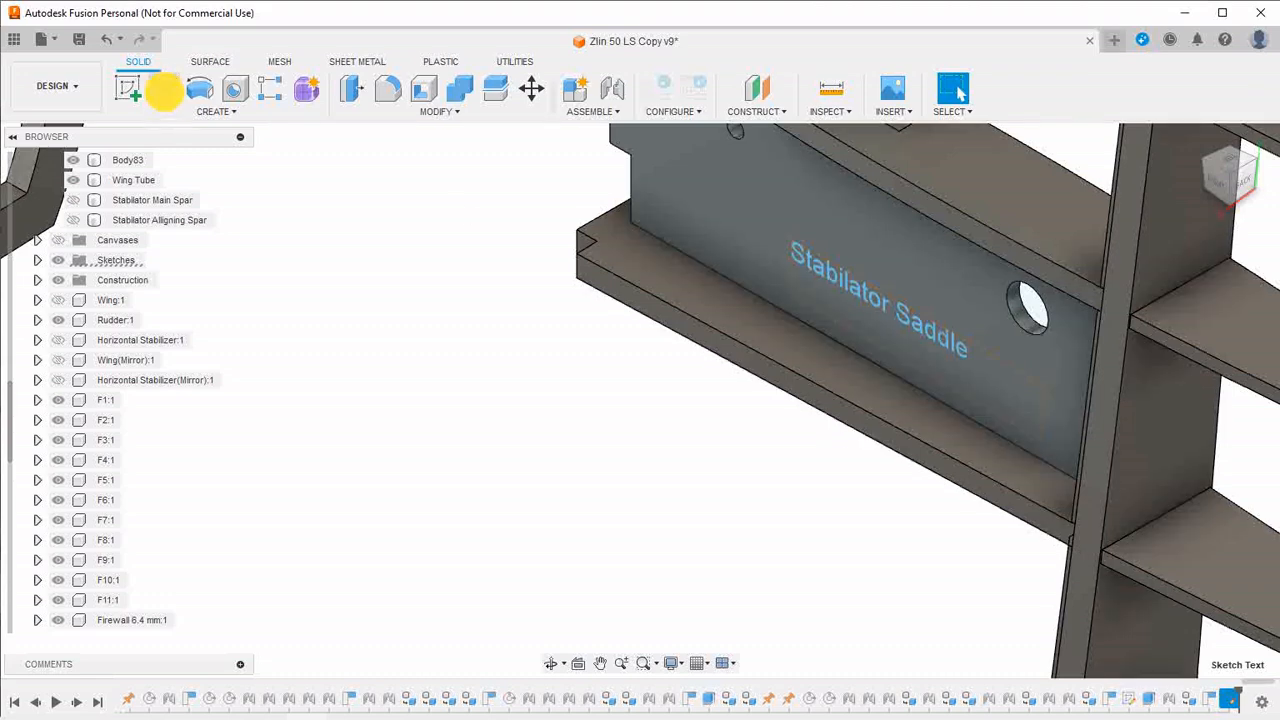
left_click(866, 303)
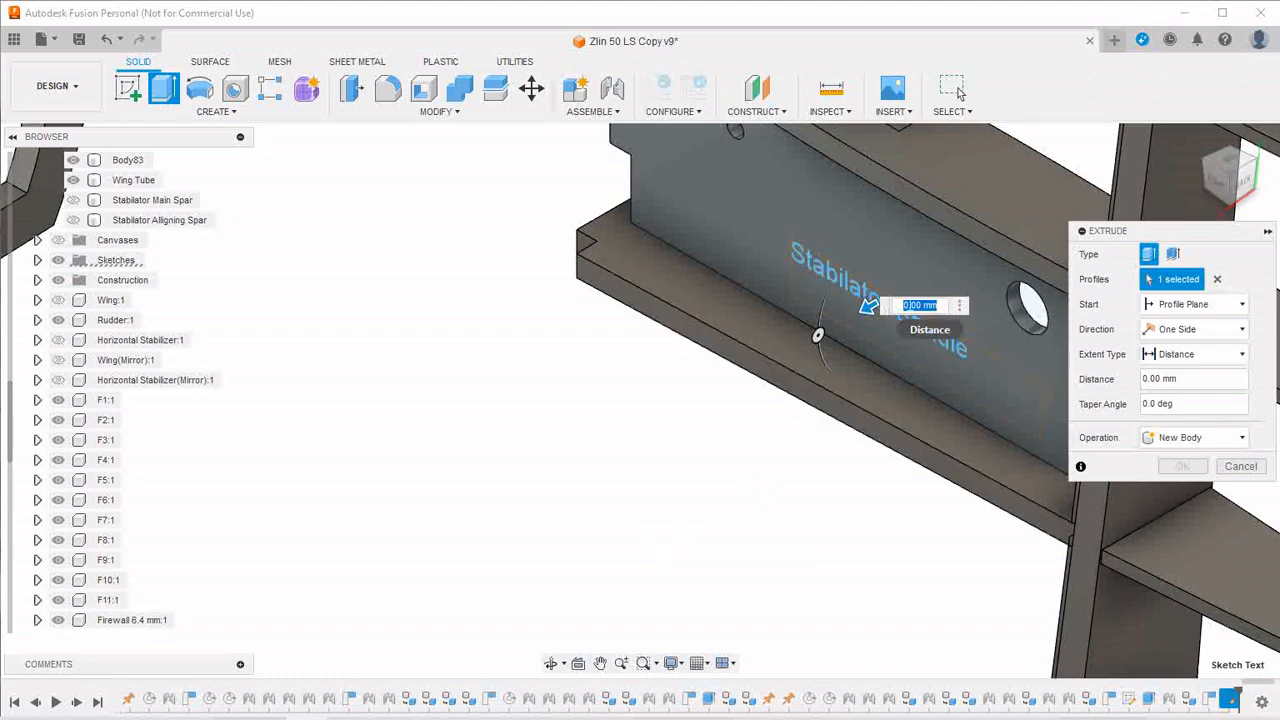
type("-5")
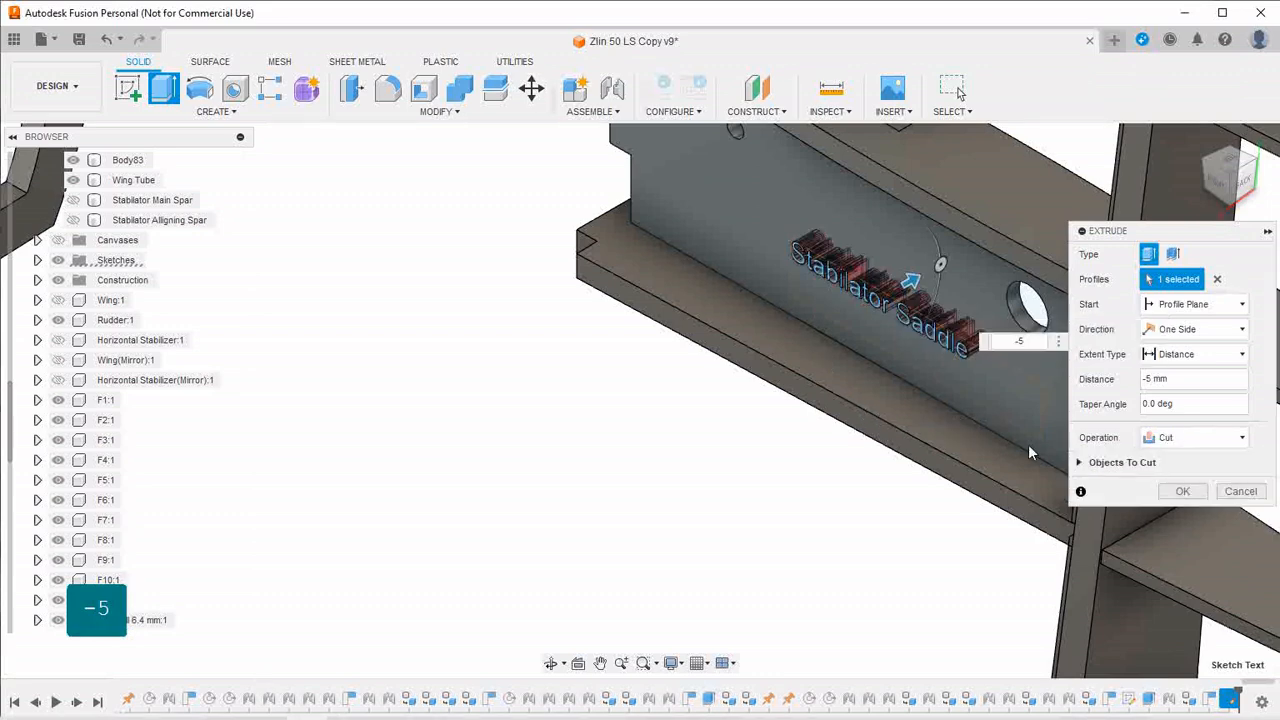
left_click(1178, 491)
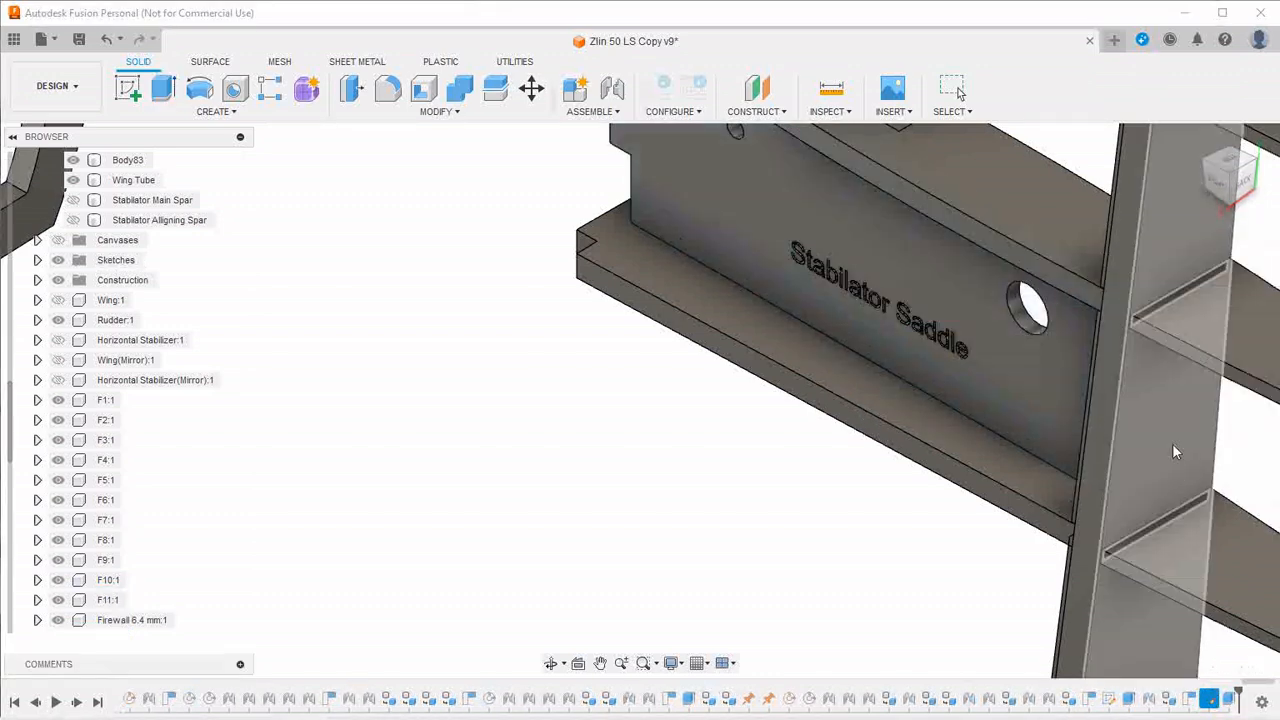
Start a joint from the engraved face of the Stabilator Saddle to the Motor/Electronics Side part at the centre of its stock sheet
left_click(1205, 168)
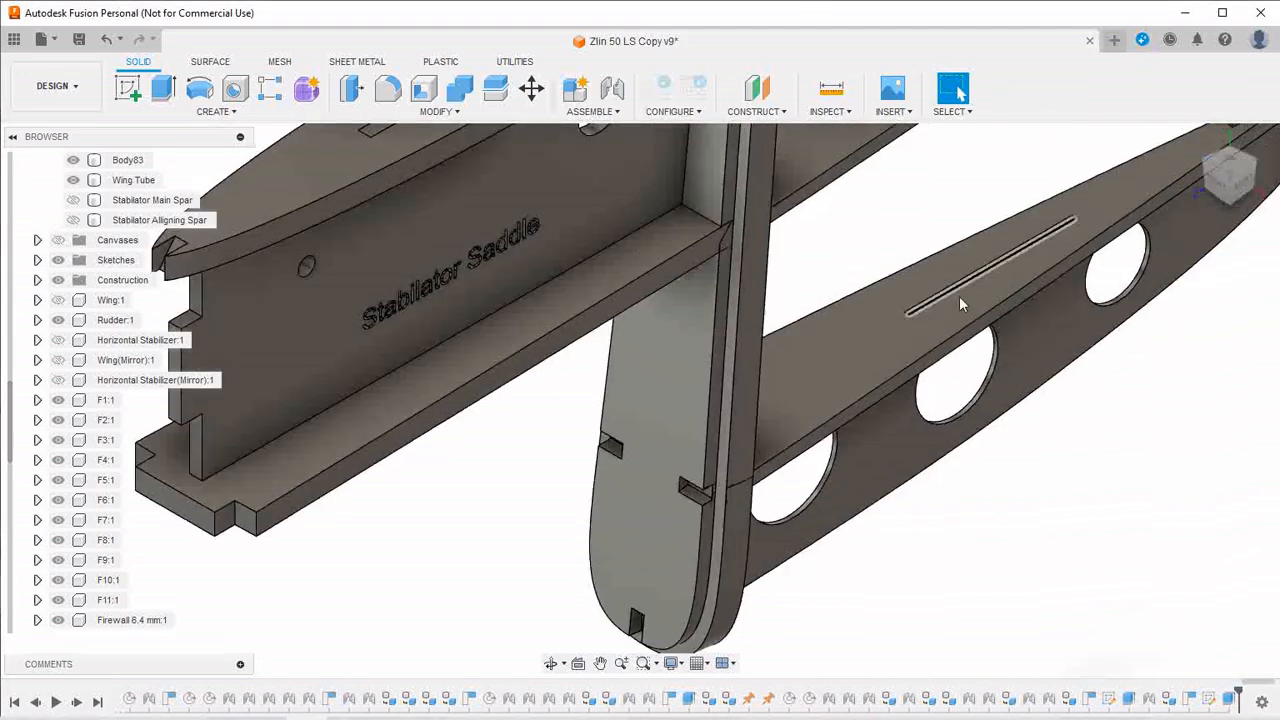
scroll(881, 436, "down", 3)
scroll(837, 543, "up", 3)
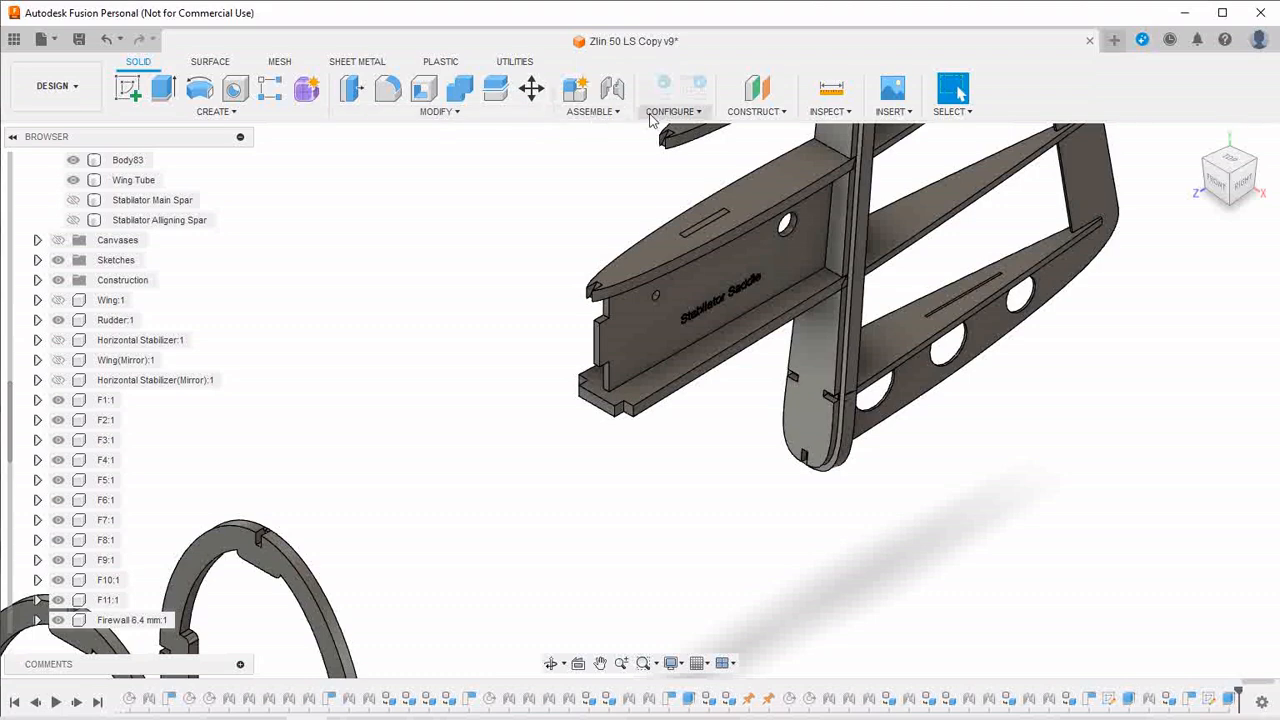
left_click(600, 112)
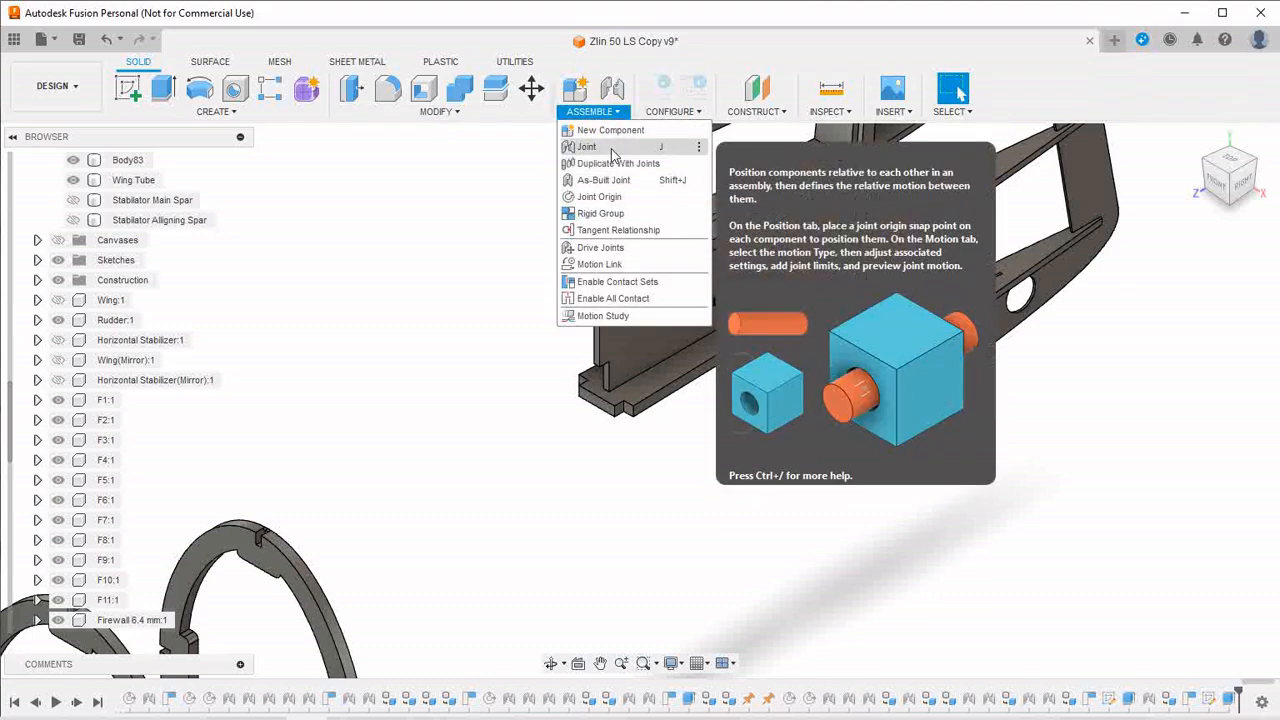
left_click(594, 147)
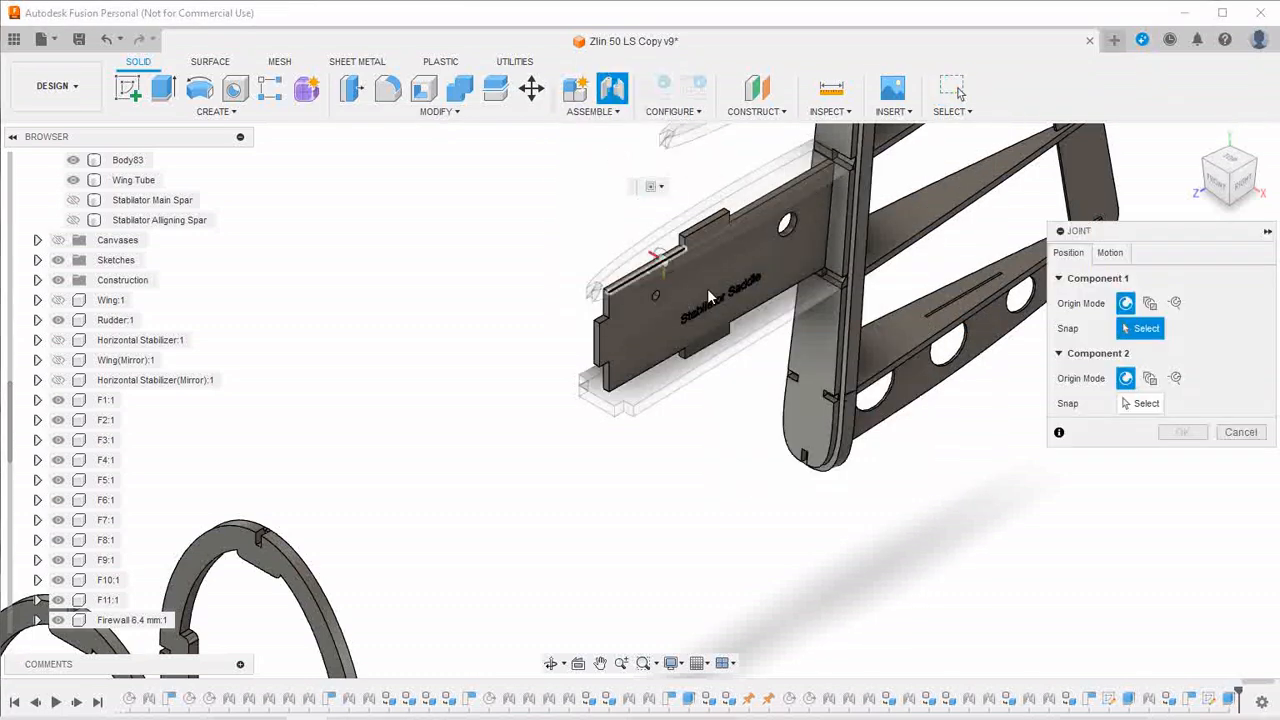
scroll(750, 268, "up", 3)
left_click(753, 259)
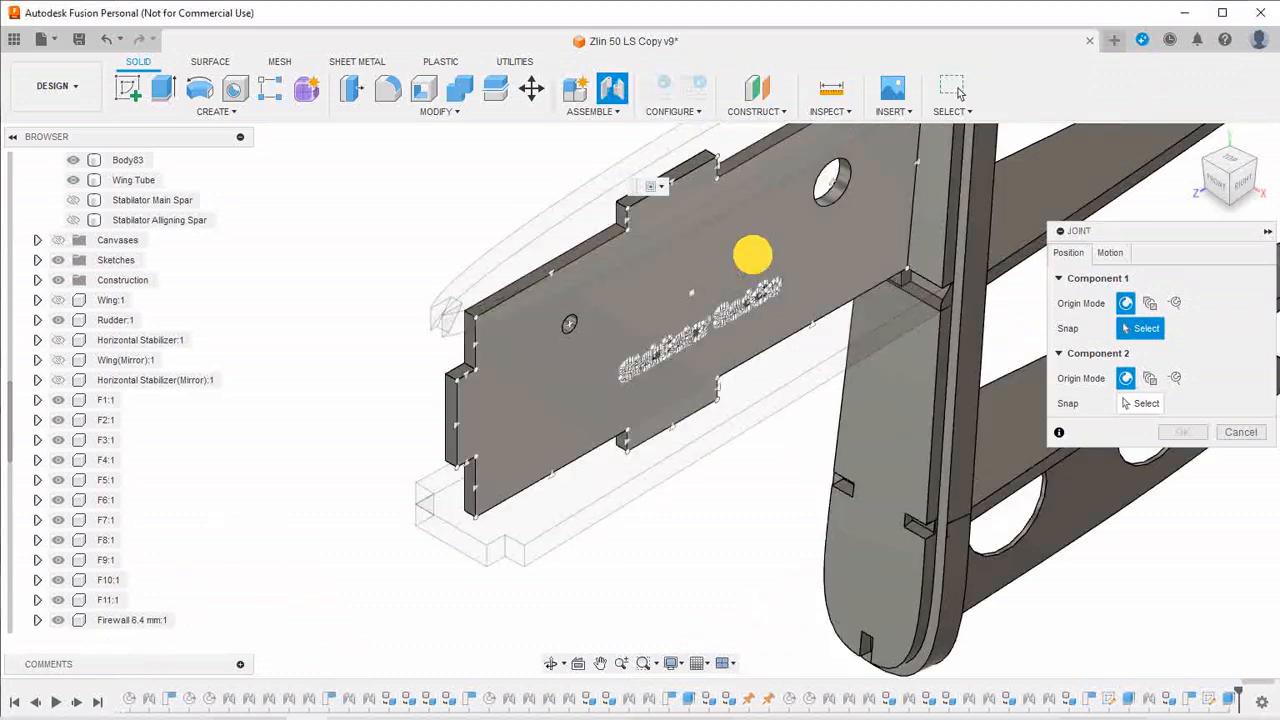
left_click(1145, 403)
scroll(772, 530, "down", 5)
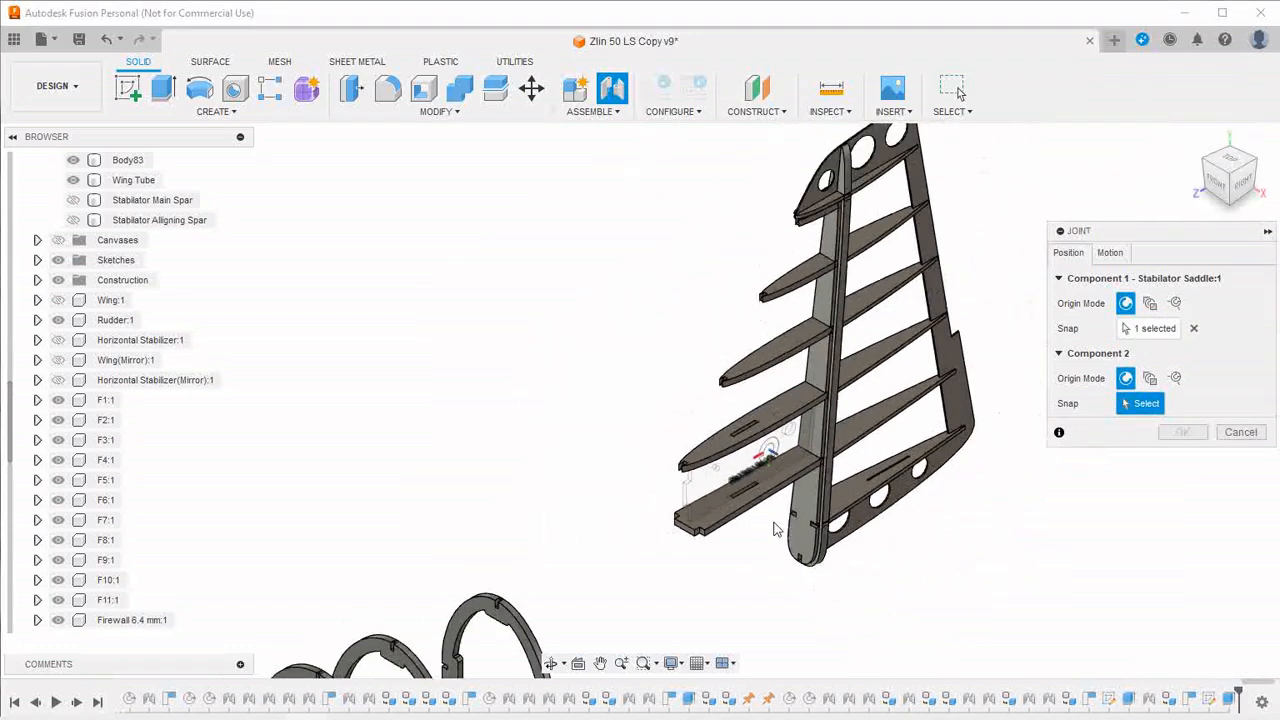
middle_click_drag(783, 555, 633, 171)
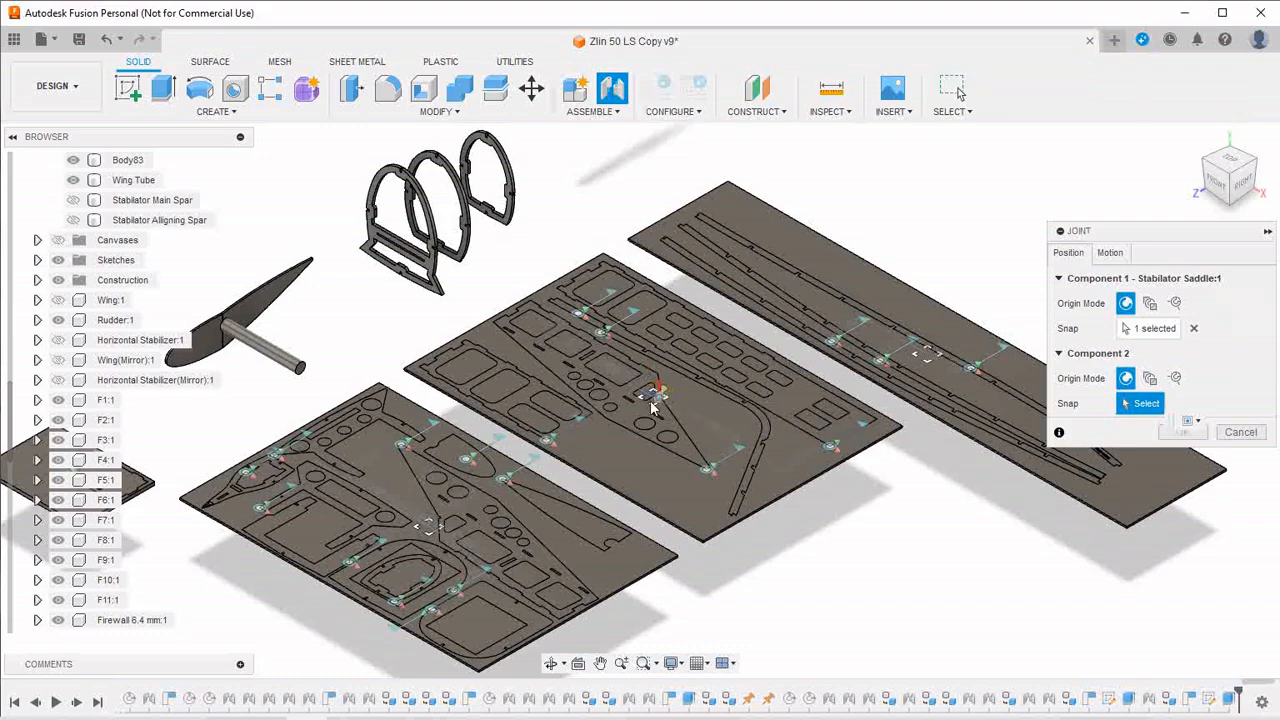
scroll(650, 390, "up", 6)
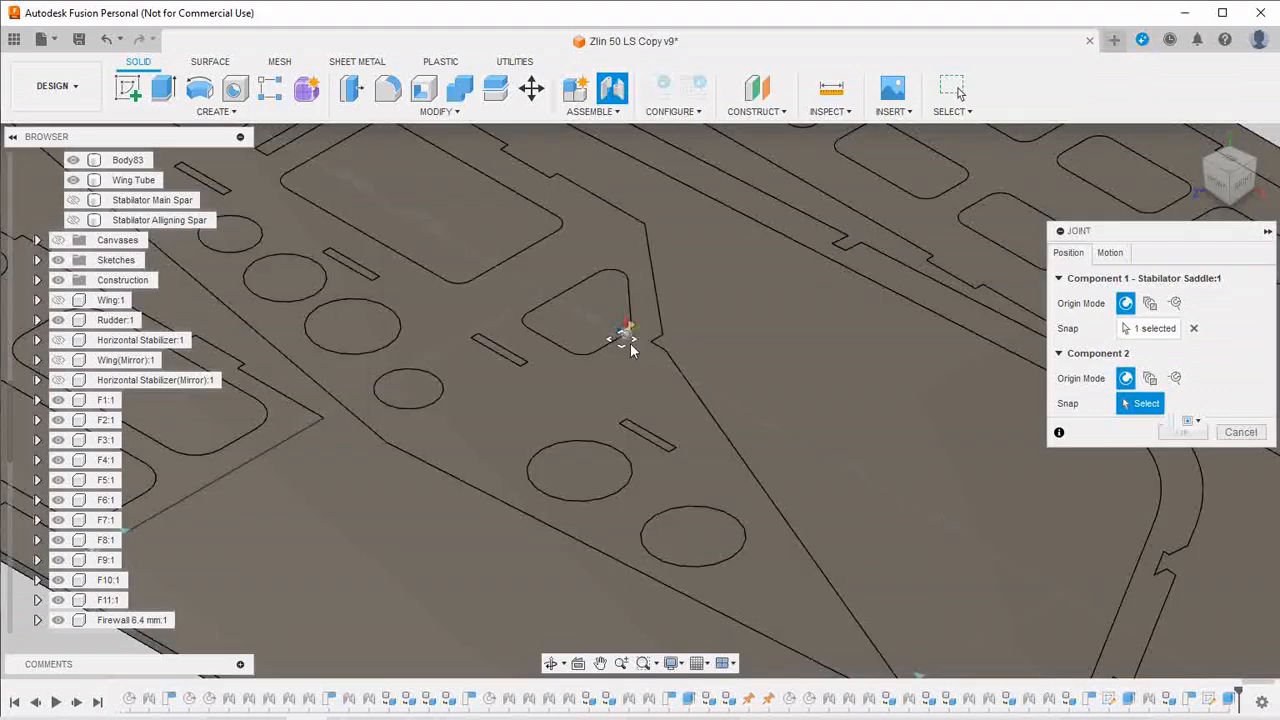
left_click(628, 342)
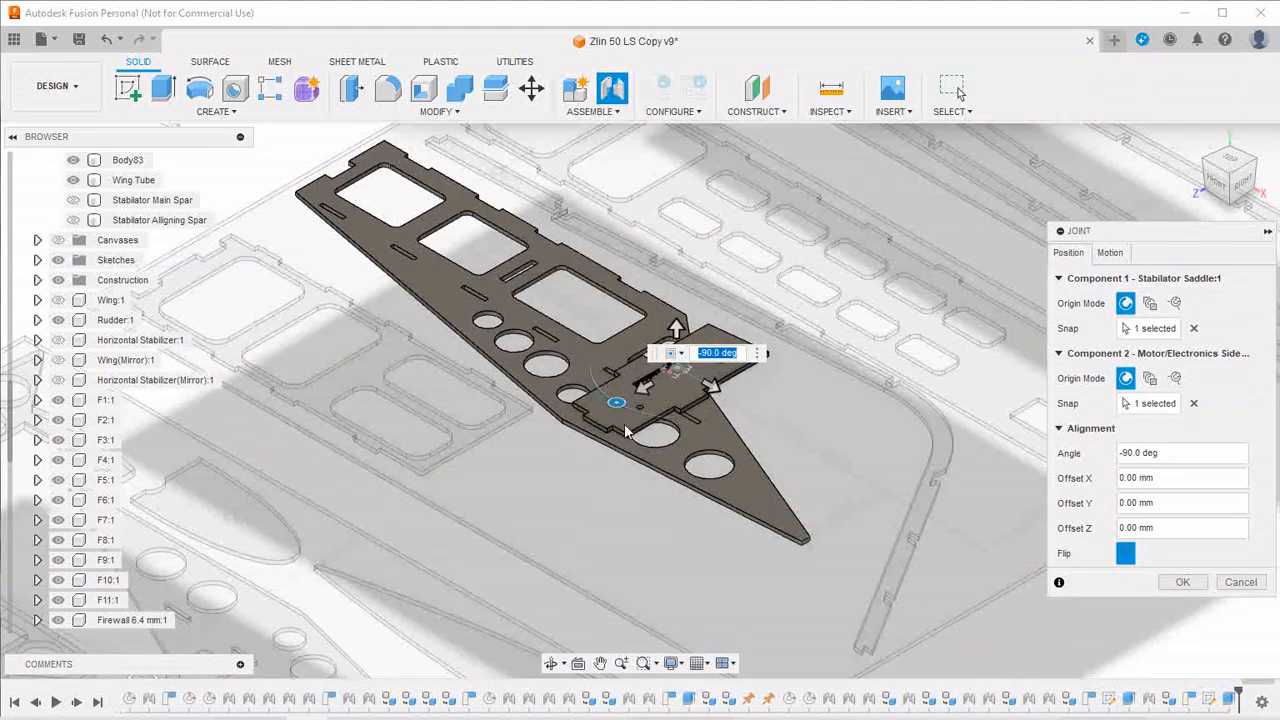
Set the Stabilator Saddle's joint angle to 0 deg, flip it over the joint origin, and create the joint
left_click_drag(612, 400, 748, 408)
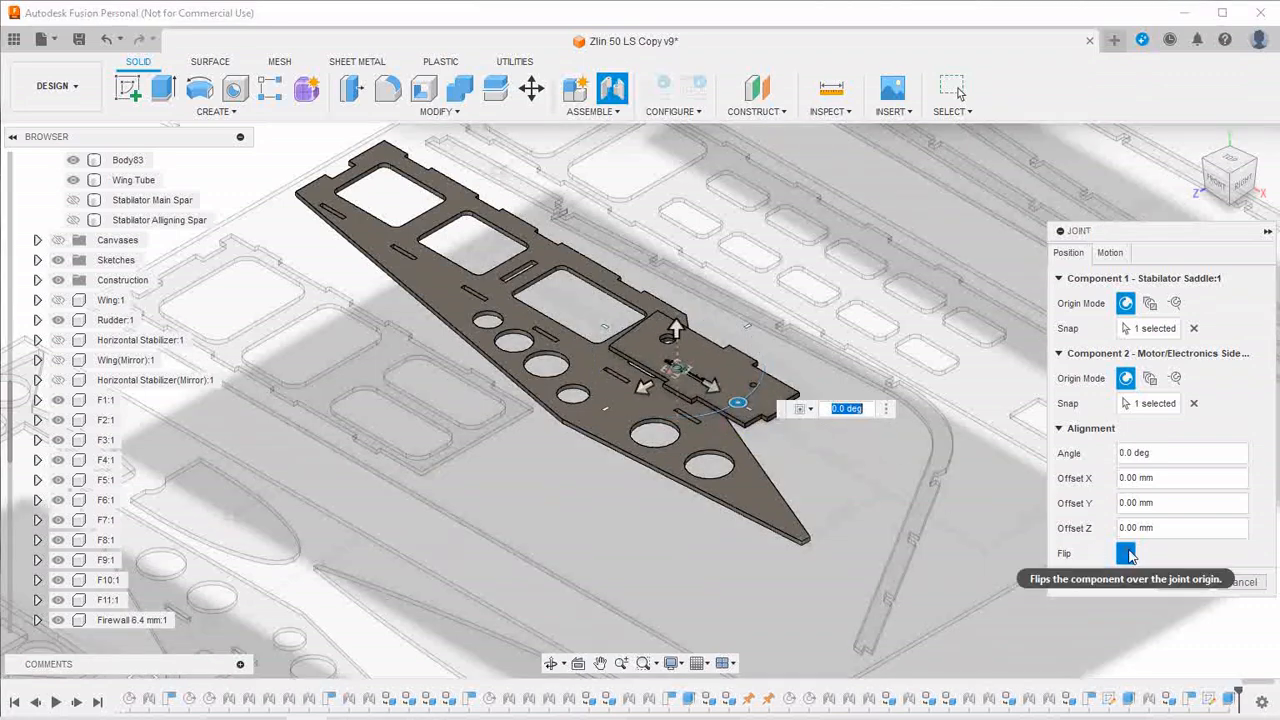
left_click(1127, 553)
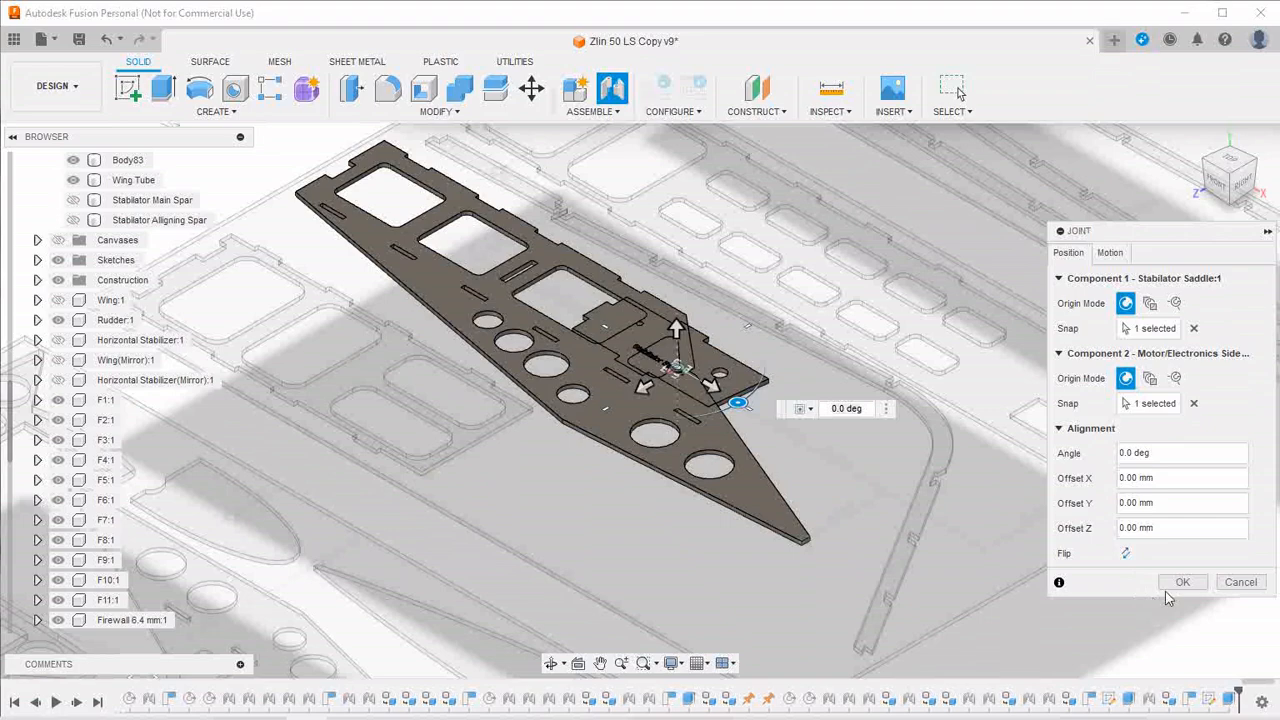
key("Return")
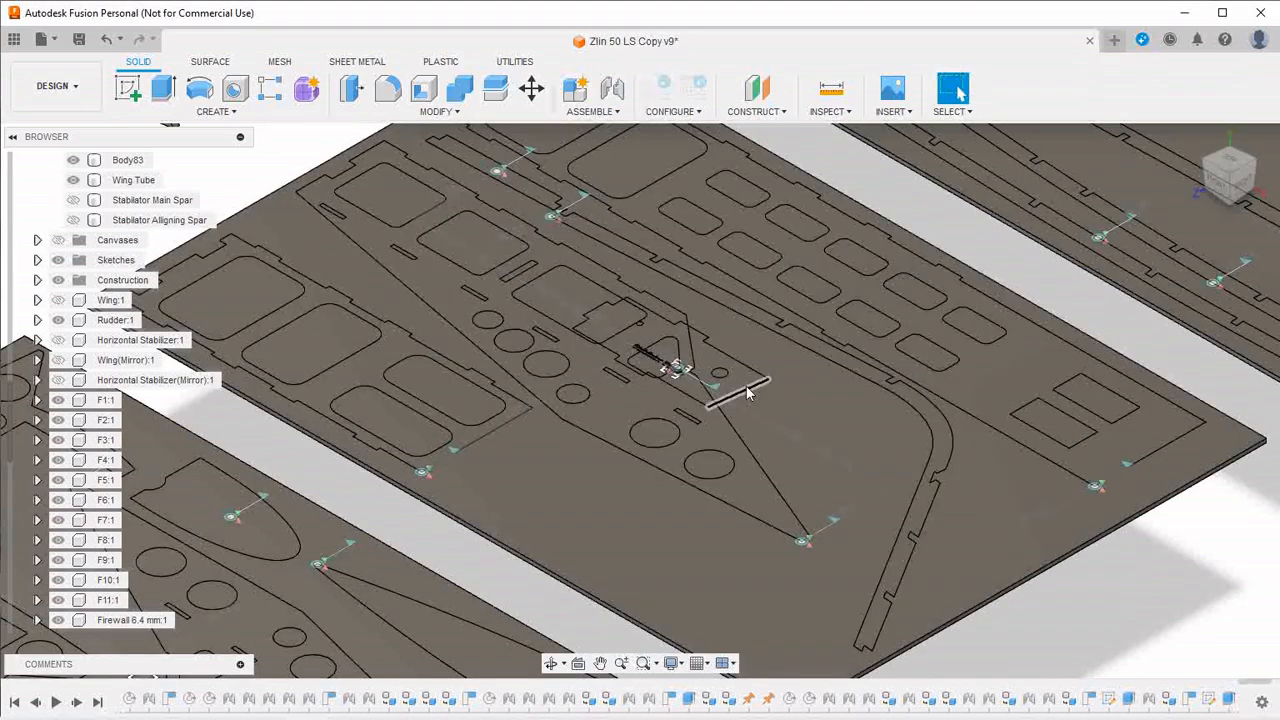
Move the Stabilator Saddle into the free area between the tapered Motor/Electronics Side part and the curved part on the stock sheet
left_click_drag(771, 400, 898, 455)
scroll(838, 454, "up", 5)
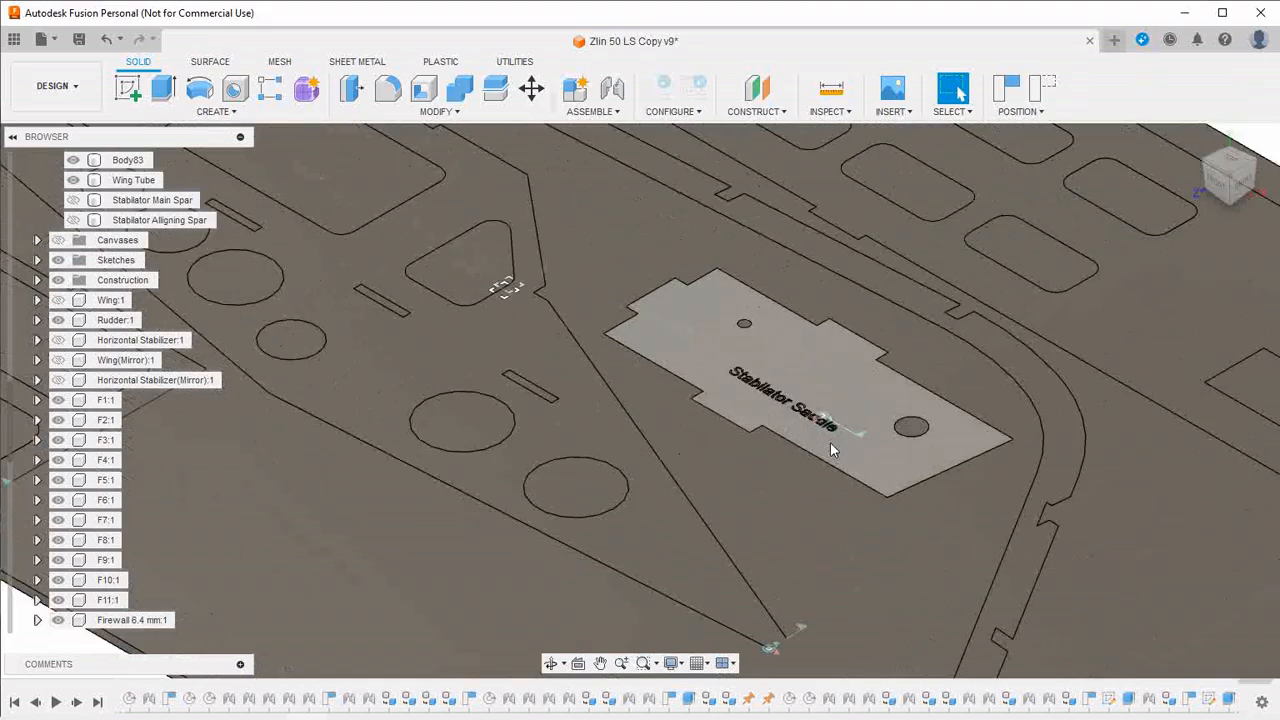
scroll(830, 448, "down", 8)
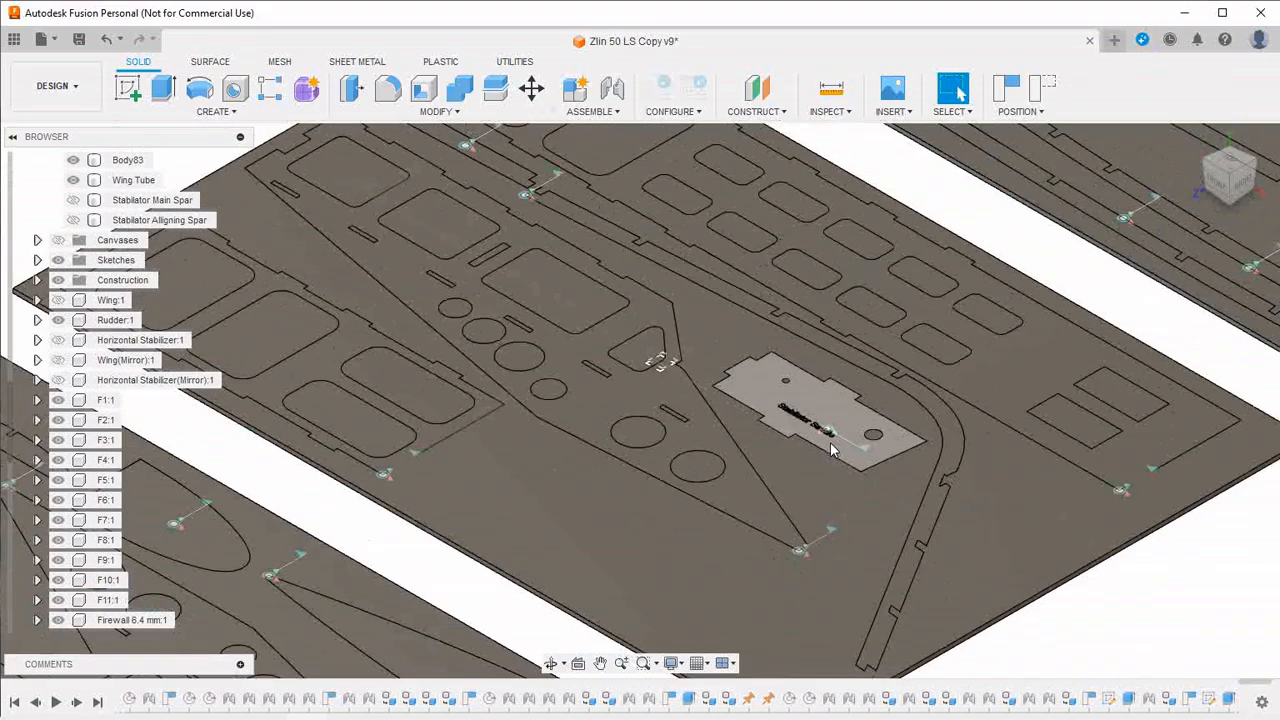
scroll(1118, 572, "down", 5)
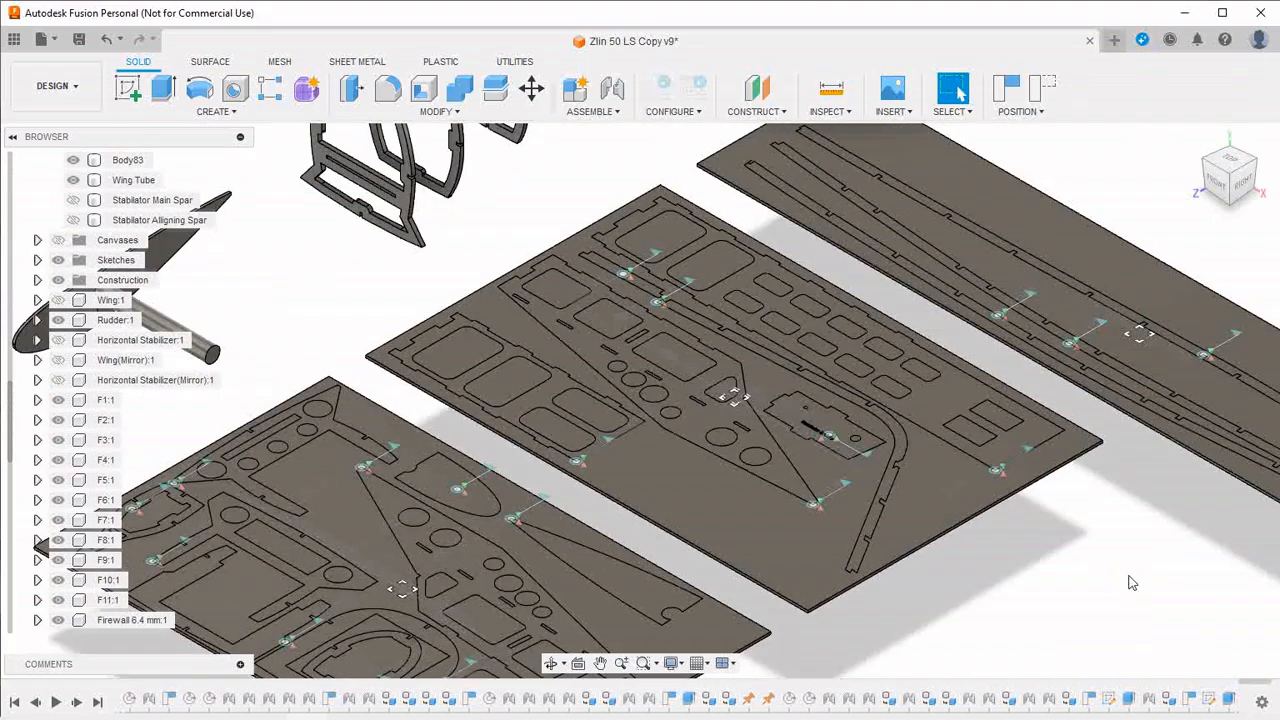
scroll(1118, 572, "down", 1)
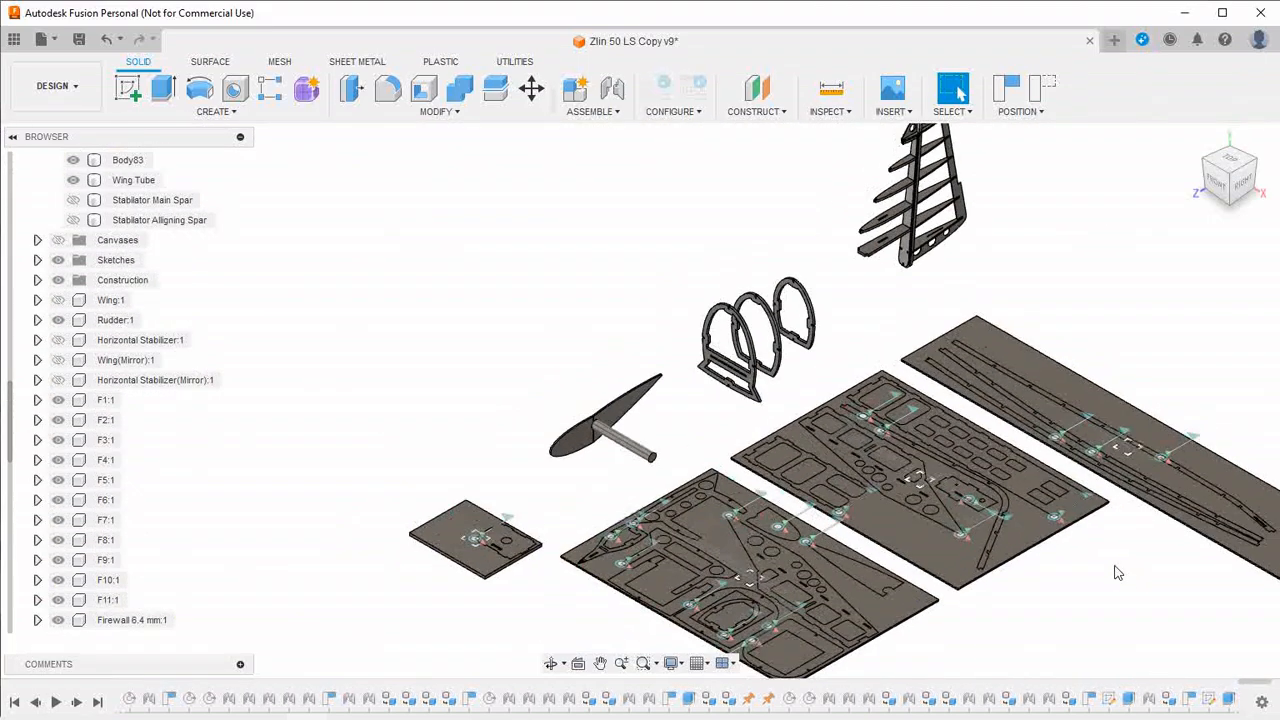